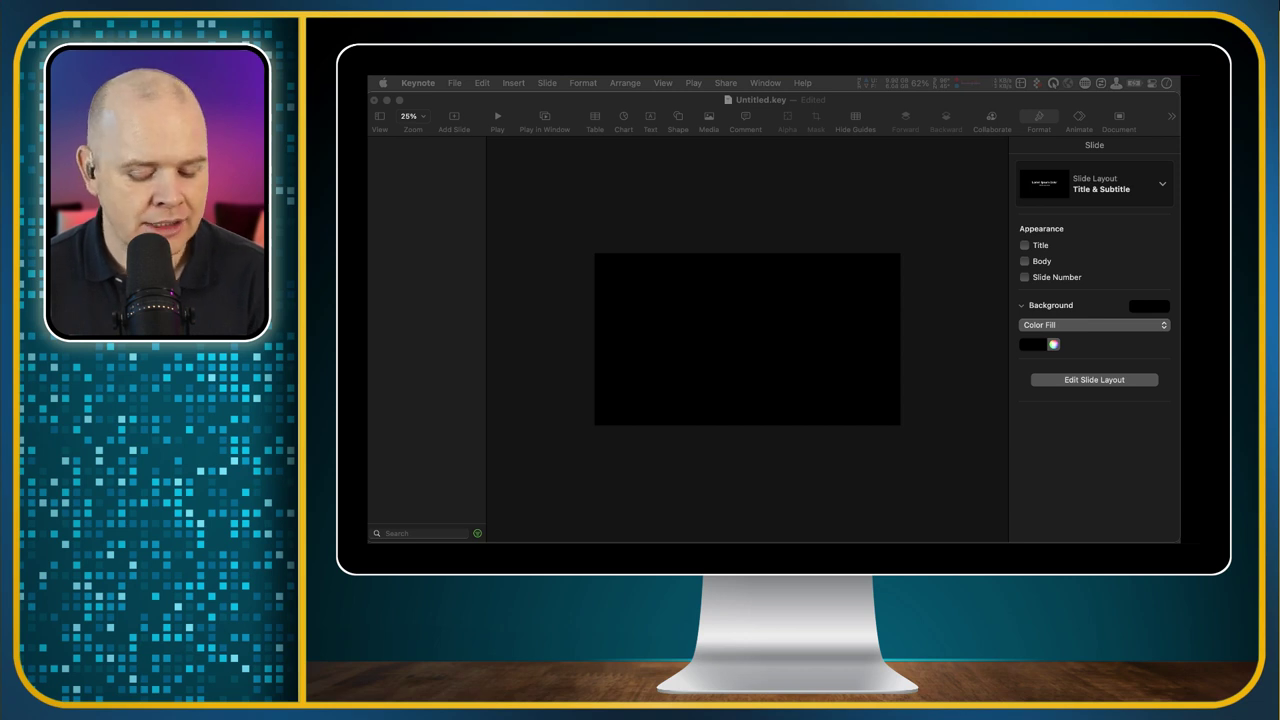
# Step: Paste the blue hexagon background image onto the blank slide and centre it on the slide
pyautogui.click(866, 343)
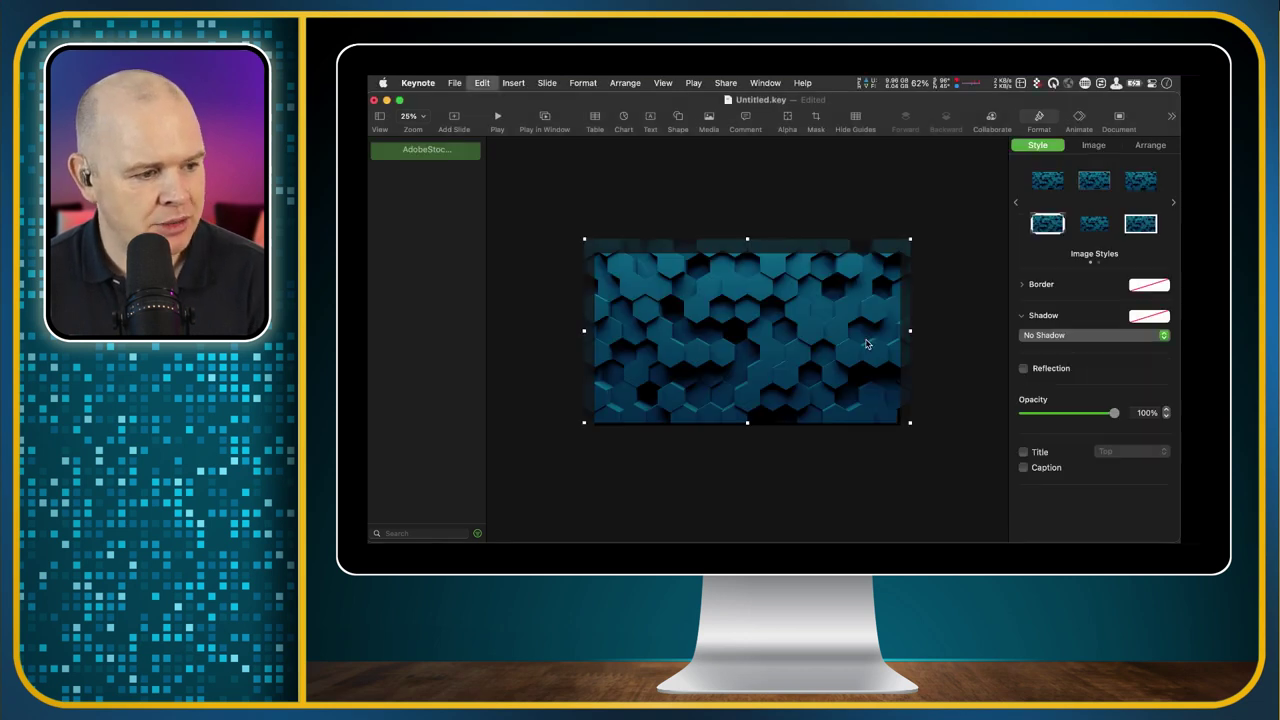
pyautogui.press('super+v')
pyautogui.moveTo(843, 295)
pyautogui.mouseDown()
pyautogui.moveTo(849, 266)
pyautogui.moveTo(829, 274)
pyautogui.mouseUp()
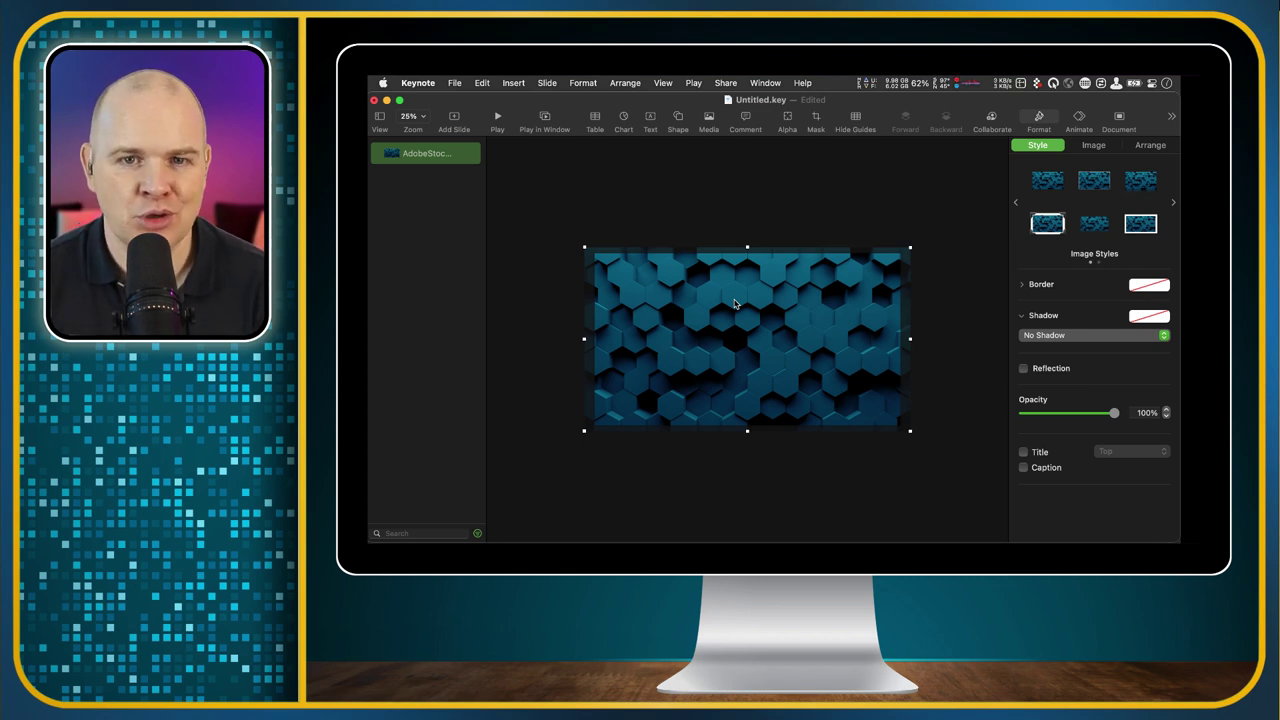
# Step: Insert a rounded rectangle and place it near the slide's upper-left corner, at about X 104 pt, Y 84 pt
pyautogui.click(679, 119)
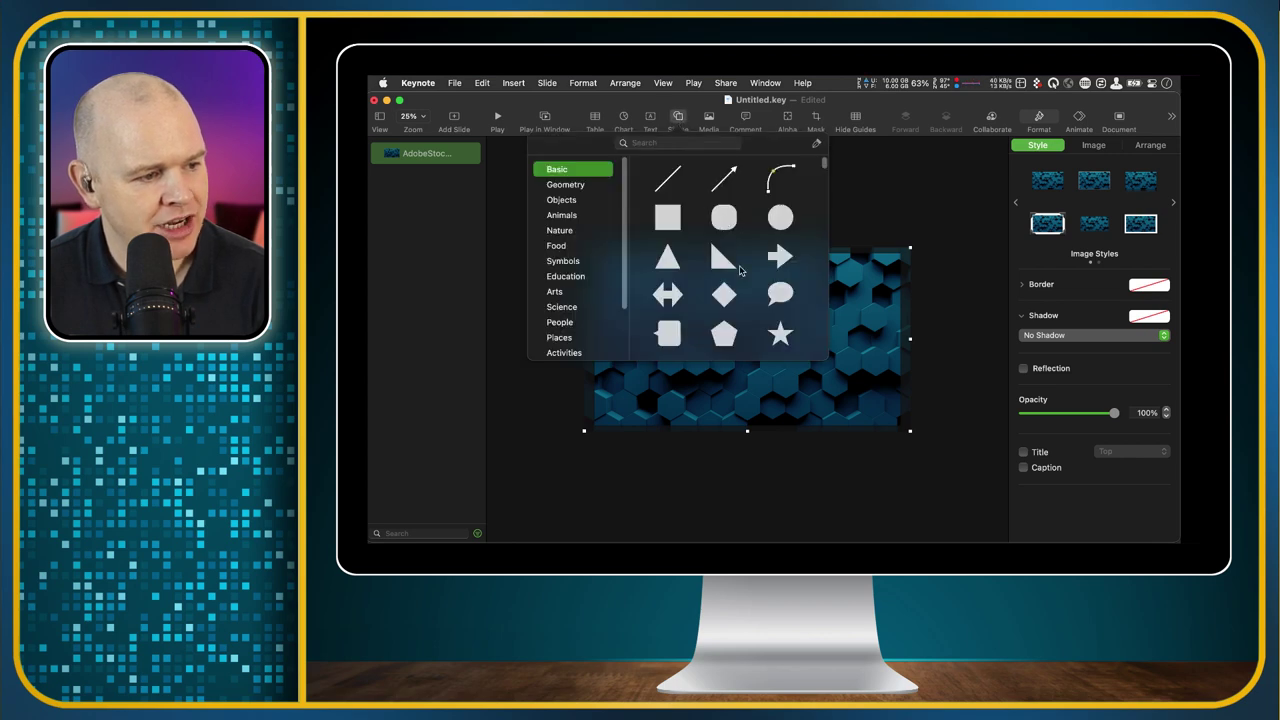
pyautogui.click(724, 217)
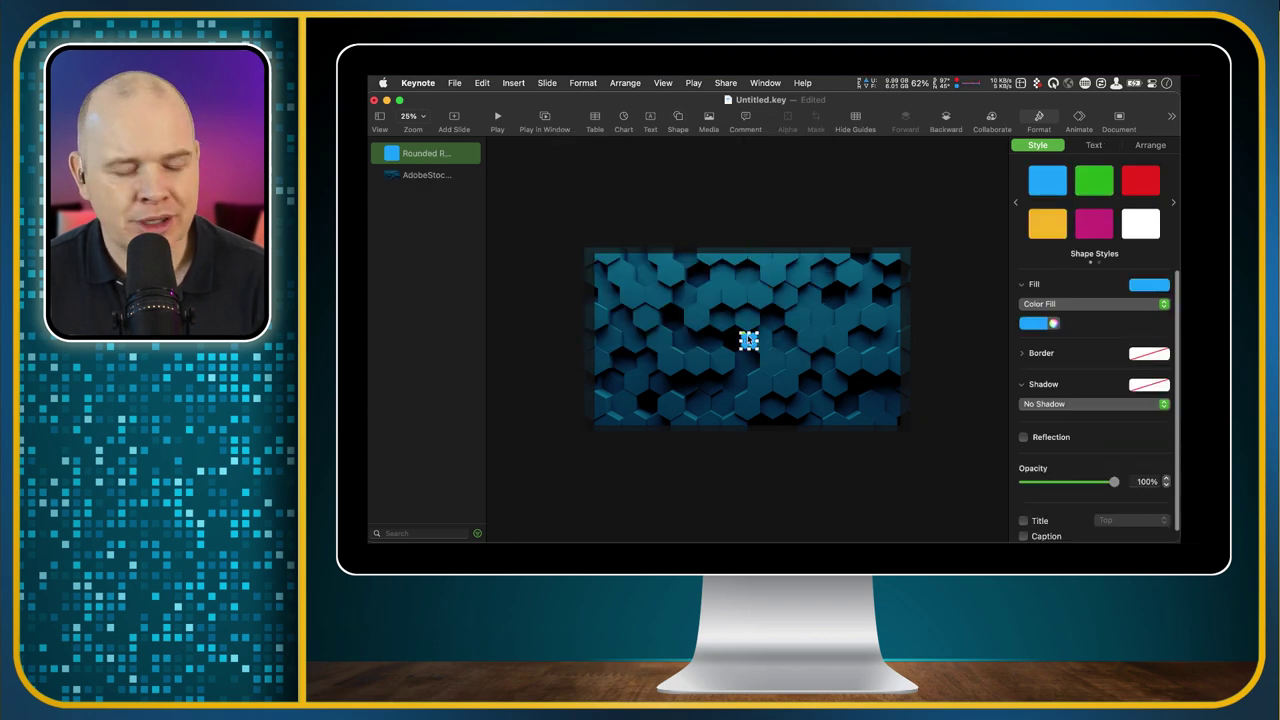
pyautogui.moveTo(745, 340); pyautogui.dragTo(622, 280)
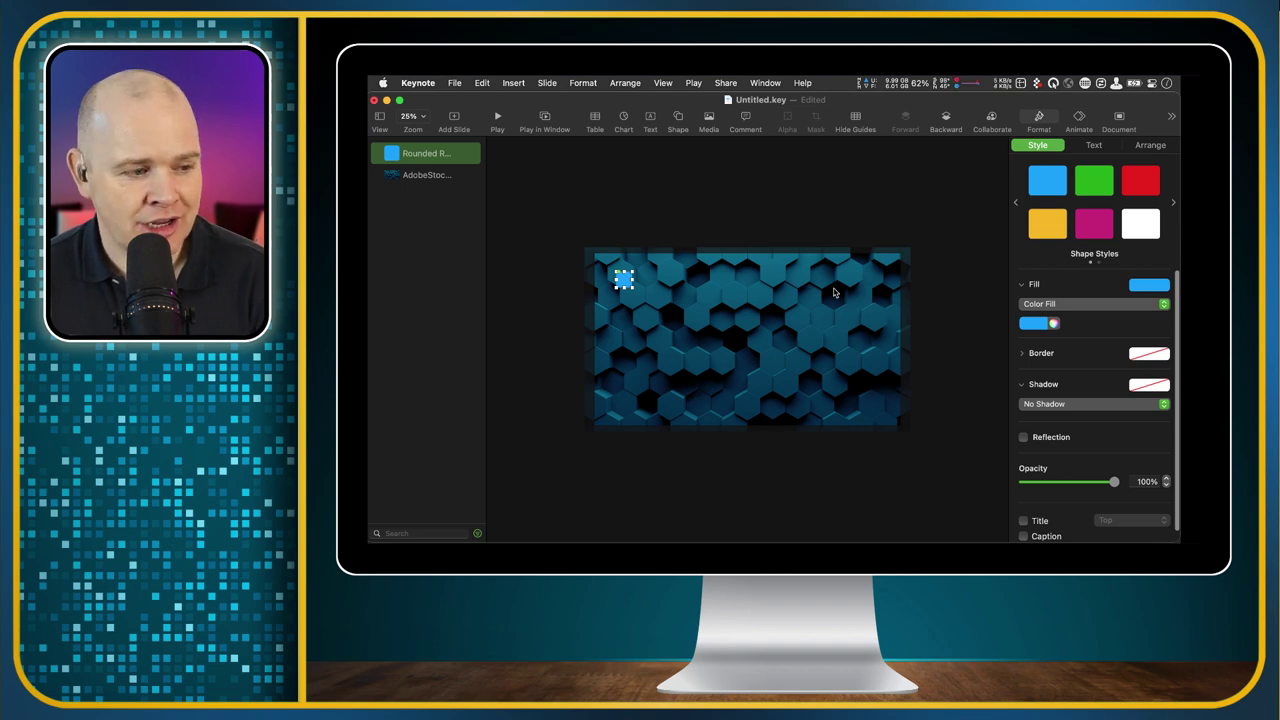
pyautogui.click(1042, 325)
pyautogui.click(1042, 325)
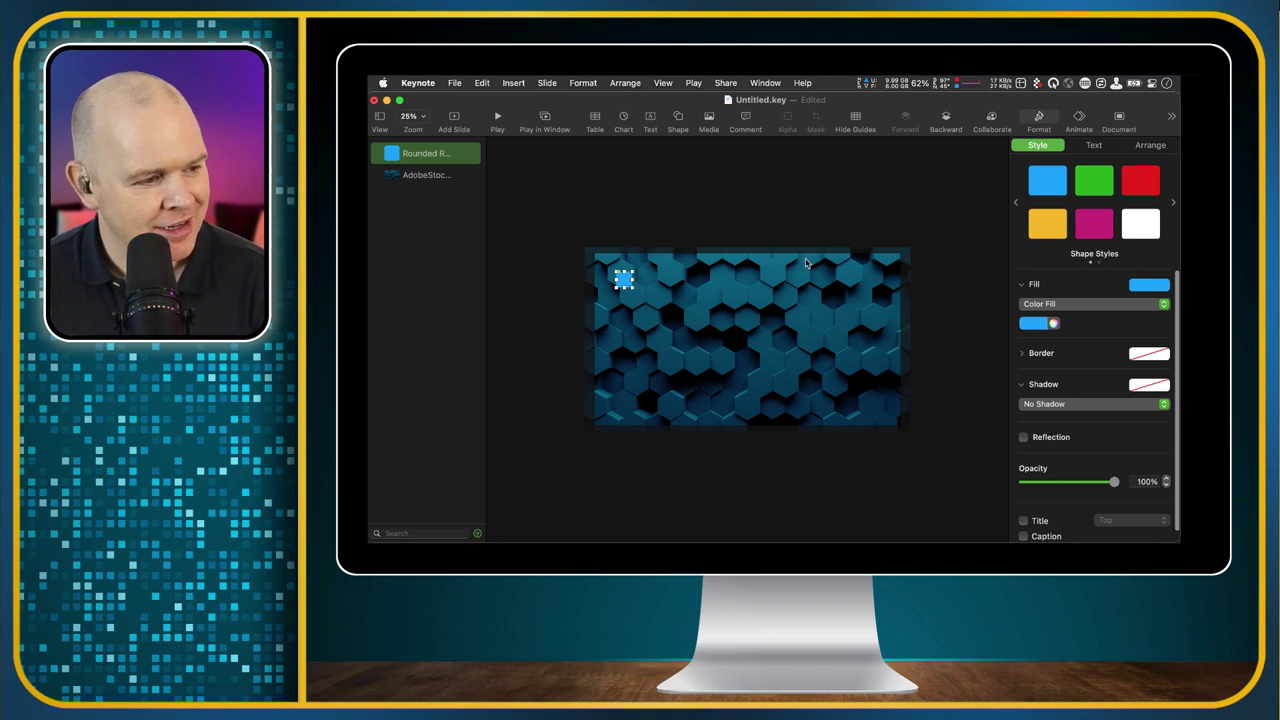
pyautogui.moveTo(623, 281); pyautogui.dragTo(617, 274)
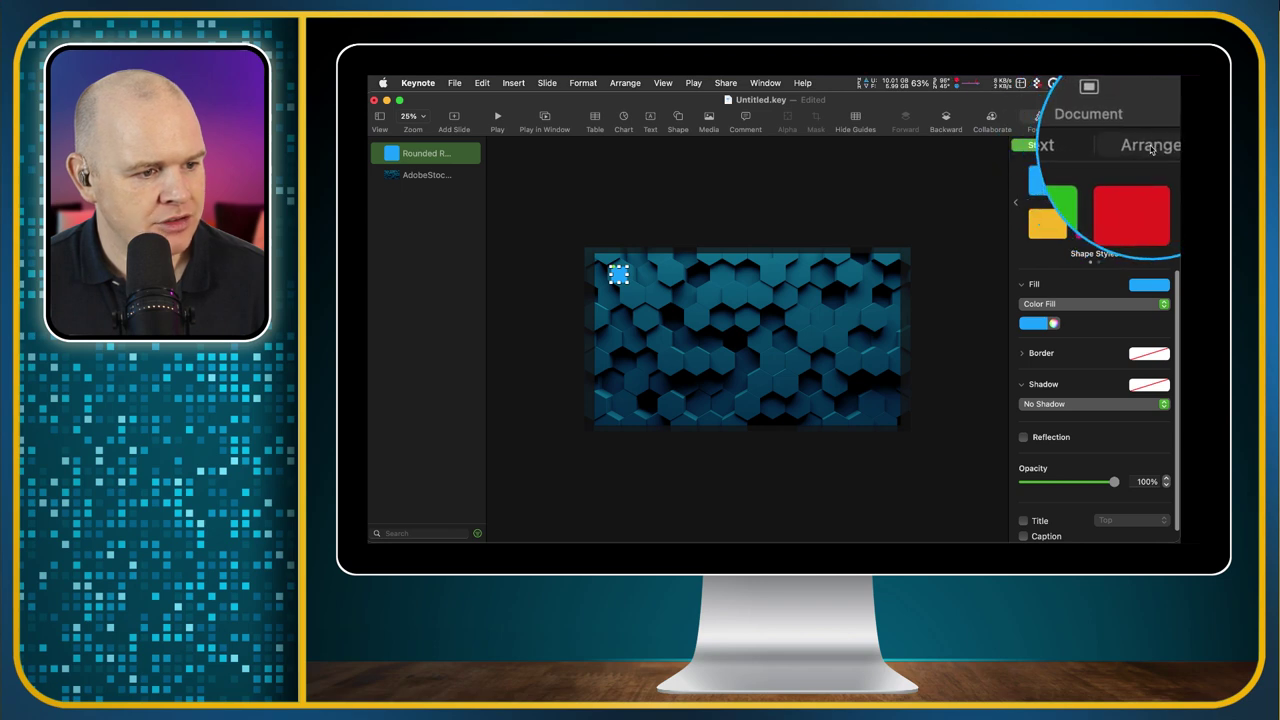
# Step: Set the rounded rectangle's size to 1820 pt wide and 980 pt high
pyautogui.click(1150, 146)
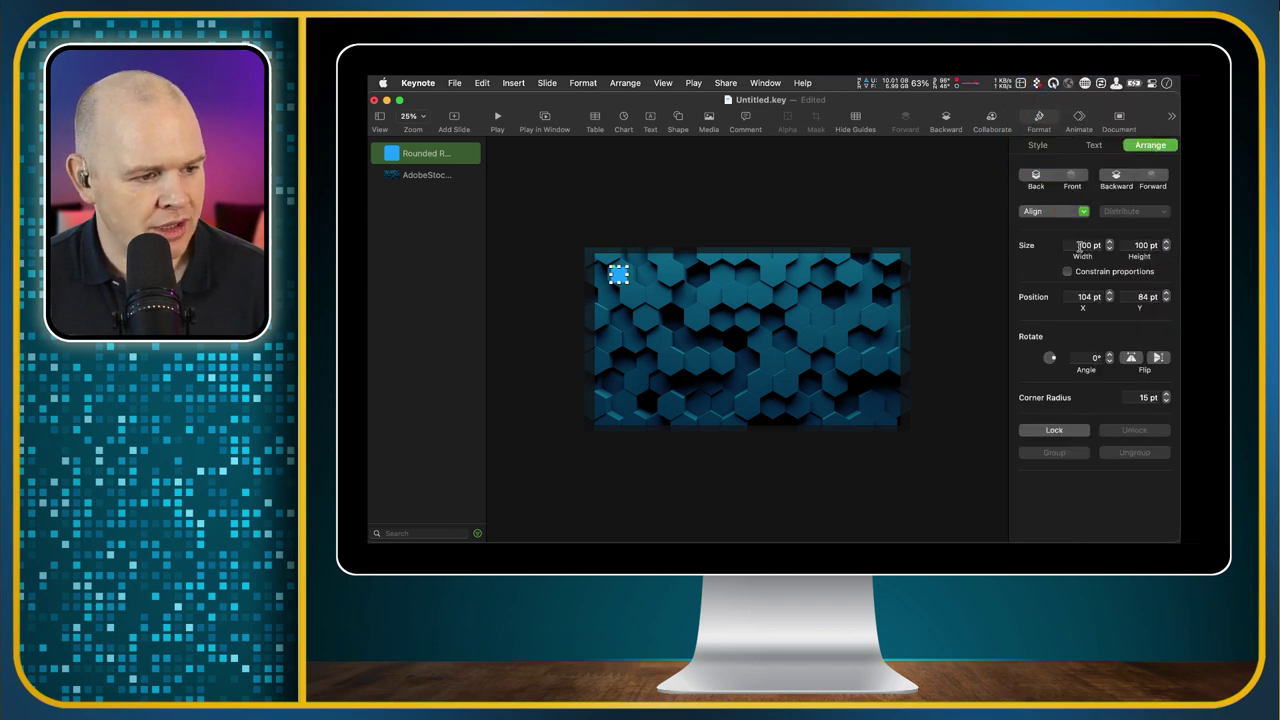
pyautogui.doubleClick(1081, 245)
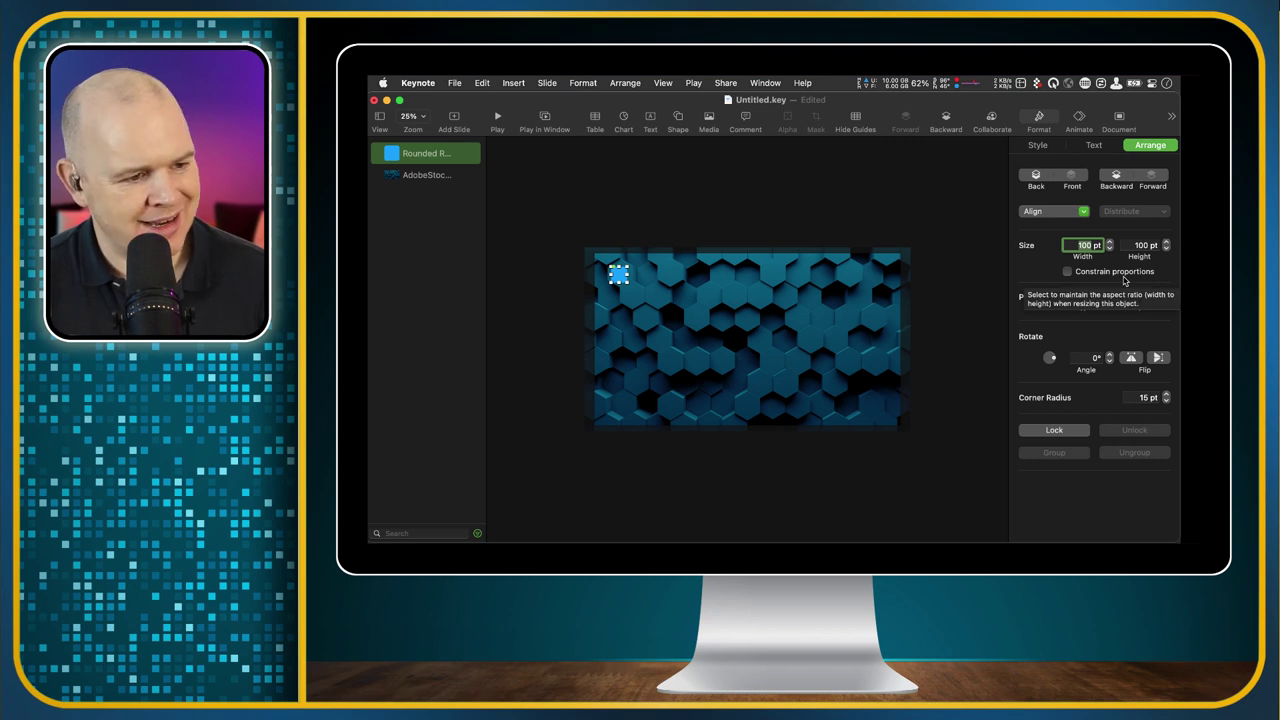
pyautogui.write('182')
pyautogui.press('Tab')
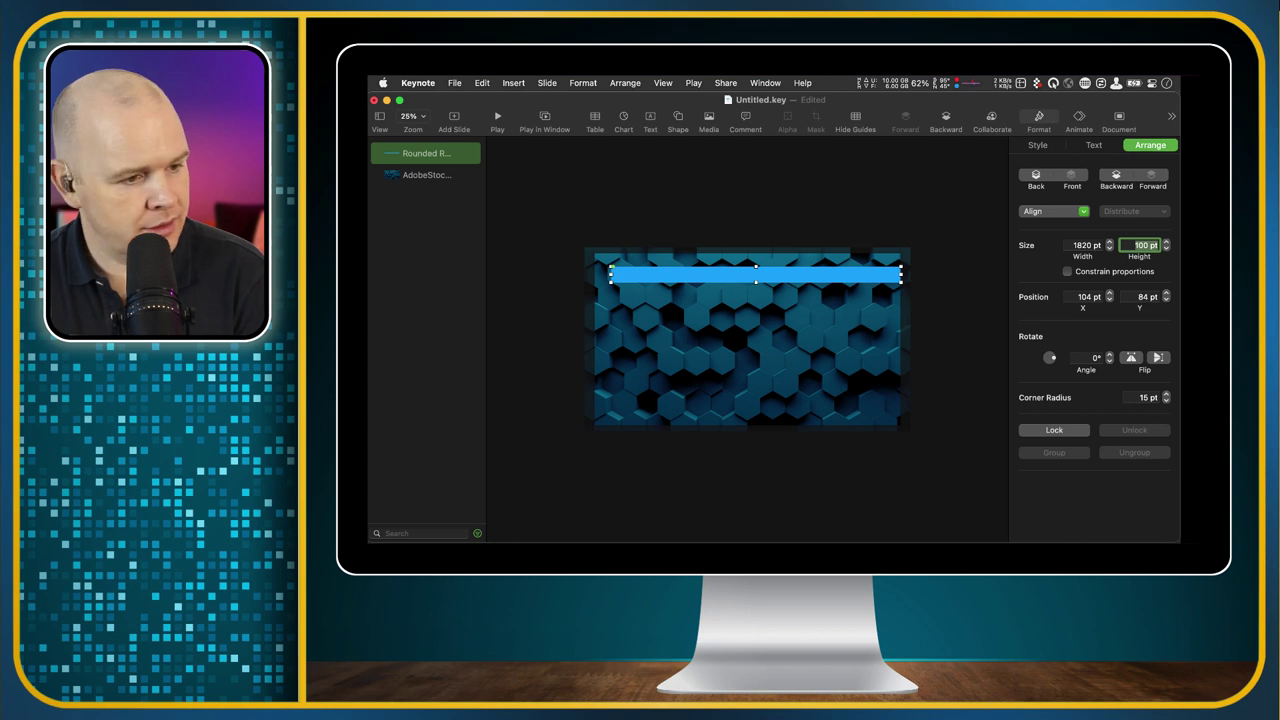
pyautogui.write('980')
pyautogui.press('Tab')
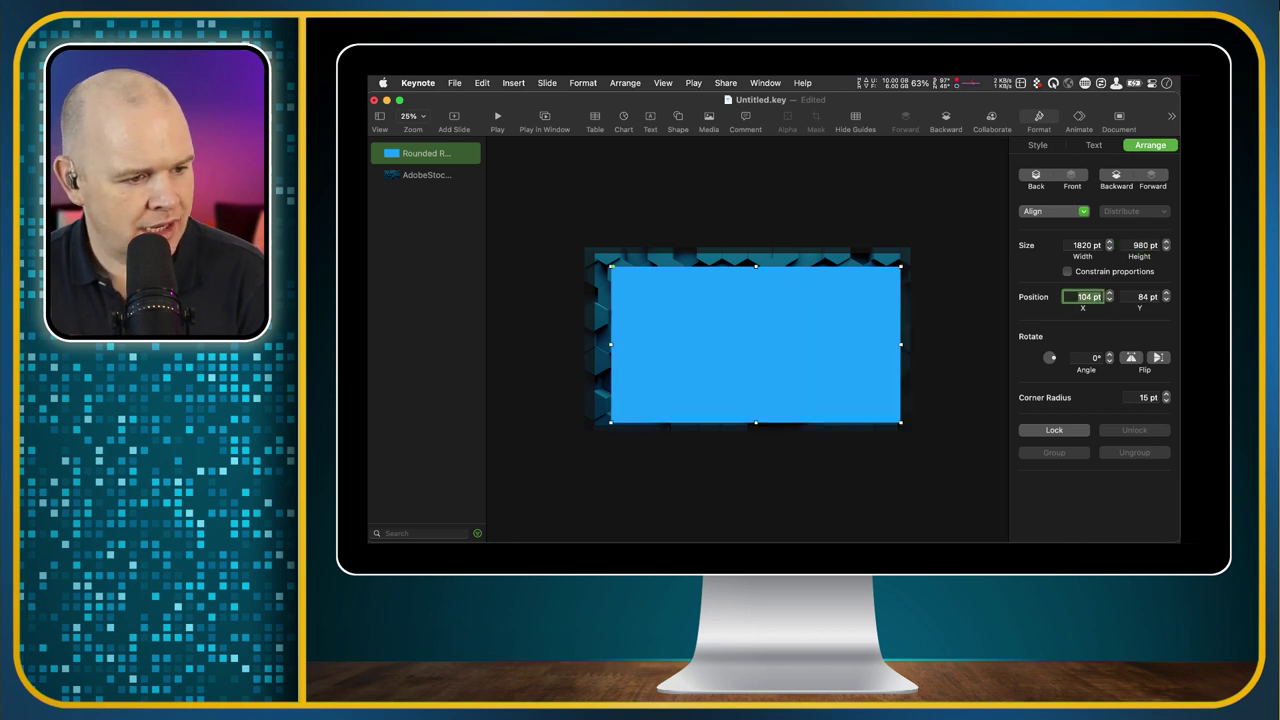
# Step: Position the rounded rectangle at X 50 pt and Y 50 pt on the slide
pyautogui.write('50')
pyautogui.press('Tab')
pyautogui.write('5')
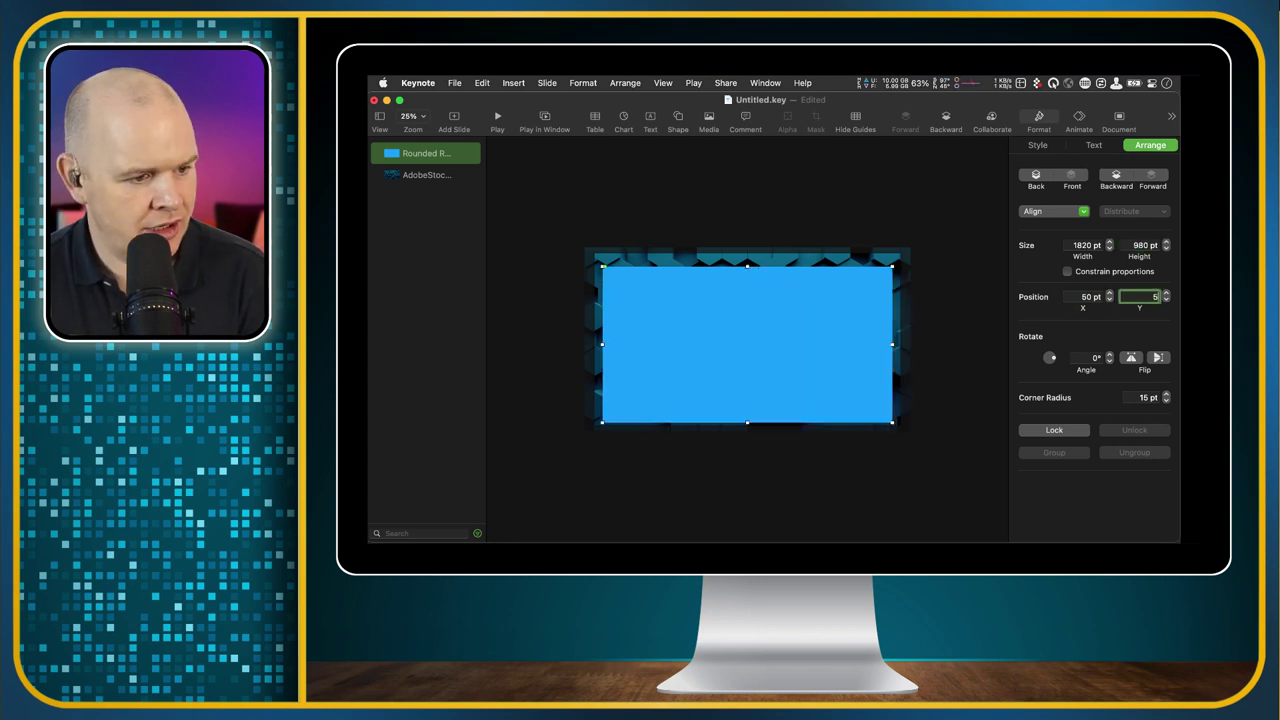
pyautogui.press('Tab')
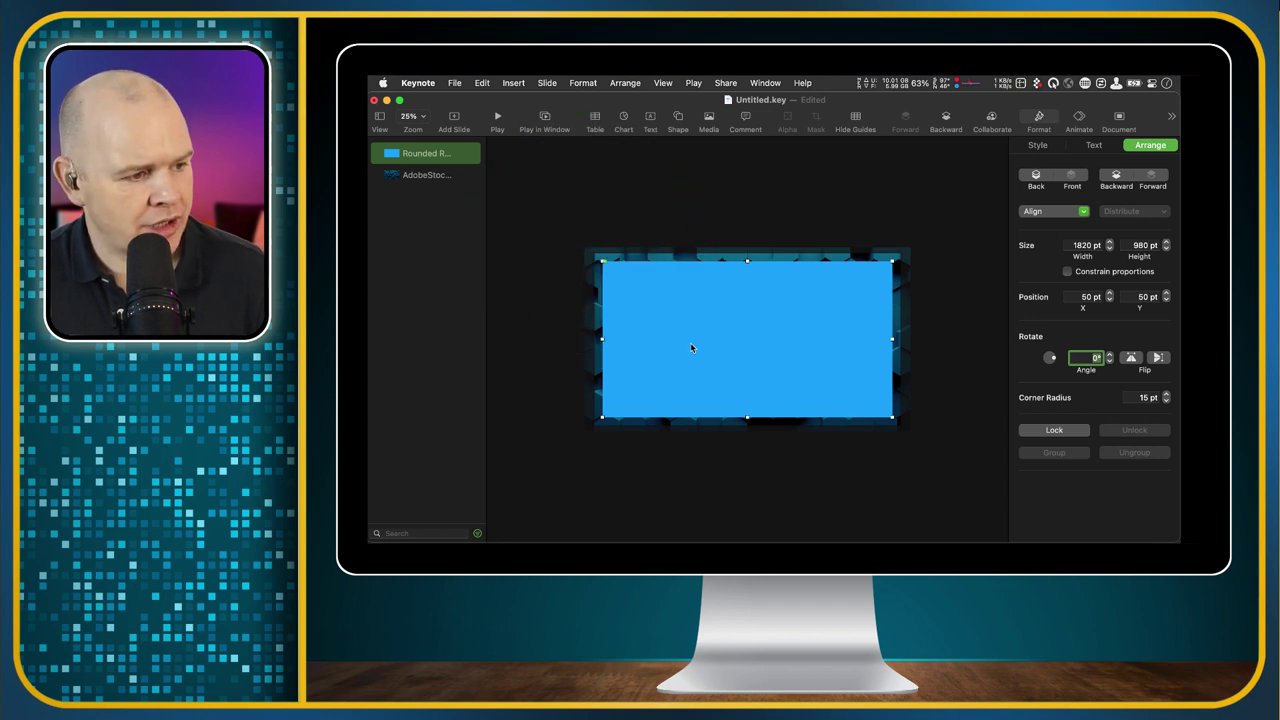
# Step: Set the hexagon background image's width to 1920 pt with its proportions constrained
pyautogui.click(906, 254)
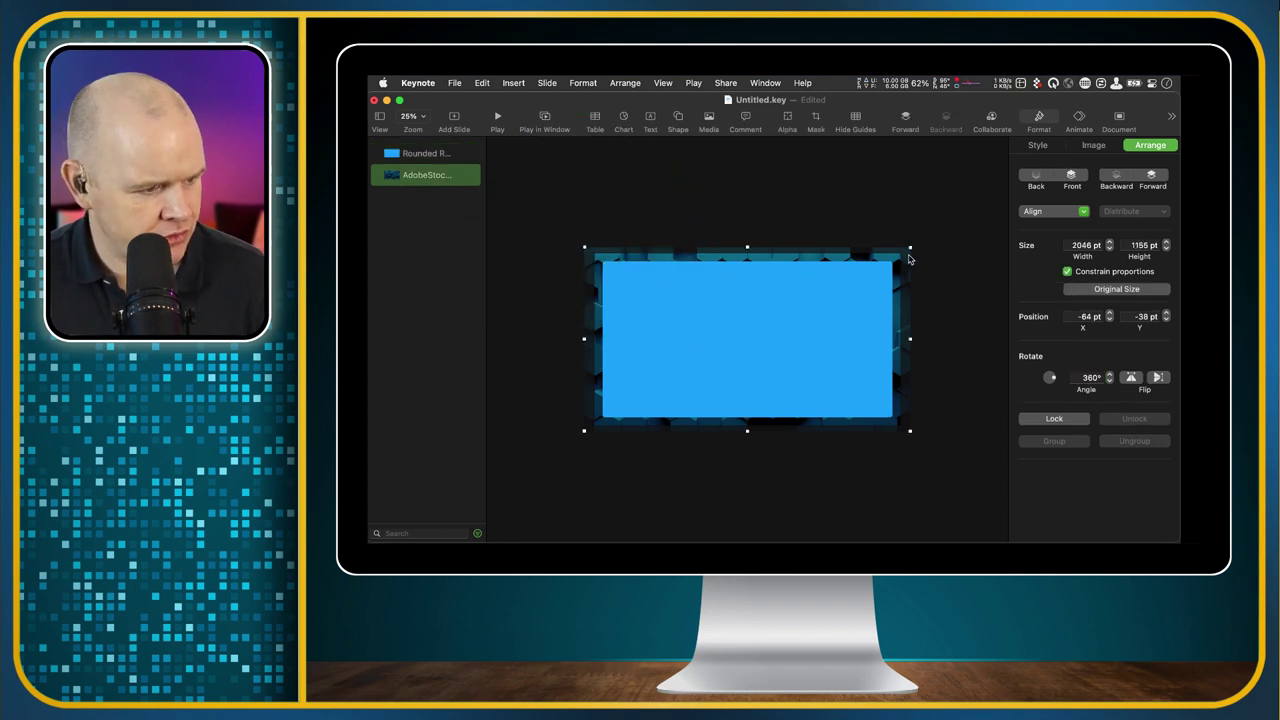
pyautogui.doubleClick(1088, 245)
pyautogui.write('1920')
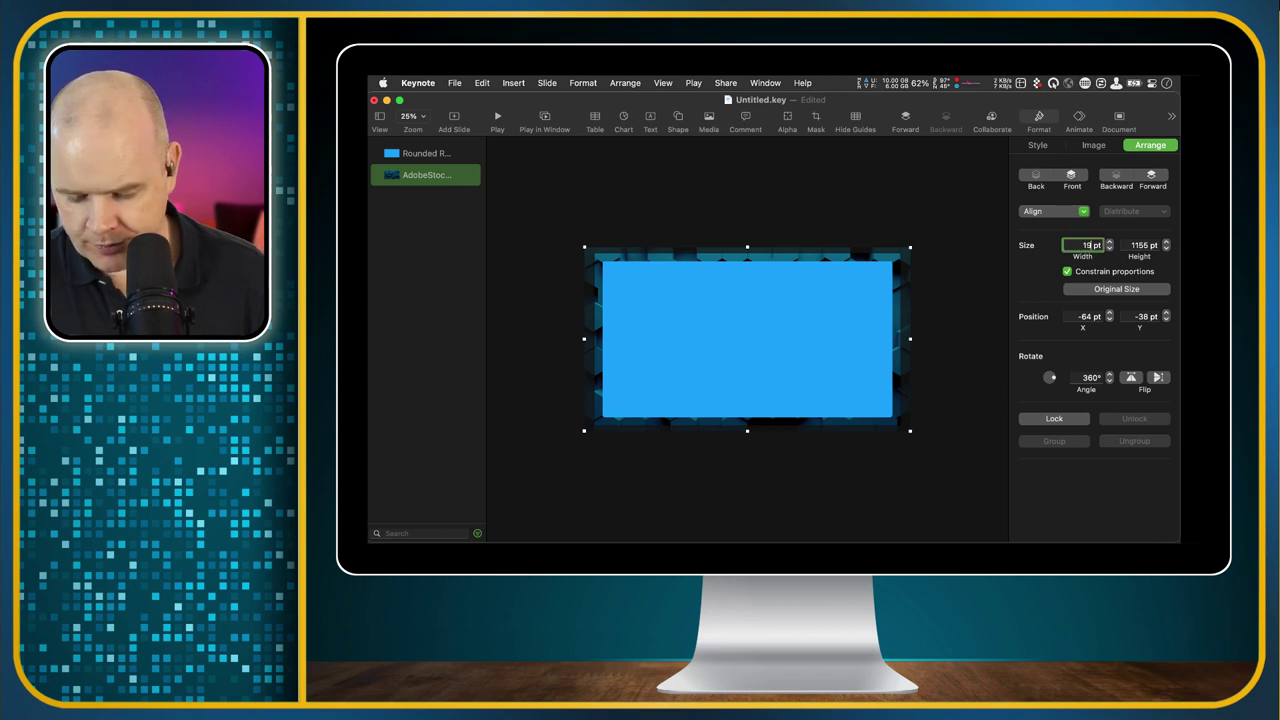
pyautogui.press('Tab')
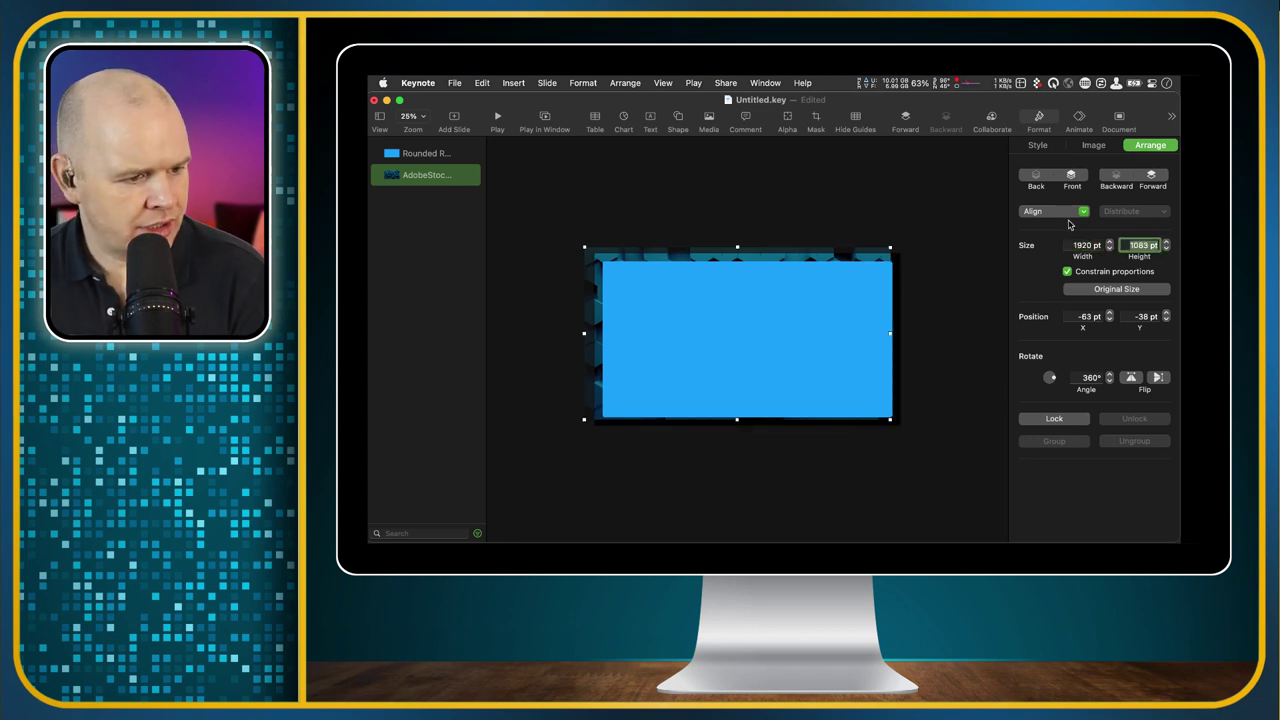
# Step: Position the hexagon background image at X 0 pt and Y 0 pt
pyautogui.doubleClick(1089, 316)
pyautogui.write('0')
pyautogui.press('Tab')
pyautogui.write('0')
pyautogui.press('Tab')
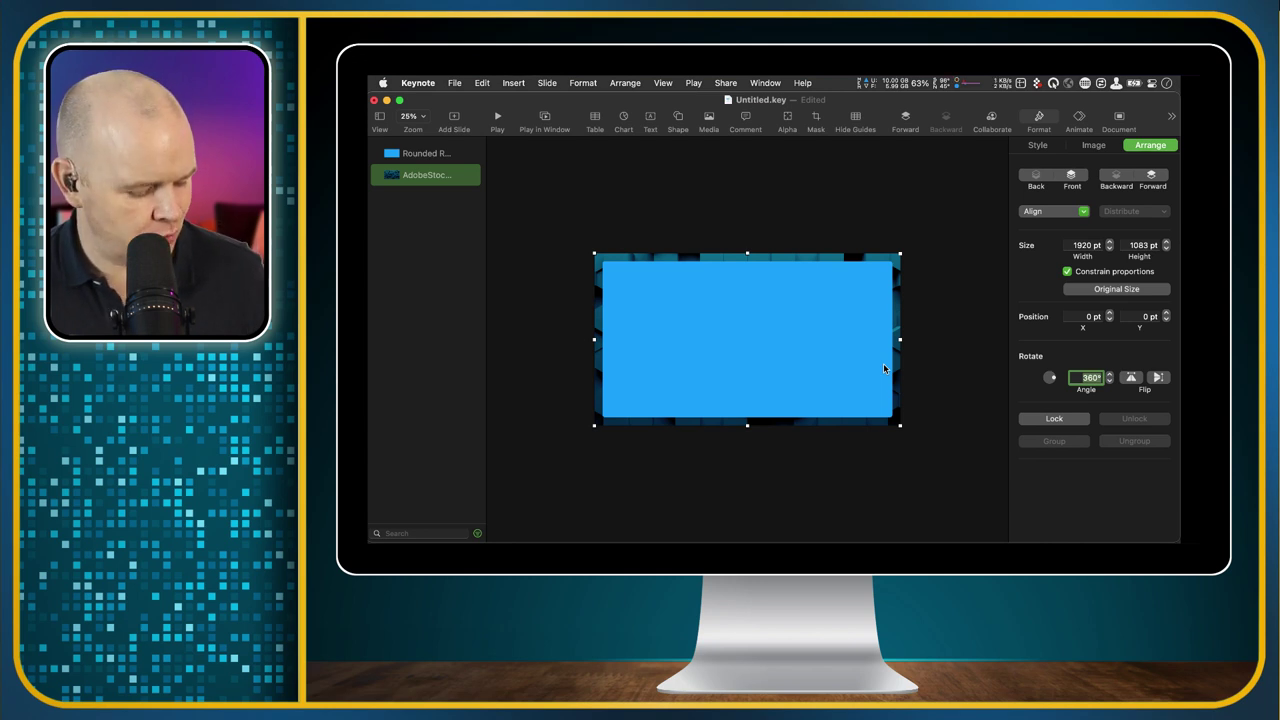
pyautogui.press('BackSpace')
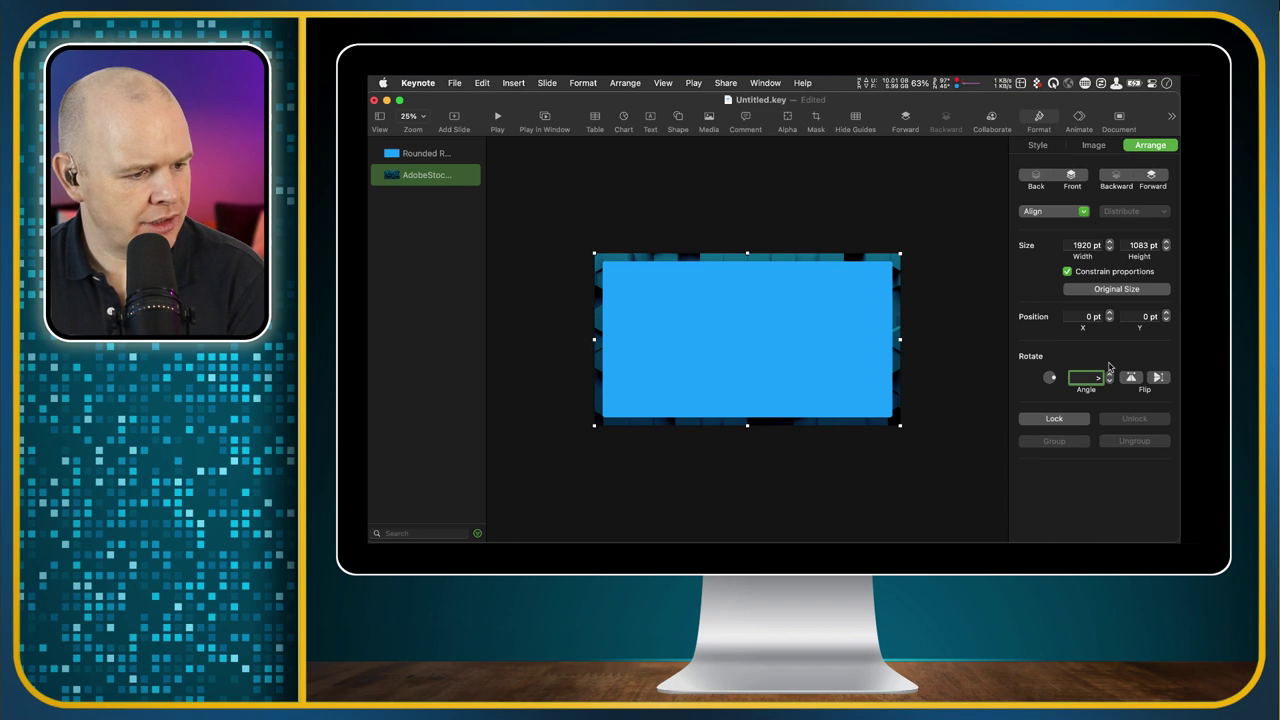
pyautogui.click(926, 336)
# Step: Round the blue rectangle's corners to a radius of about 183 pt
pyautogui.click(876, 280)
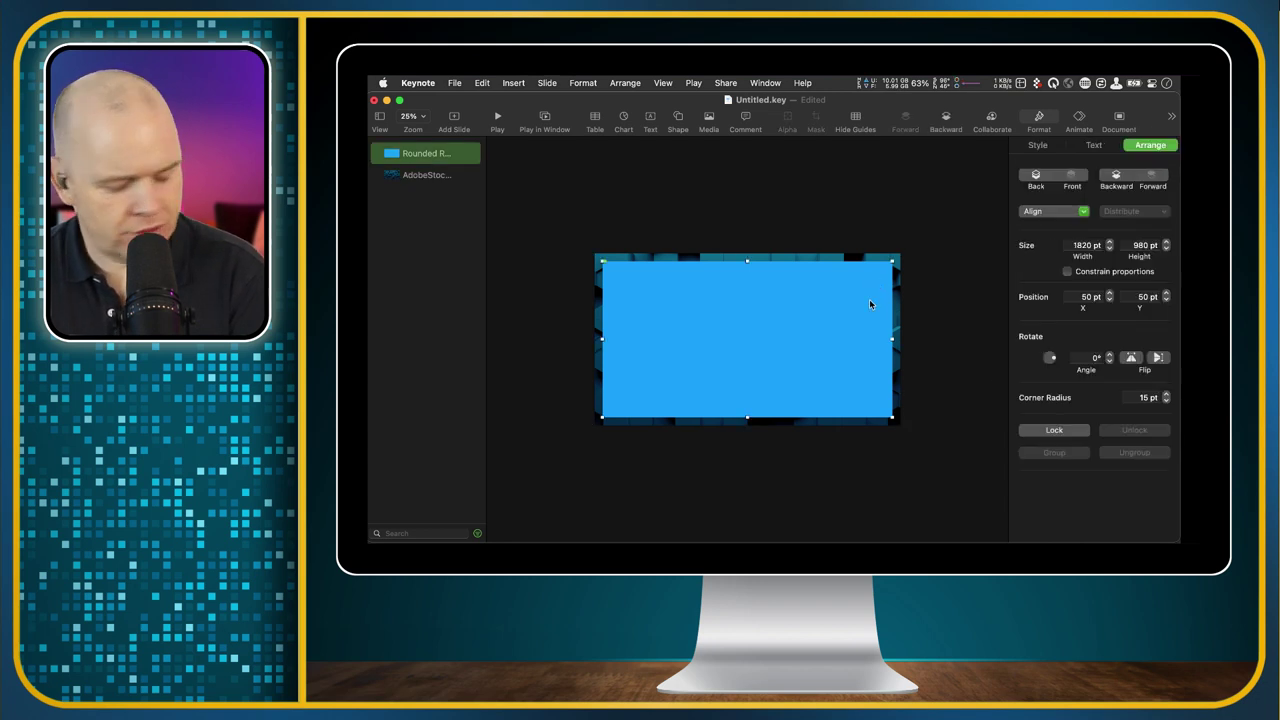
pyautogui.press('super+shift+period')
pyautogui.press('super+shift+comma')
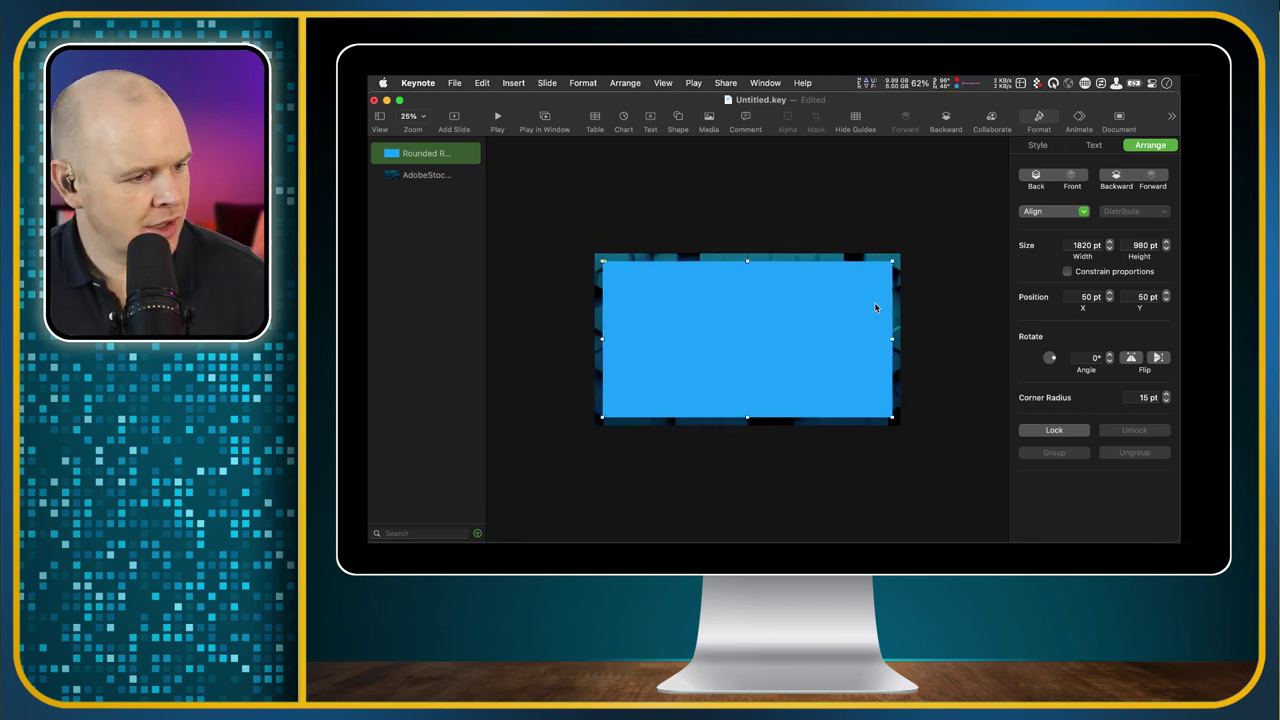
pyautogui.moveTo(598, 268); pyautogui.dragTo(604, 262)
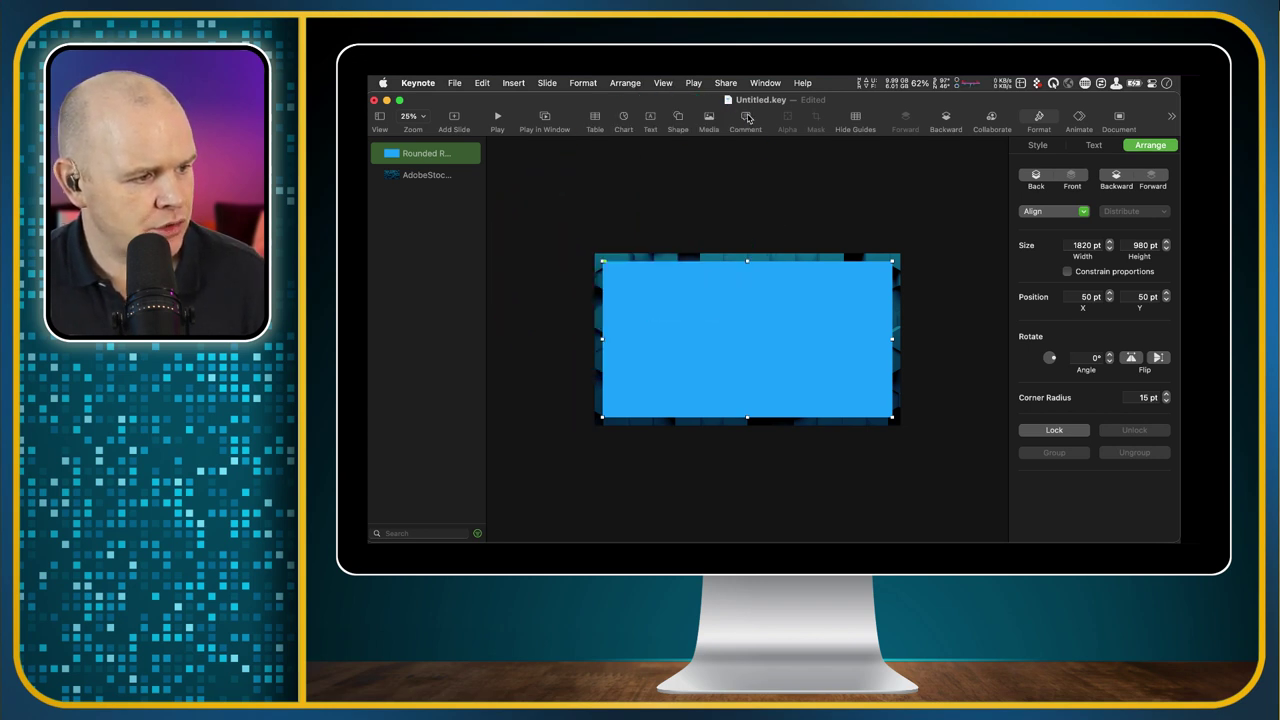
pyautogui.click(677, 118)
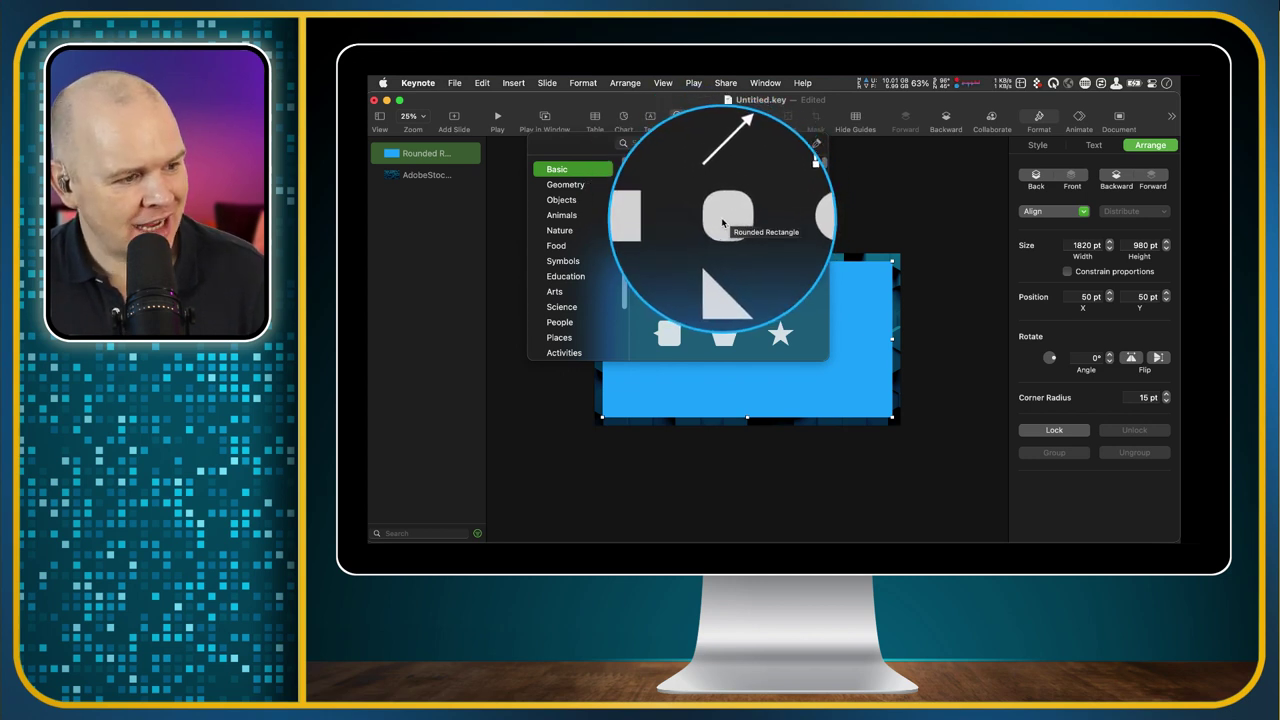
pyautogui.click(678, 118)
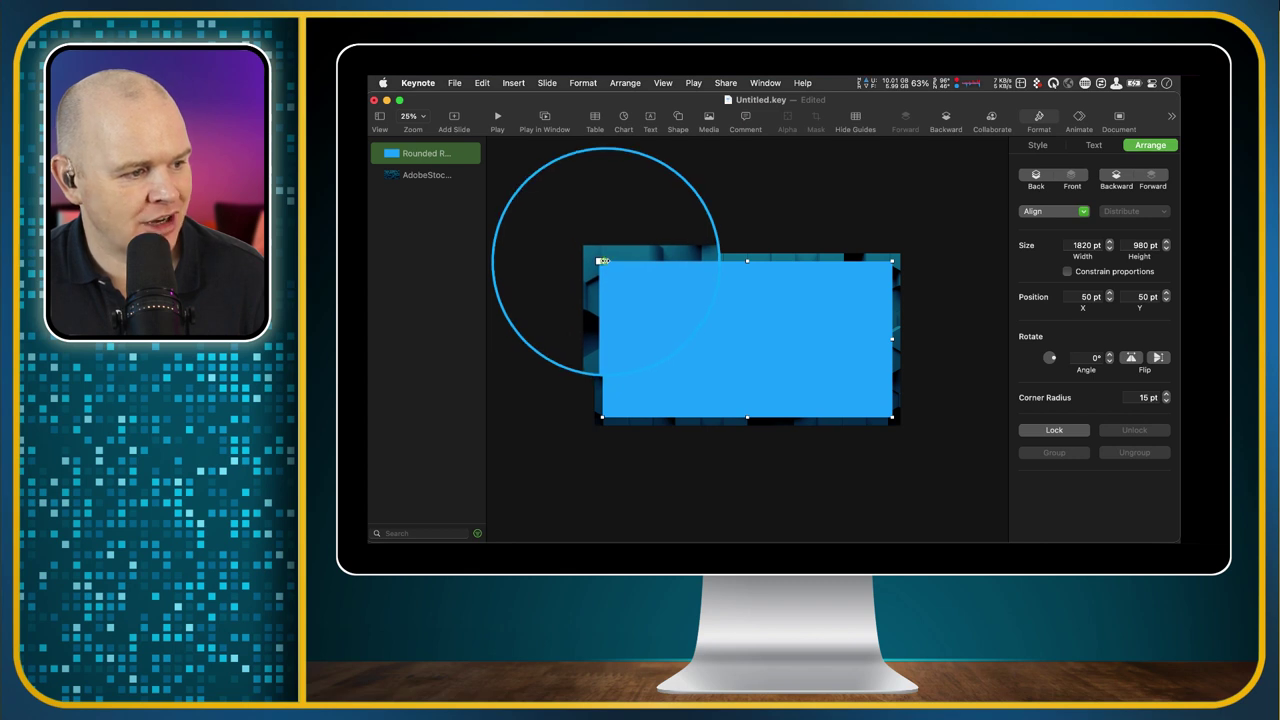
pyautogui.moveTo(604, 260); pyautogui.dragTo(633, 270)
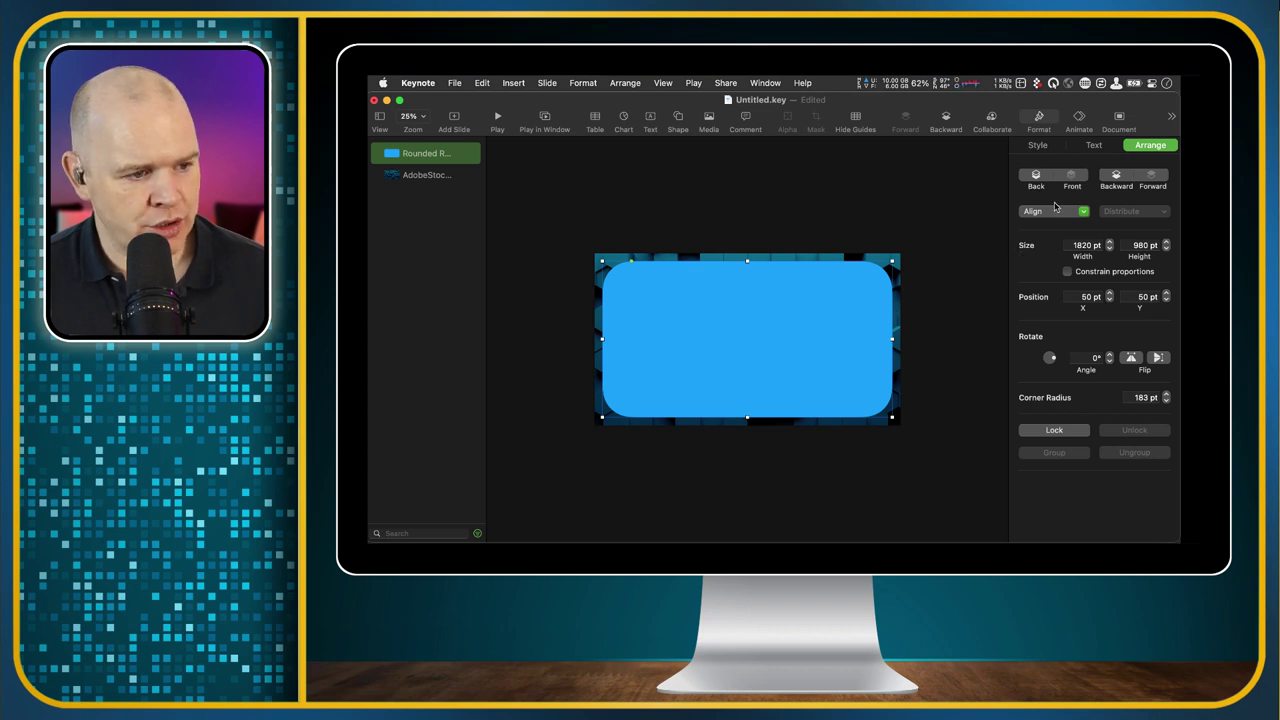
# Step: Add a yellow line border 12 pt thick to the rounded rectangle
pyautogui.click(1046, 148)
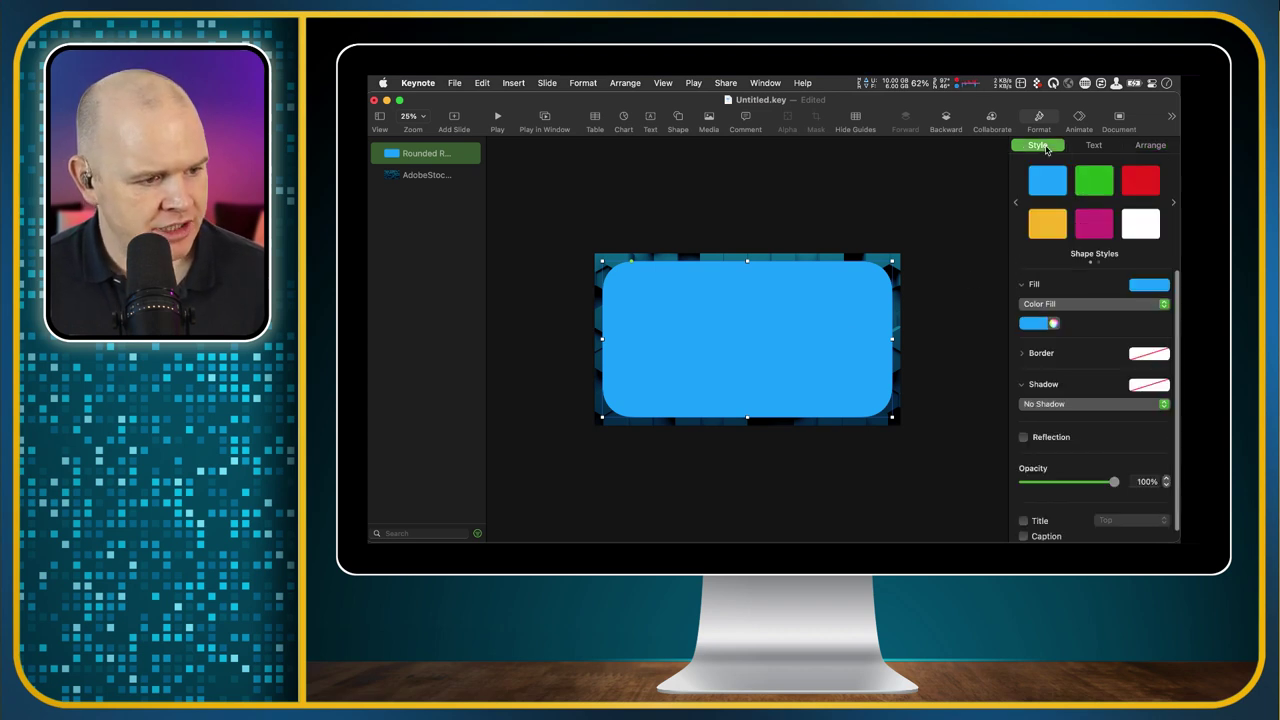
pyautogui.click(1023, 355)
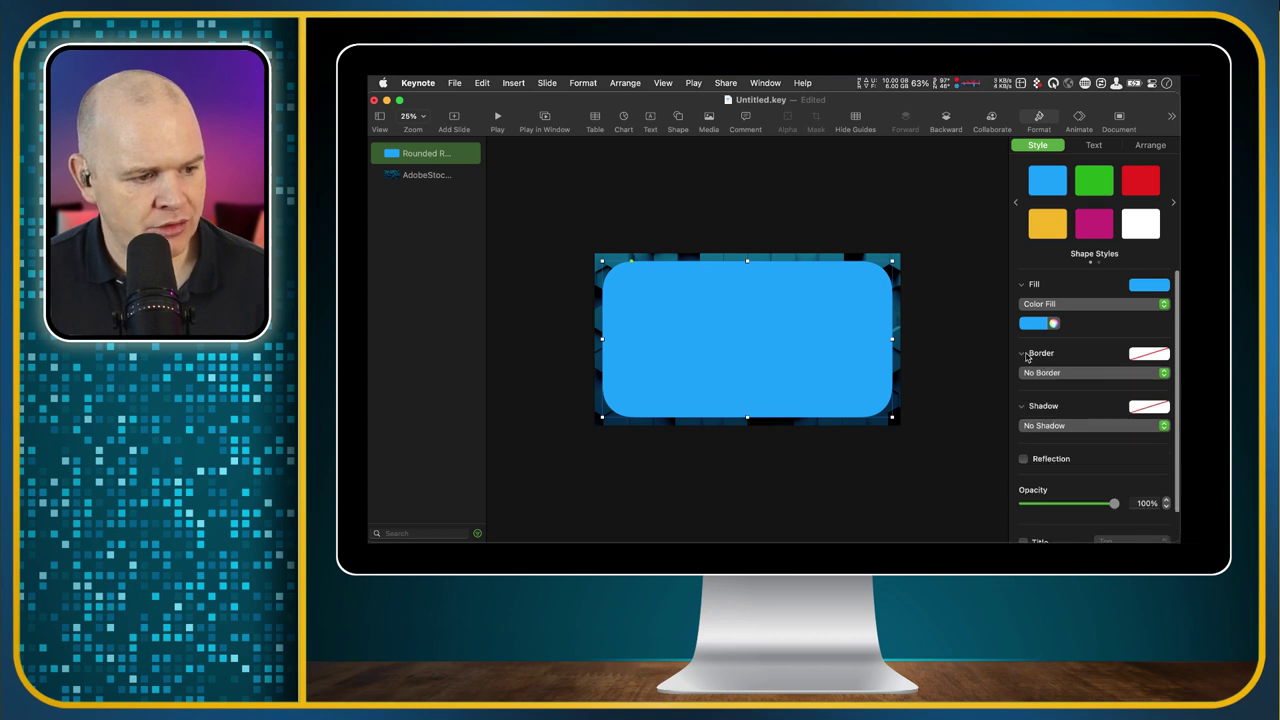
pyautogui.click(1042, 373)
pyautogui.click(1043, 387)
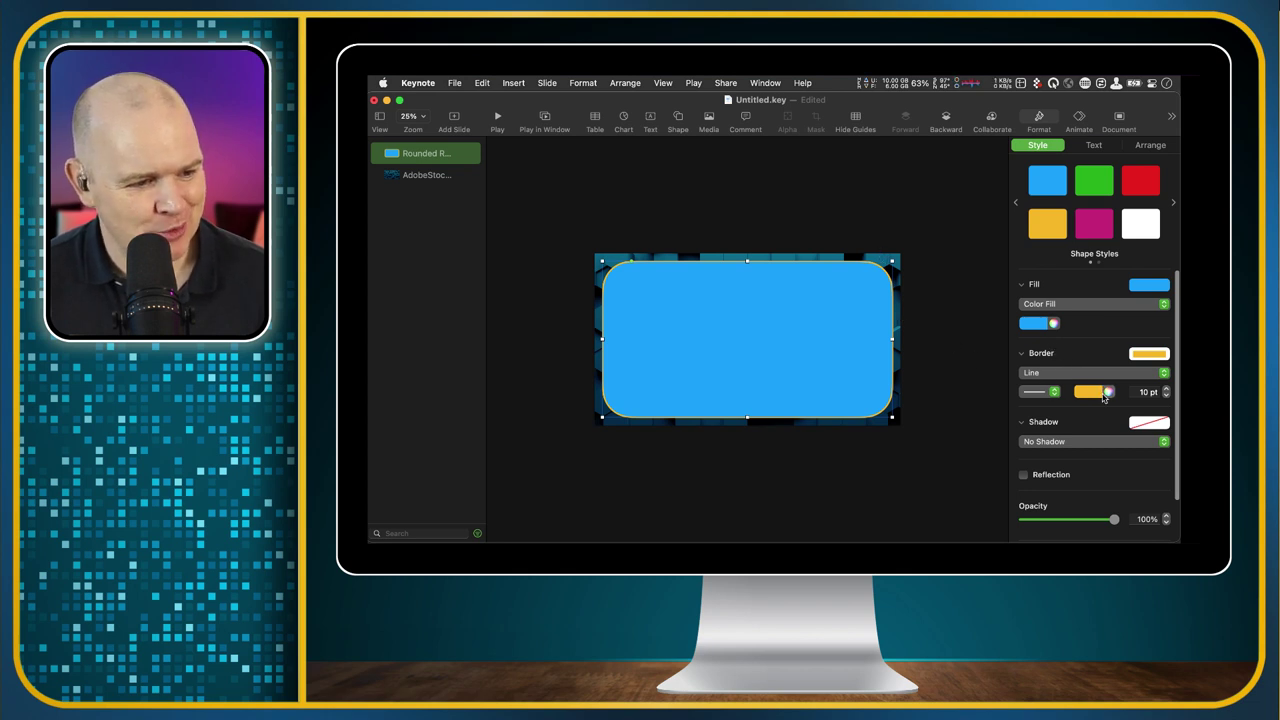
pyautogui.click(1166, 388)
pyautogui.click(1166, 388)
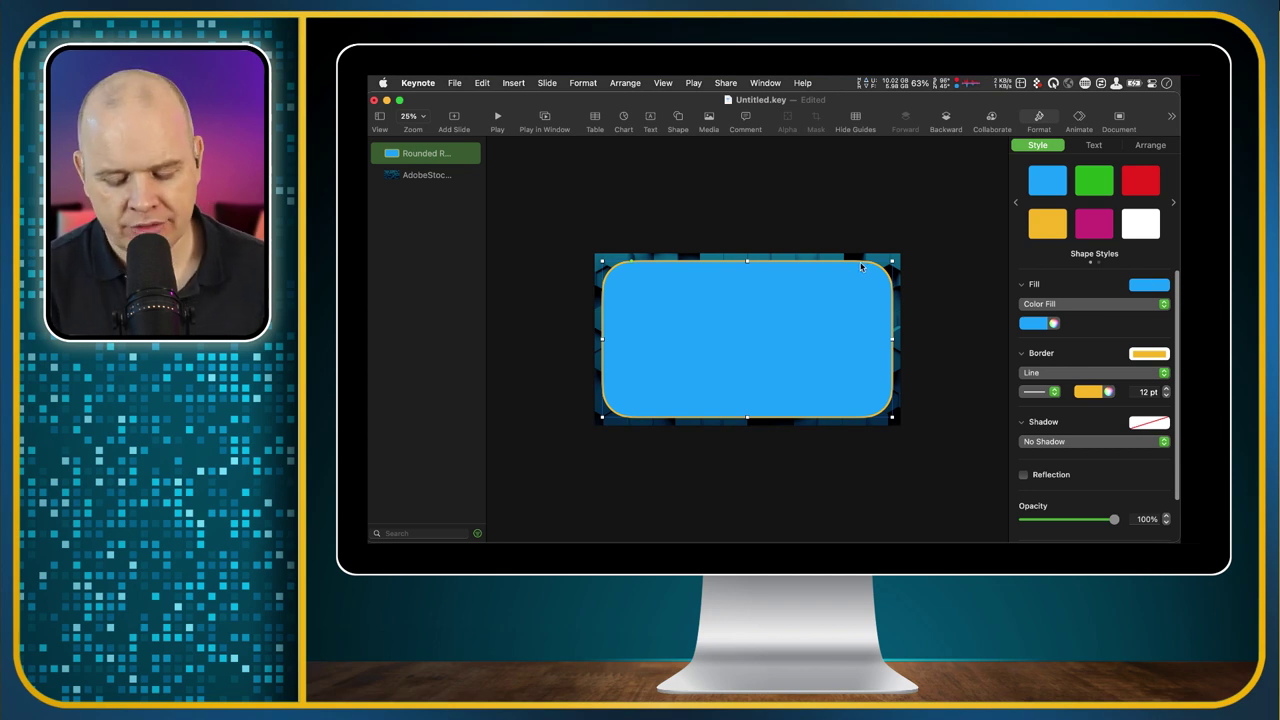
# Step: Try a light green and a black fill colour on the rounded rectangle
pyautogui.press('super+shift+period')
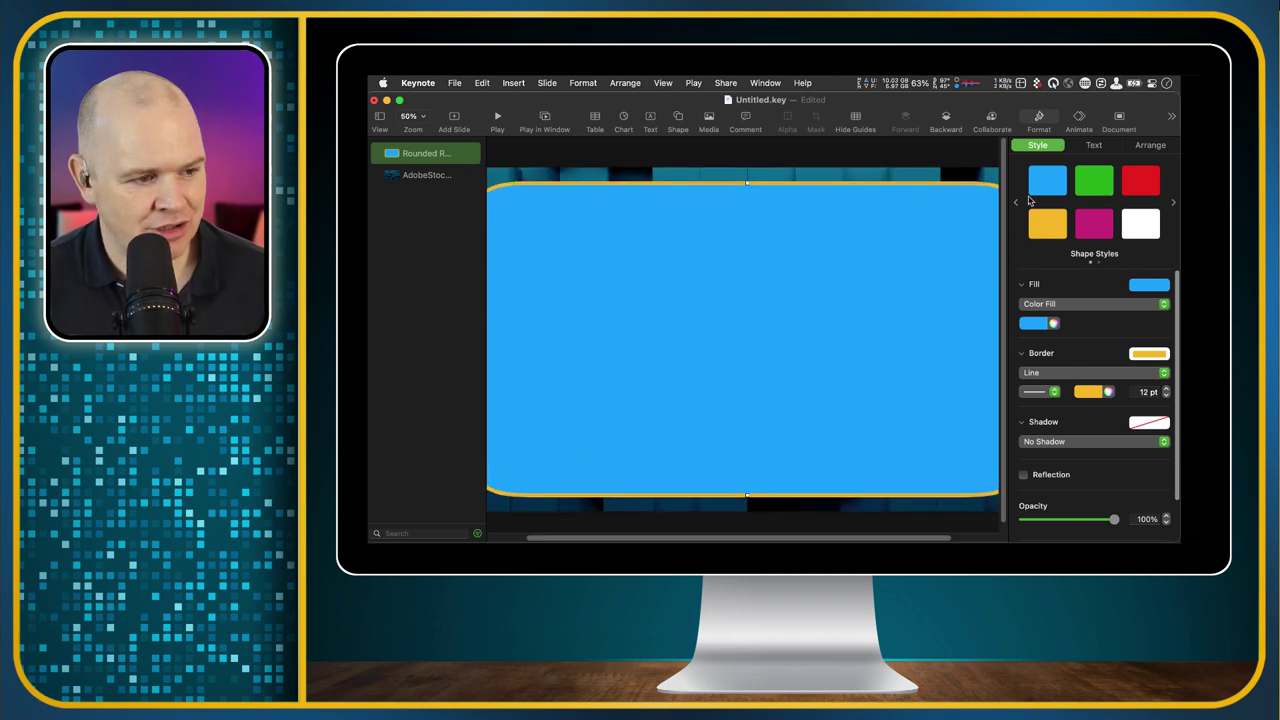
pyautogui.hscroll(3, 876, 267)
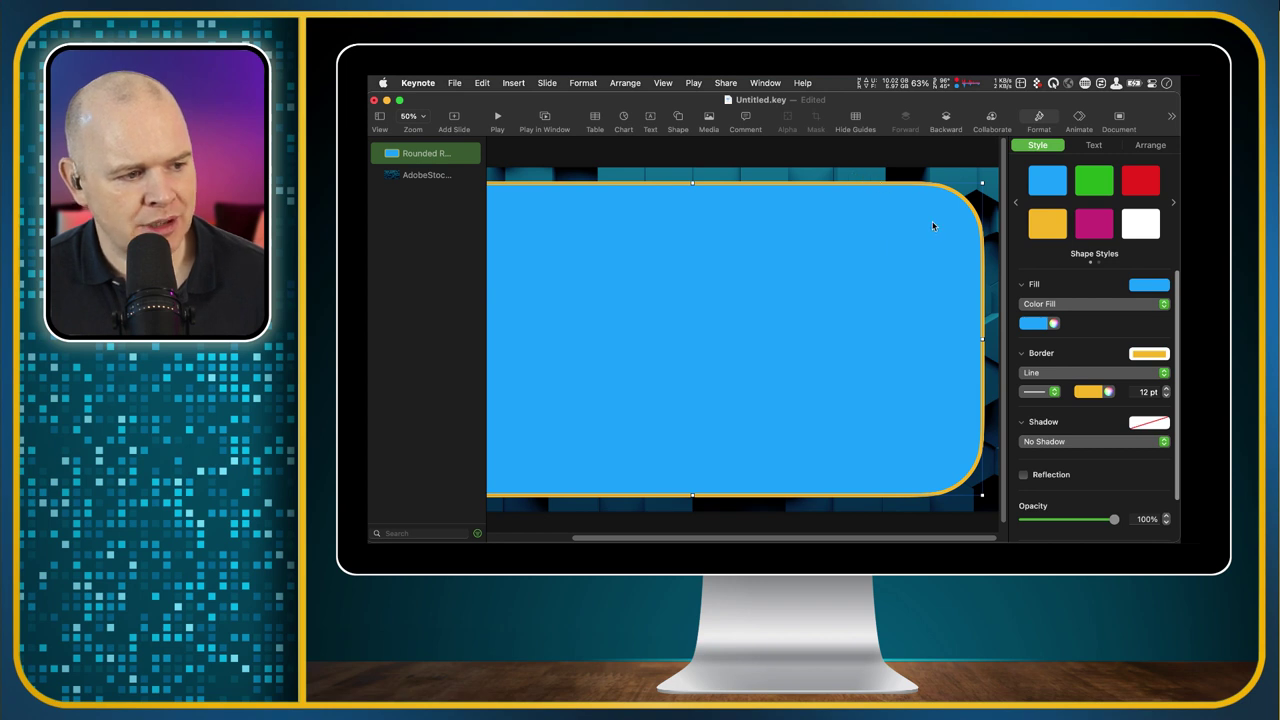
pyautogui.click(1042, 324)
pyautogui.click(1032, 356)
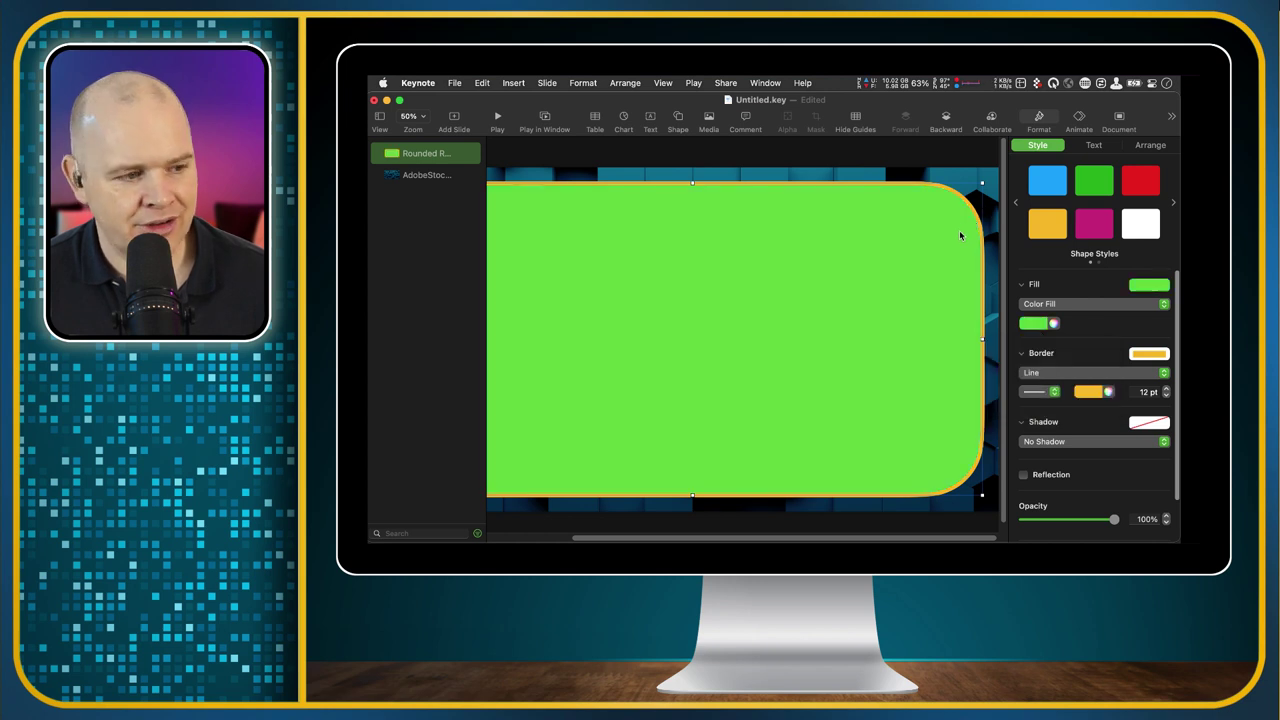
pyautogui.click(1042, 324)
pyautogui.click(1075, 406)
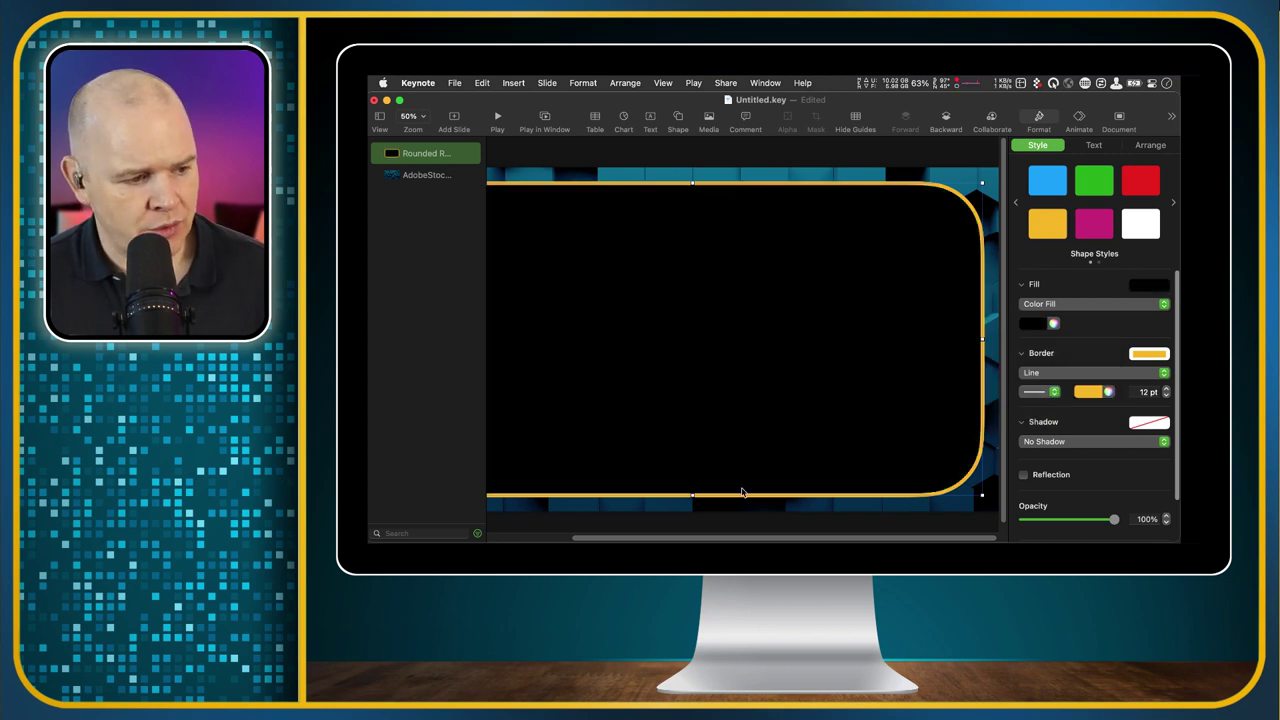
# Step: Fill the rounded rectangle with solid red
pyautogui.click(1040, 324)
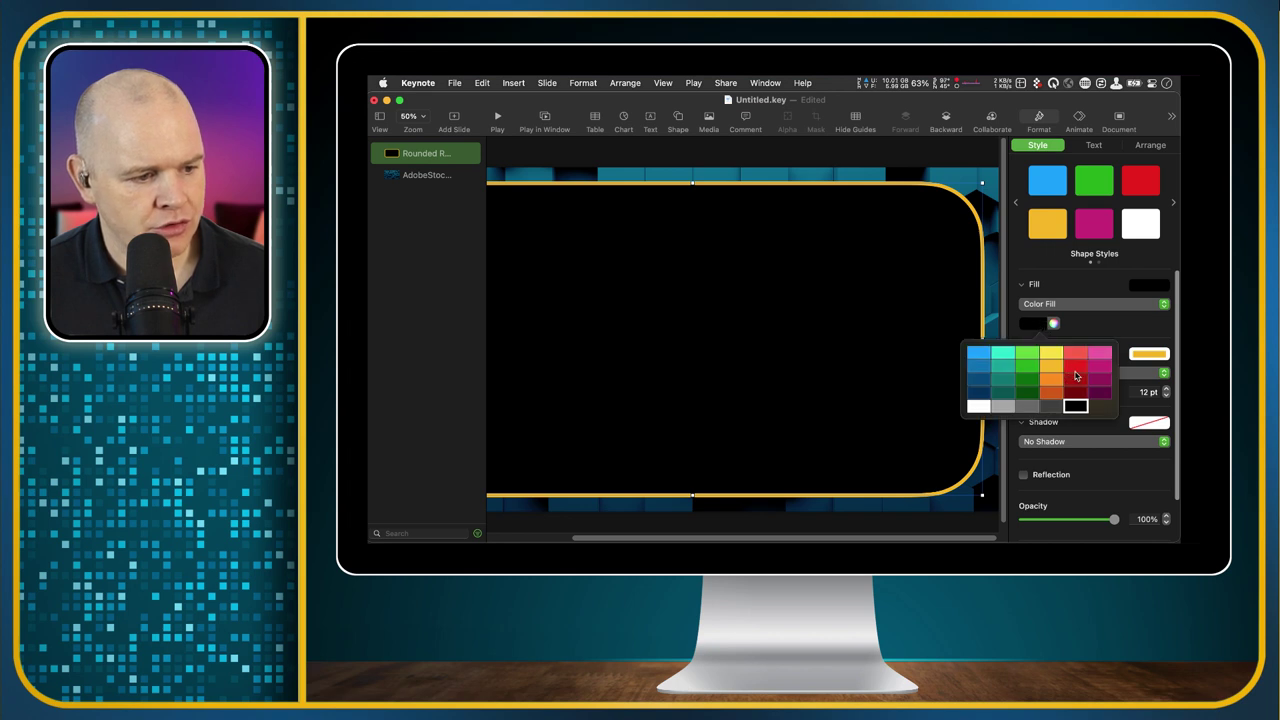
pyautogui.click(1076, 374)
pyautogui.hscroll(-5, 855, 335)
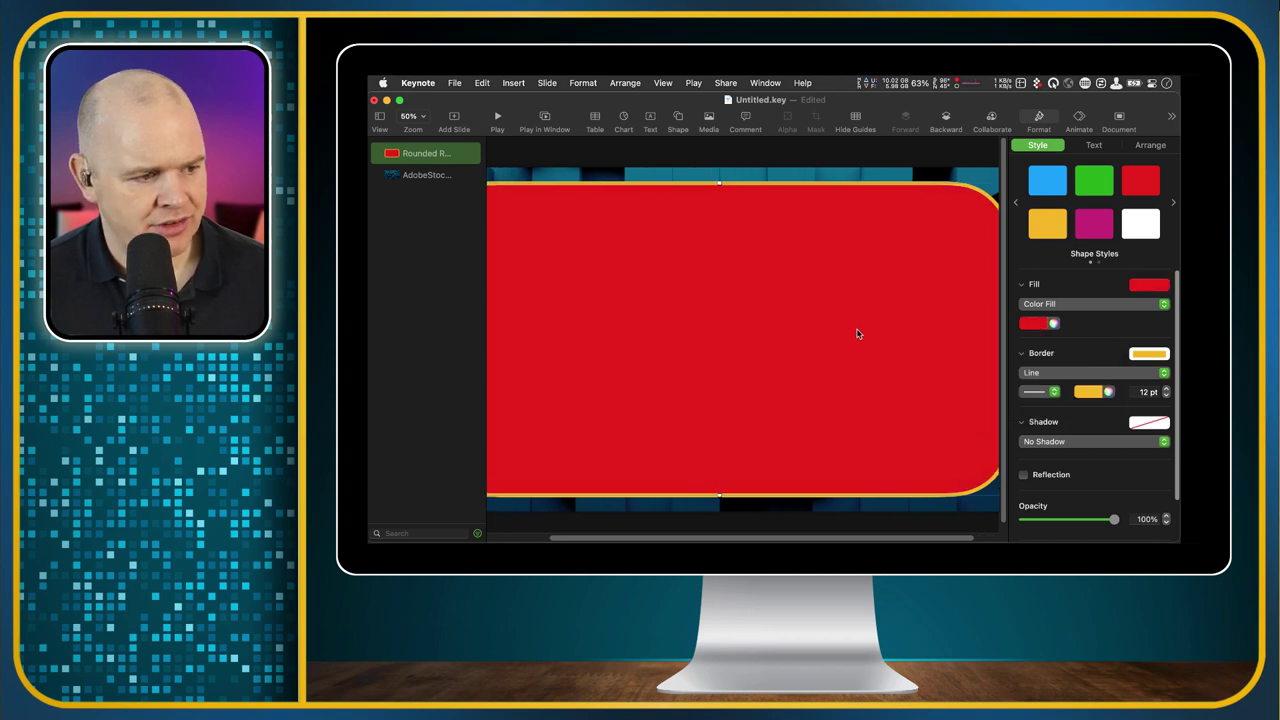
pyautogui.scroll(-5, 855, 343)
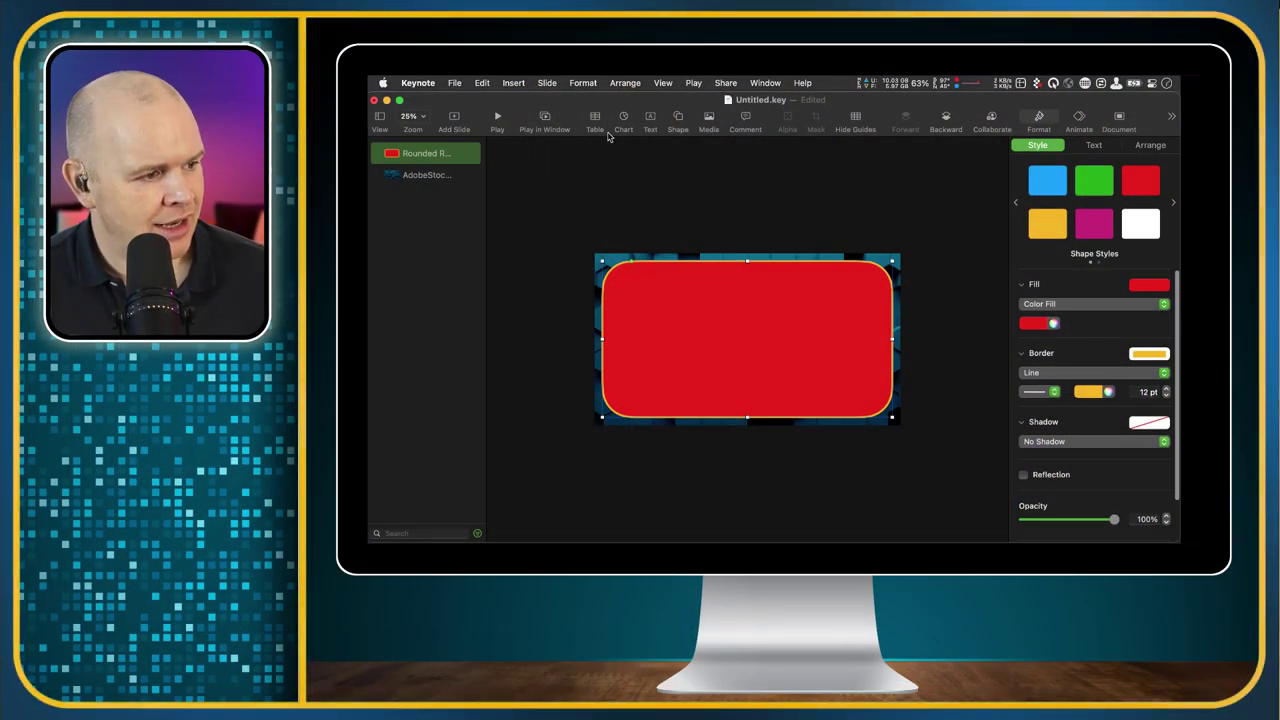
# Step: Add a second rounded rectangle and enlarge it over the upper right part of the slide
pyautogui.click(678, 118)
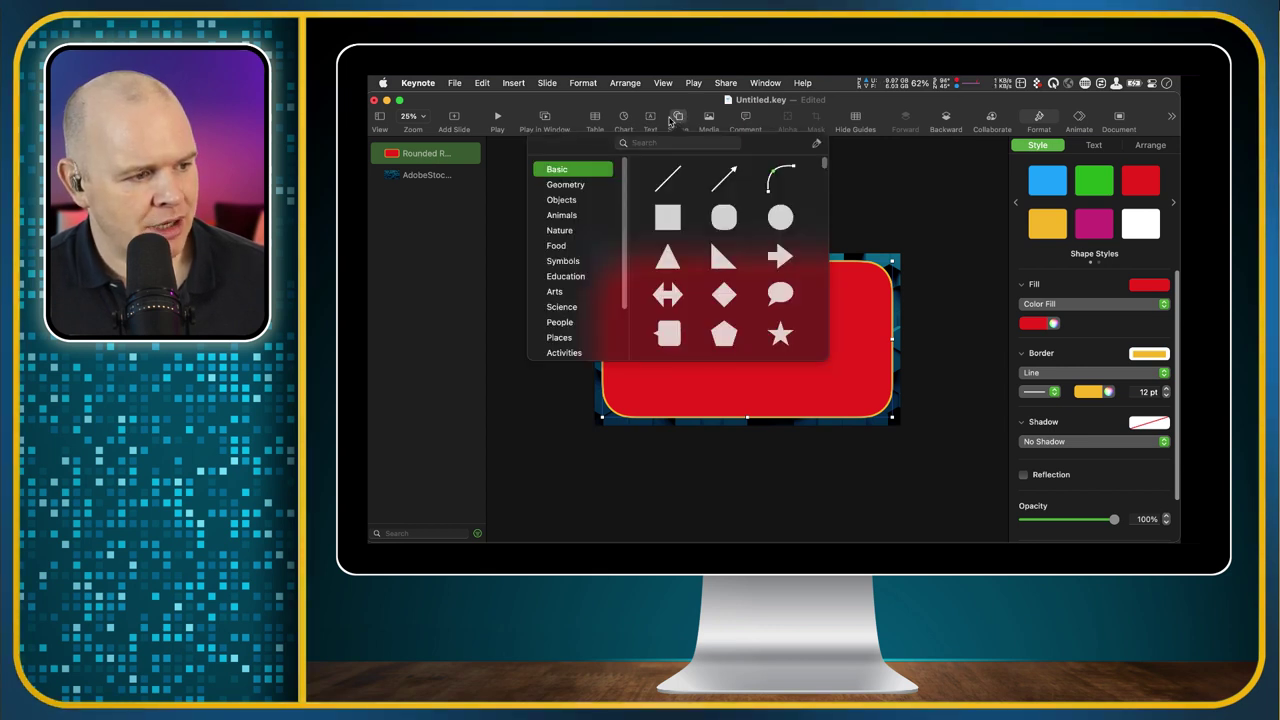
pyautogui.click(724, 217)
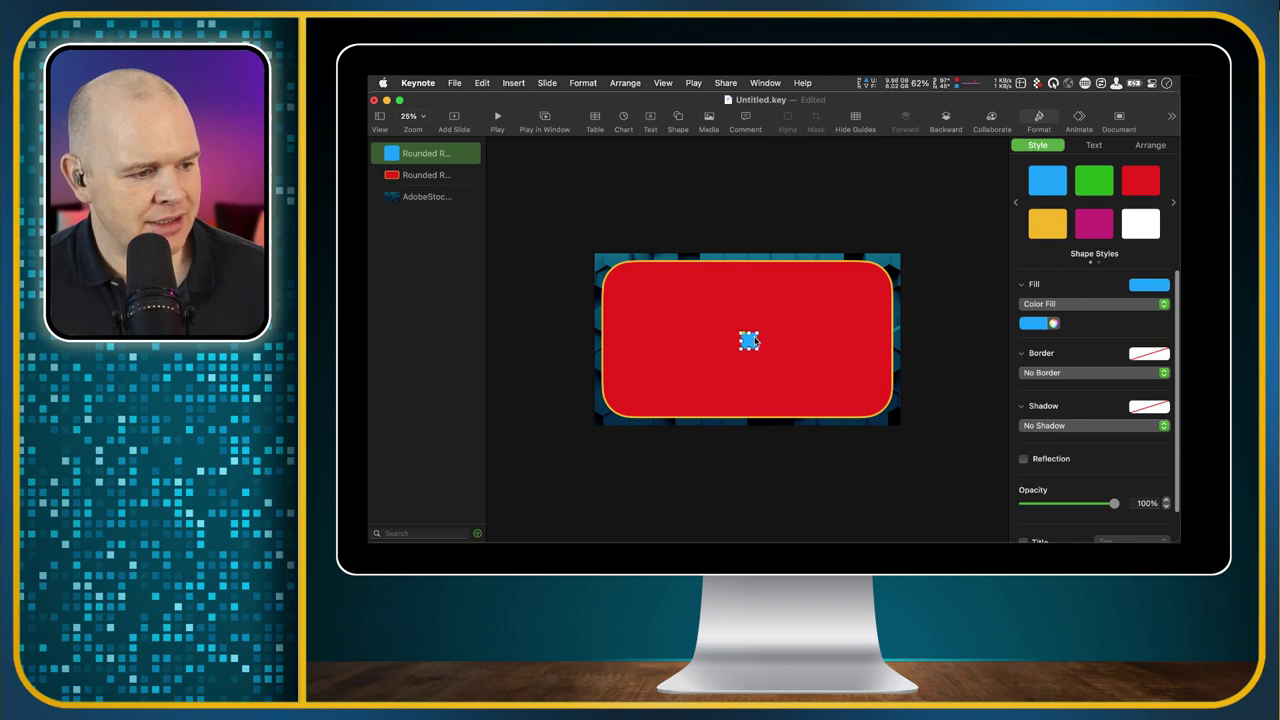
pyautogui.moveTo(757, 334); pyautogui.dragTo(885, 209)
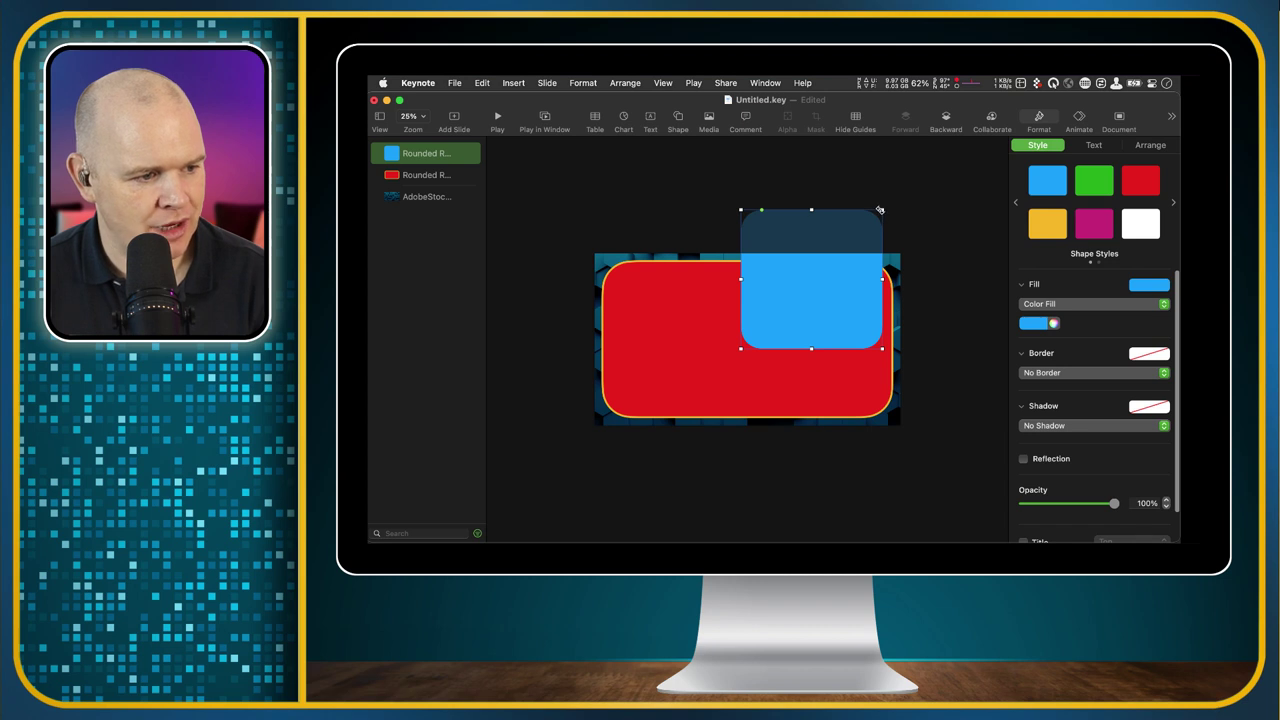
# Step: Rotate the blue rounded rectangle into a tilted diamond, enlarge it and place it over the slide's right half
pyautogui.moveTo(879, 210); pyautogui.dragTo(951, 299)
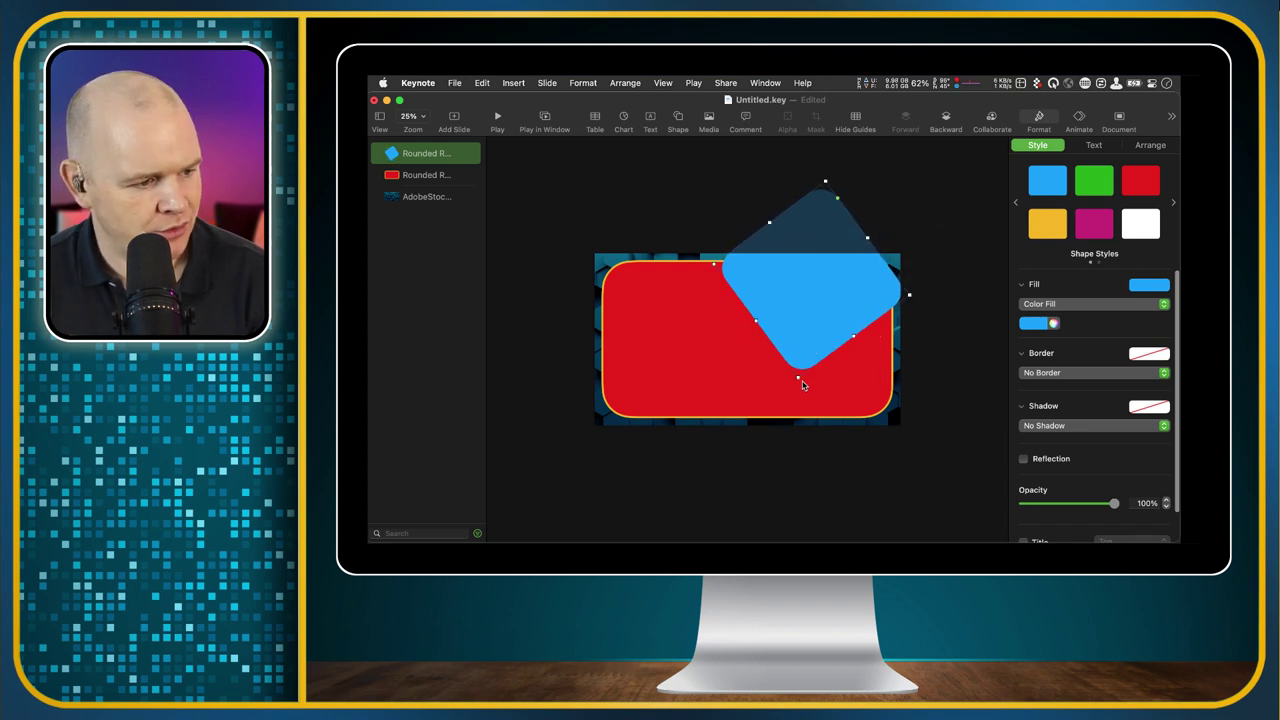
pyautogui.moveTo(798, 377); pyautogui.dragTo(806, 446)
pyautogui.moveTo(790, 296); pyautogui.dragTo(845, 323)
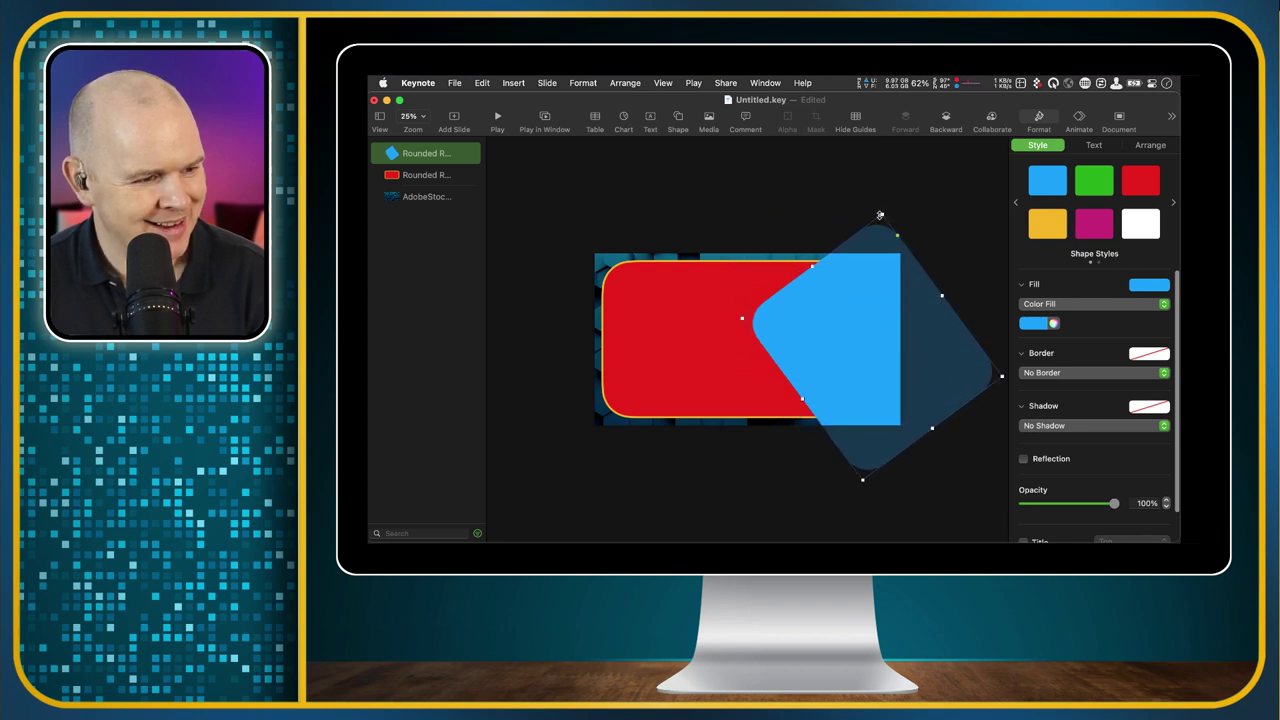
pyautogui.moveTo(882, 213); pyautogui.dragTo(886, 191)
pyautogui.moveTo(871, 288)
pyautogui.mouseDown()
pyautogui.moveTo(891, 304)
pyautogui.moveTo(945, 304)
pyautogui.moveTo(832, 294)
pyautogui.moveTo(913, 303)
pyautogui.moveTo(874, 298)
pyautogui.mouseUp()
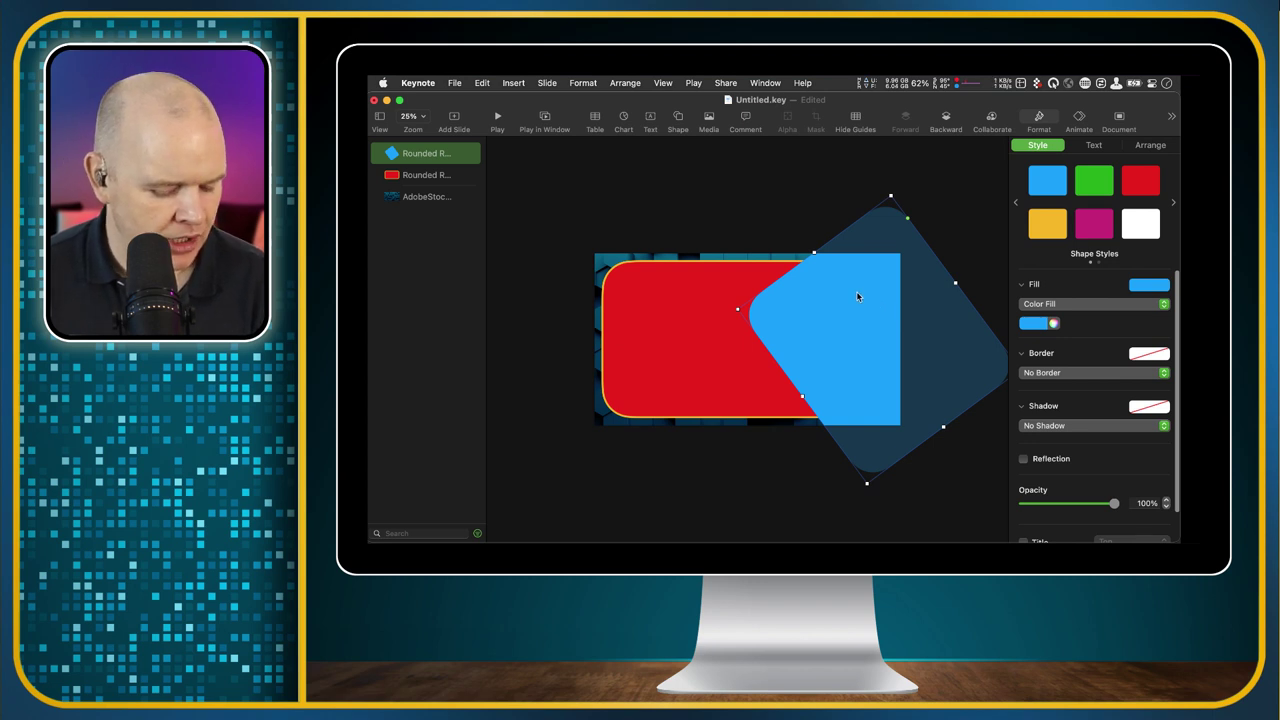
# Step: Duplicate the tilted rectangle with a small offset to the right and subtract the copy to leave a chevron
pyautogui.moveTo(854, 294)
pyautogui.mouseDown()
pyautogui.moveTo(837, 294)
pyautogui.moveTo(870, 302)
pyautogui.mouseUp()
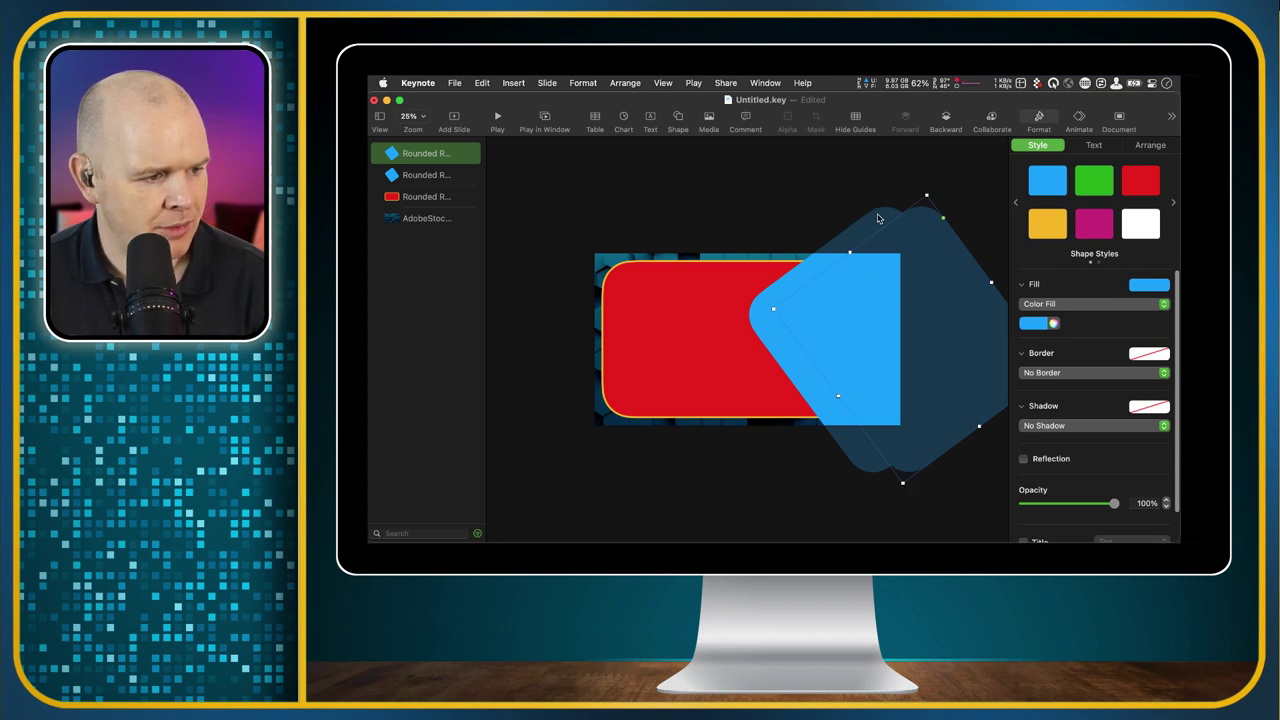
pyautogui.moveTo(858, 230)
pyautogui.mouseDown()
pyautogui.moveTo(880, 208)
pyautogui.moveTo(789, 284)
pyautogui.moveTo(775, 337)
pyautogui.moveTo(828, 376)
pyautogui.moveTo(851, 352)
pyautogui.mouseUp()
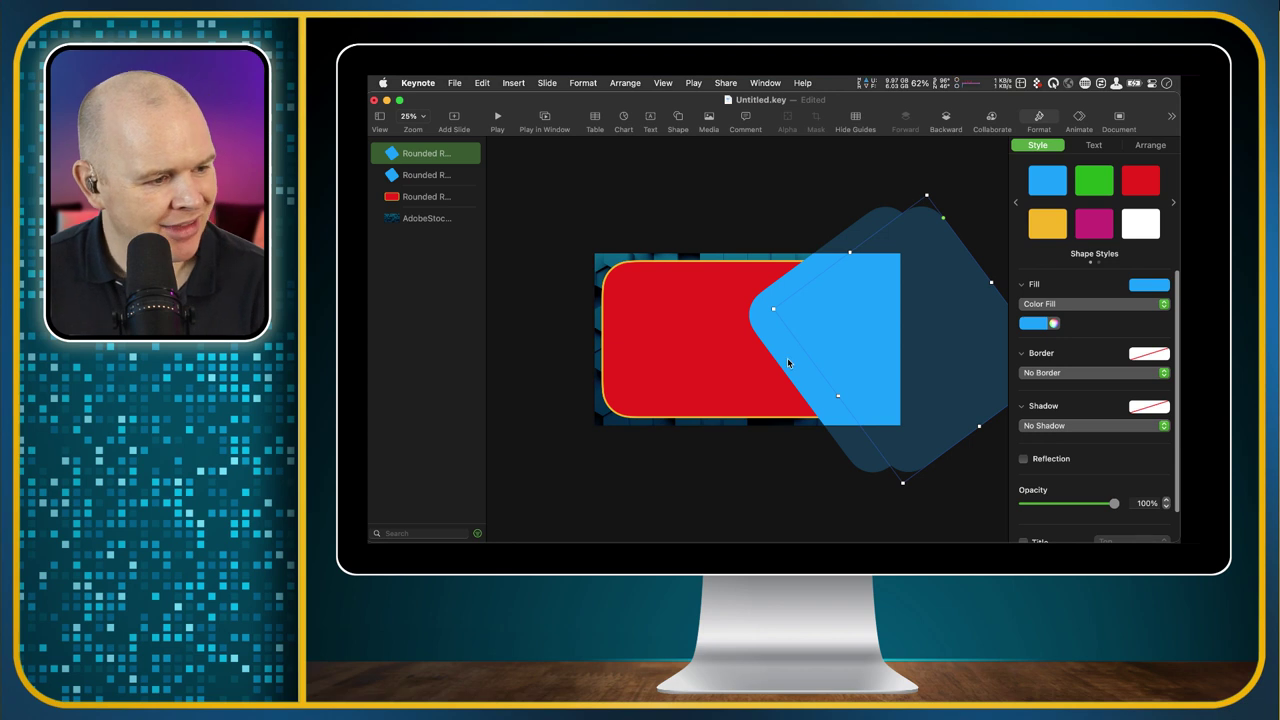
pyautogui.keyDown('shift'); pyautogui.click(860, 225); pyautogui.keyUp('shift')
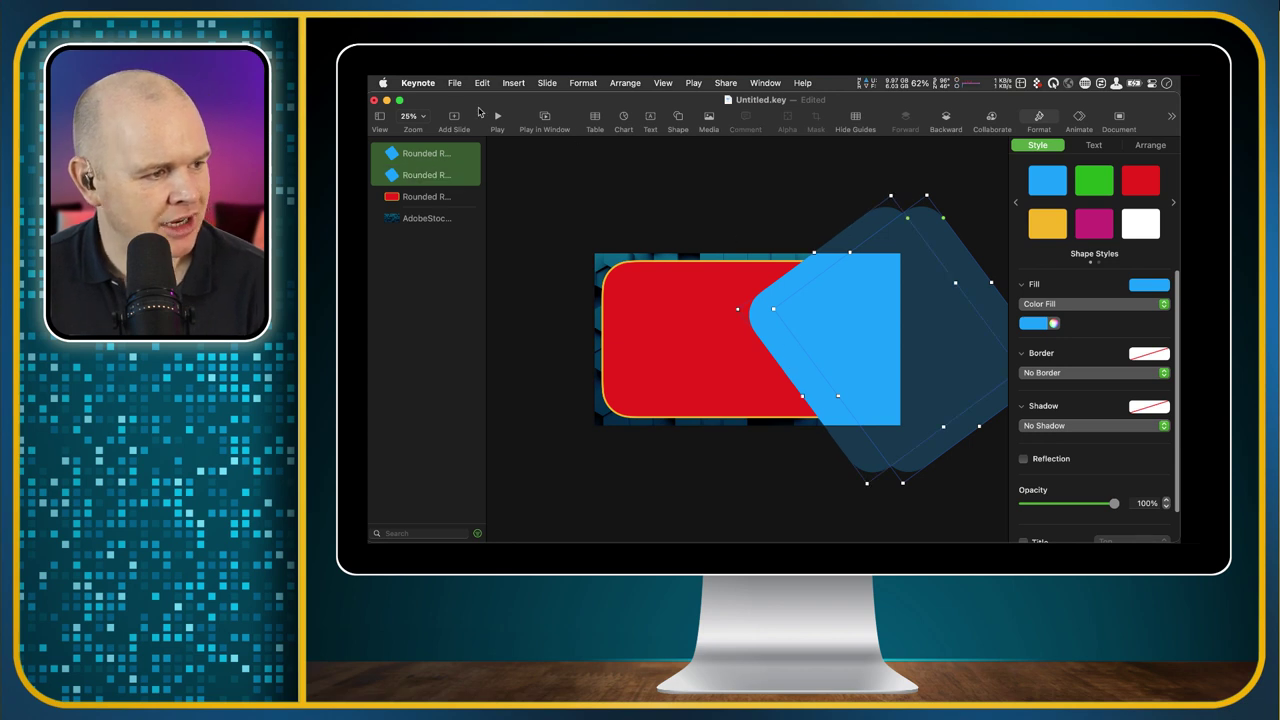
pyautogui.click(585, 85)
pyautogui.moveTo(598, 168)
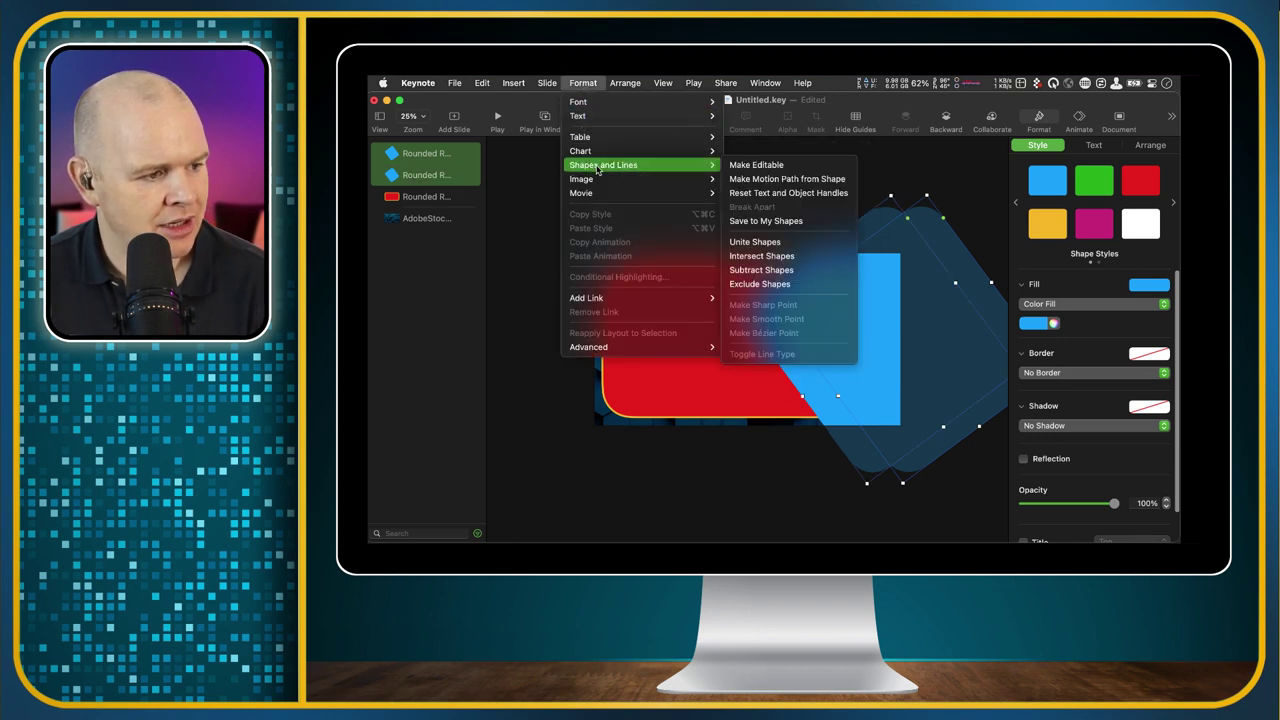
pyautogui.click(797, 275)
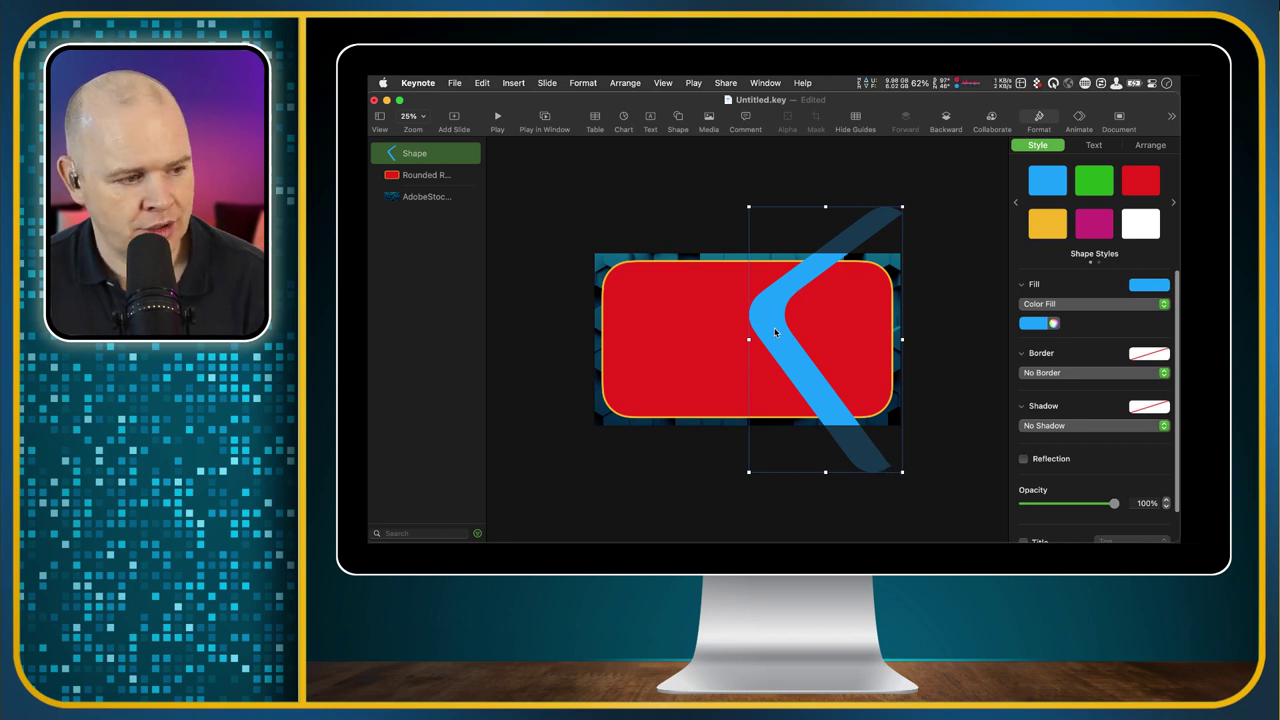
# Step: Fill the chevron with yellow and position it over the right part of the red rectangle
pyautogui.moveTo(775, 332); pyautogui.dragTo(808, 344)
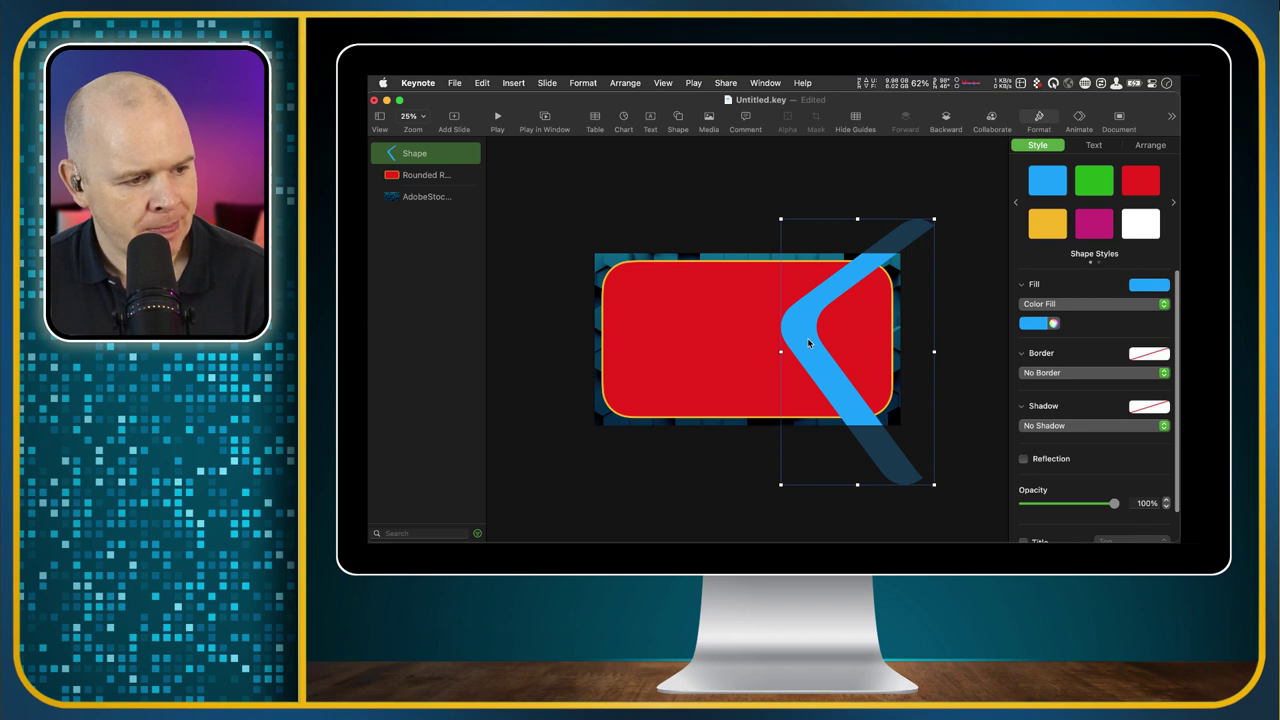
pyautogui.click(1045, 325)
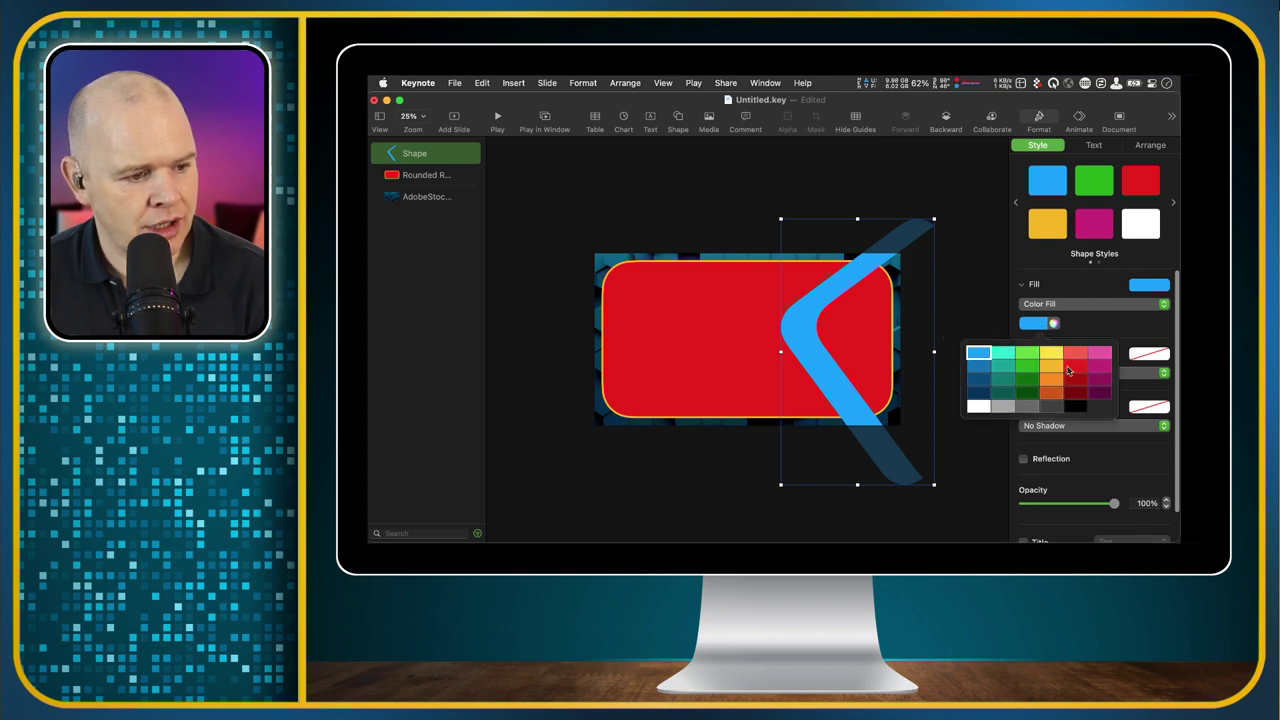
pyautogui.click(1053, 323)
pyautogui.click(1053, 323)
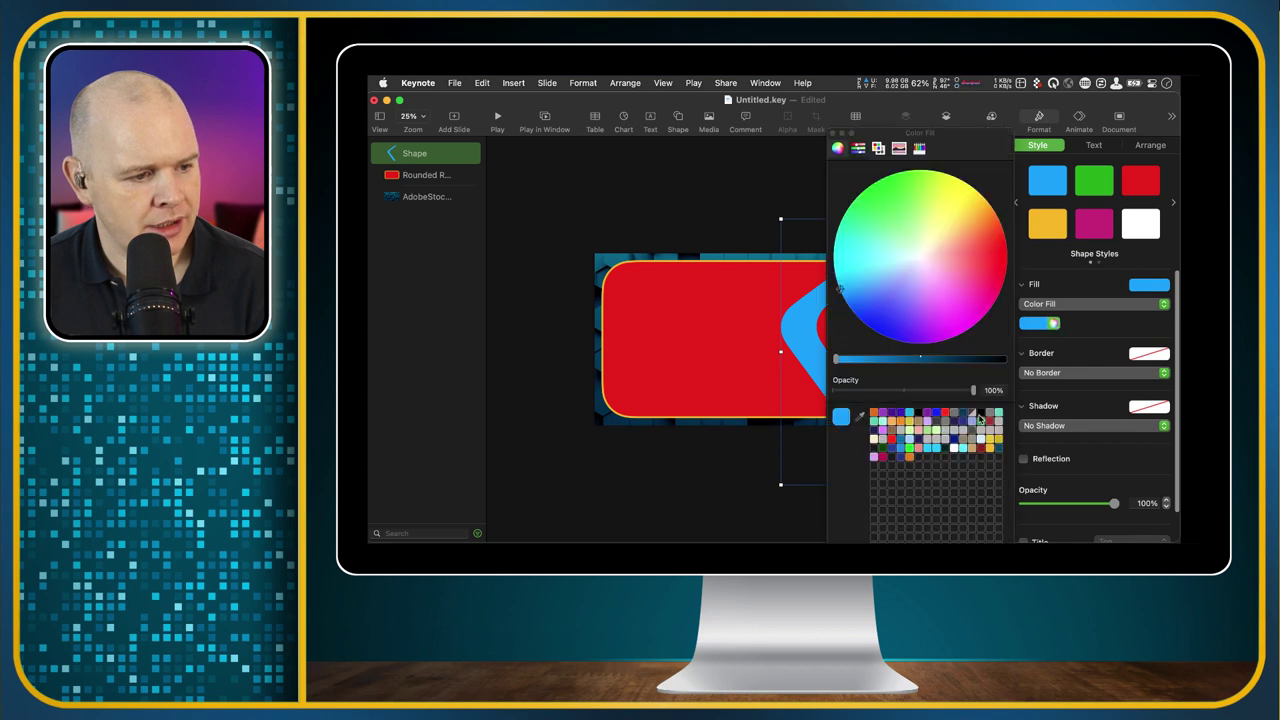
pyautogui.click(990, 451)
pyautogui.click(744, 216)
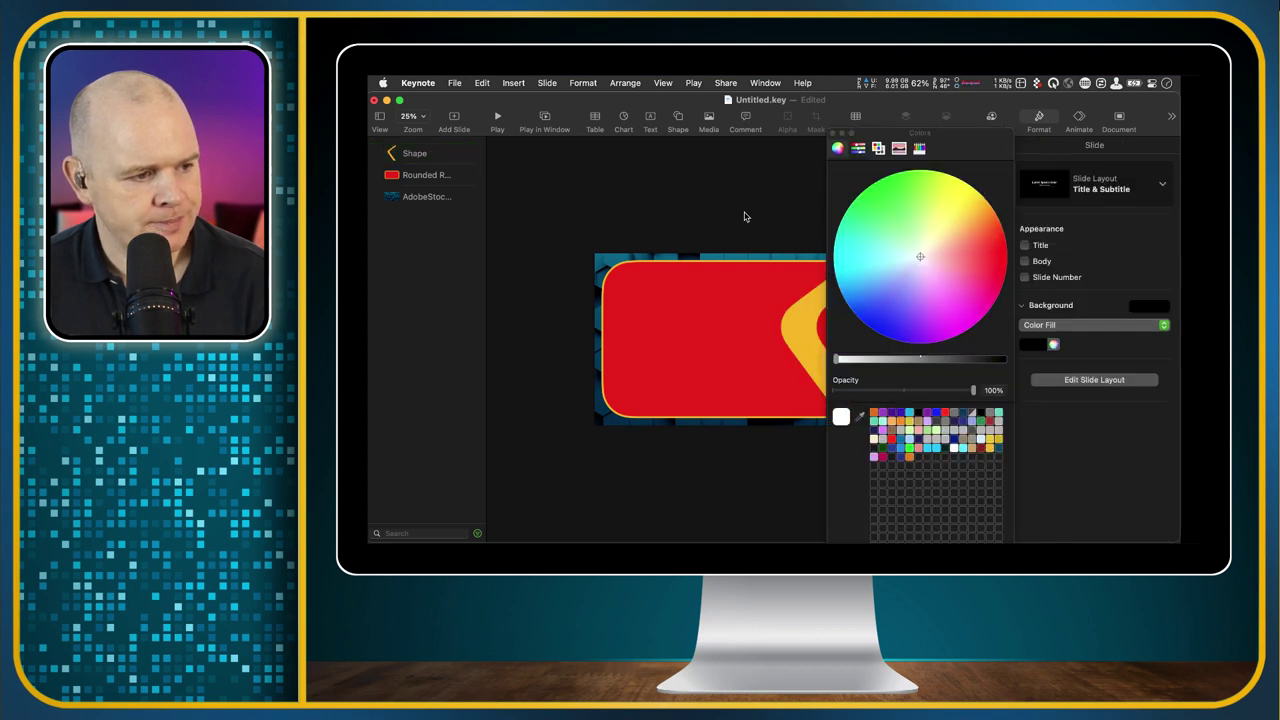
pyautogui.click(834, 135)
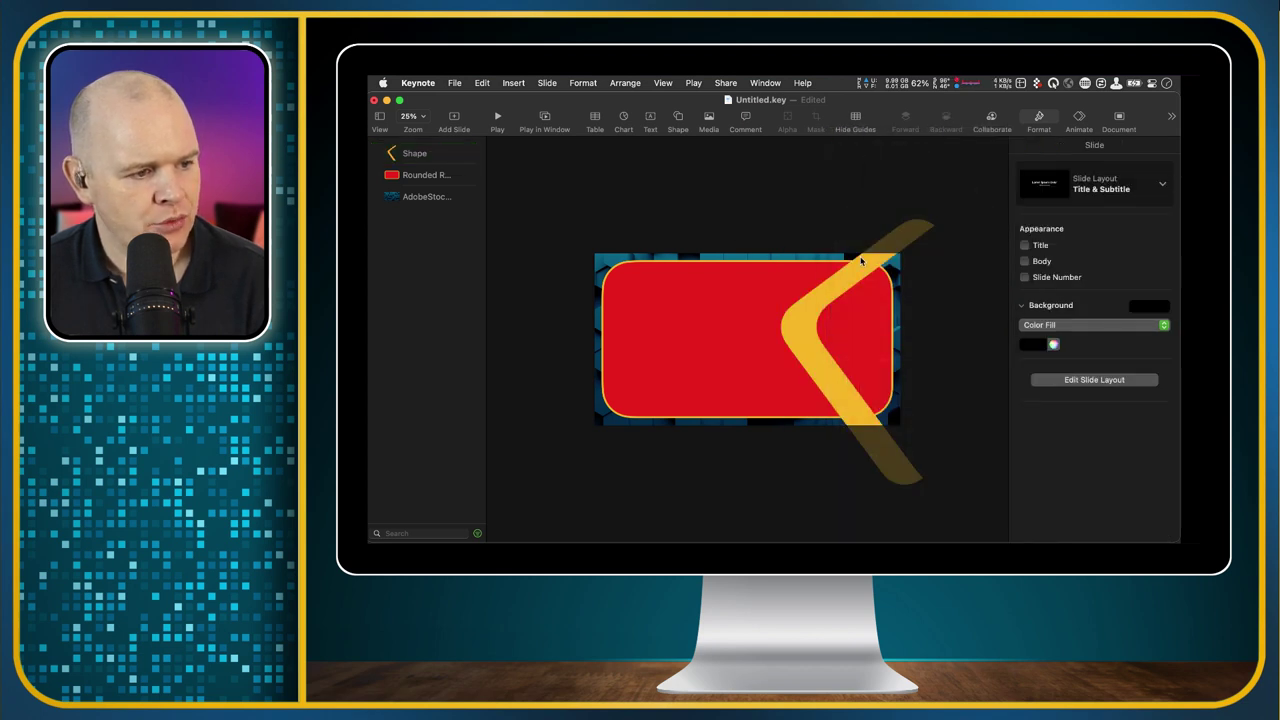
pyautogui.moveTo(856, 273)
pyautogui.mouseDown()
pyautogui.moveTo(870, 262)
pyautogui.moveTo(856, 265)
pyautogui.mouseUp()
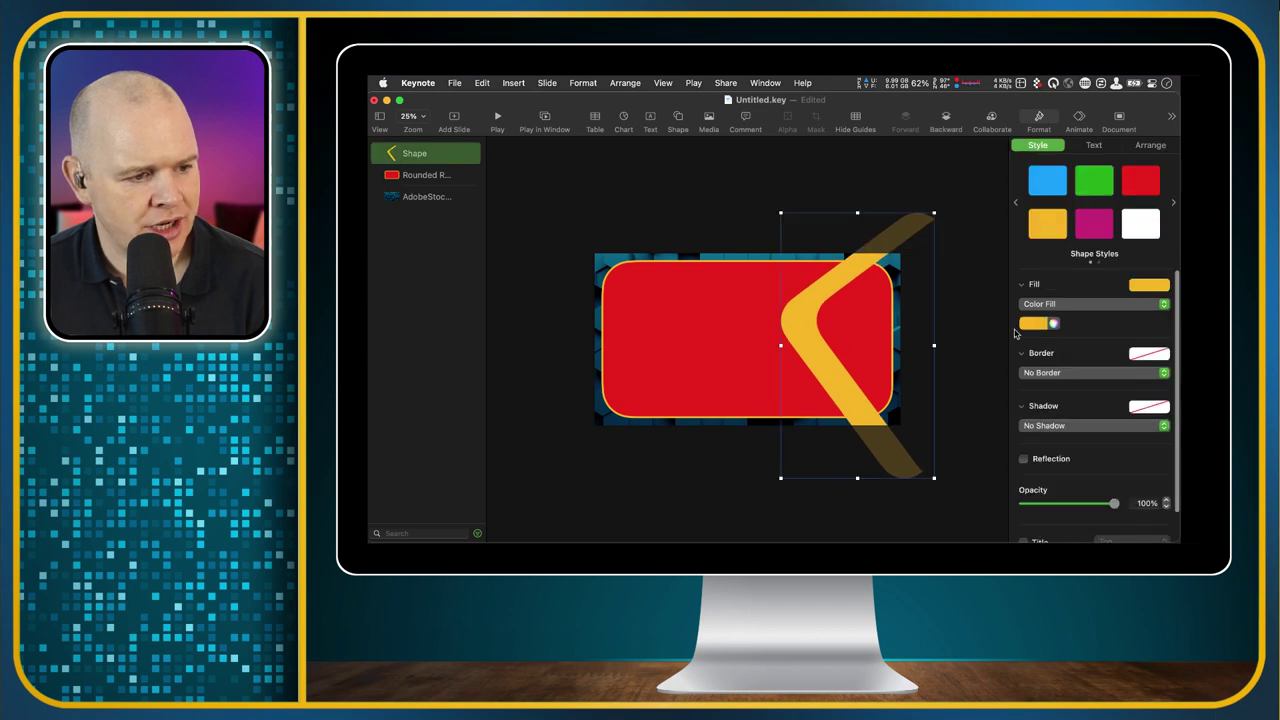
# Step: Give the yellow chevron a drop shadow with a blur of 83 pt
pyautogui.click(1058, 425)
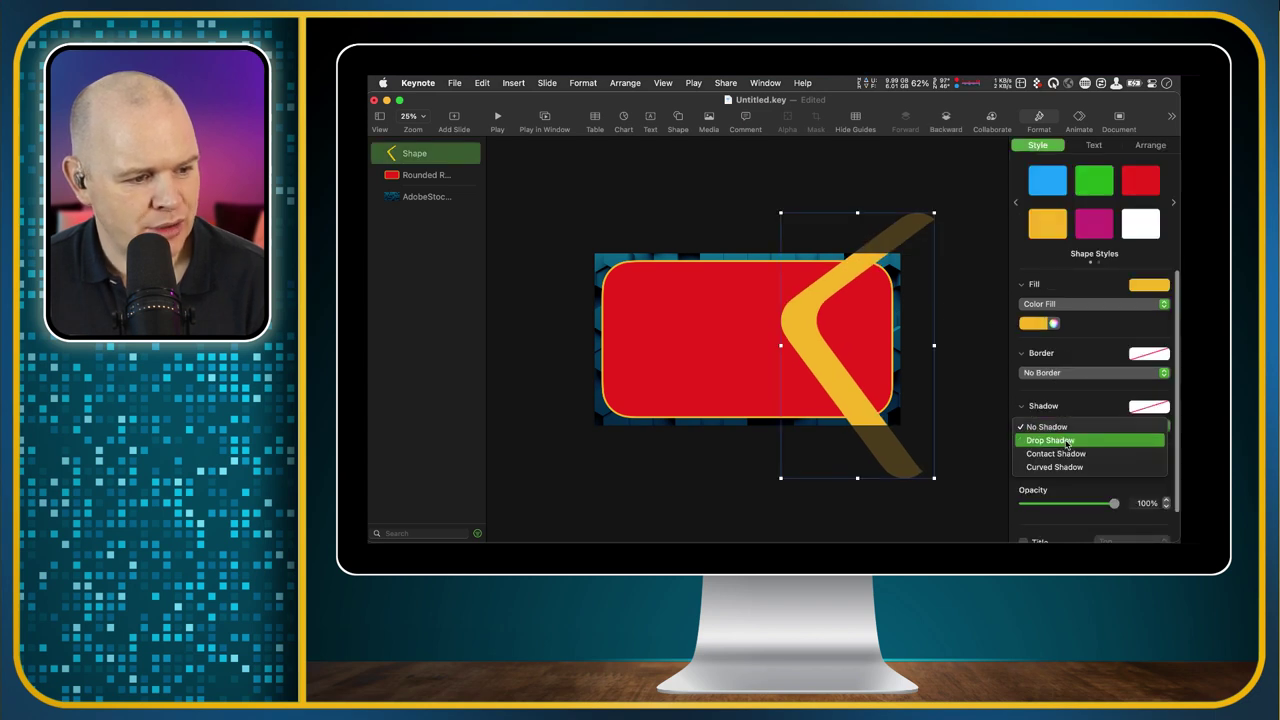
pyautogui.click(1066, 441)
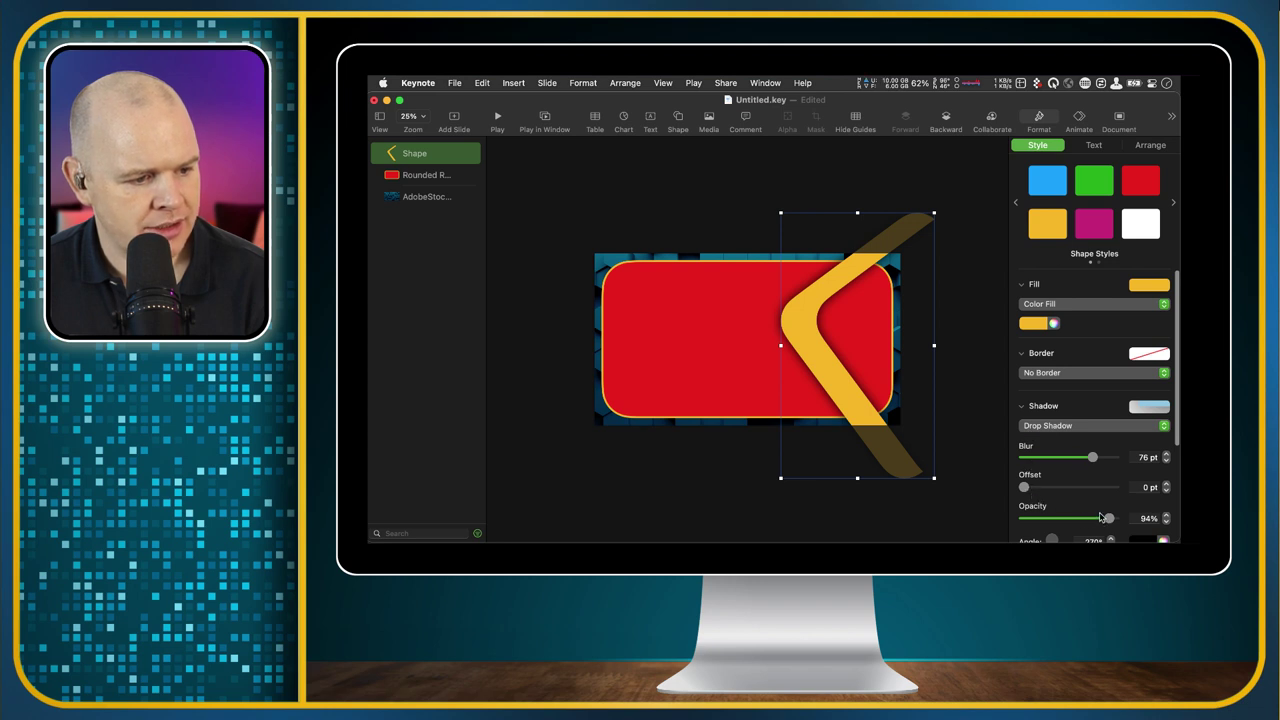
pyautogui.moveTo(1096, 457); pyautogui.dragTo(1101, 457)
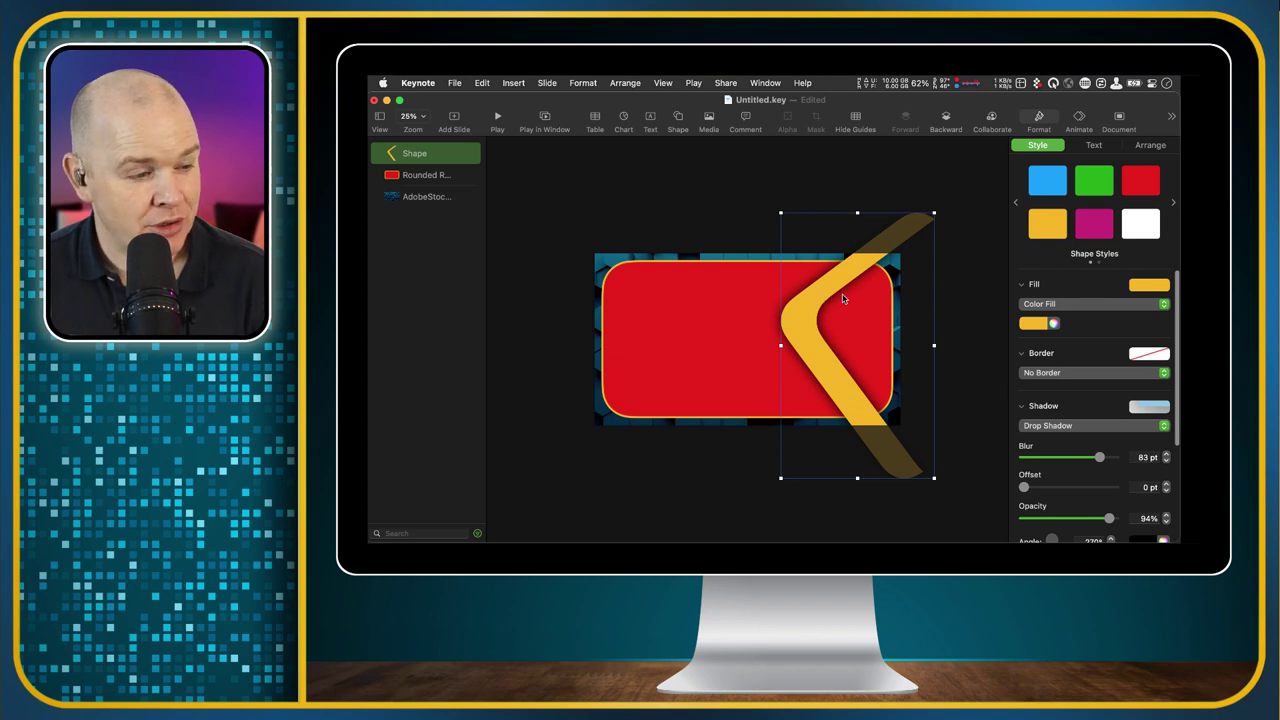
# Step: Duplicate the chevron into a left-pointing pair on the slide's right and a rotated, right-pointing pair on its left
pyautogui.moveTo(845, 300); pyautogui.dragTo(654, 331)
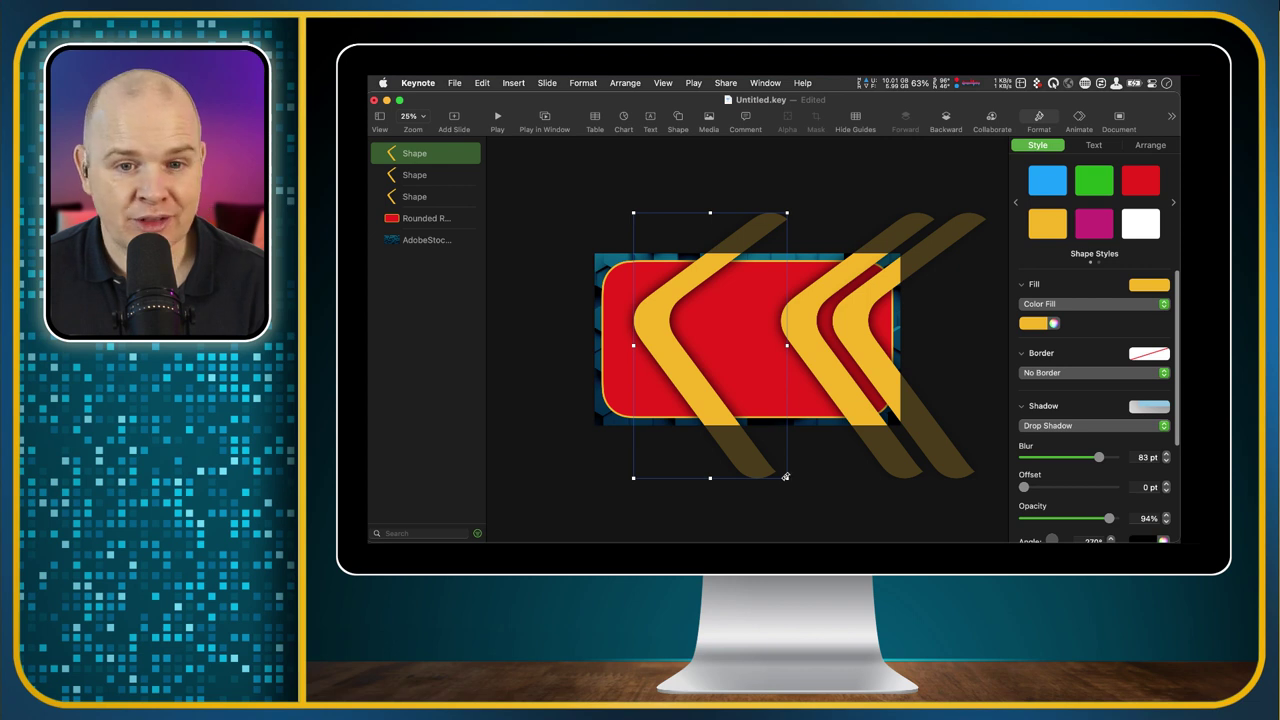
pyautogui.moveTo(814, 449); pyautogui.dragTo(621, 198)
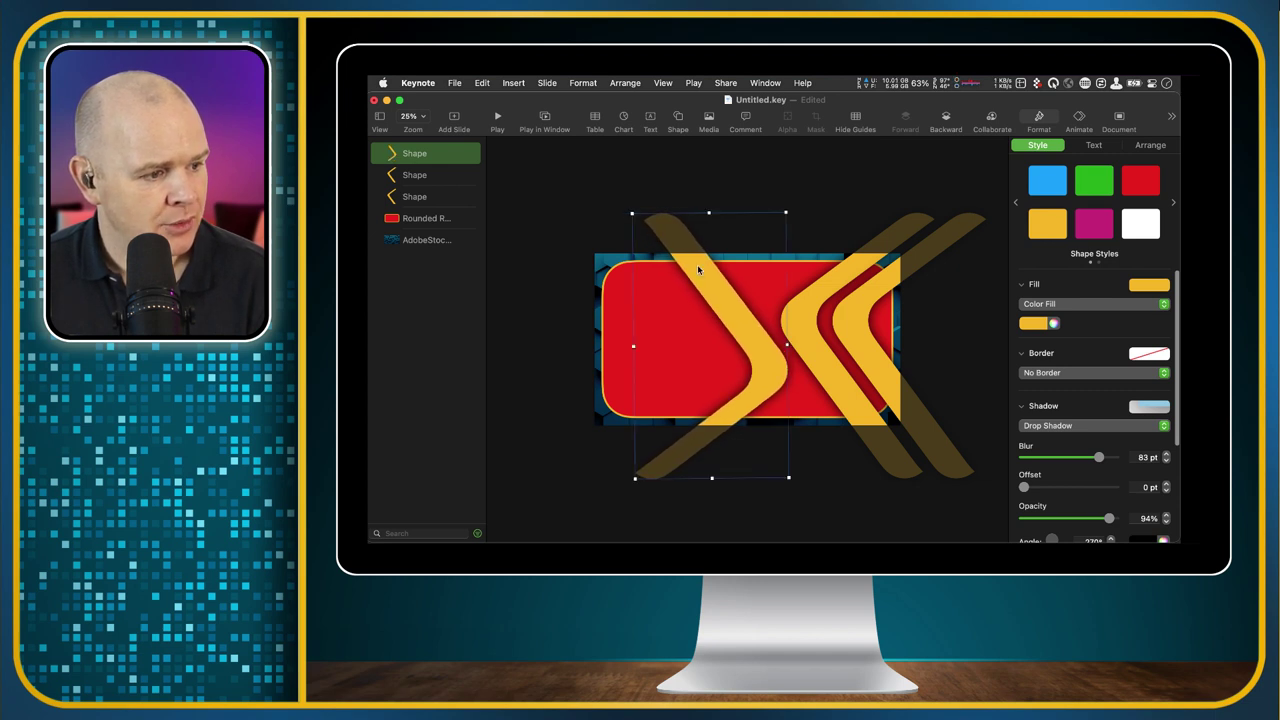
pyautogui.moveTo(726, 291); pyautogui.dragTo(628, 296)
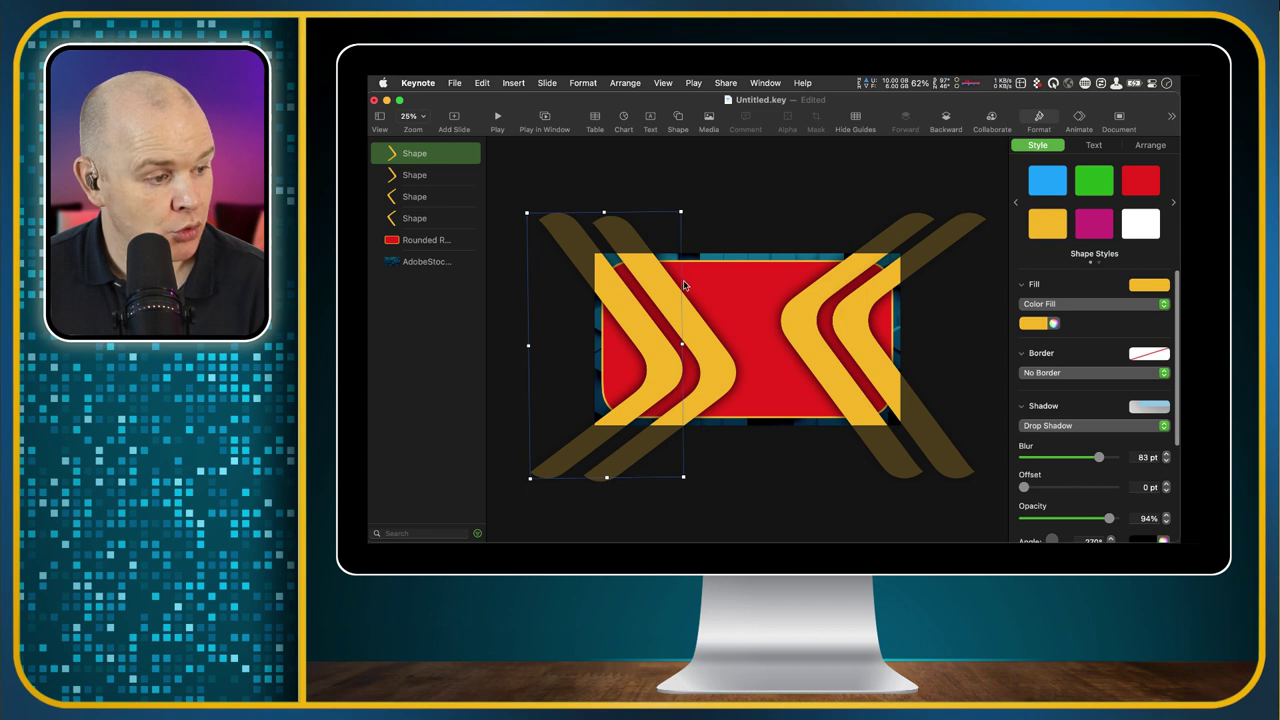
# Step: Move both chevron pairs inward so that they meet near the centre of the slide
pyautogui.keyDown('shift'); pyautogui.click(652, 279); pyautogui.keyUp('shift')
pyautogui.moveTo(652, 279); pyautogui.dragTo(680, 274)
pyautogui.click(811, 348)
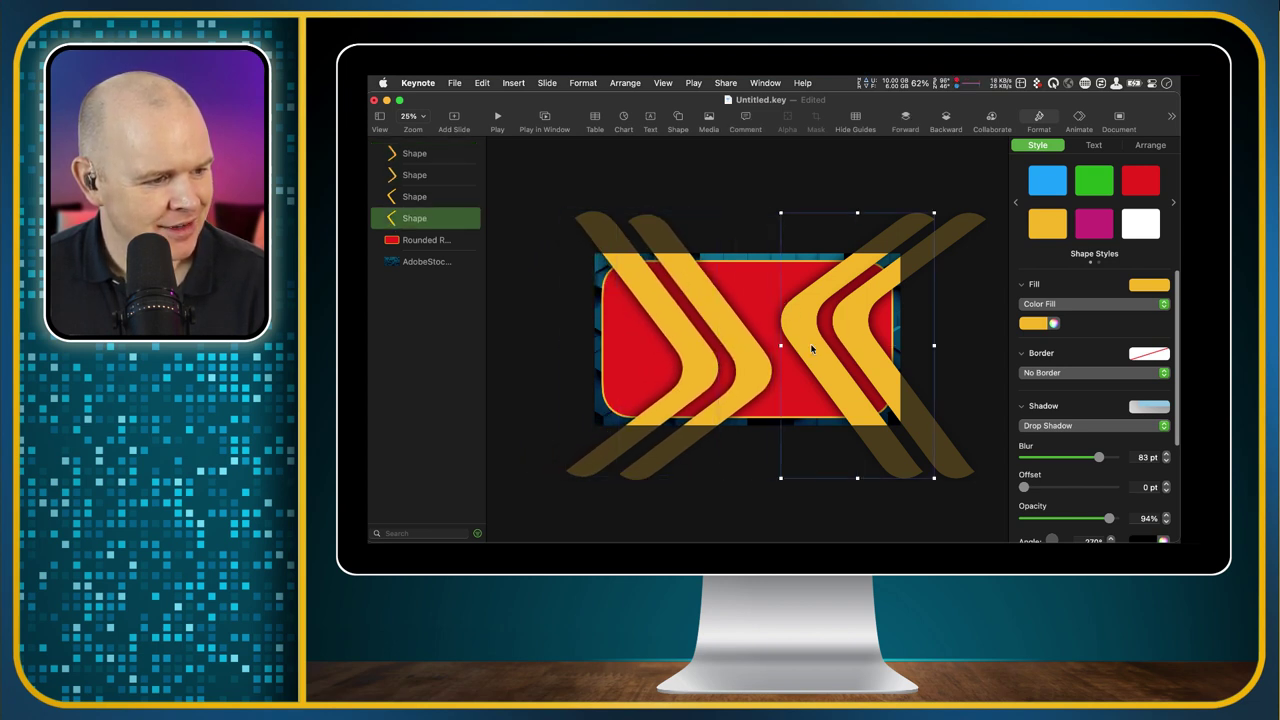
pyautogui.keyDown('shift'); pyautogui.click(866, 340); pyautogui.keyUp('shift')
pyautogui.moveTo(875, 349); pyautogui.dragTo(843, 330)
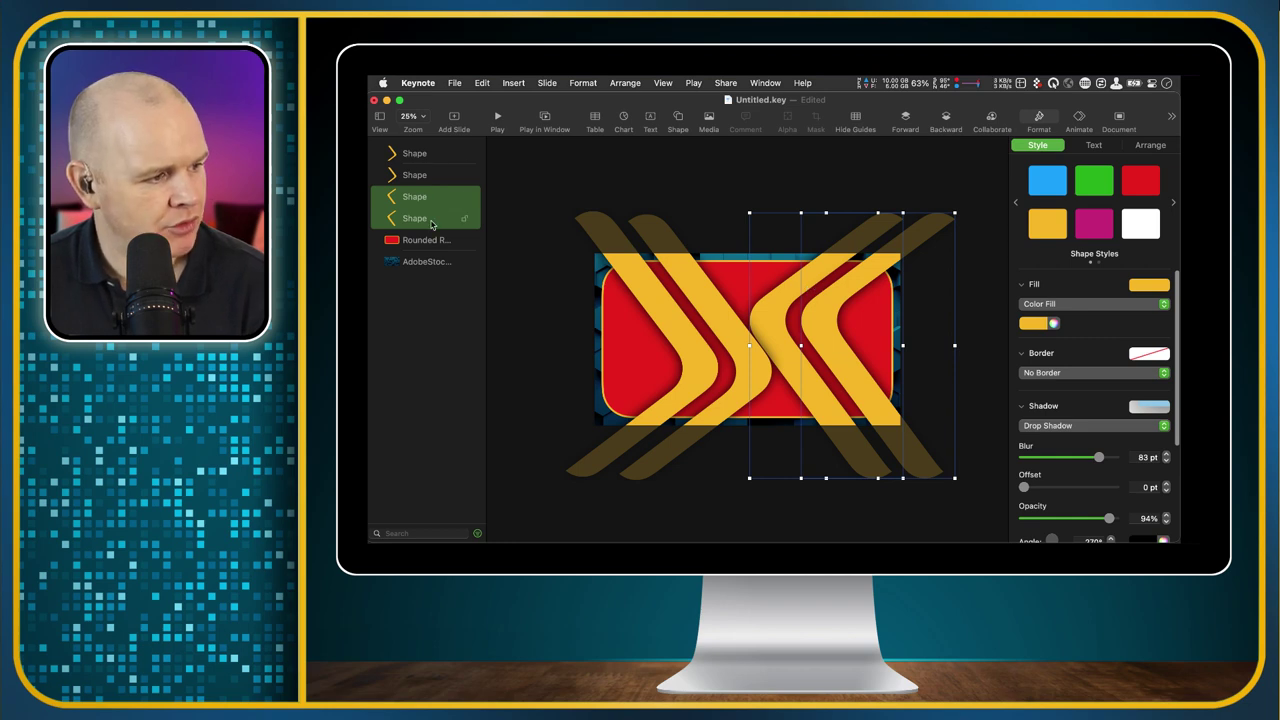
# Step: Hide the object list and switch to the Navigator view
pyautogui.click(380, 120)
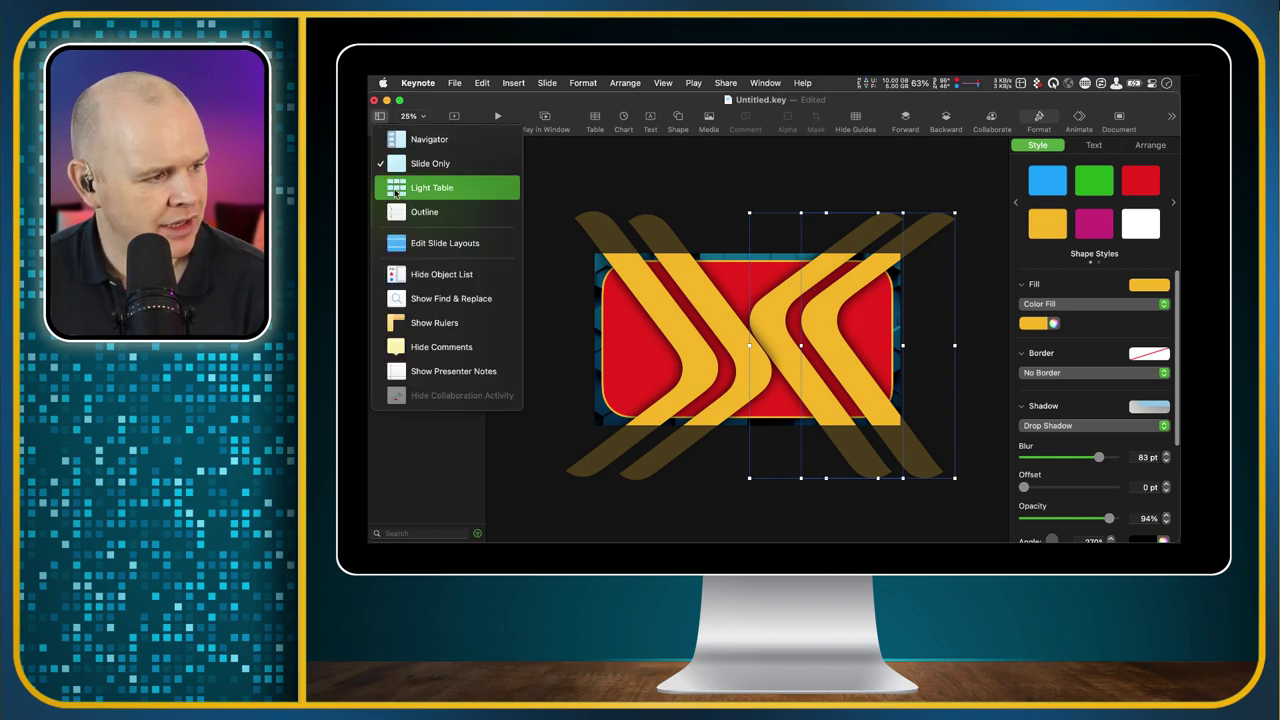
pyautogui.click(419, 275)
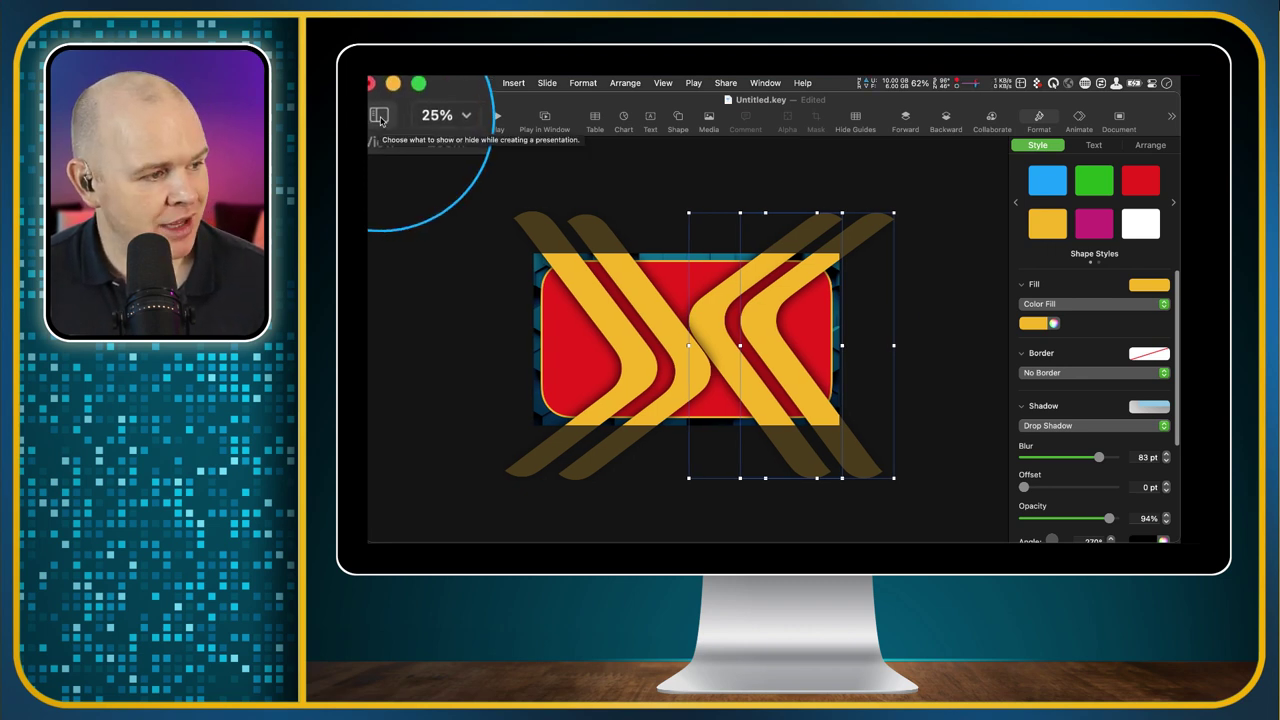
pyautogui.click(380, 120)
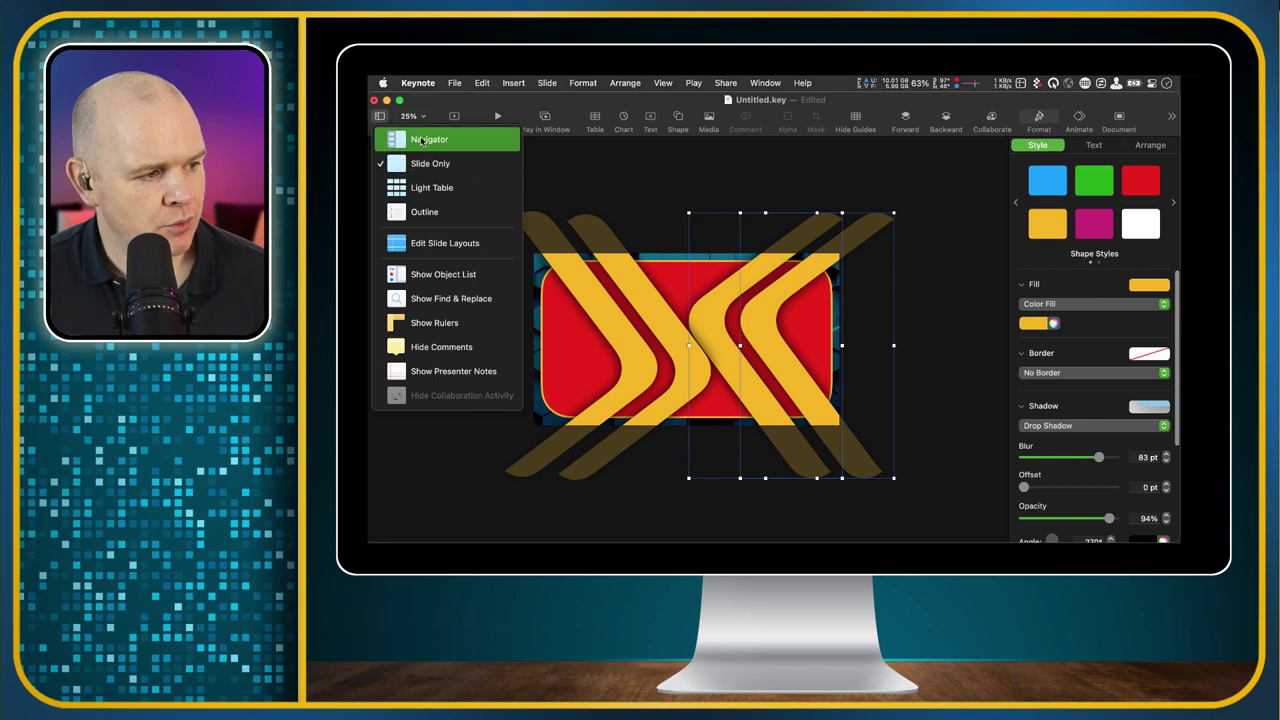
pyautogui.click(421, 141)
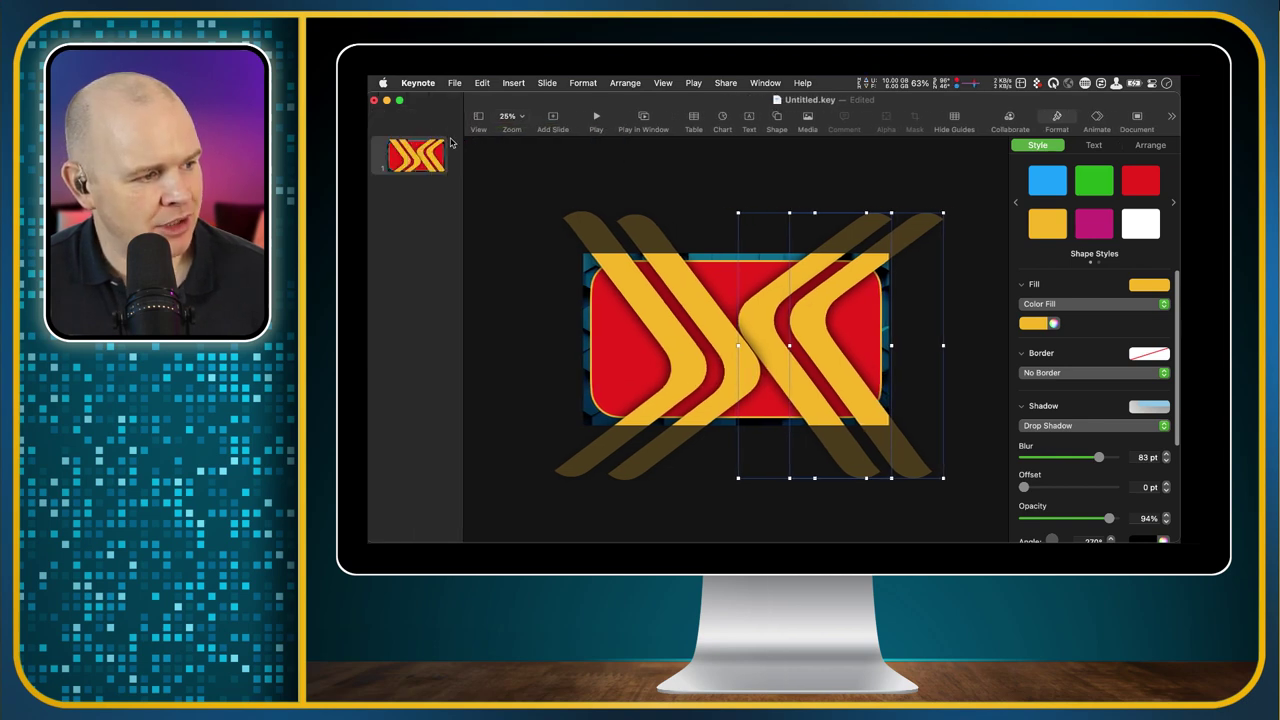
# Step: Return to the Slide Only view and show the object list
pyautogui.click(480, 121)
pyautogui.click(500, 164)
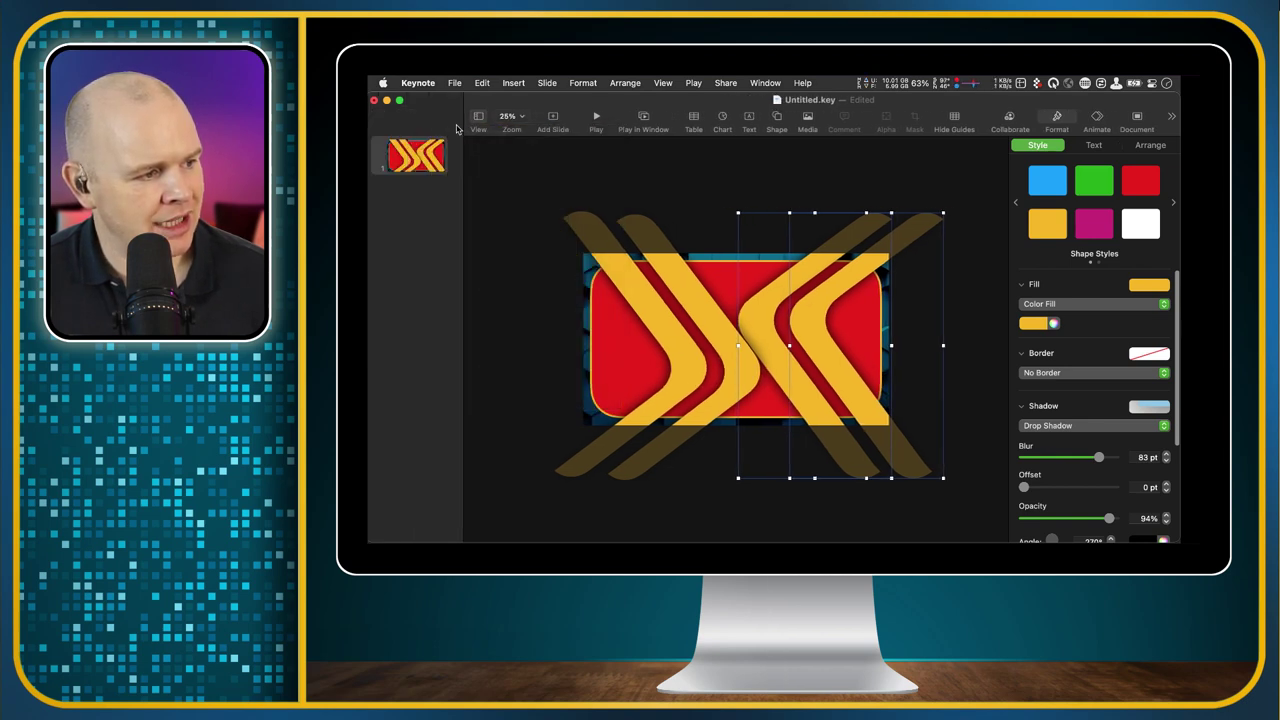
pyautogui.click(380, 117)
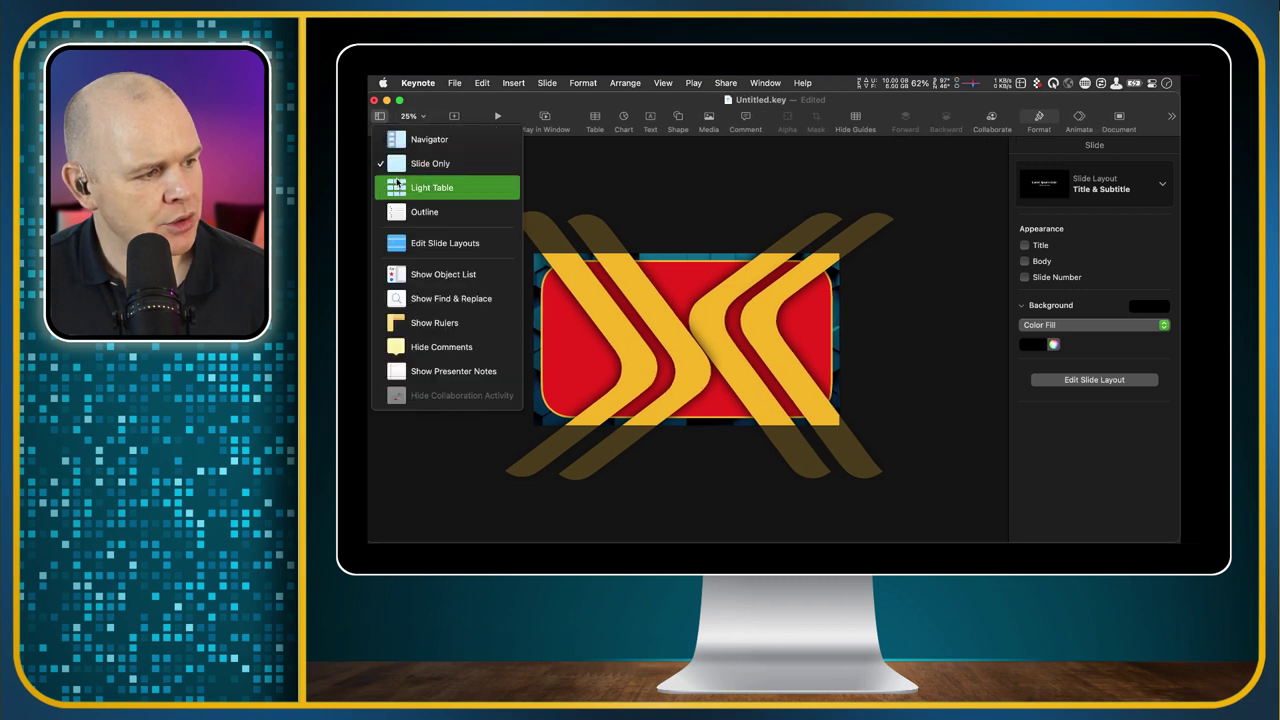
pyautogui.click(407, 274)
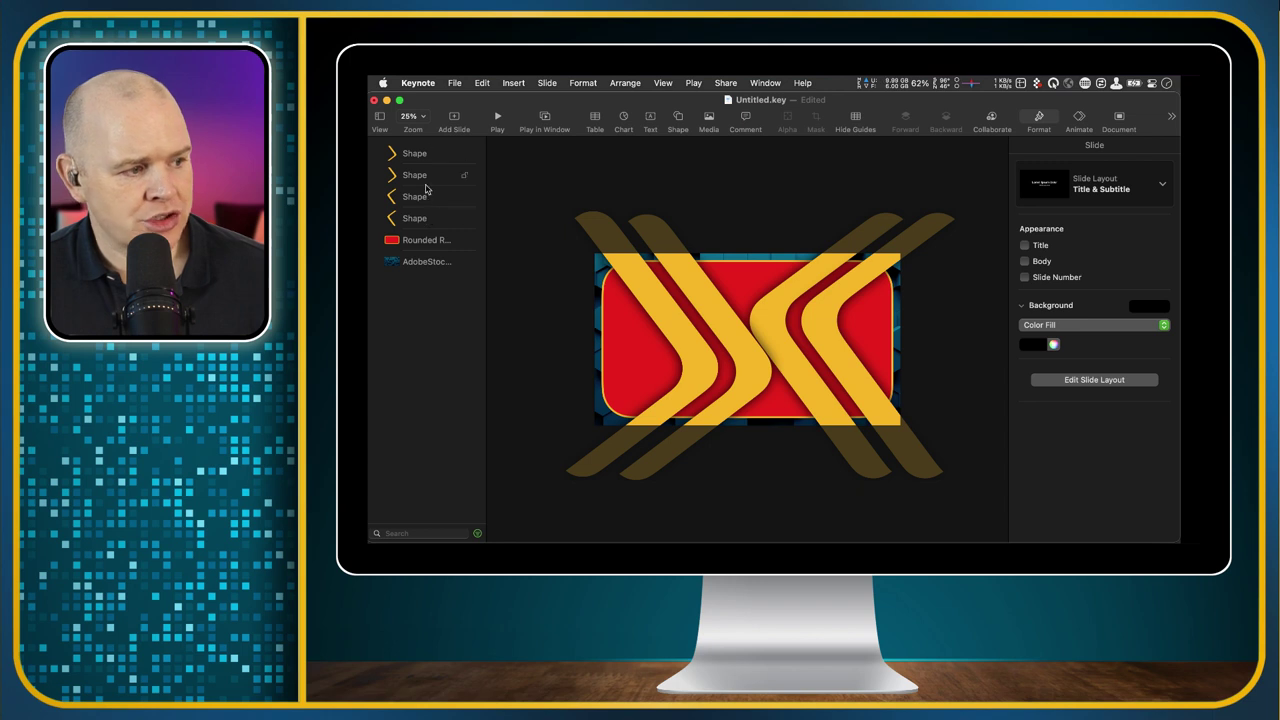
# Step: Reorder the red rounded rectangle above all four chevrons in the object stack
pyautogui.click(420, 243)
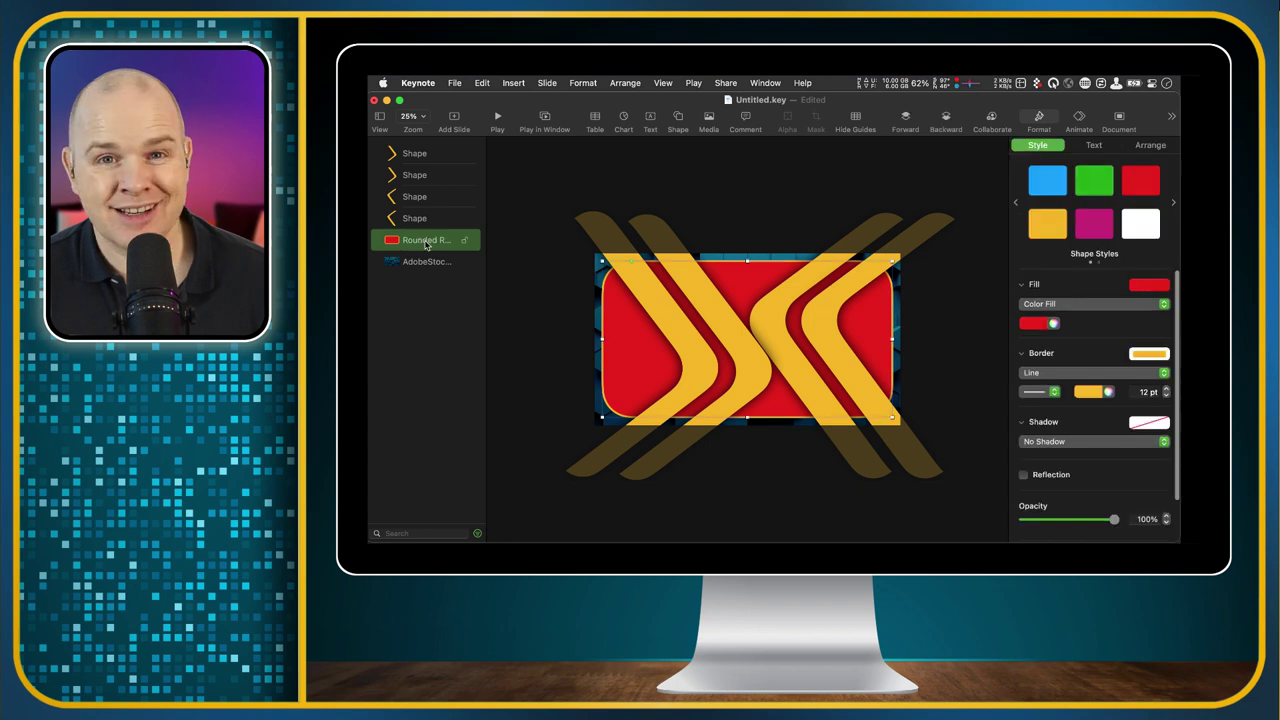
pyautogui.moveTo(427, 245); pyautogui.dragTo(431, 148)
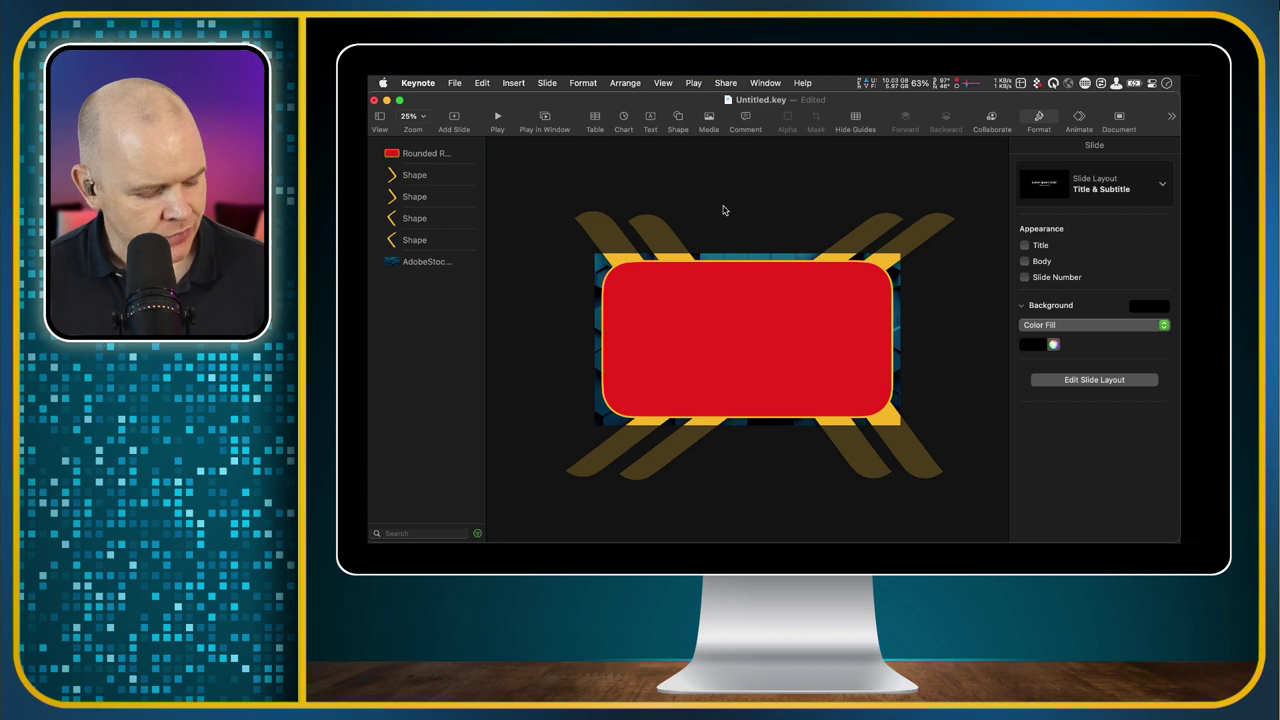
# Step: Add a Move In build-in effect to all four yellow chevrons together
pyautogui.click(622, 240)
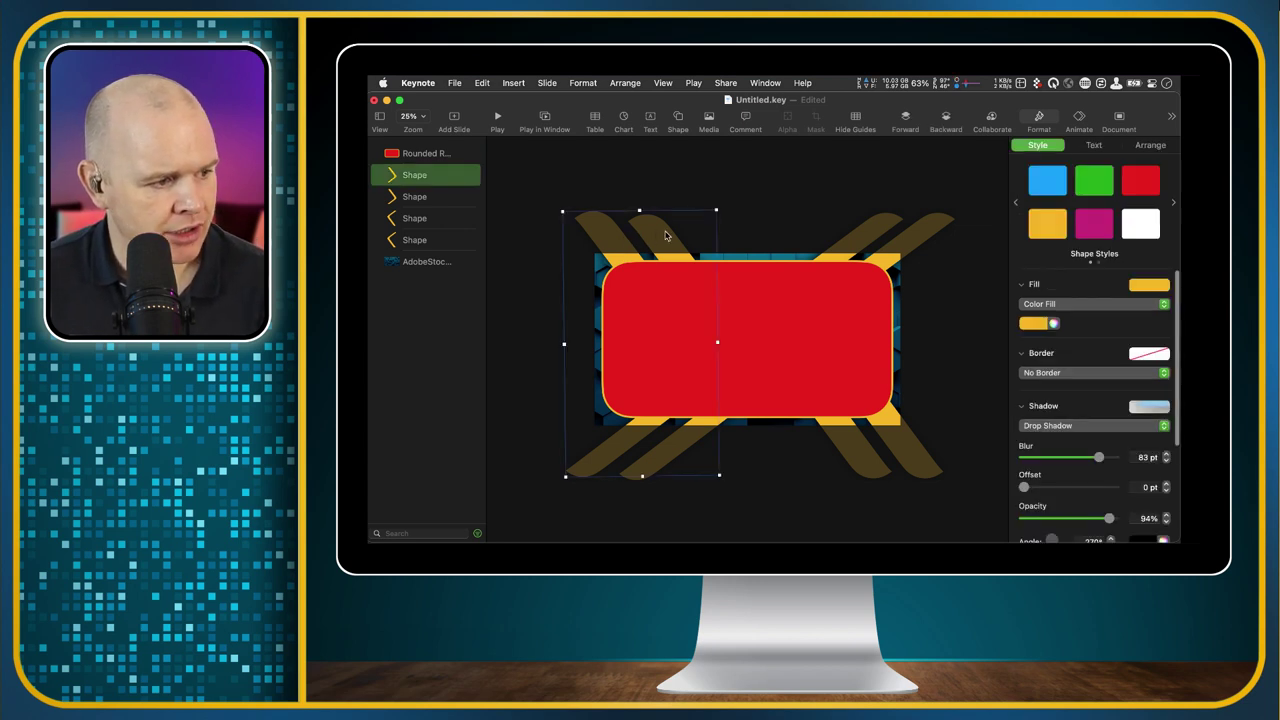
pyautogui.keyDown('shift'); pyautogui.click(663, 237); pyautogui.keyUp('shift')
pyautogui.keyDown('shift'); pyautogui.click(876, 236); pyautogui.keyUp('shift')
pyautogui.keyDown('shift'); pyautogui.click(919, 236); pyautogui.keyUp('shift')
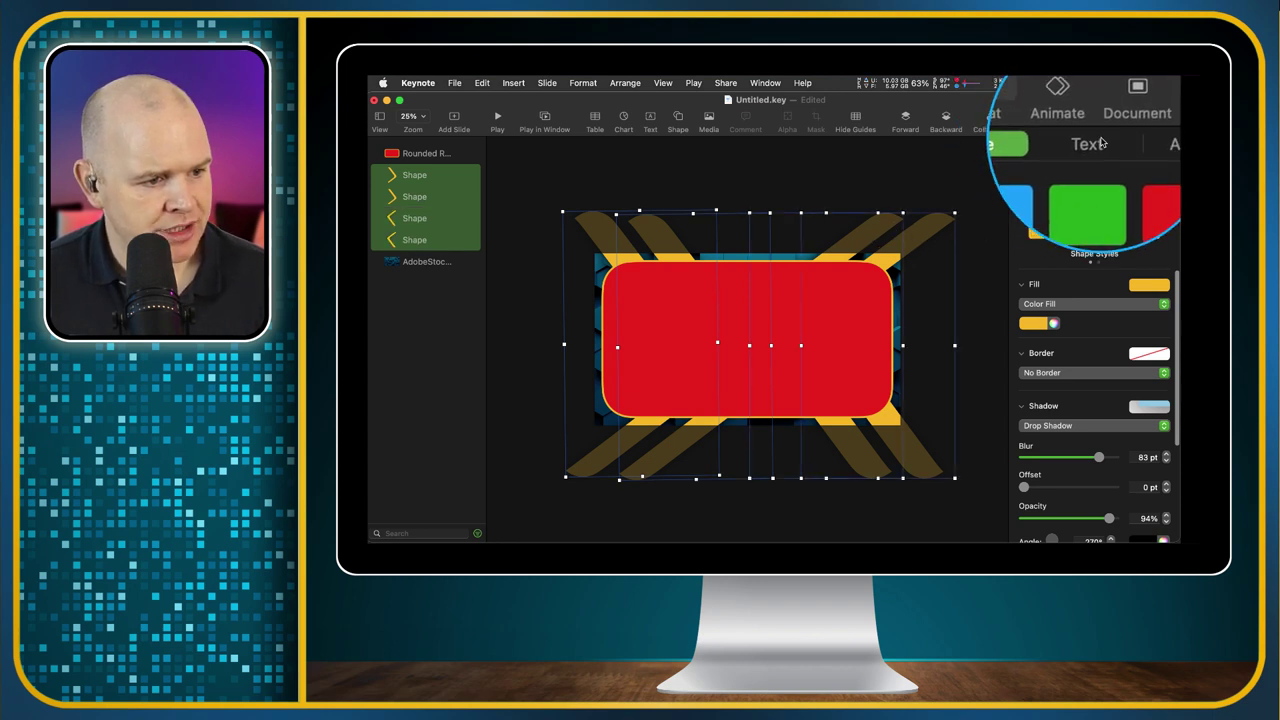
pyautogui.click(1079, 117)
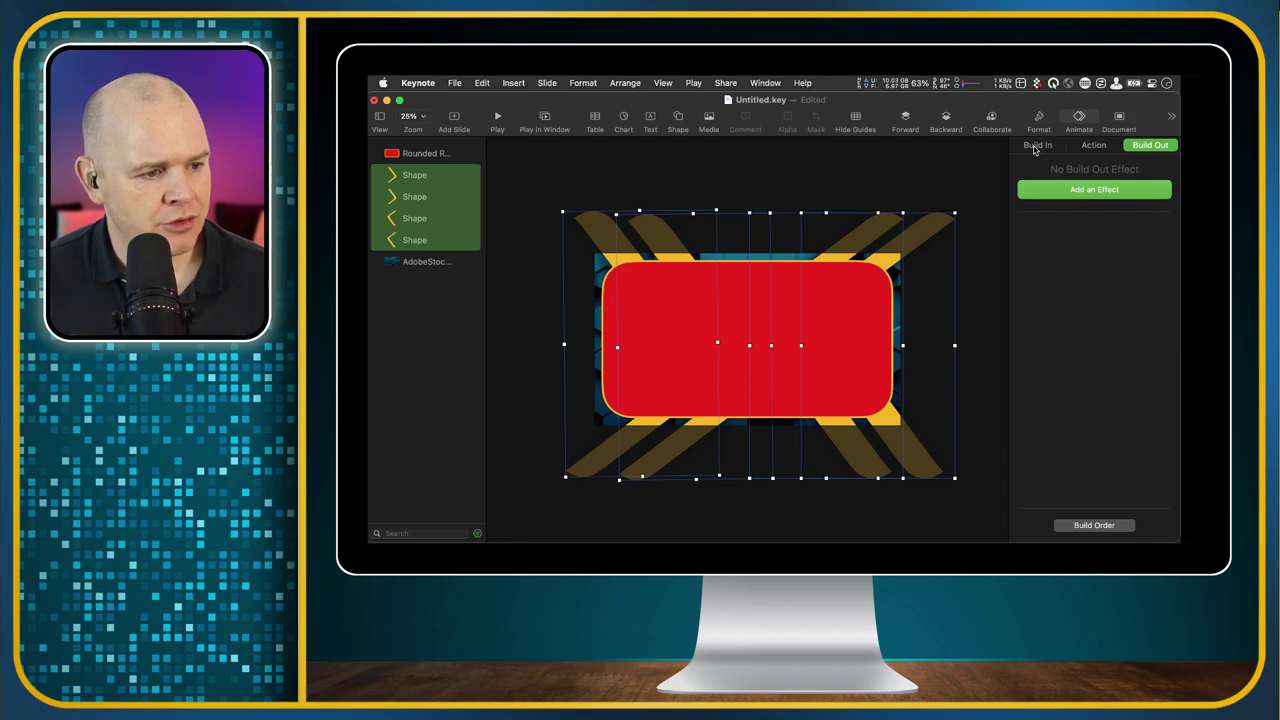
pyautogui.click(1036, 146)
pyautogui.click(1076, 190)
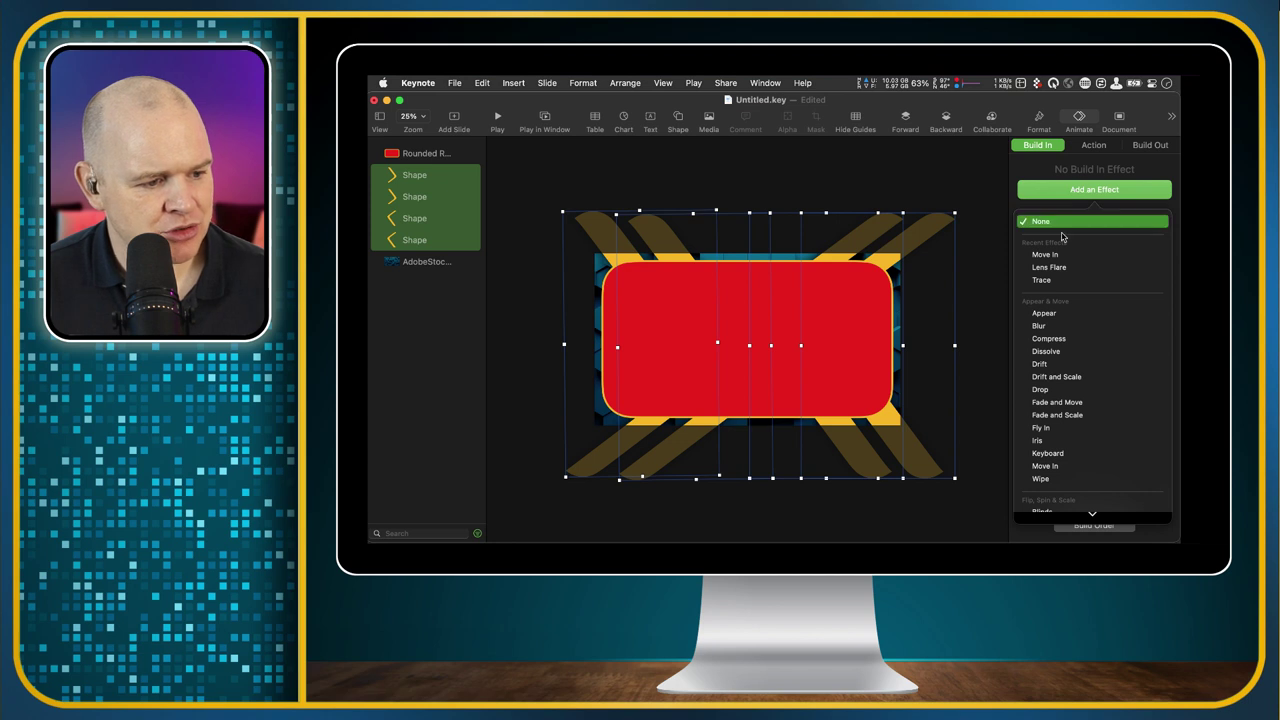
pyautogui.click(1044, 467)
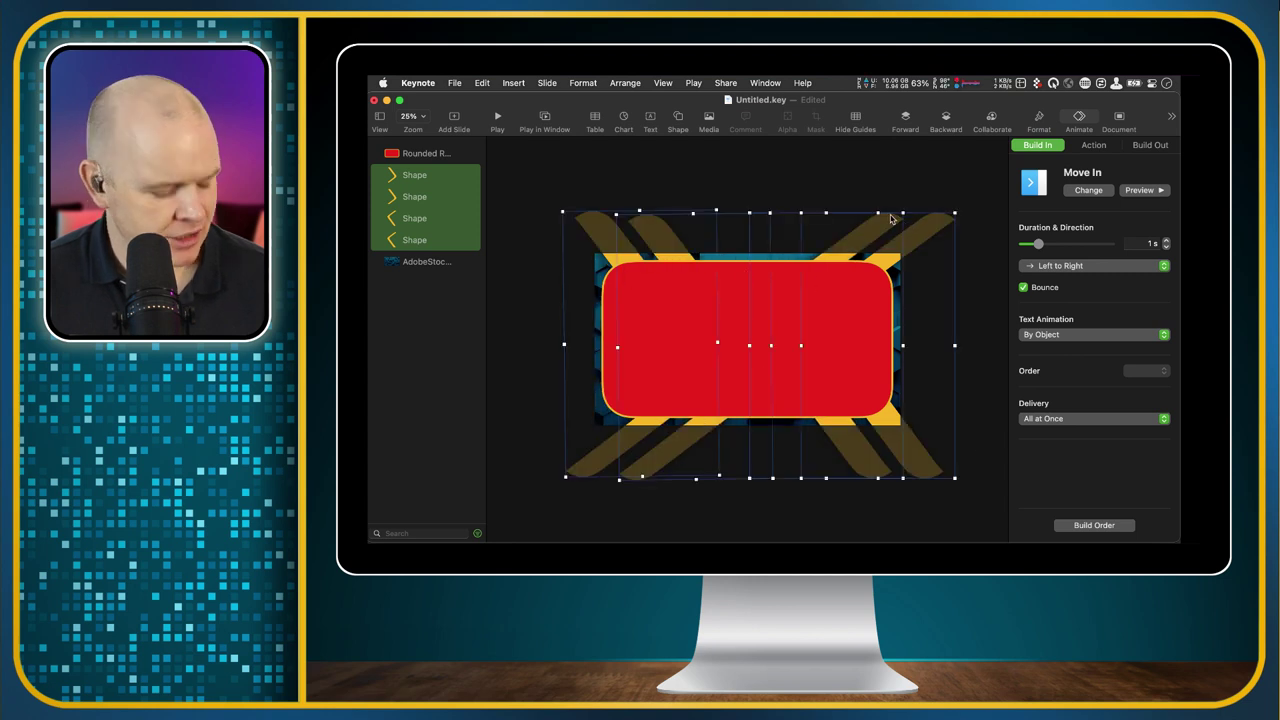
# Step: Set the Move In duration of all four chevrons to 0.5 s
pyautogui.click(1166, 248)
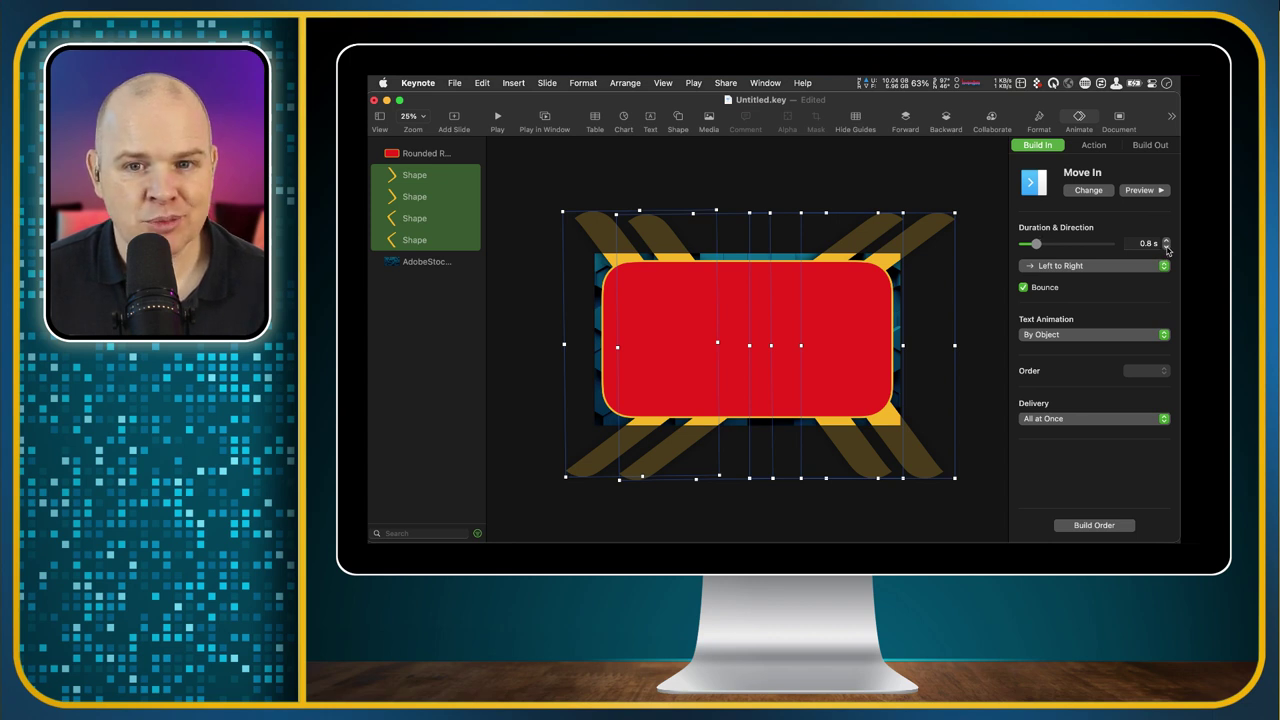
pyautogui.click(1166, 248)
pyautogui.click(1166, 248)
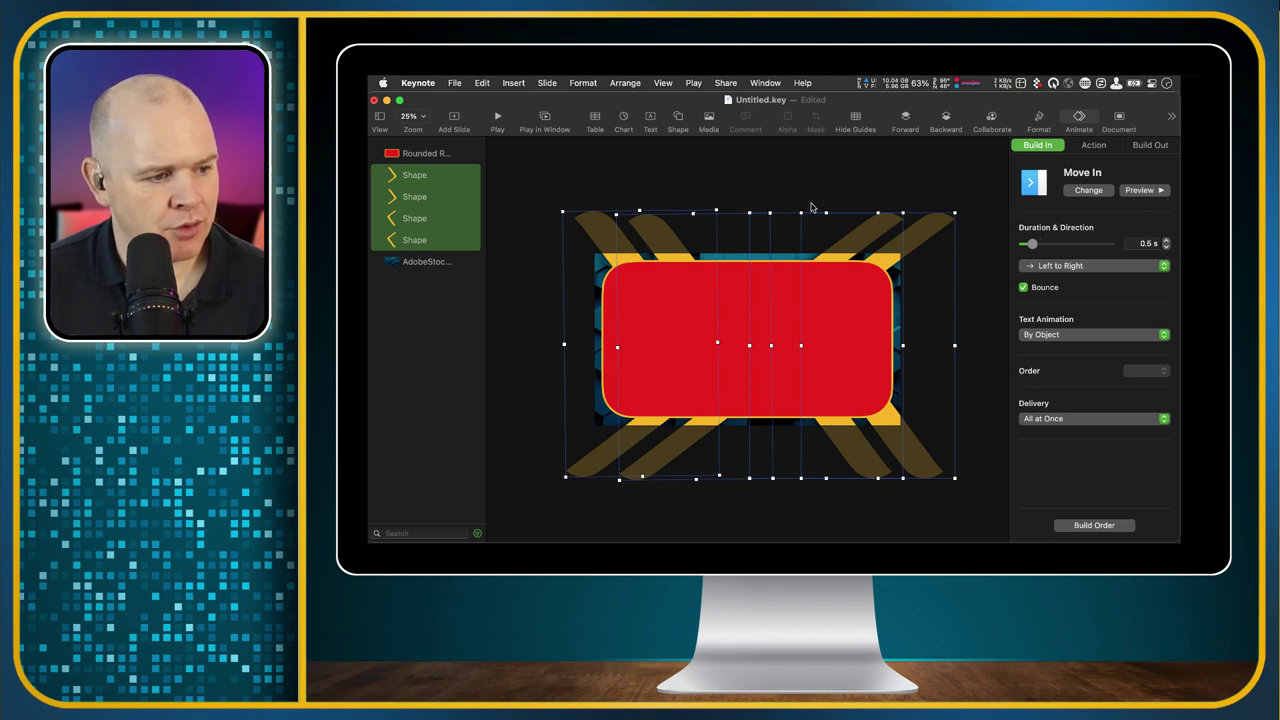
# Step: Change the Move In direction of the two right-hand chevrons to Right to Left
pyautogui.keyDown('super'); pyautogui.click(607, 232); pyautogui.keyUp('super')
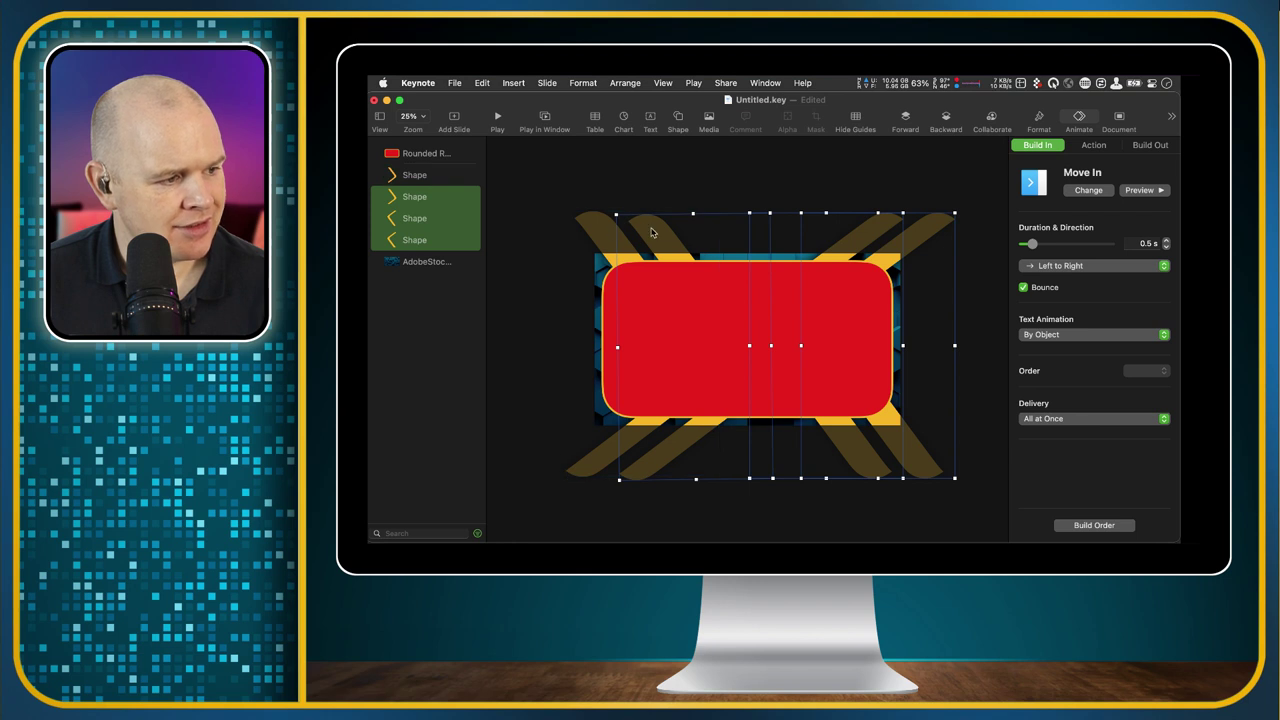
pyautogui.keyDown('super'); pyautogui.click(656, 233); pyautogui.keyUp('super')
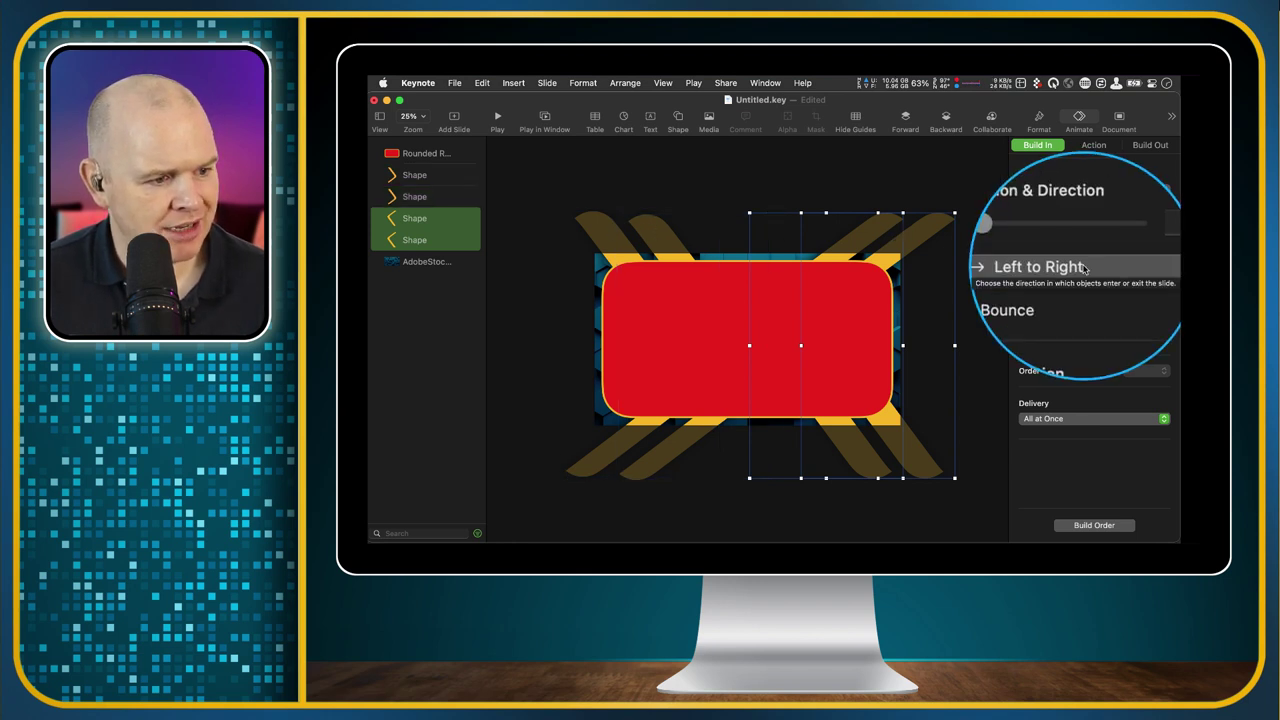
pyautogui.click(1084, 267)
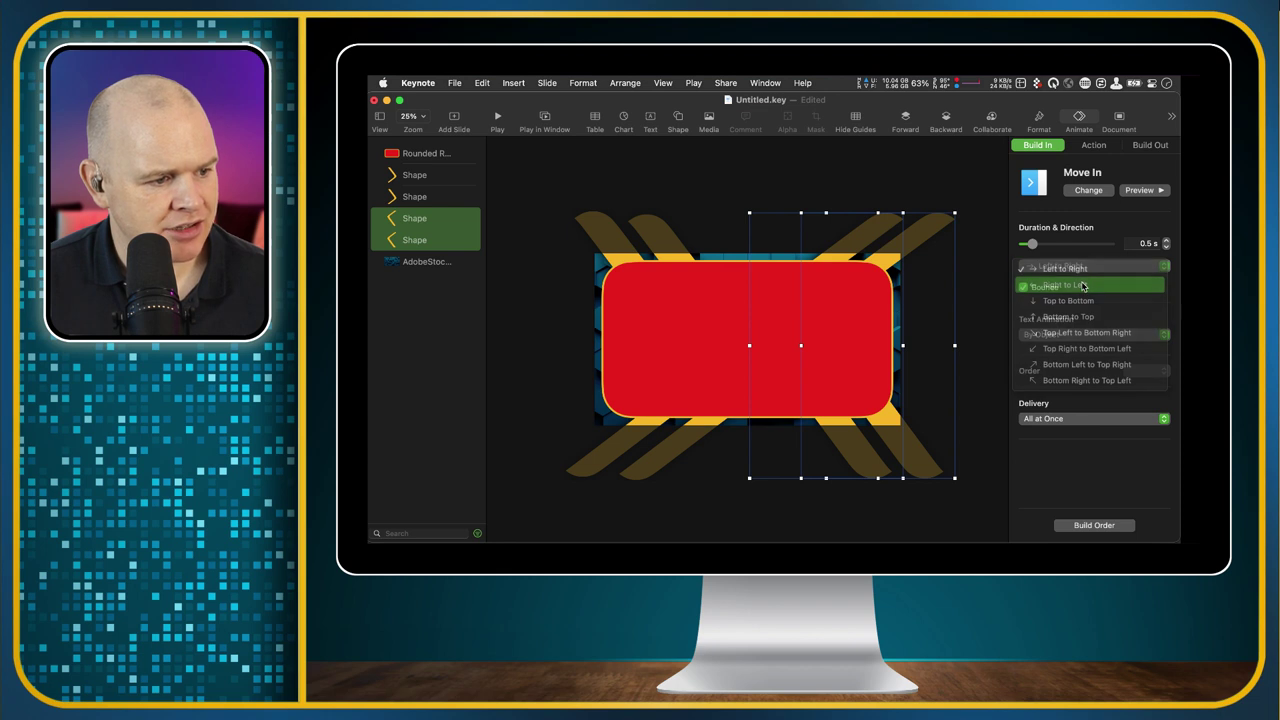
pyautogui.click(1082, 286)
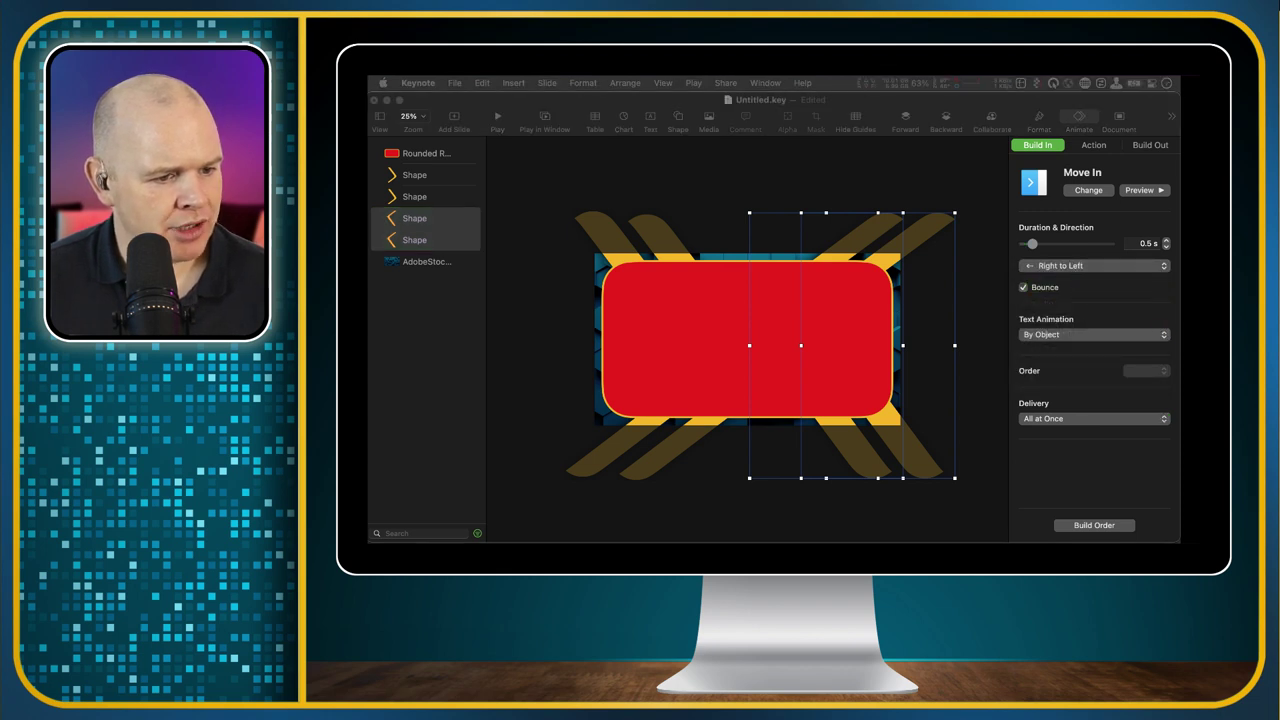
# Step: Open the Build Order window beside the slide and check which chevron each of the first three builds animates
pyautogui.click(928, 173)
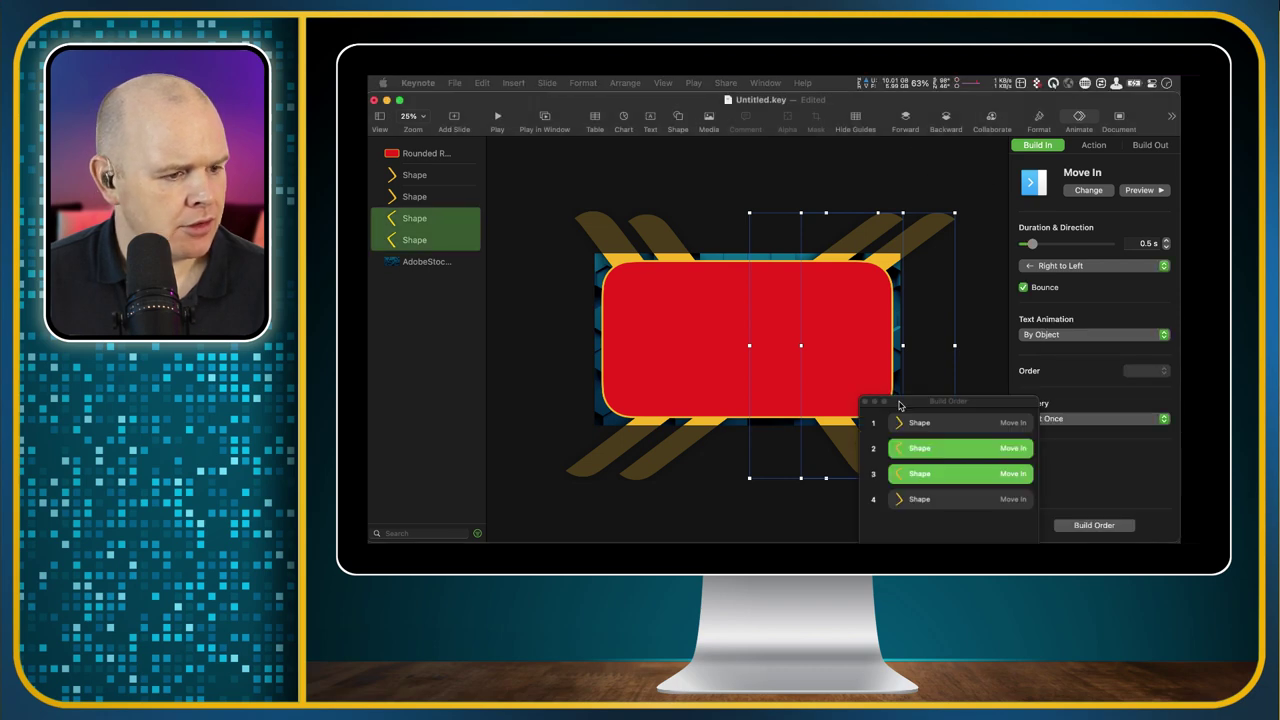
pyautogui.moveTo(899, 405); pyautogui.dragTo(921, 290)
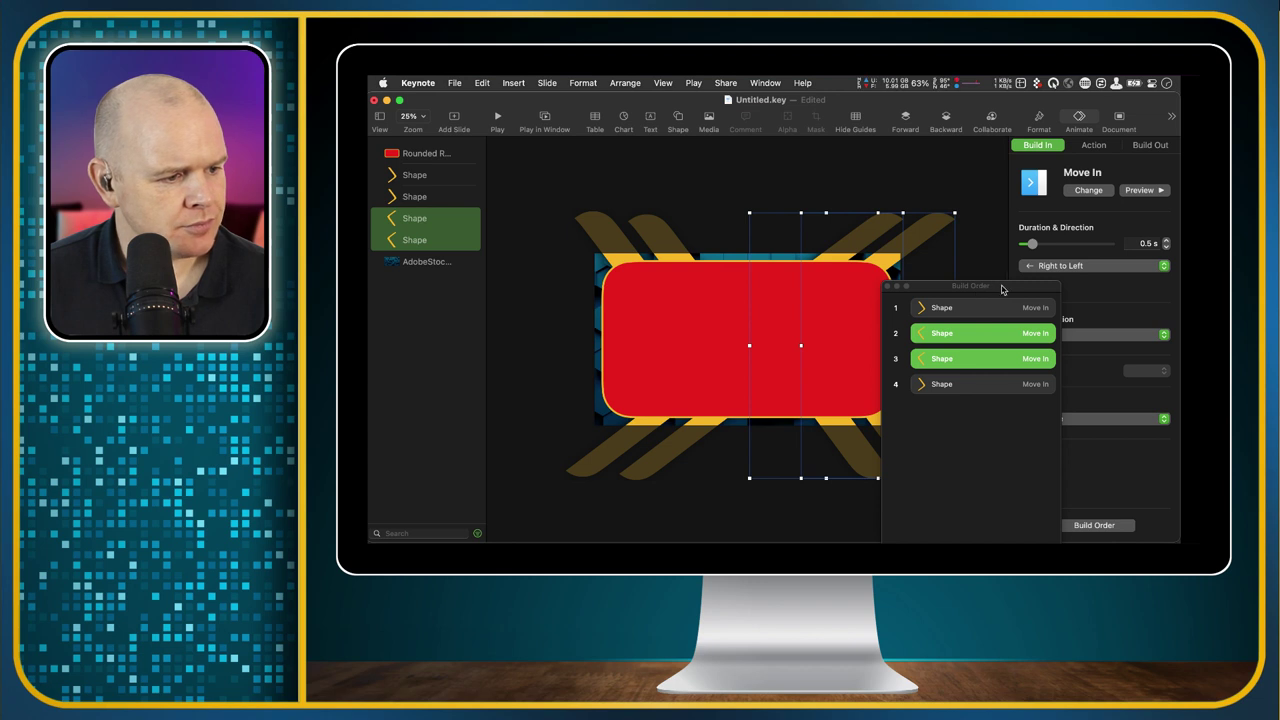
pyautogui.moveTo(1002, 289); pyautogui.dragTo(1084, 205)
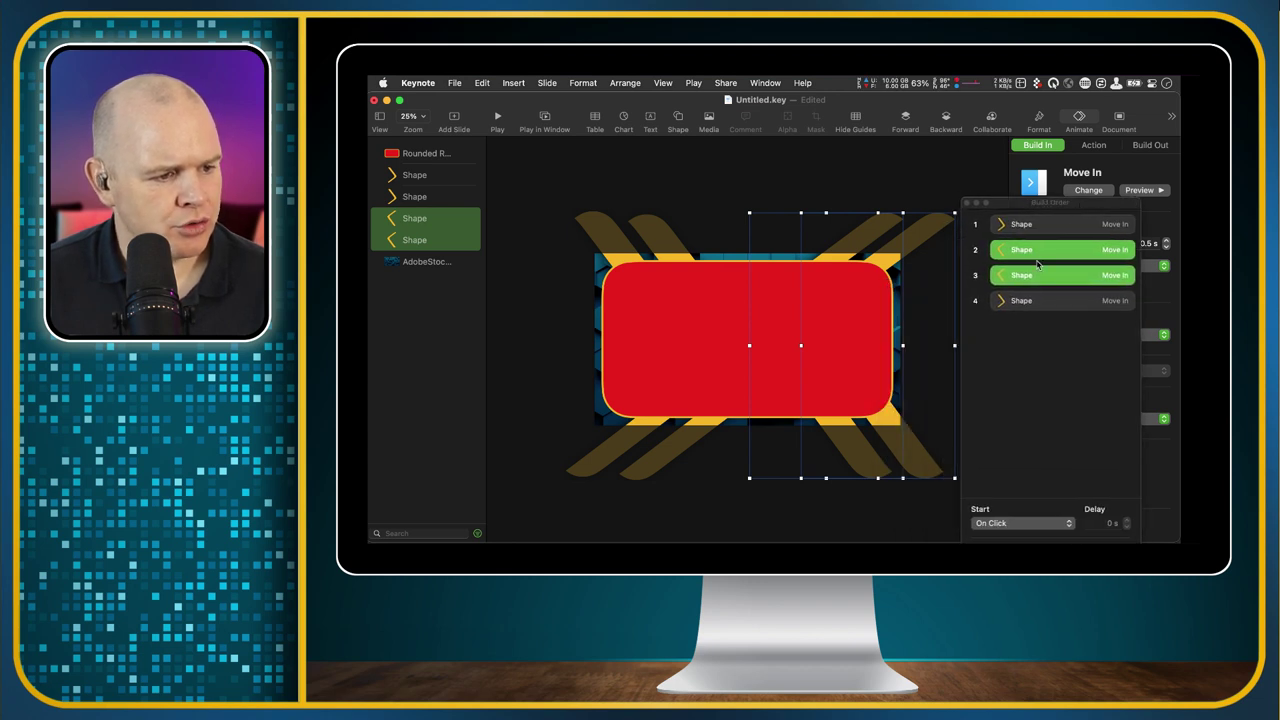
pyautogui.click(1052, 226)
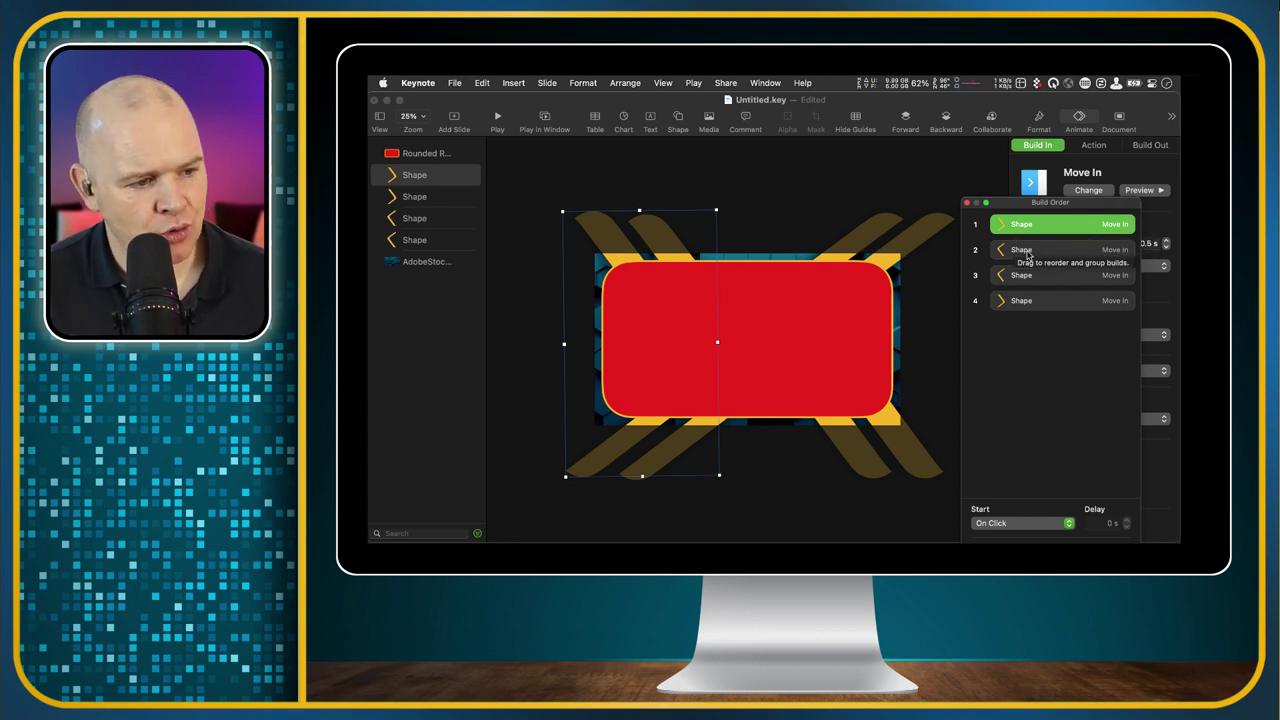
pyautogui.click(1026, 254)
pyautogui.click(1034, 272)
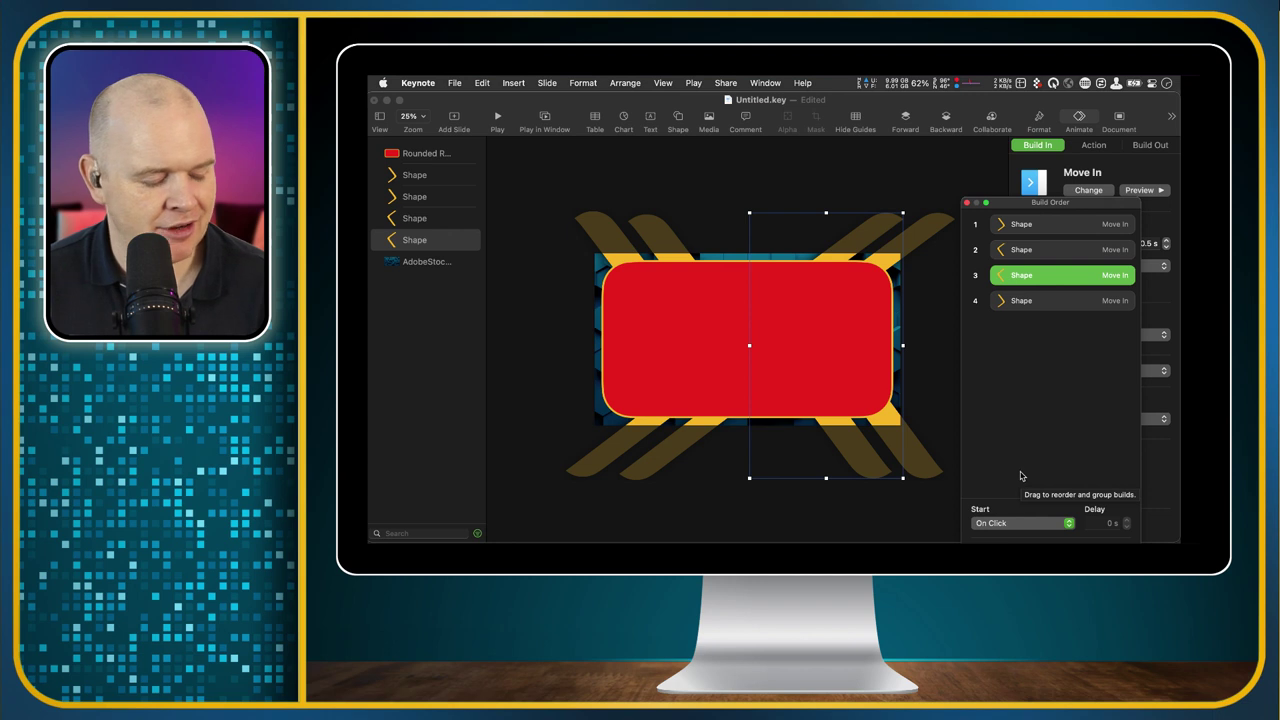
# Step: Set builds 2, 3 and 4 to start With Previous Build
pyautogui.click(1030, 250)
pyautogui.keyDown('shift'); pyautogui.click(1032, 277); pyautogui.keyUp('shift')
pyautogui.keyDown('shift'); pyautogui.click(1034, 301); pyautogui.keyUp('shift')
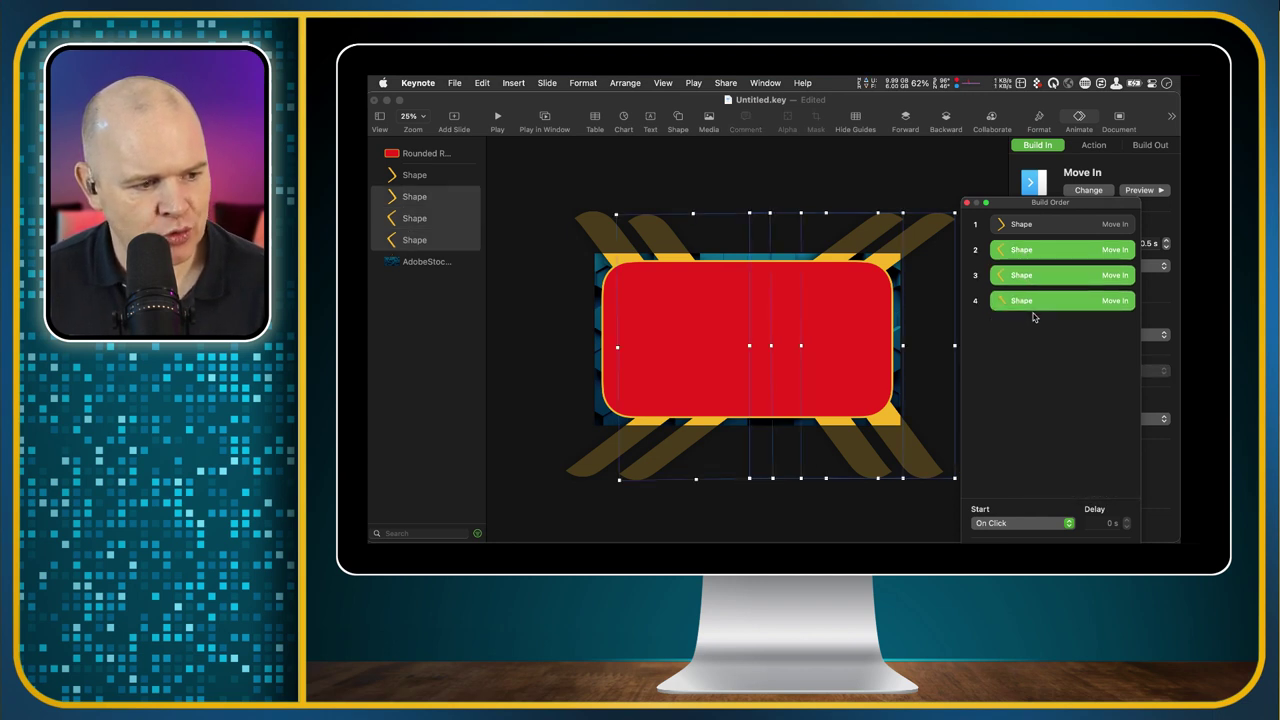
pyautogui.click(1069, 524)
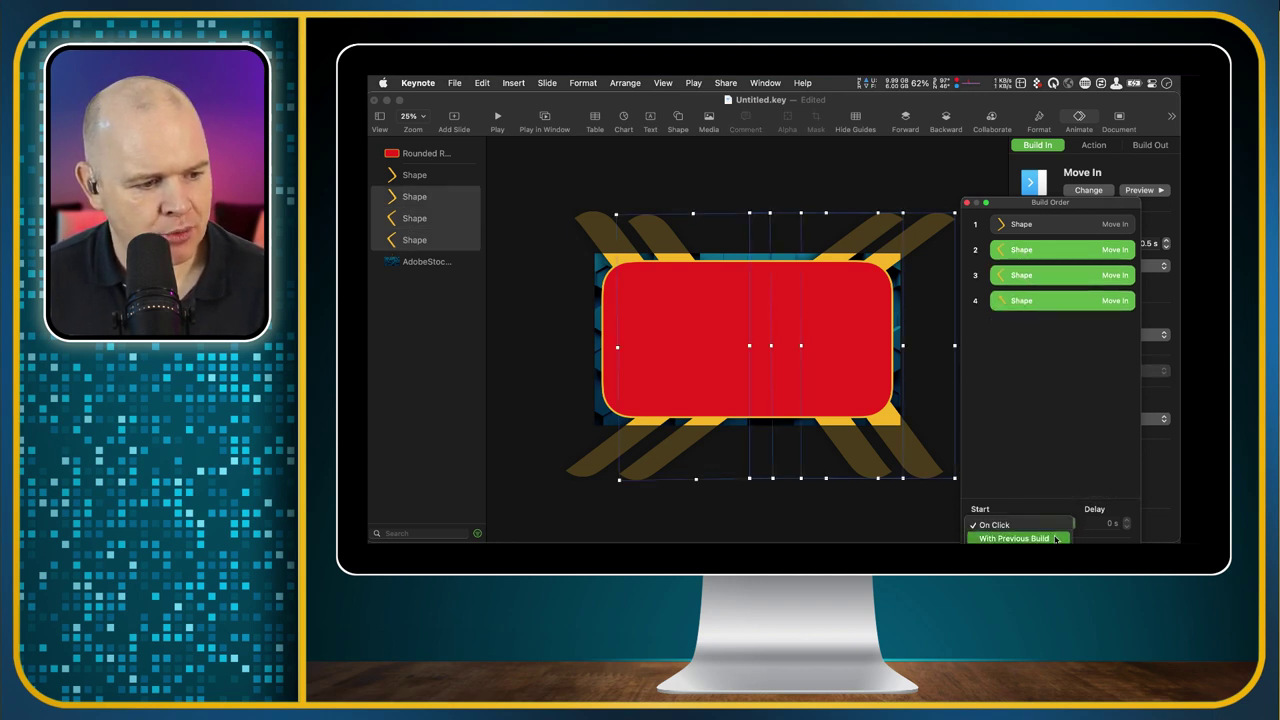
pyautogui.click(1057, 538)
# Step: Reorder the builds so that the inner left-hand chevron moves in first and the inner right-hand chevron second
pyautogui.click(1048, 249)
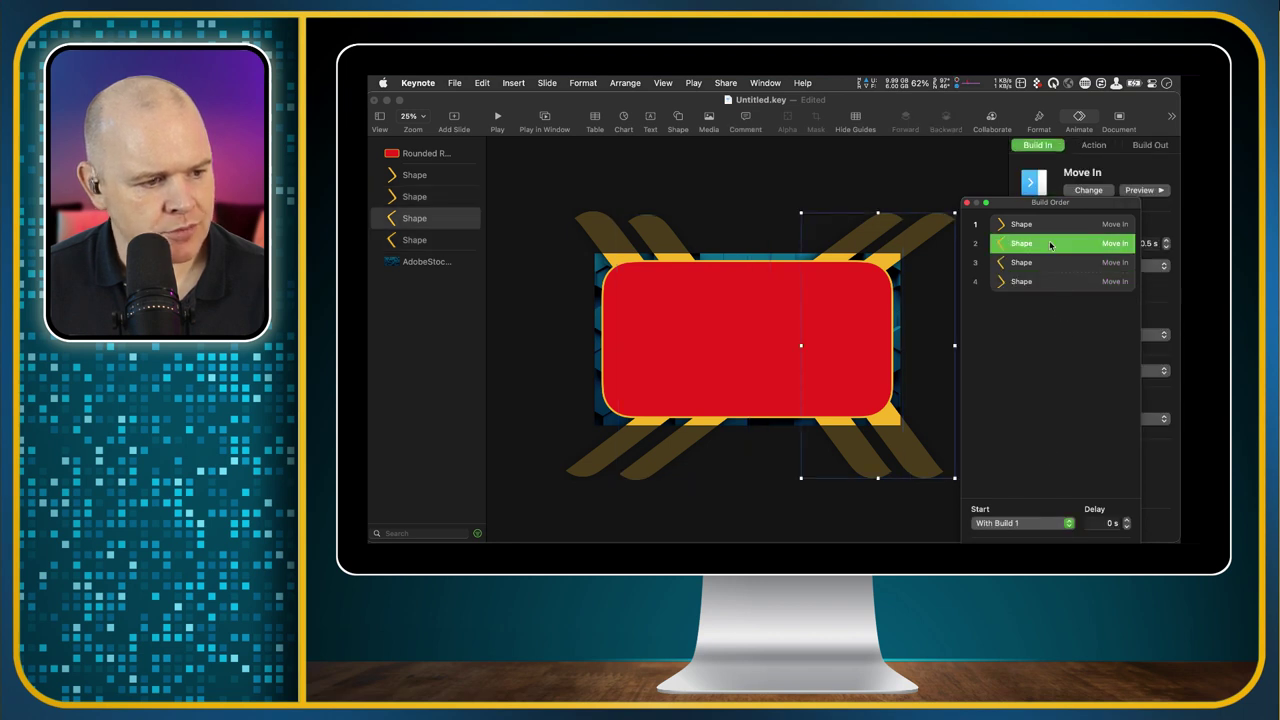
pyautogui.click(1050, 264)
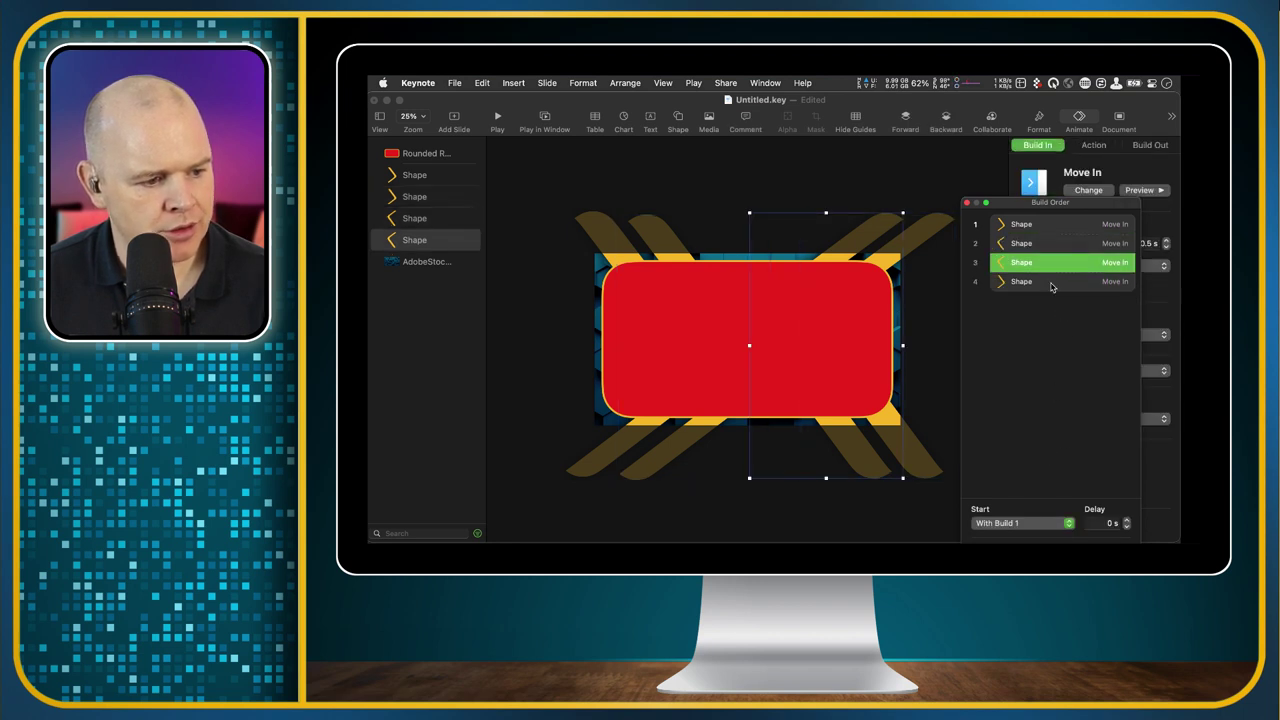
pyautogui.click(1051, 285)
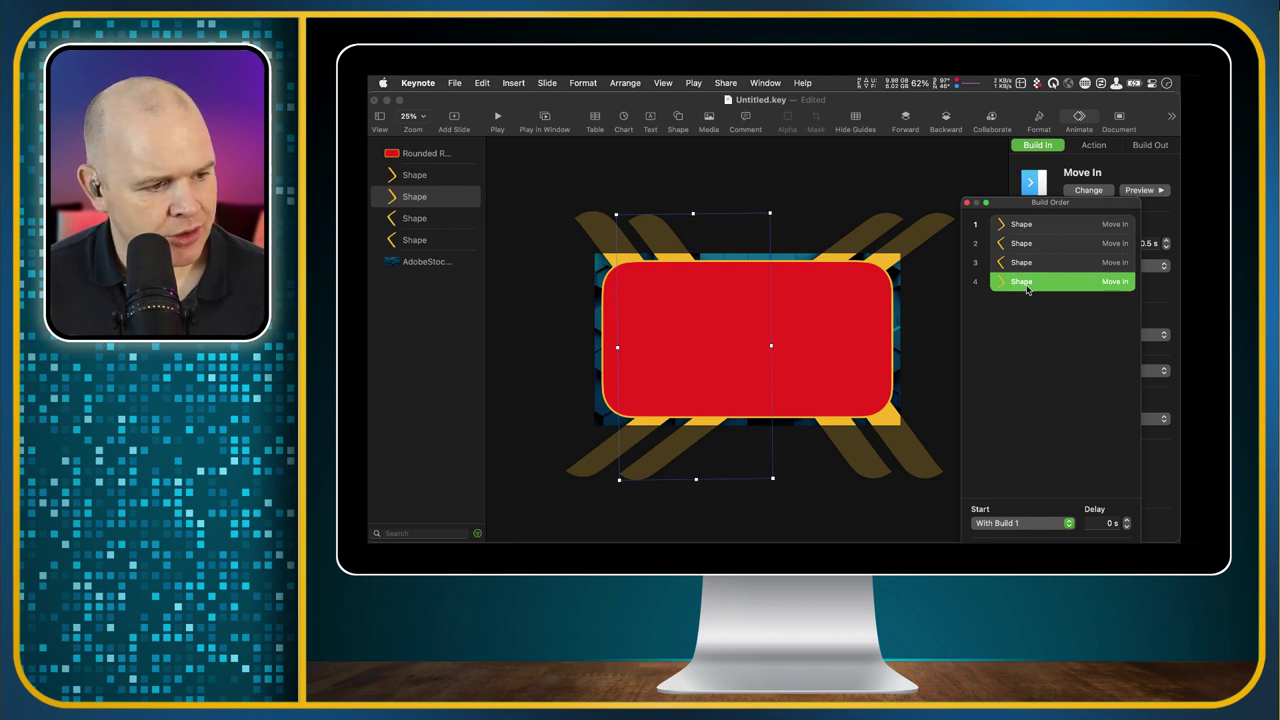
pyautogui.moveTo(1031, 287); pyautogui.dragTo(1035, 230)
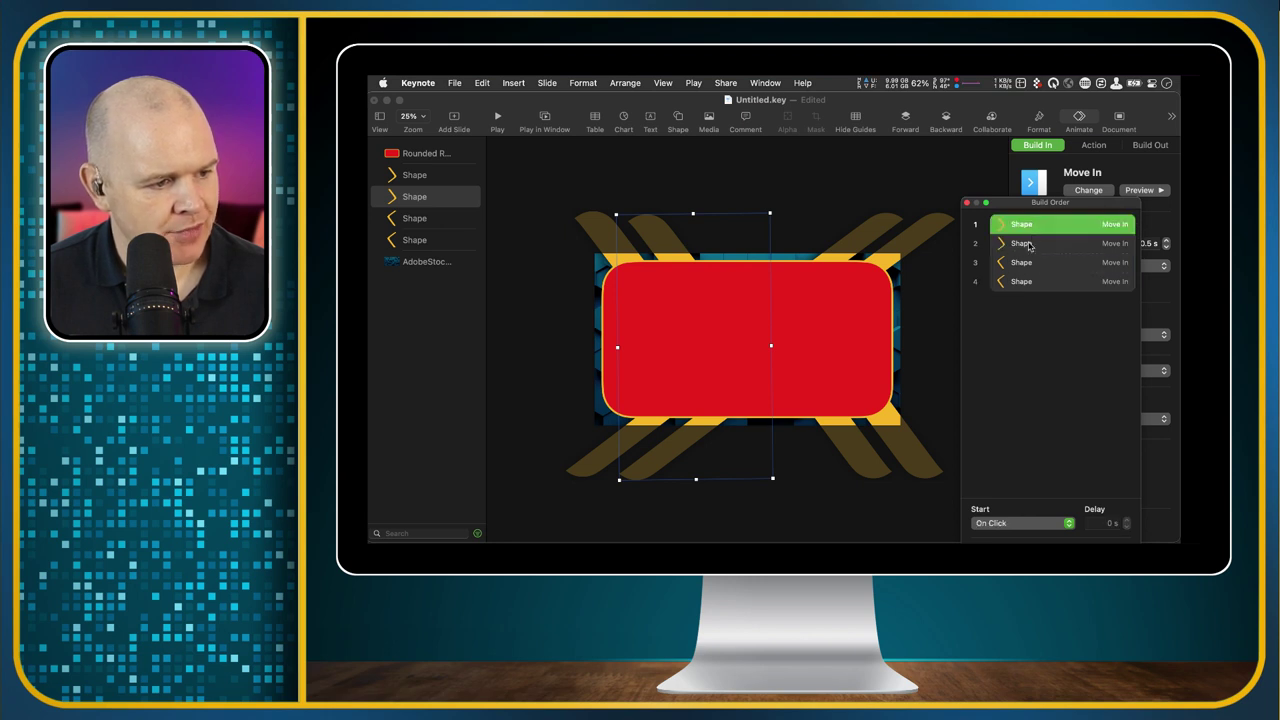
pyautogui.click(1030, 246)
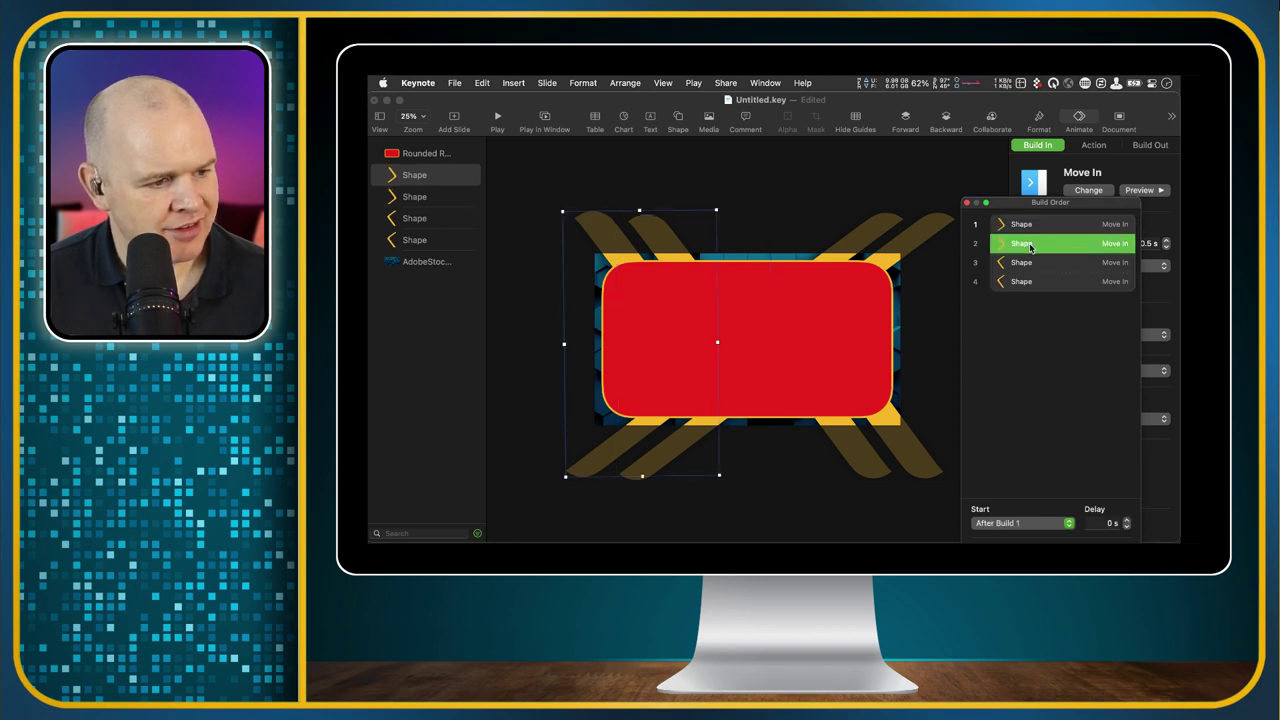
pyautogui.click(1035, 264)
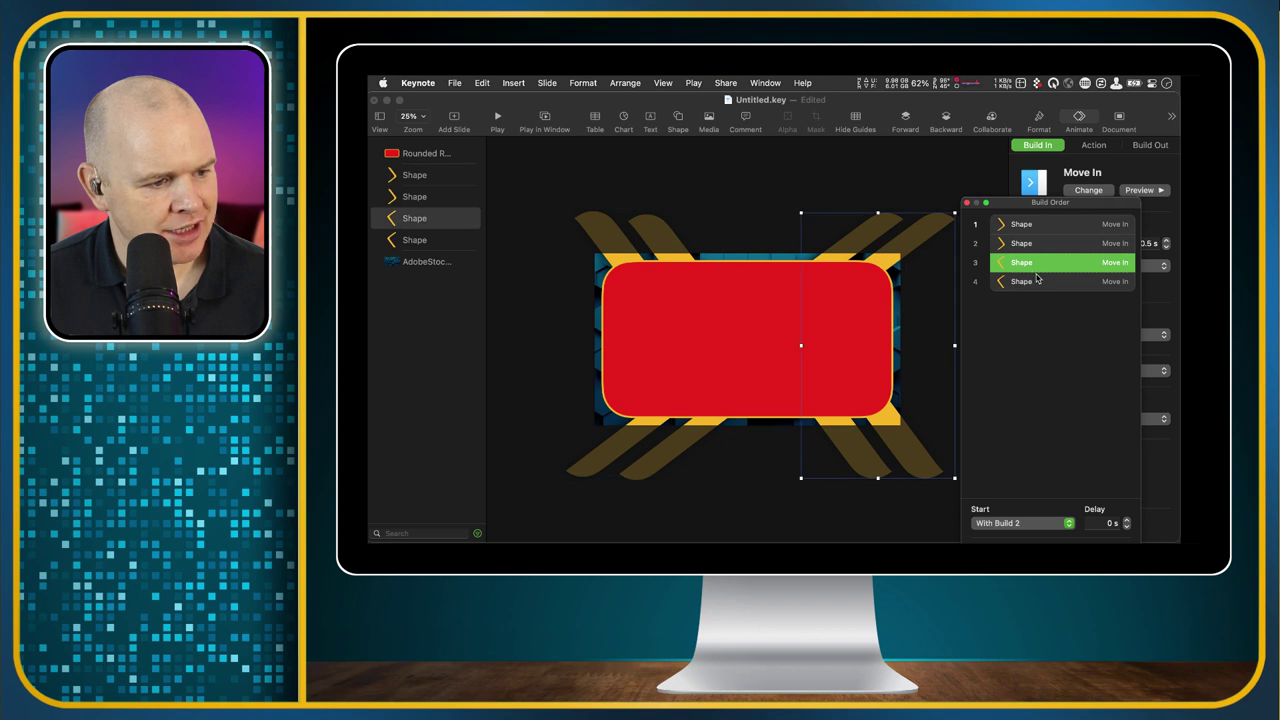
pyautogui.moveTo(1038, 283); pyautogui.dragTo(1048, 236)
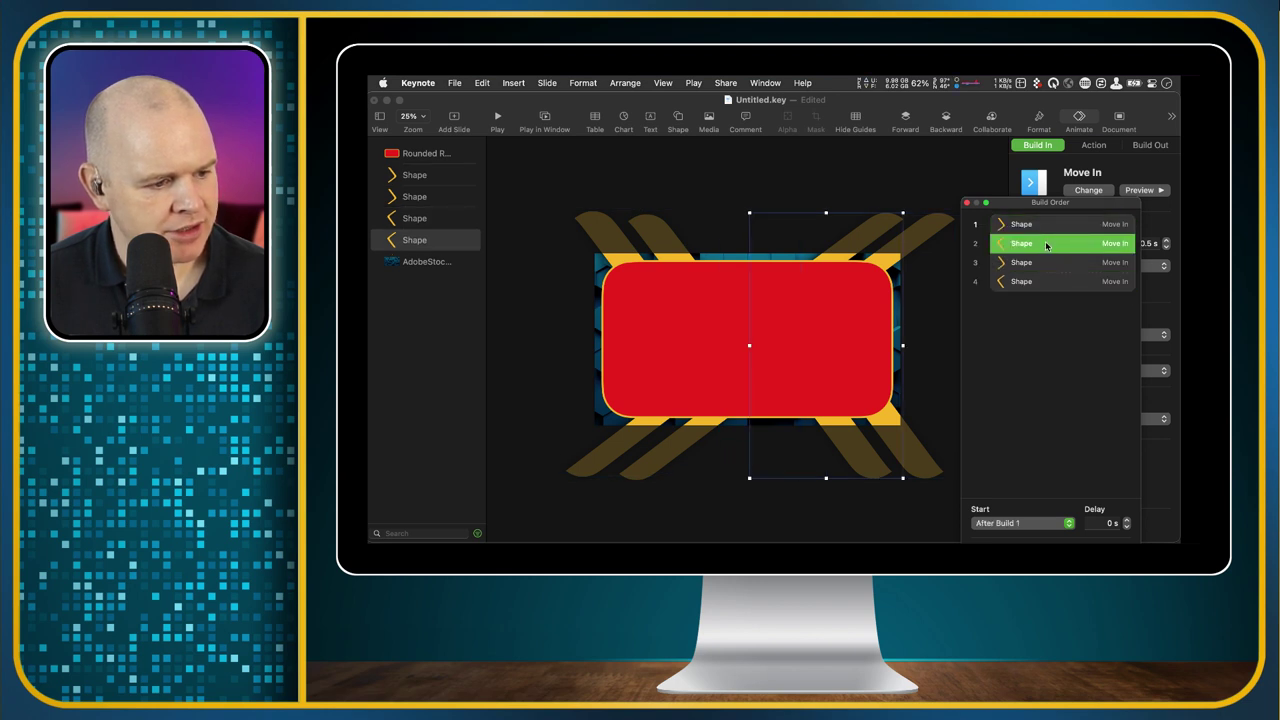
# Step: Set the second and third builds to start With Build 1
pyautogui.click(1068, 523)
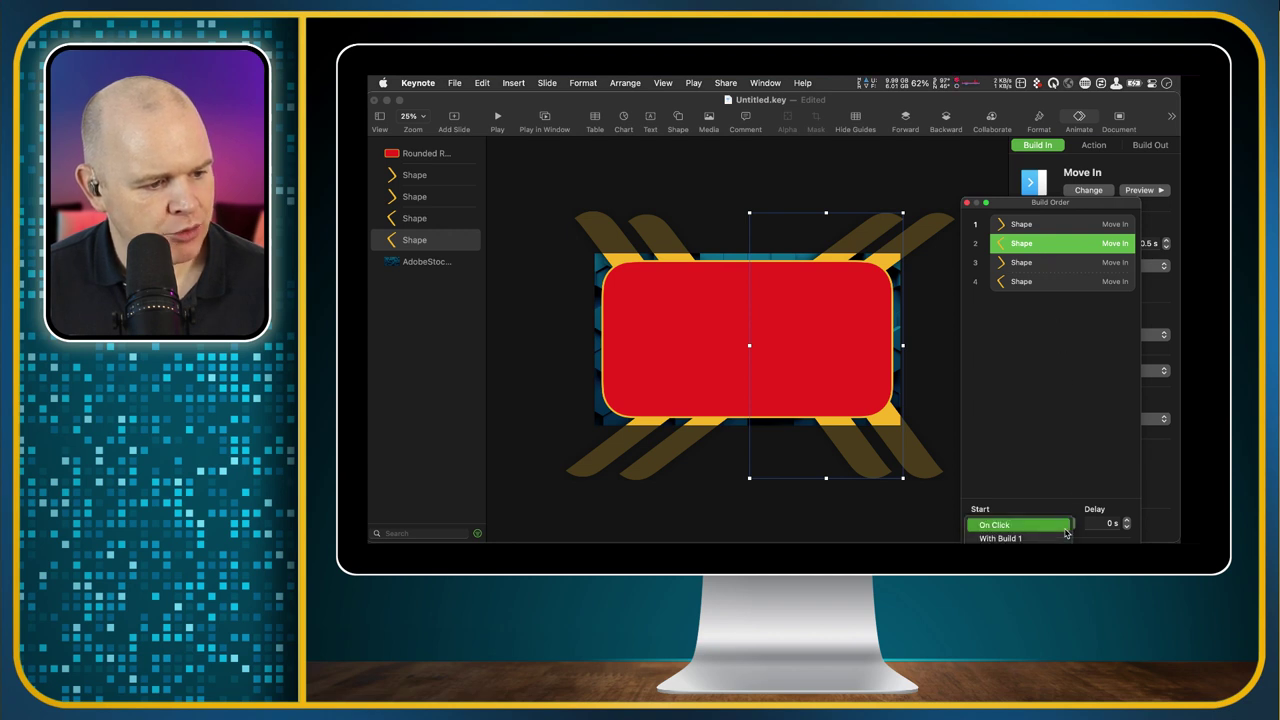
pyautogui.click(1010, 538)
pyautogui.click(1045, 268)
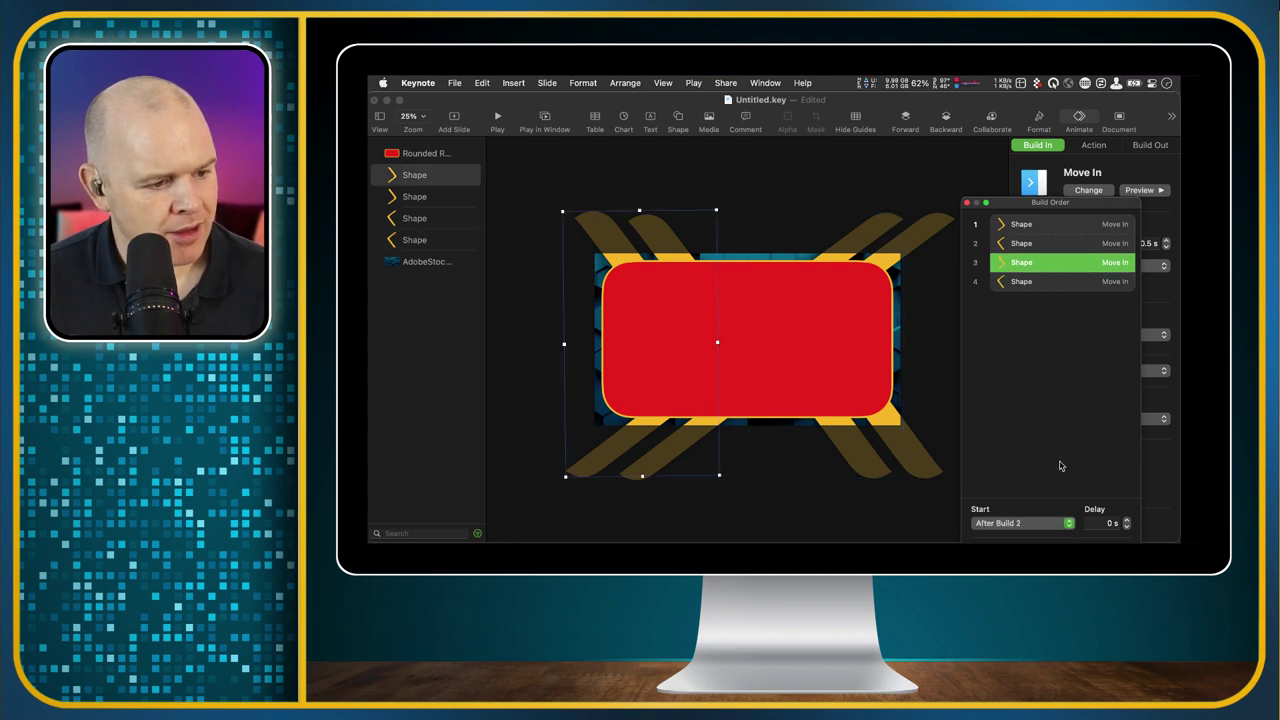
pyautogui.click(1068, 523)
pyautogui.click(1050, 538)
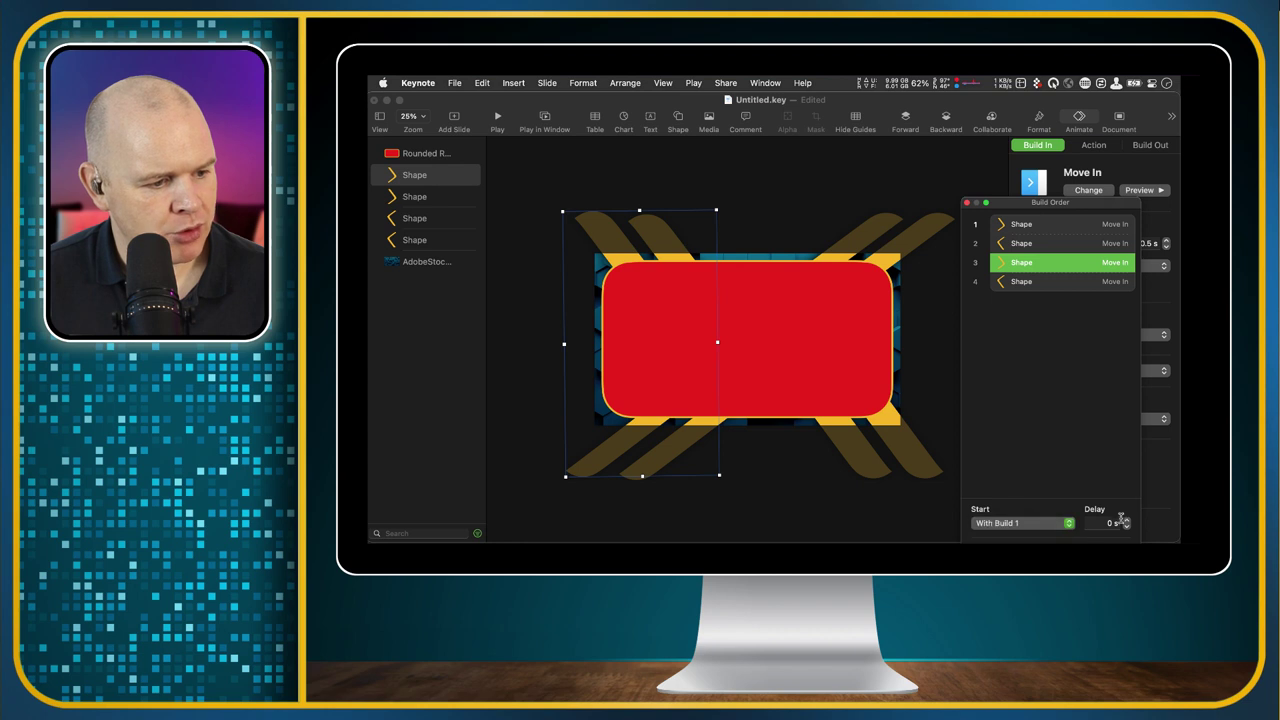
# Step: Delay the third and fourth builds, the outer chevrons, by 0.20 s
pyautogui.click(1126, 519)
pyautogui.click(1126, 519)
pyautogui.click(1061, 286)
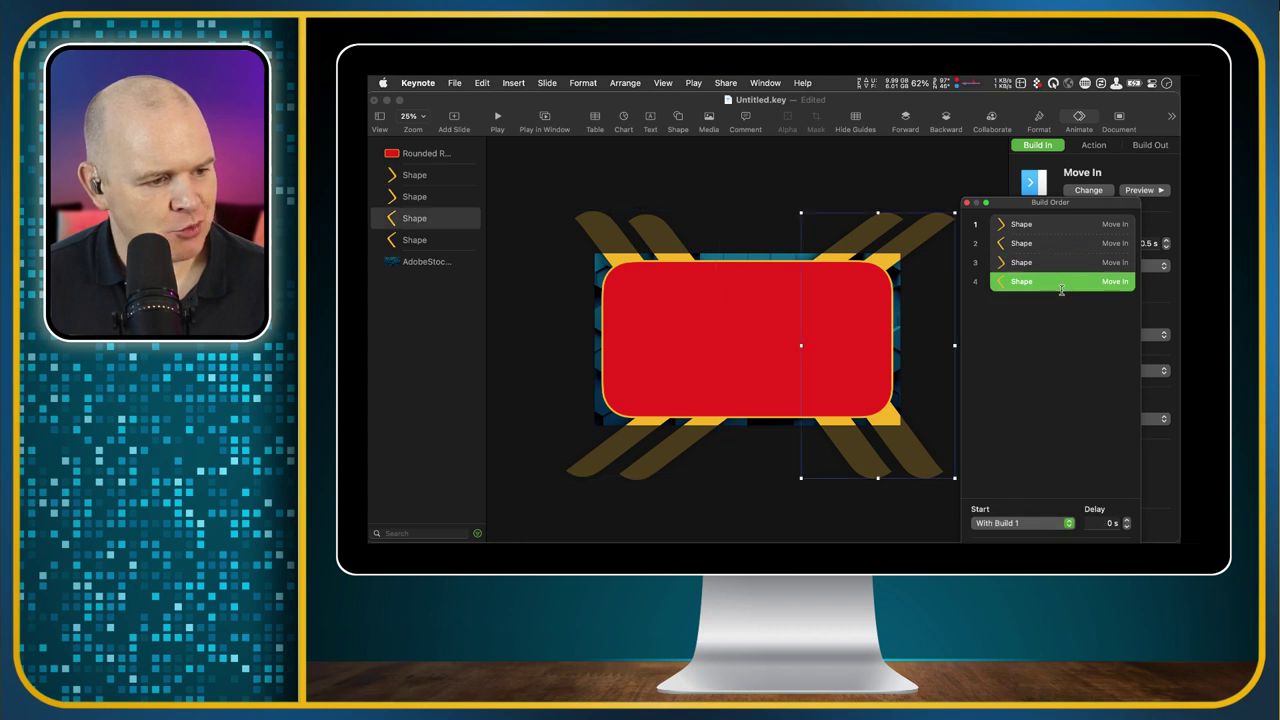
pyautogui.click(1126, 519)
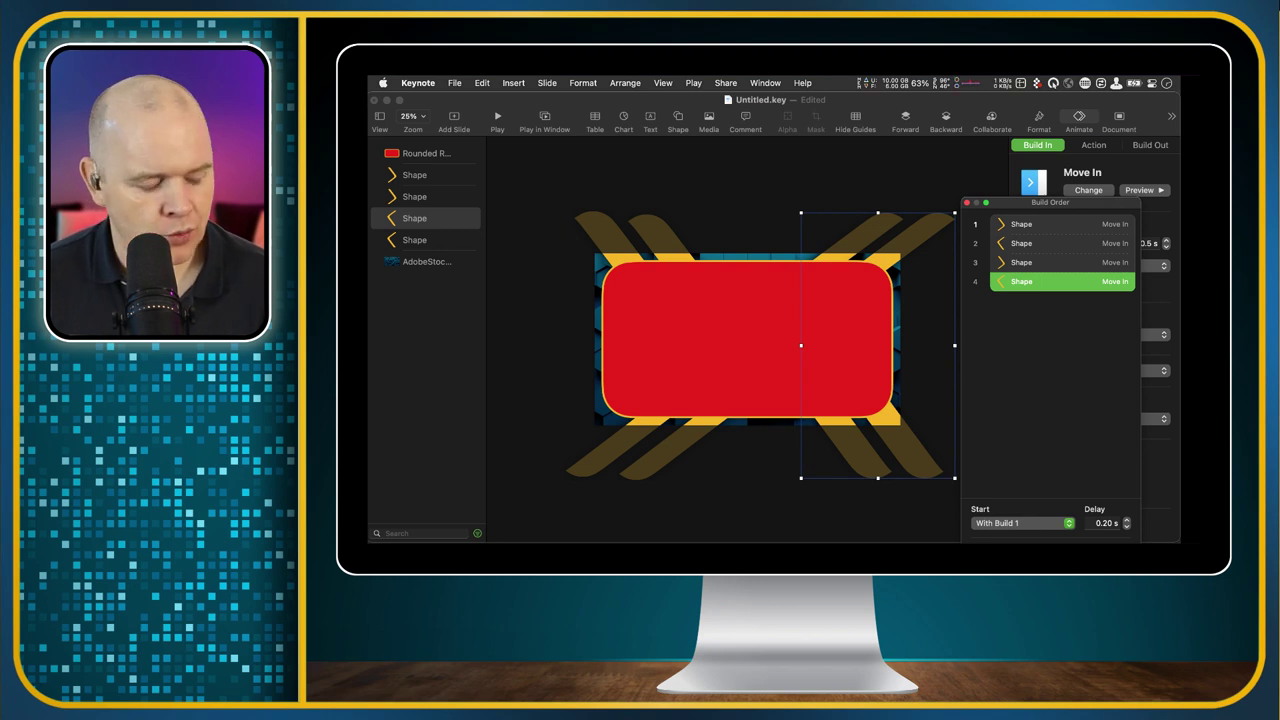
# Step: Add a Cube build-out effect to all four chevrons, keeping the Build Order window clear of the settings needed
pyautogui.keyDown('shift'); pyautogui.click(1044, 224); pyautogui.keyUp('shift')
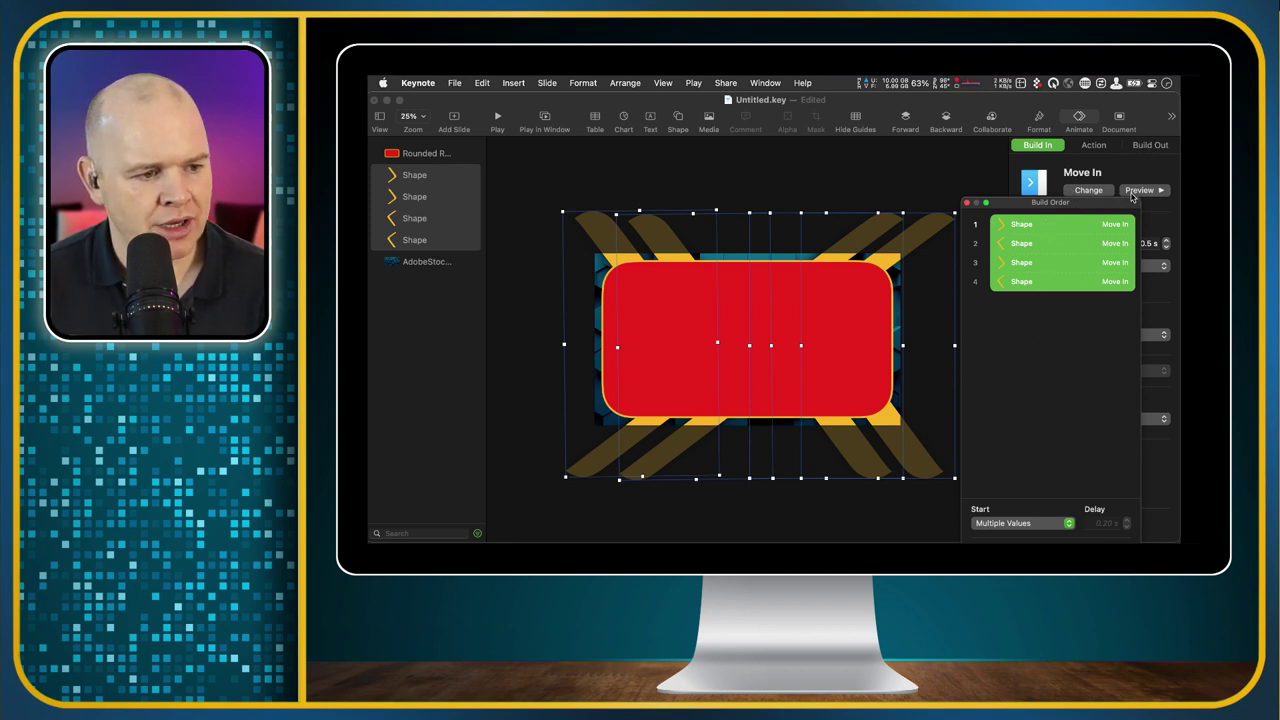
pyautogui.moveTo(1122, 197); pyautogui.dragTo(974, 197)
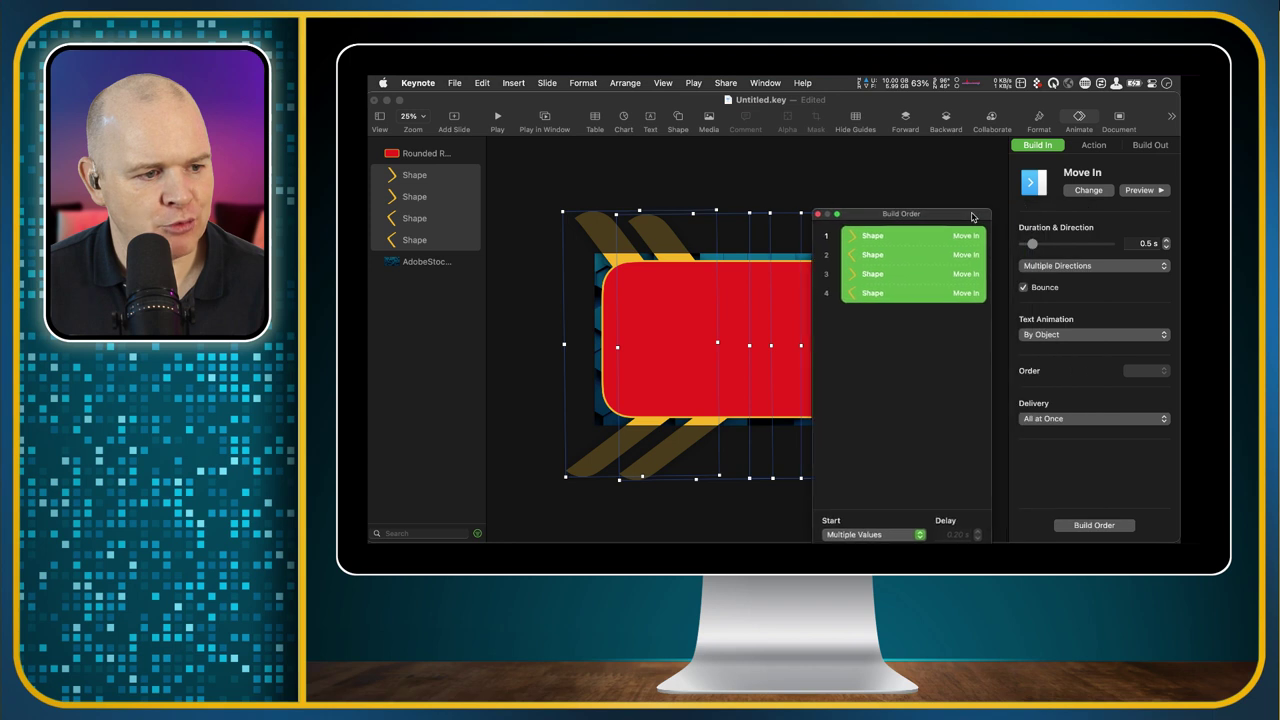
pyautogui.click(1152, 146)
pyautogui.click(1098, 189)
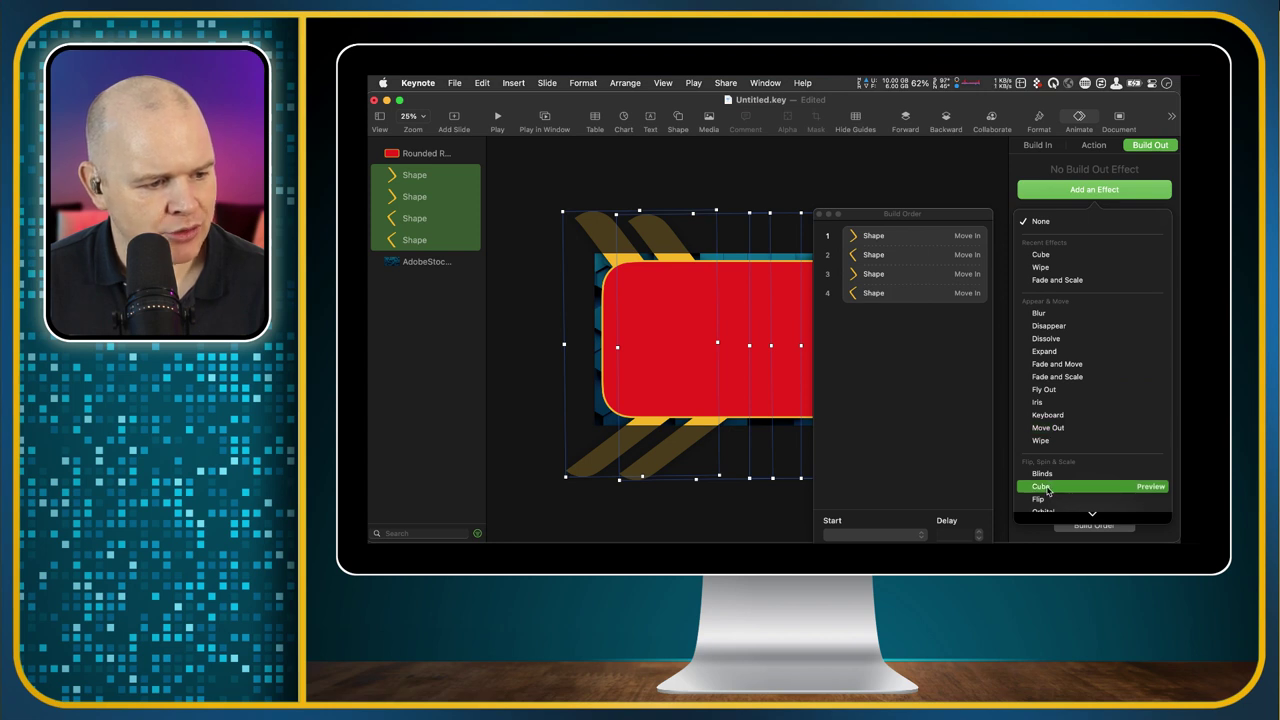
pyautogui.press('Return')
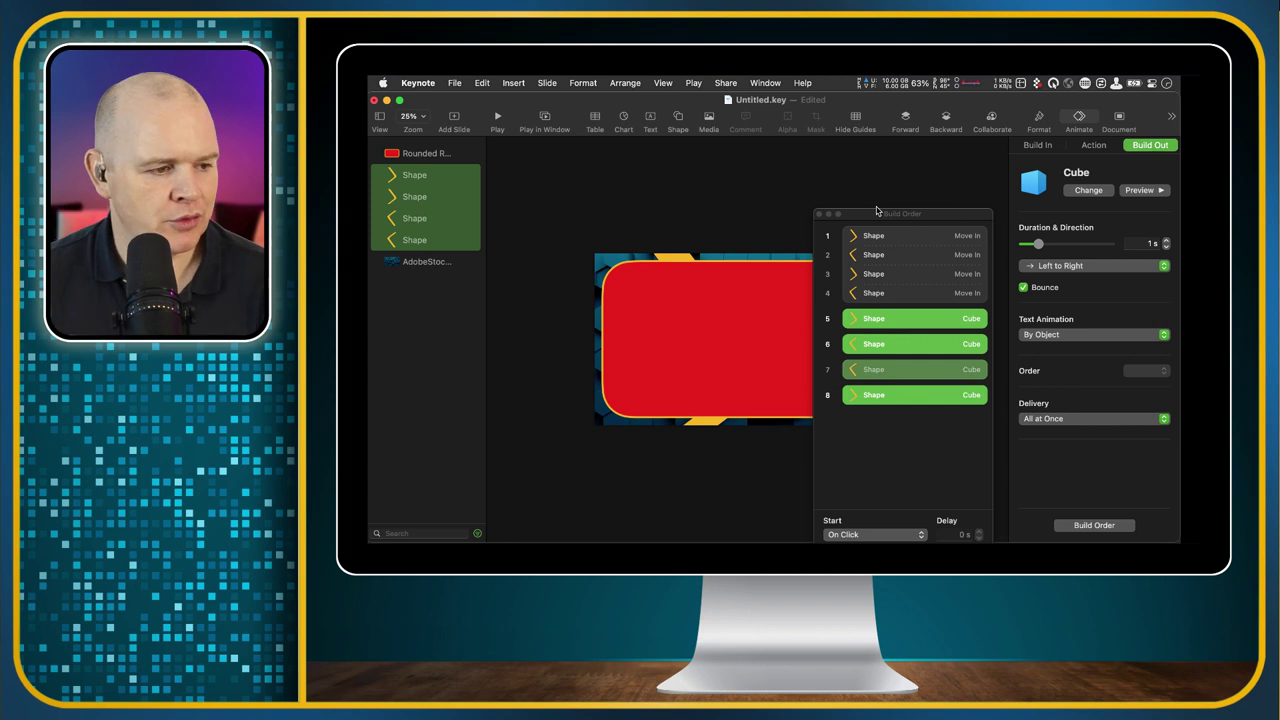
pyautogui.moveTo(878, 216); pyautogui.dragTo(1034, 232)
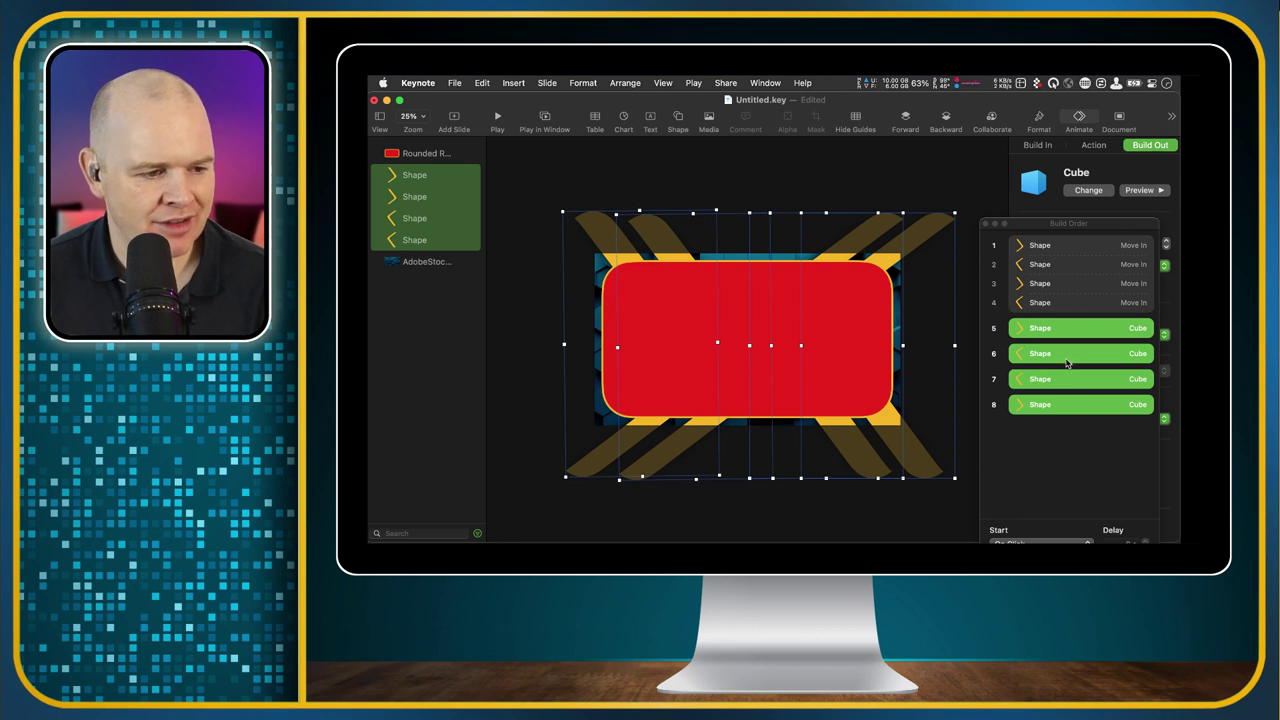
# Step: Set the last three Cube build-outs, builds 6 to 8, to start With Previous Build
pyautogui.moveTo(1066, 363); pyautogui.dragTo(1068, 395)
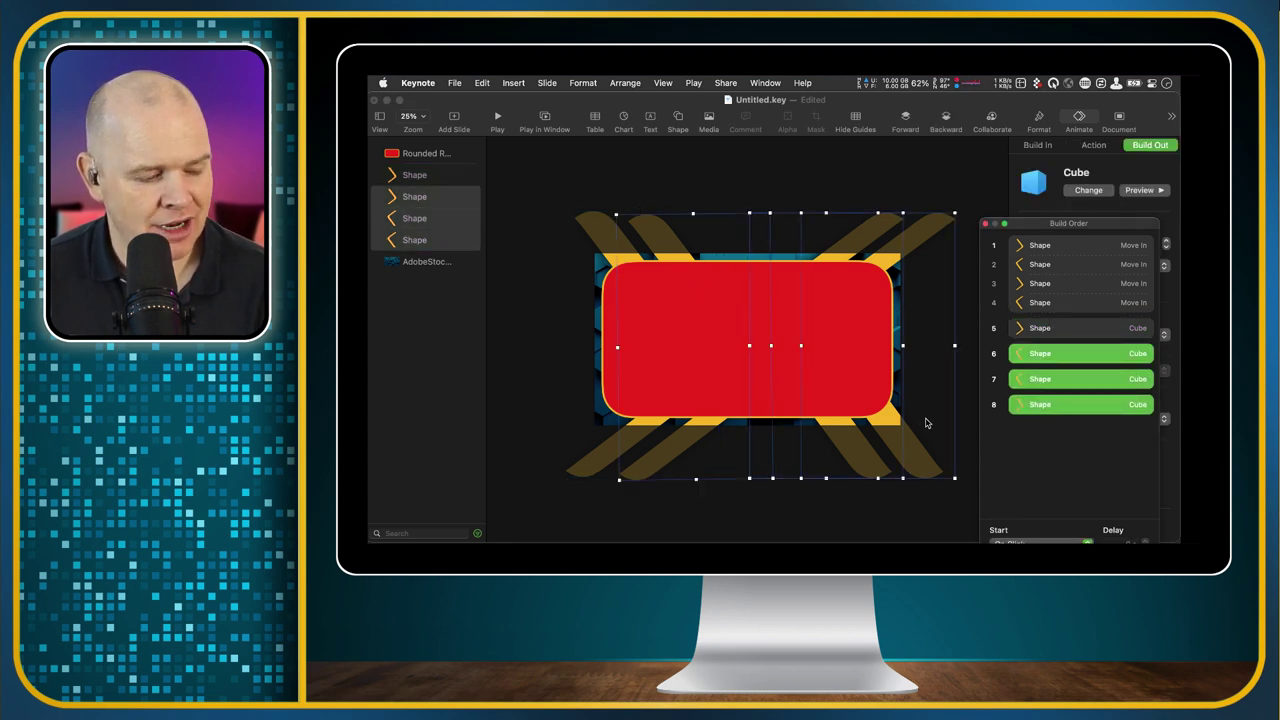
pyautogui.click(1040, 541)
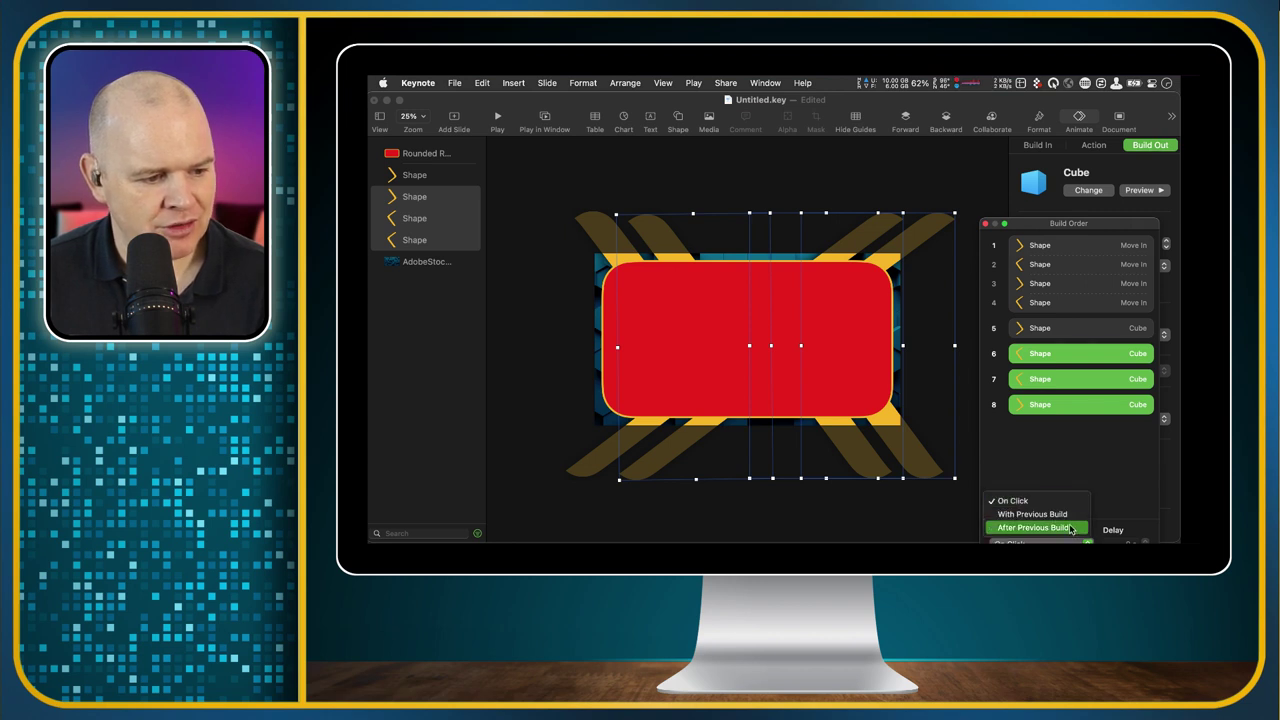
pyautogui.press('Return')
# Step: Set the duration of all four Cube build-outs to 0.5 s, keeping the Build Order window clear of the duration setting
pyautogui.click(1058, 302)
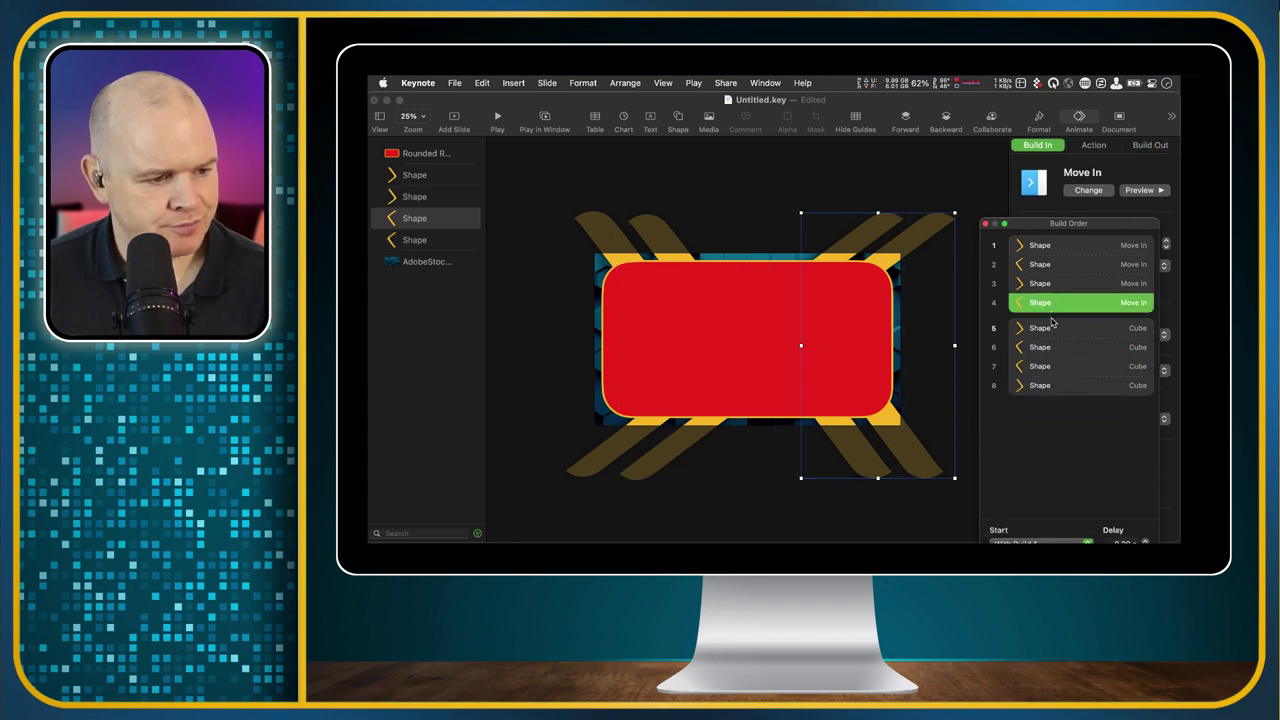
pyautogui.click(1064, 330)
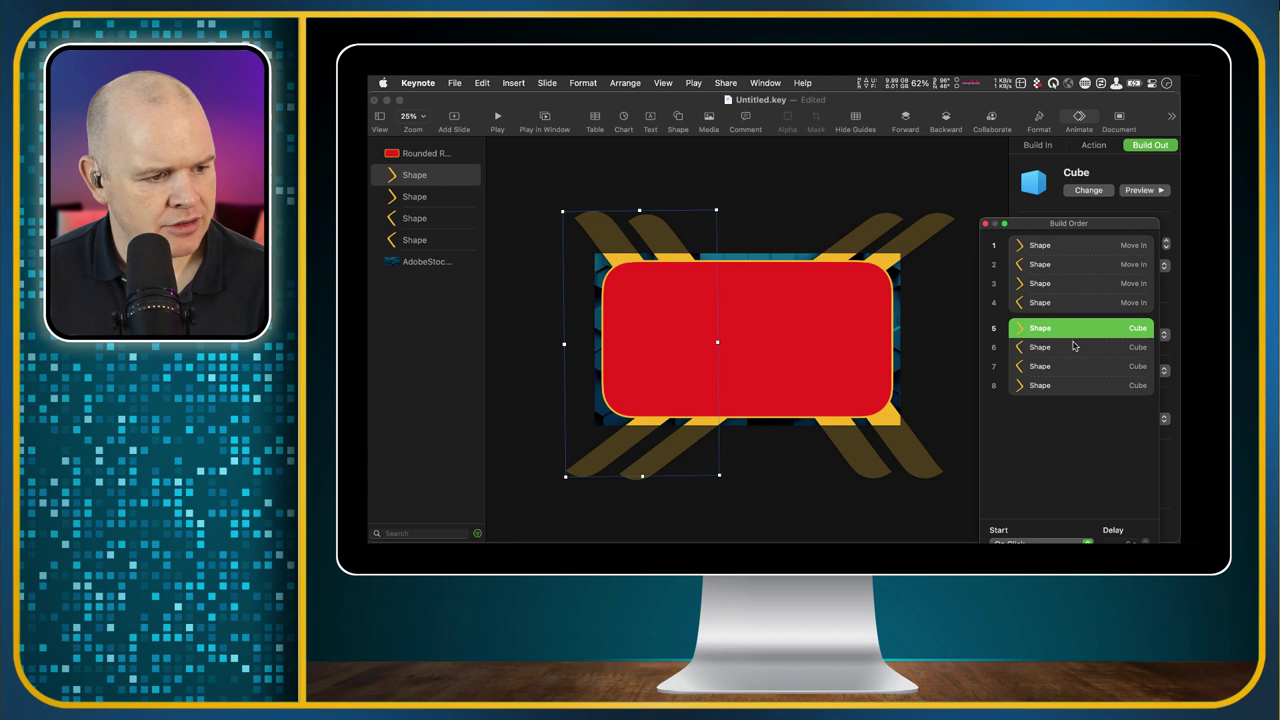
pyautogui.click(1075, 347)
pyautogui.keyDown('shift'); pyautogui.click(1077, 334); pyautogui.keyUp('shift')
pyautogui.keyDown('shift'); pyautogui.click(1076, 382); pyautogui.keyUp('shift')
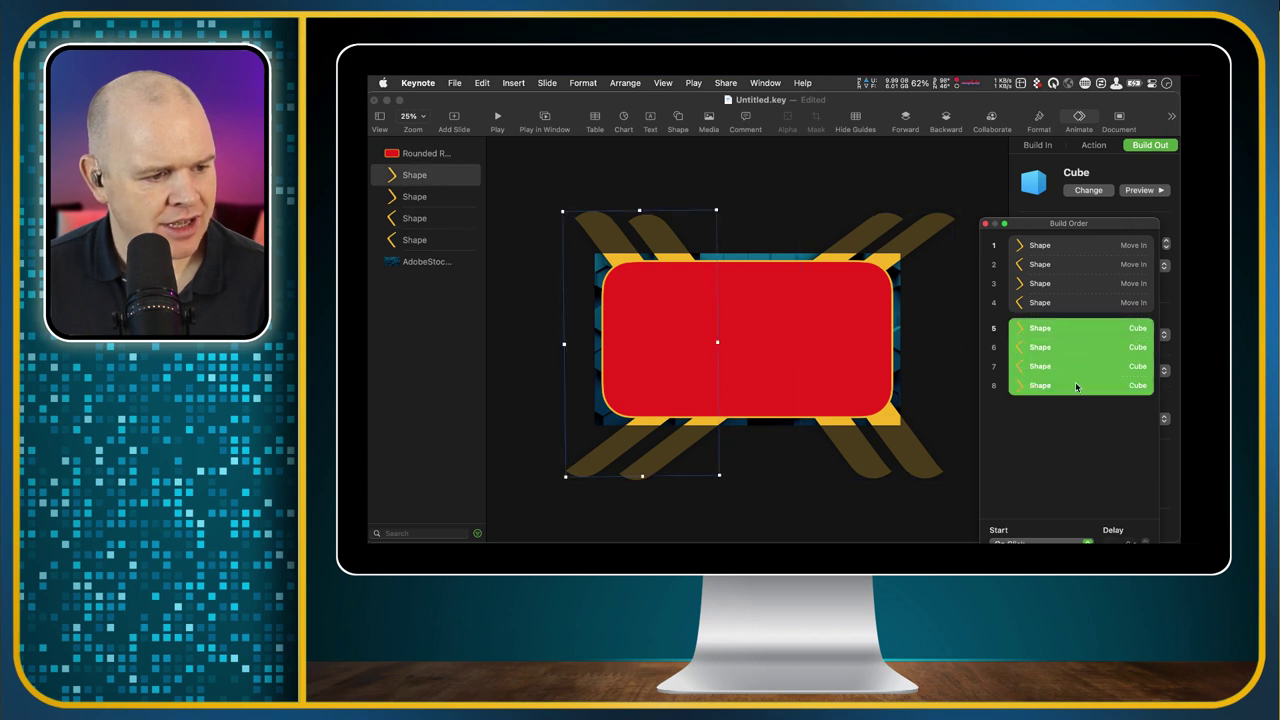
pyautogui.moveTo(1099, 225); pyautogui.dragTo(968, 225)
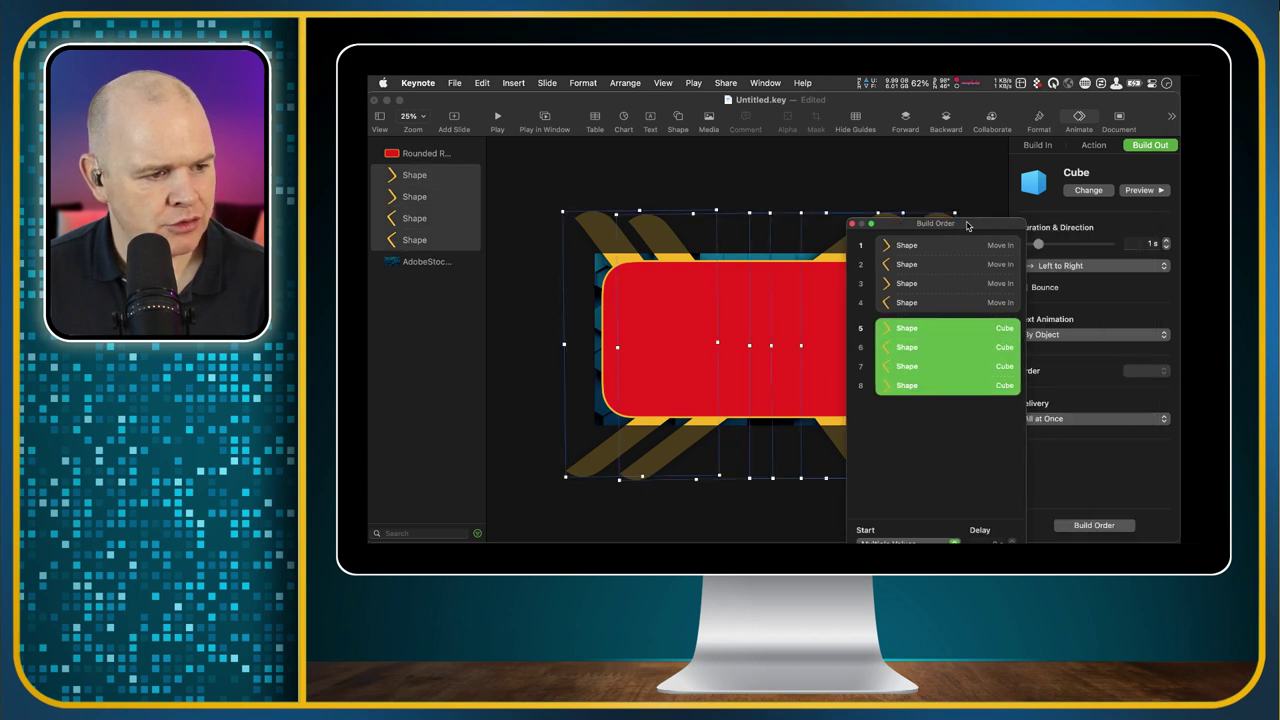
pyautogui.click(1166, 248)
pyautogui.click(1166, 248)
pyautogui.click(1166, 248)
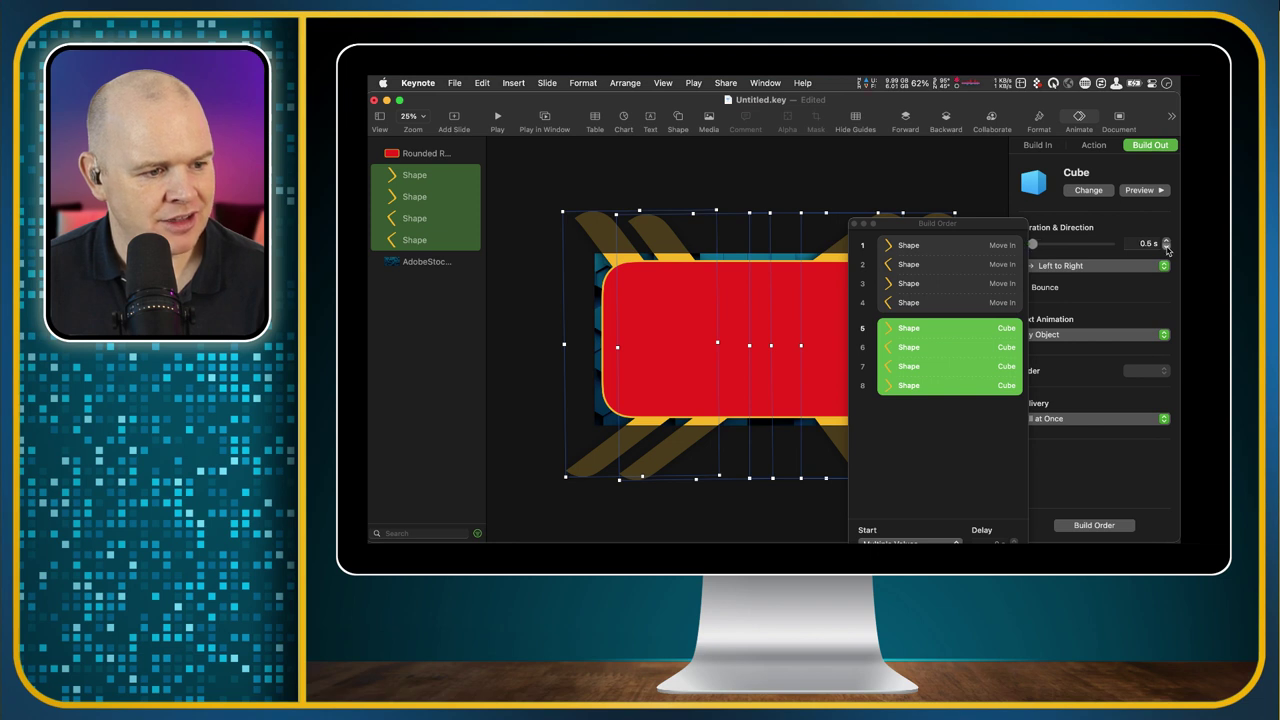
pyautogui.click(1166, 248)
# Step: Check the start setting of each of the four Cube build-outs in the build order
pyautogui.moveTo(982, 224); pyautogui.dragTo(1105, 190)
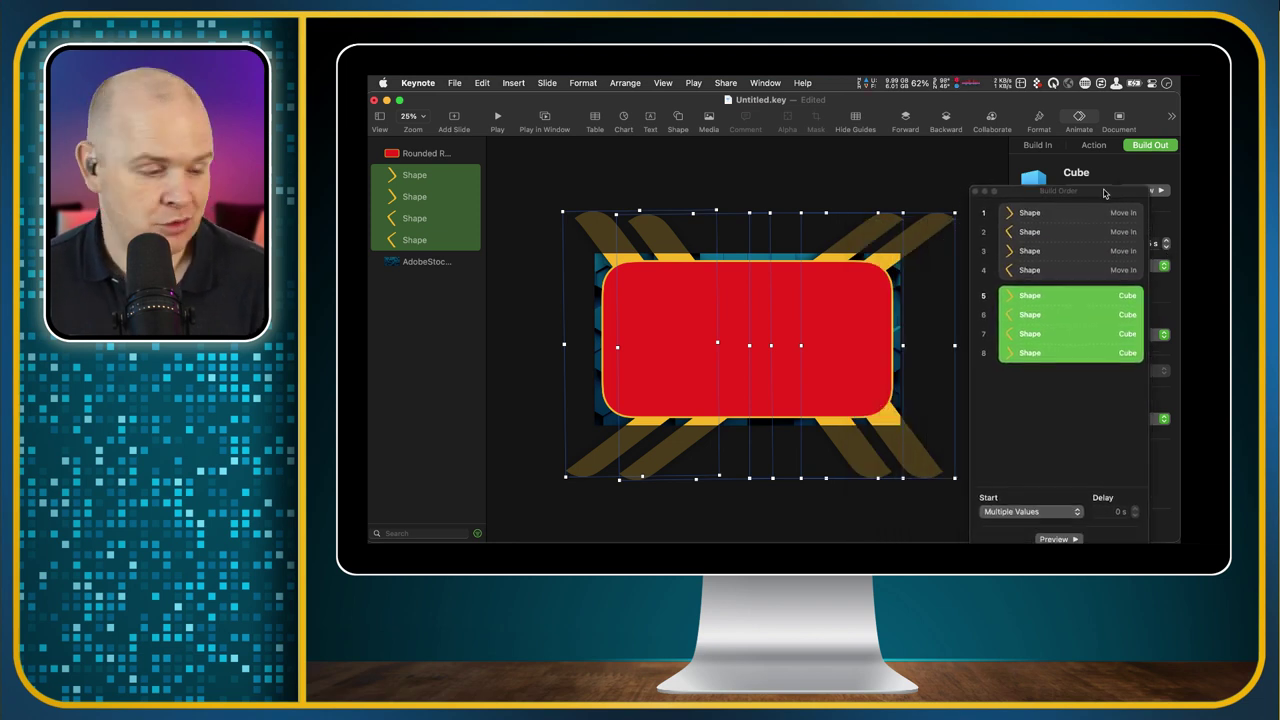
pyautogui.click(1092, 390)
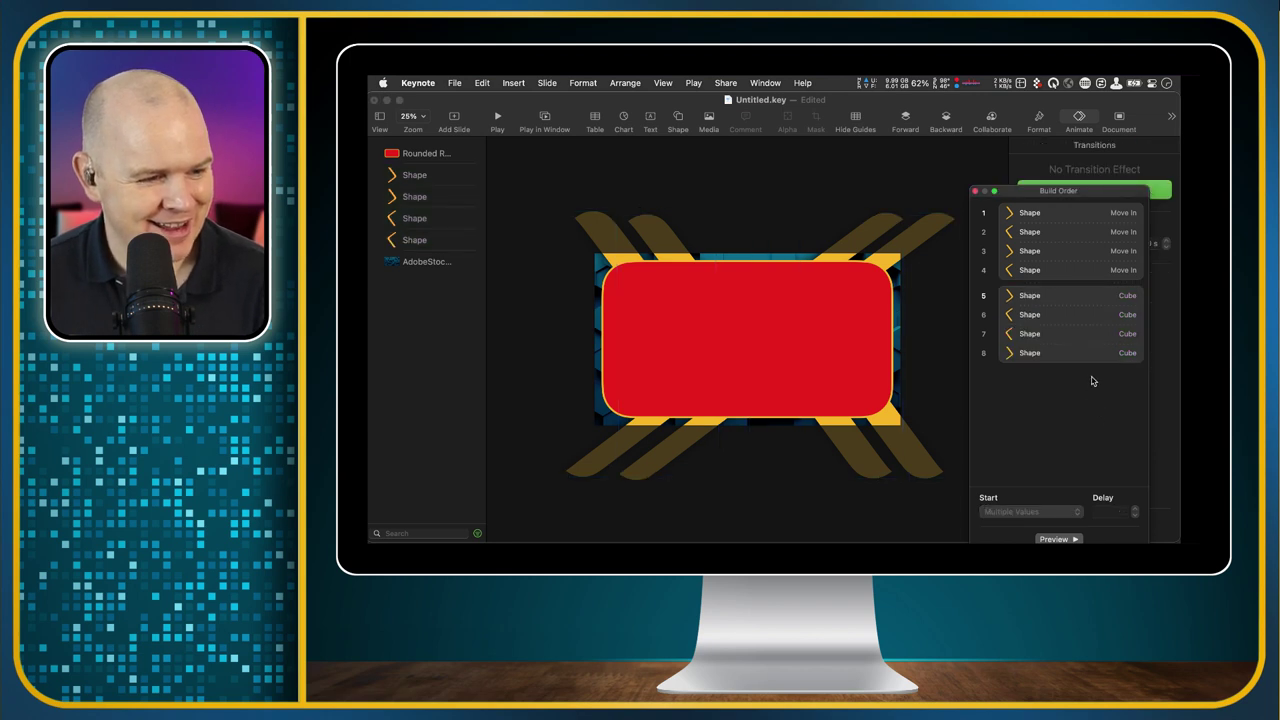
pyautogui.click(1049, 298)
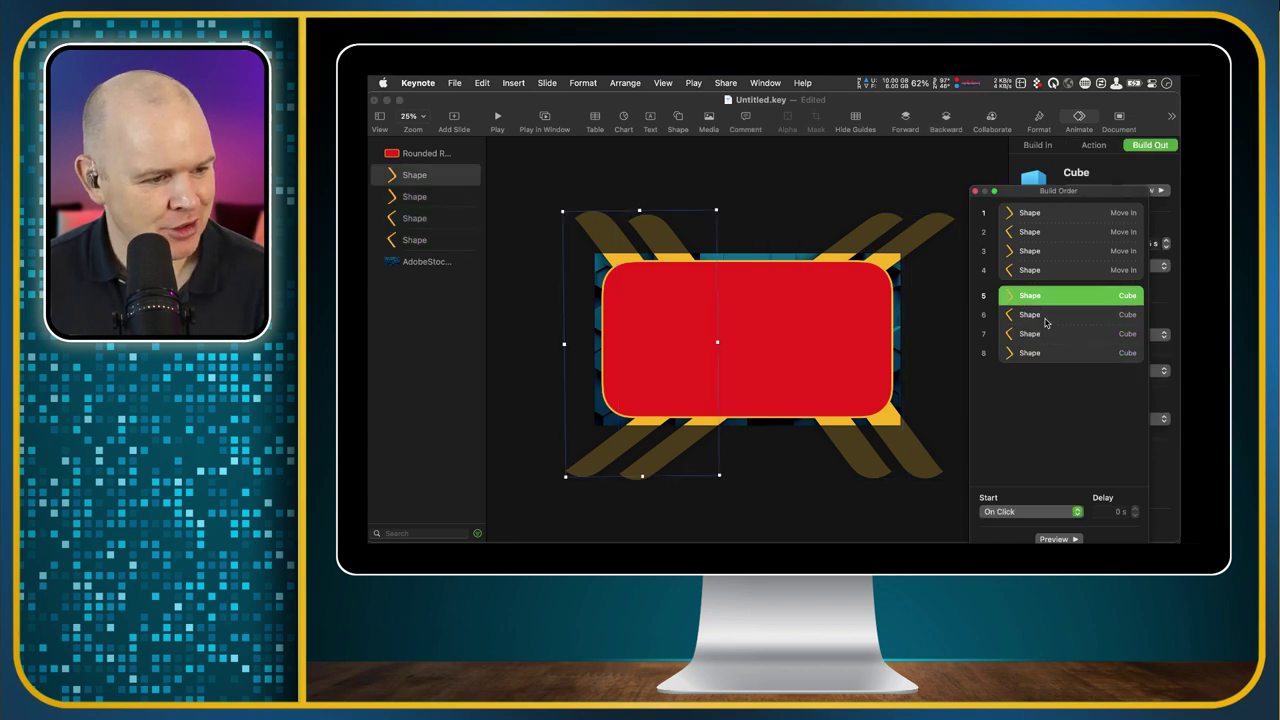
pyautogui.click(1046, 320)
pyautogui.click(1078, 512)
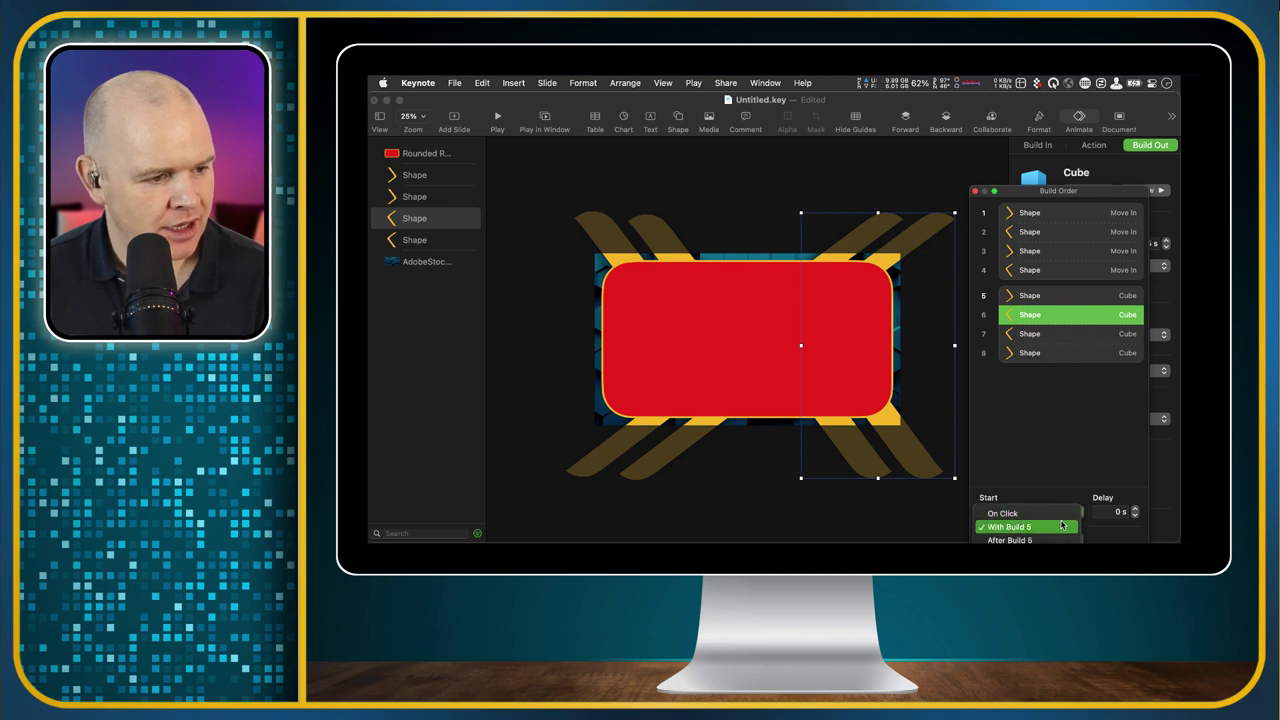
pyautogui.click(1075, 332)
pyautogui.click(1077, 340)
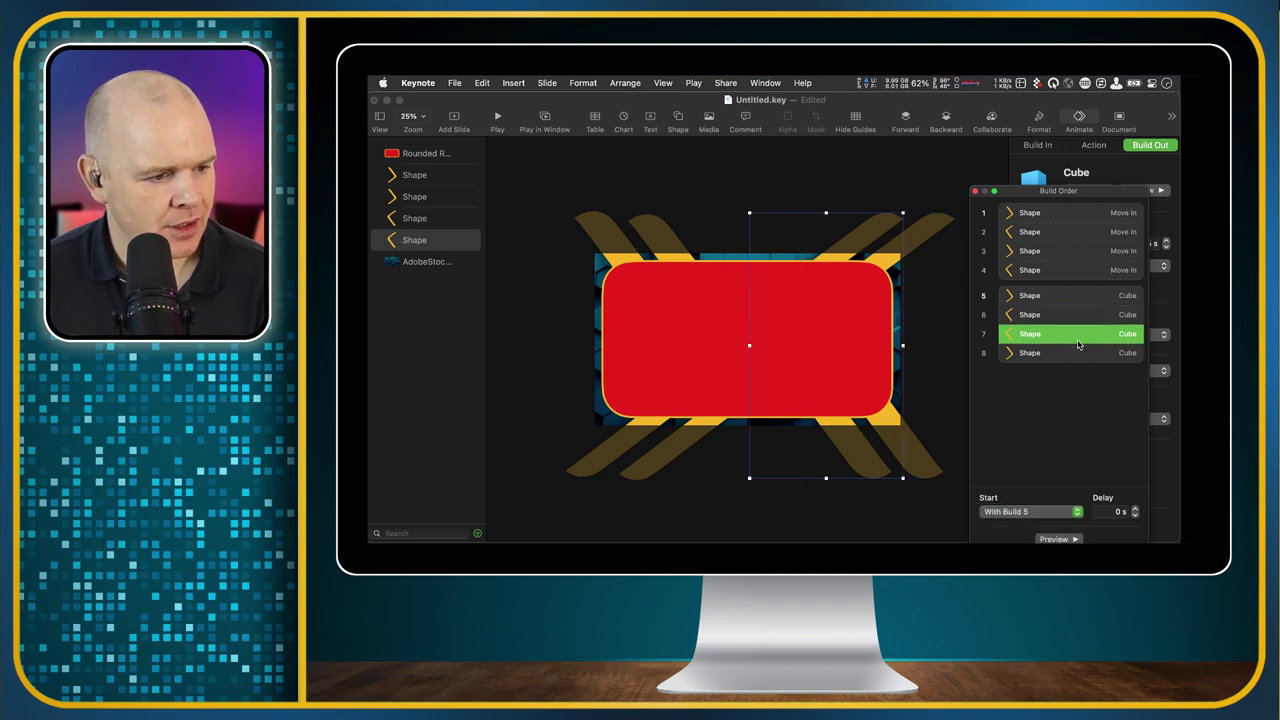
pyautogui.click(1080, 353)
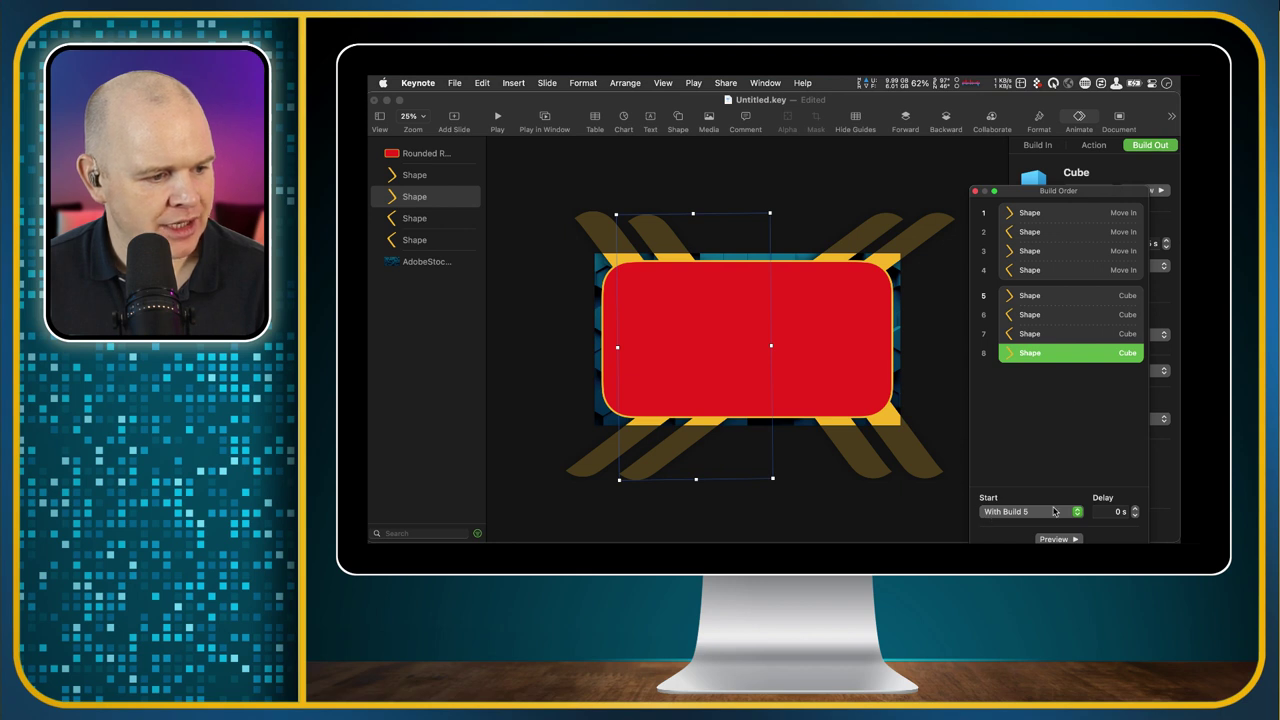
# Step: Set the first Cube build-out to start After Build 4 with a 2.00 s delay, and preview the builds
pyautogui.click(1051, 300)
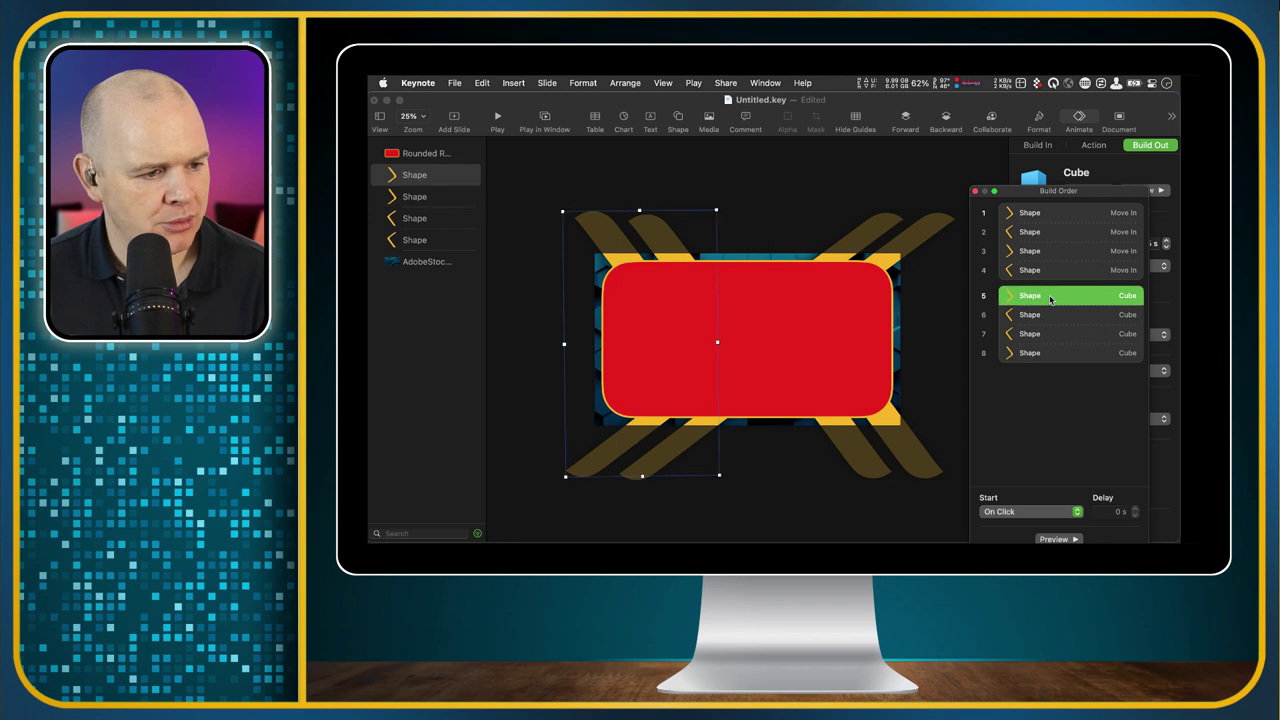
pyautogui.click(1078, 512)
pyautogui.click(1052, 524)
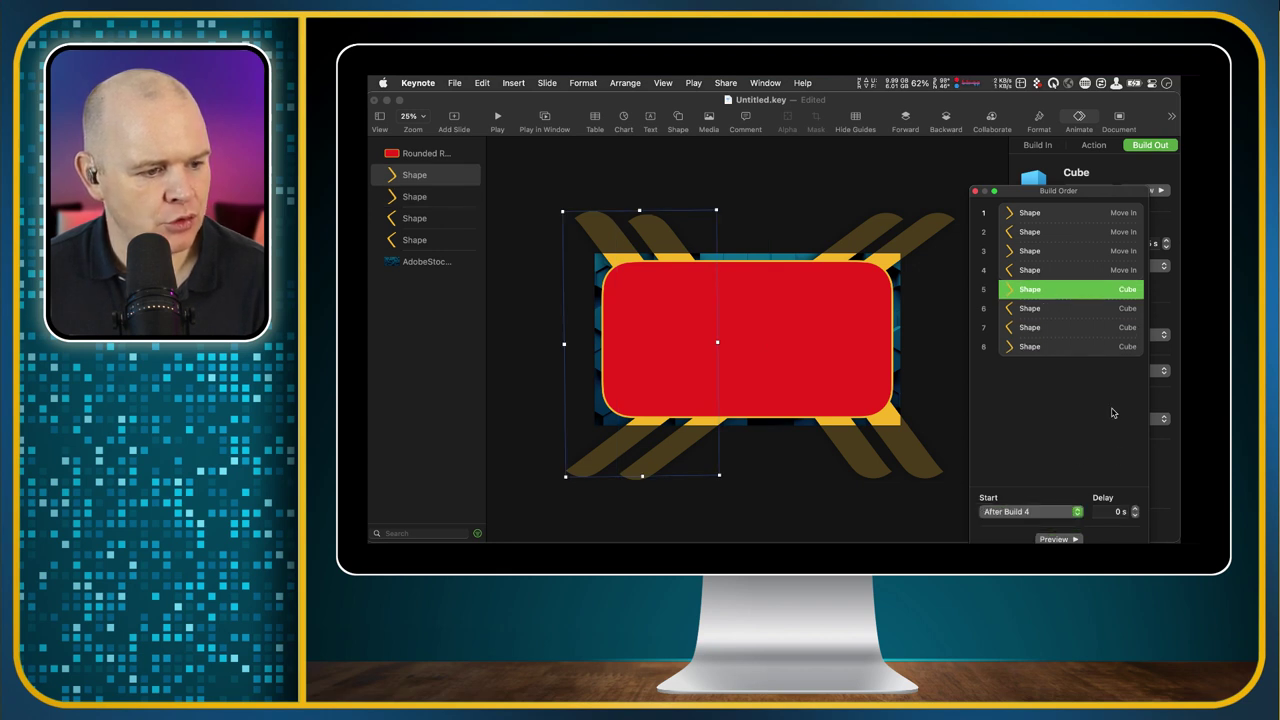
pyautogui.click(1137, 509)
pyautogui.click(1137, 509)
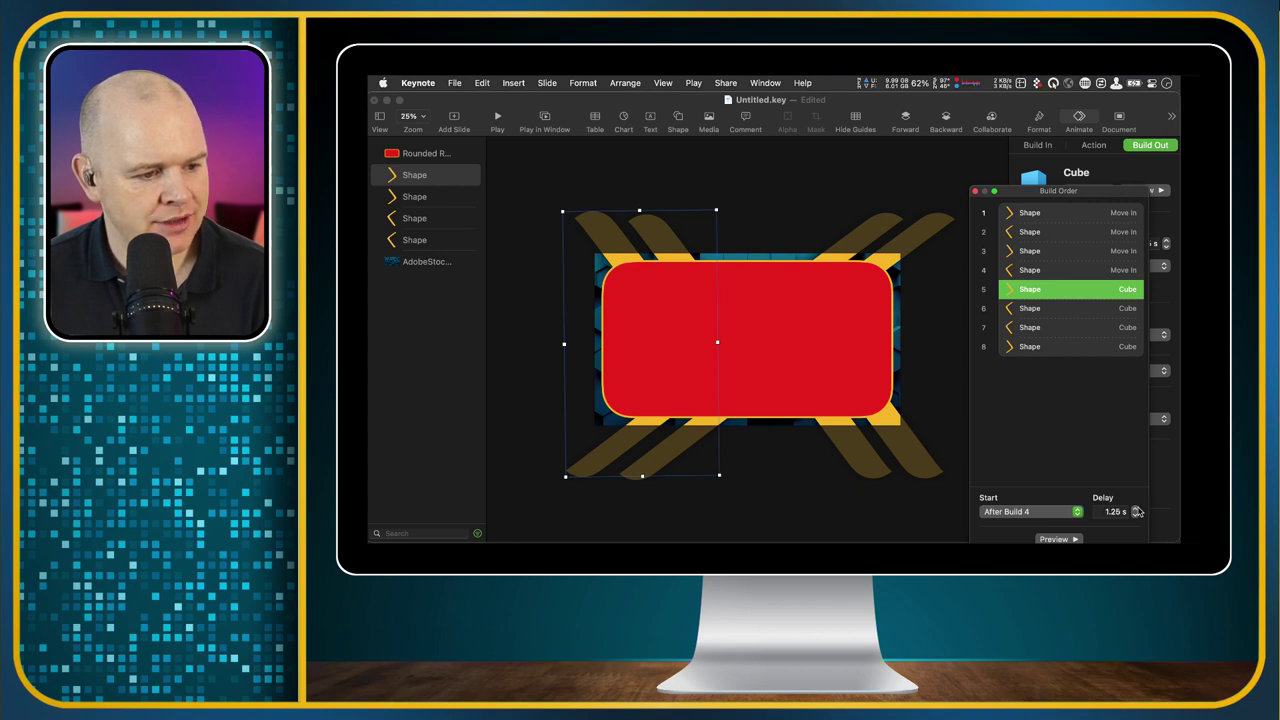
pyautogui.click(1070, 539)
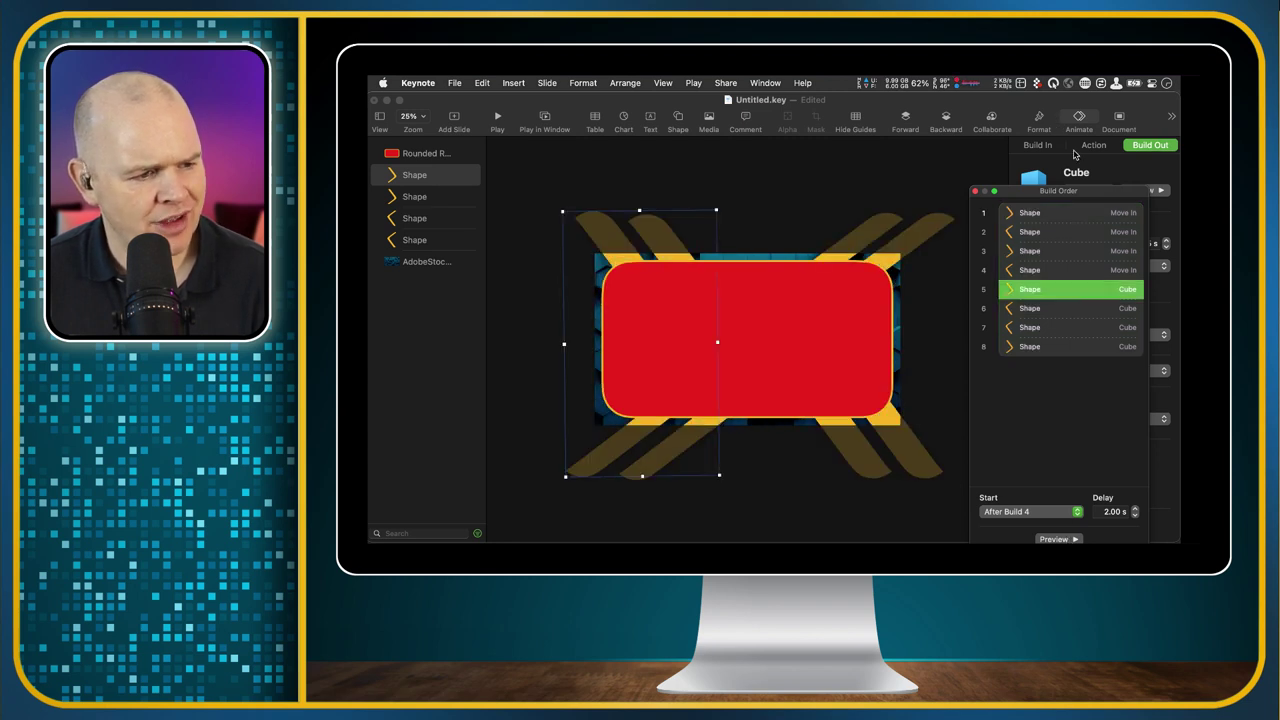
# Step: Change the Cube direction of builds 6 and 7, the right-hand chevrons, to Right to Left, and preview the sequence
pyautogui.moveTo(1095, 195); pyautogui.dragTo(1056, 188)
pyautogui.click(1007, 303)
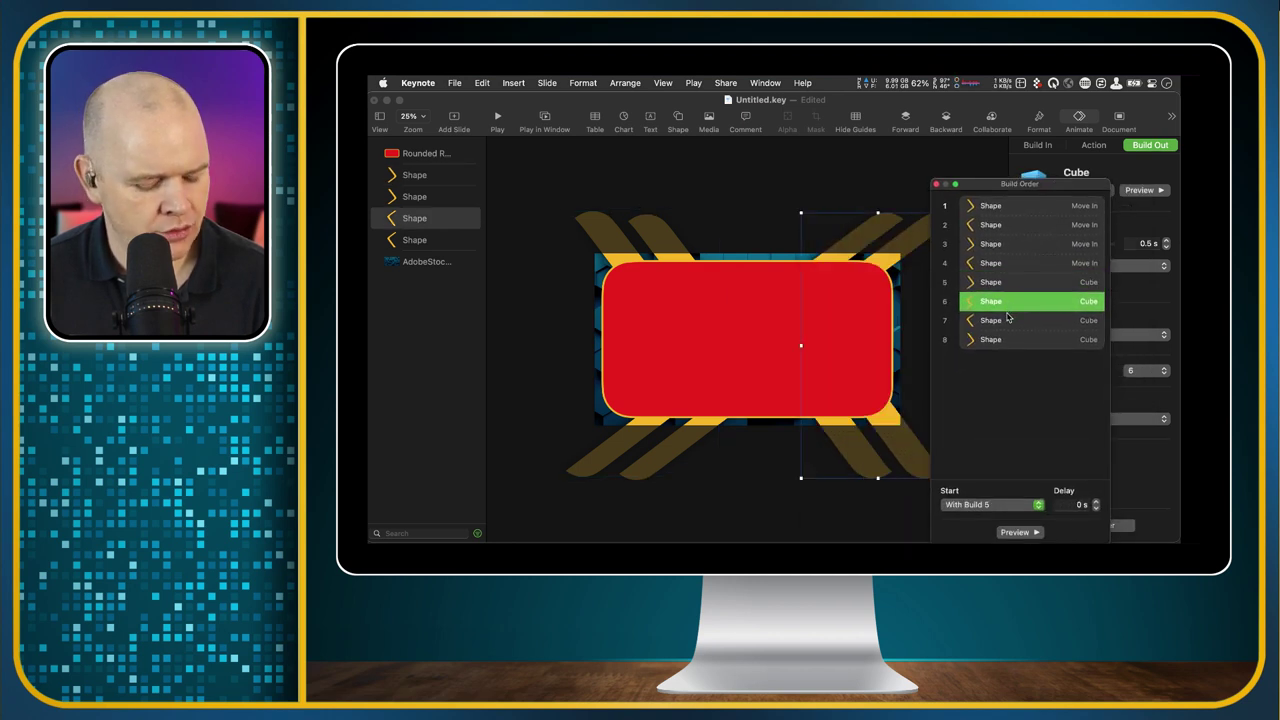
pyautogui.keyDown('shift'); pyautogui.click(1005, 320); pyautogui.keyUp('shift')
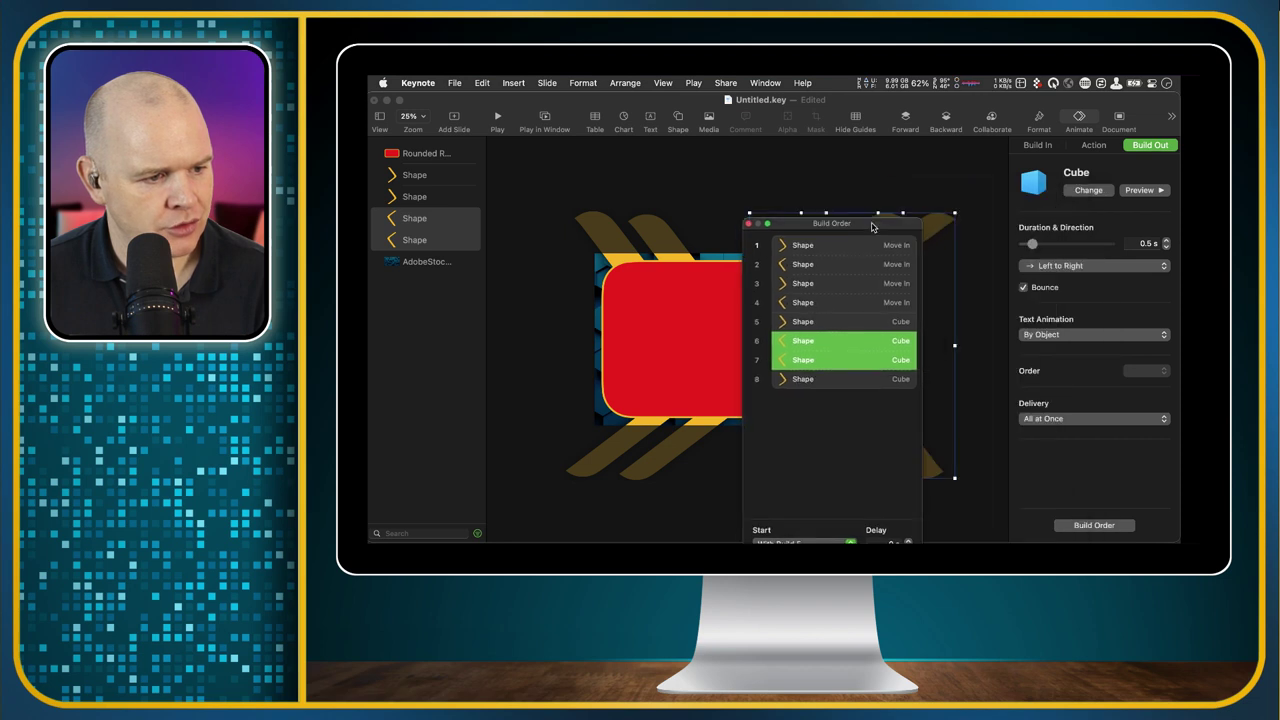
pyautogui.moveTo(1058, 188); pyautogui.dragTo(866, 233)
pyautogui.click(1127, 267)
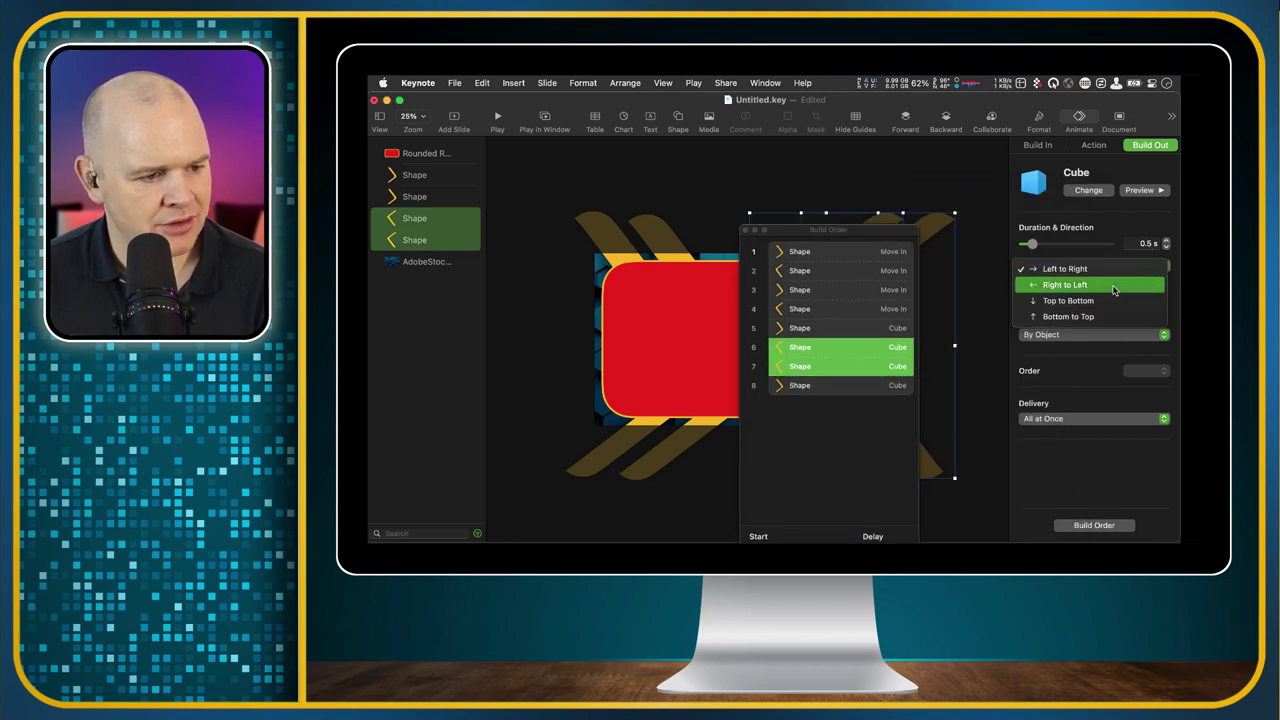
pyautogui.click(1112, 286)
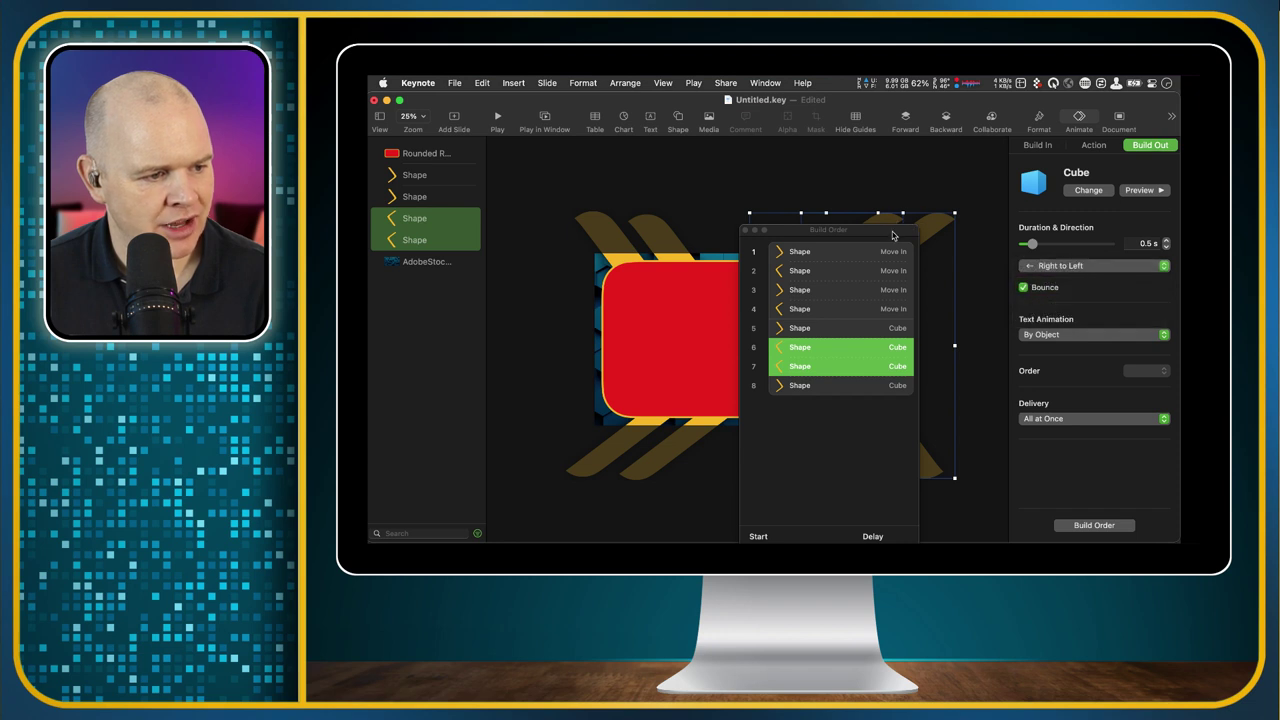
pyautogui.moveTo(893, 235); pyautogui.dragTo(1082, 163)
pyautogui.click(1018, 505)
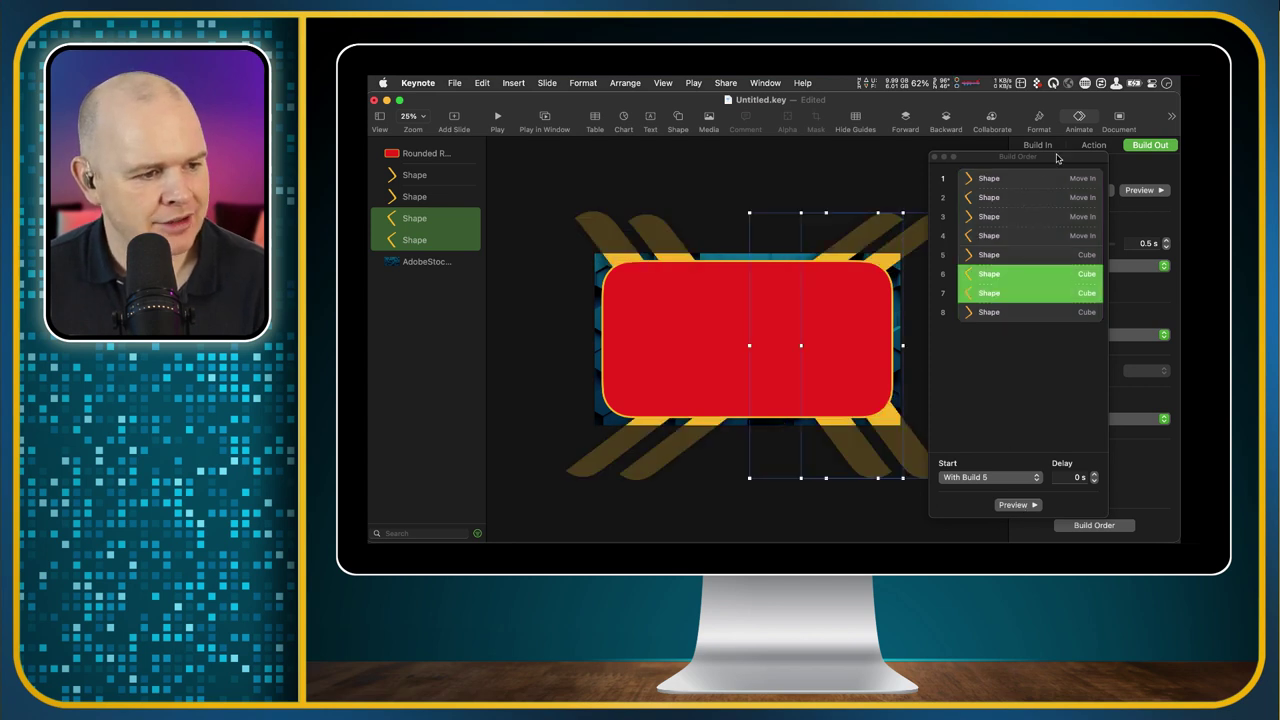
pyautogui.moveTo(1057, 158); pyautogui.dragTo(1120, 165)
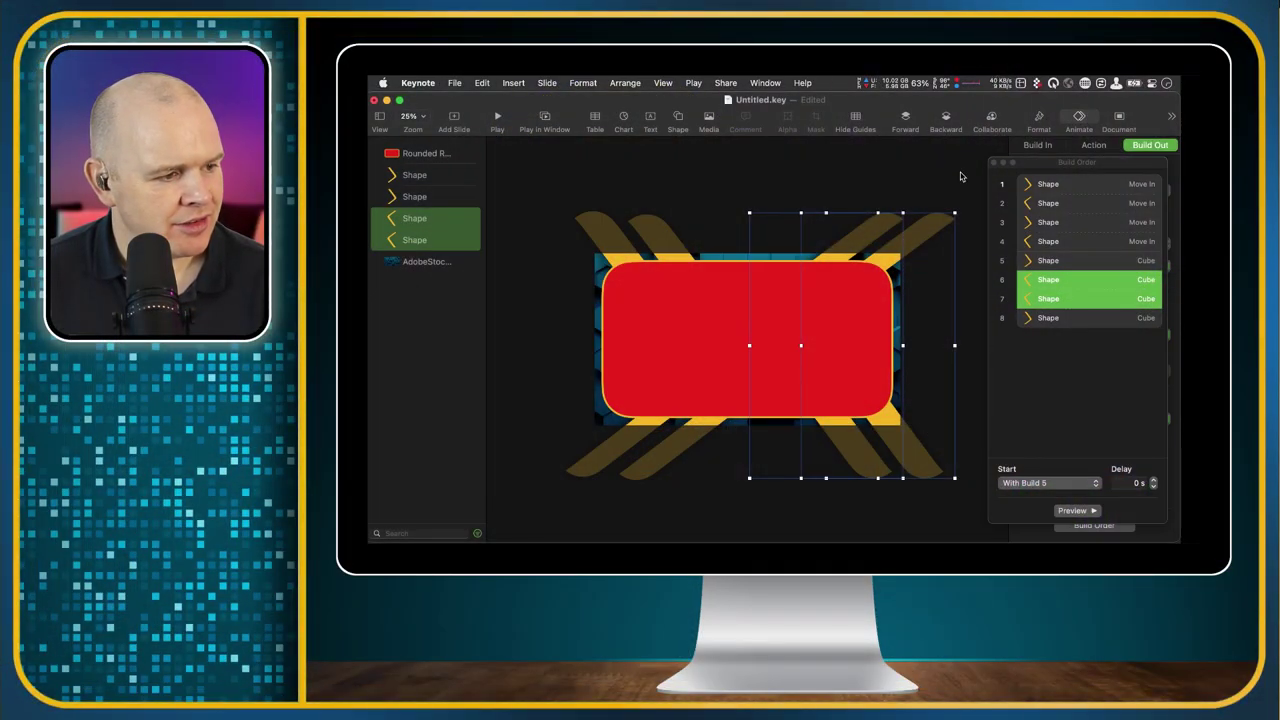
# Step: Insert a square and stretch it into a tall, narrow rectangle reaching beyond the slide's upper and lower edges near the centre
pyautogui.click(679, 118)
pyautogui.click(670, 218)
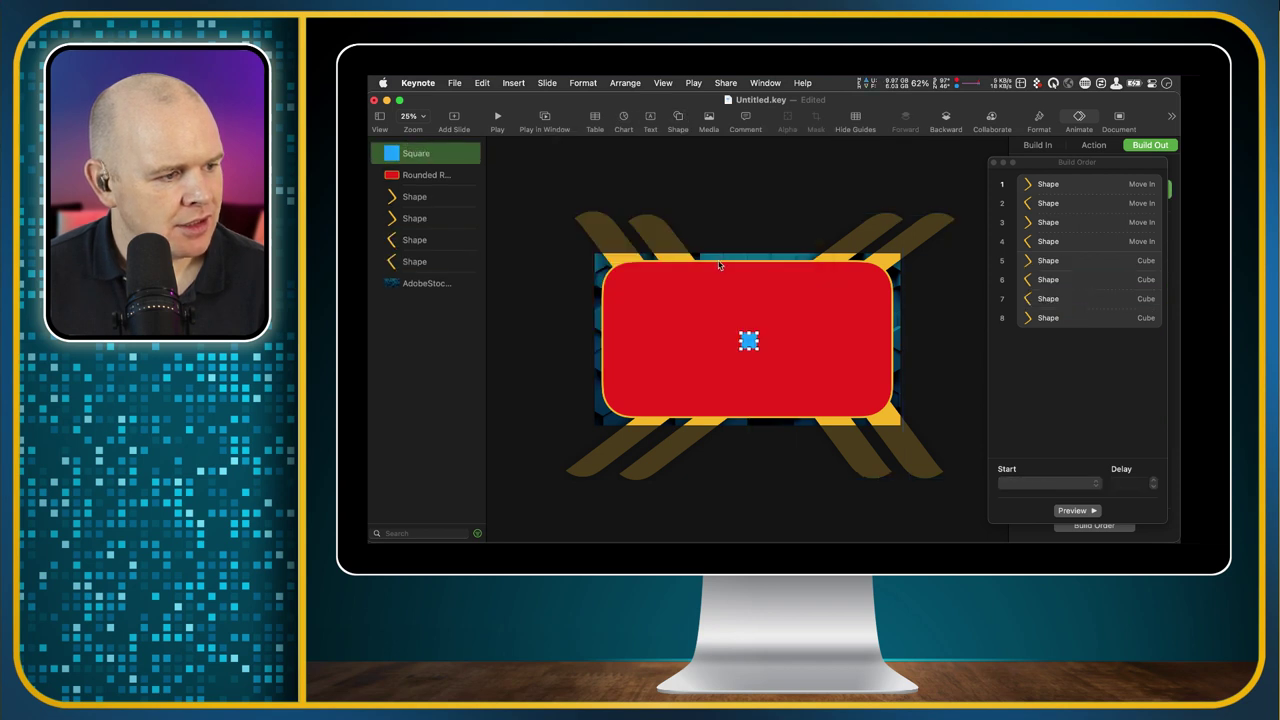
pyautogui.moveTo(748, 331); pyautogui.dragTo(748, 198)
pyautogui.moveTo(745, 350); pyautogui.dragTo(748, 490)
pyautogui.moveTo(740, 344)
pyautogui.mouseDown()
pyautogui.moveTo(711, 344)
pyautogui.moveTo(721, 316)
pyautogui.moveTo(707, 314)
pyautogui.moveTo(731, 337)
pyautogui.mouseUp()
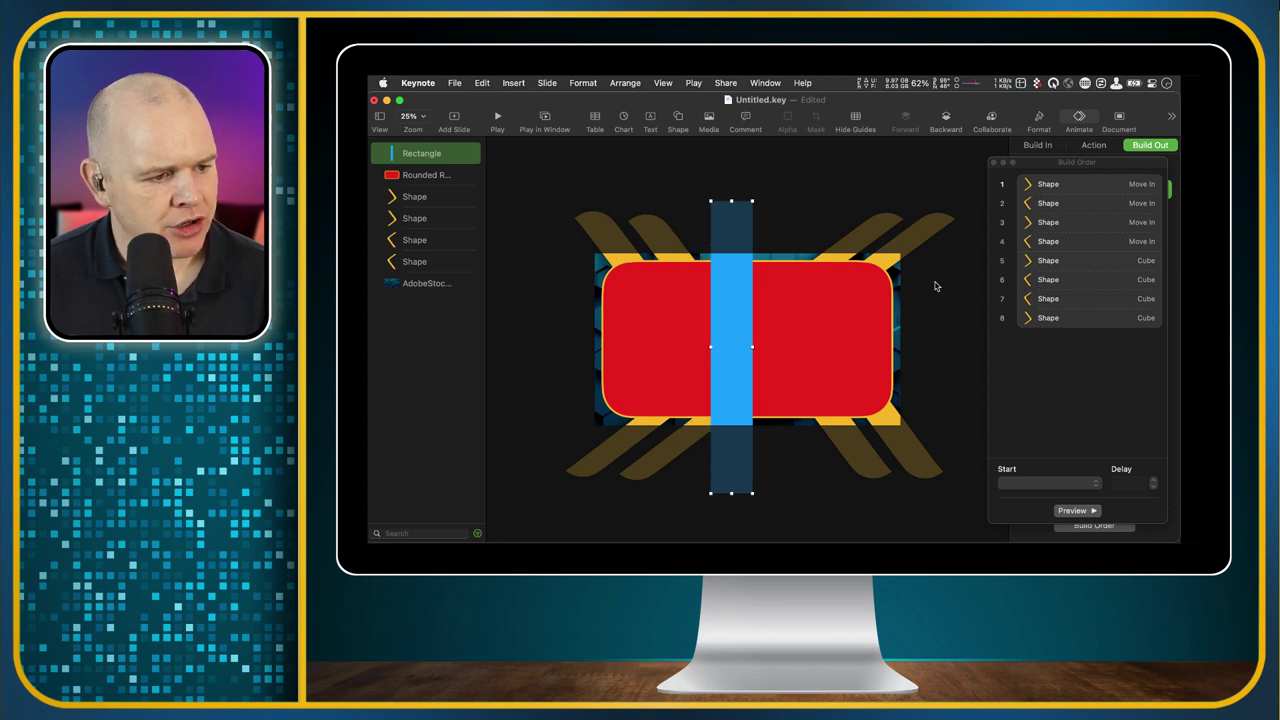
# Step: Close the Build Order window, give the tall rectangle an Advanced Gradient Fill and delete the gradient's middle stop
pyautogui.click(994, 162)
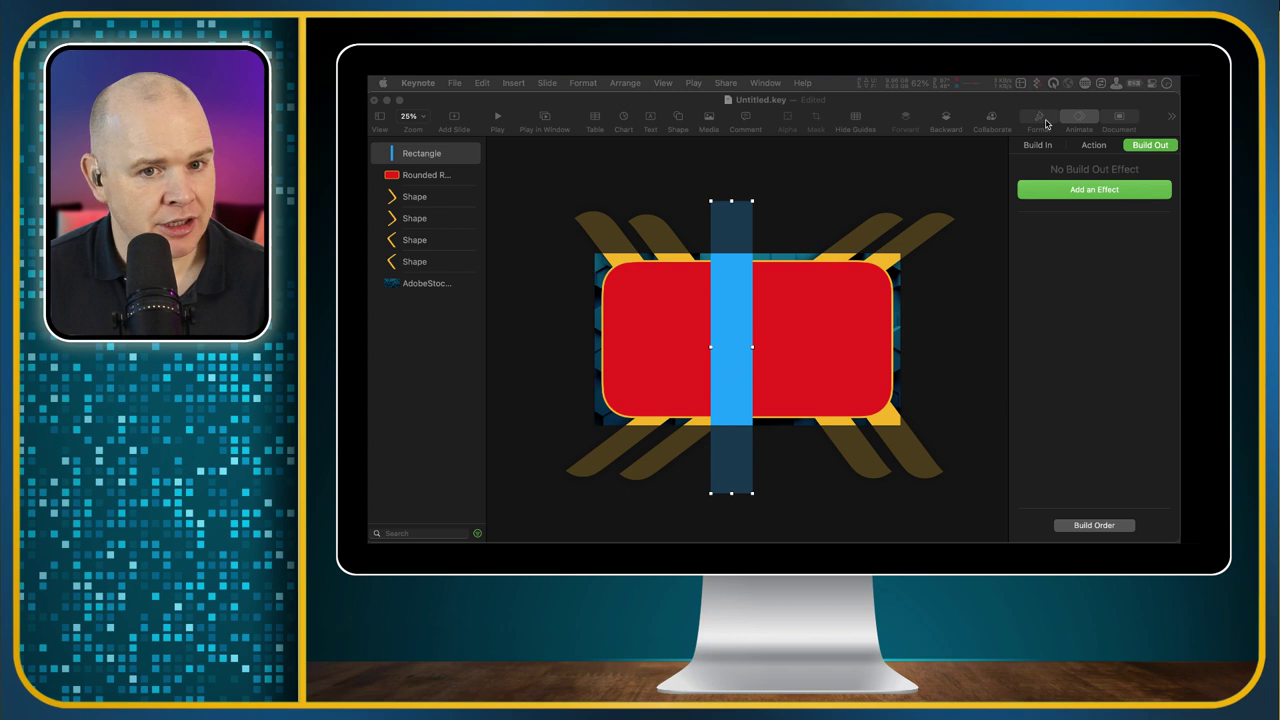
pyautogui.click(965, 269)
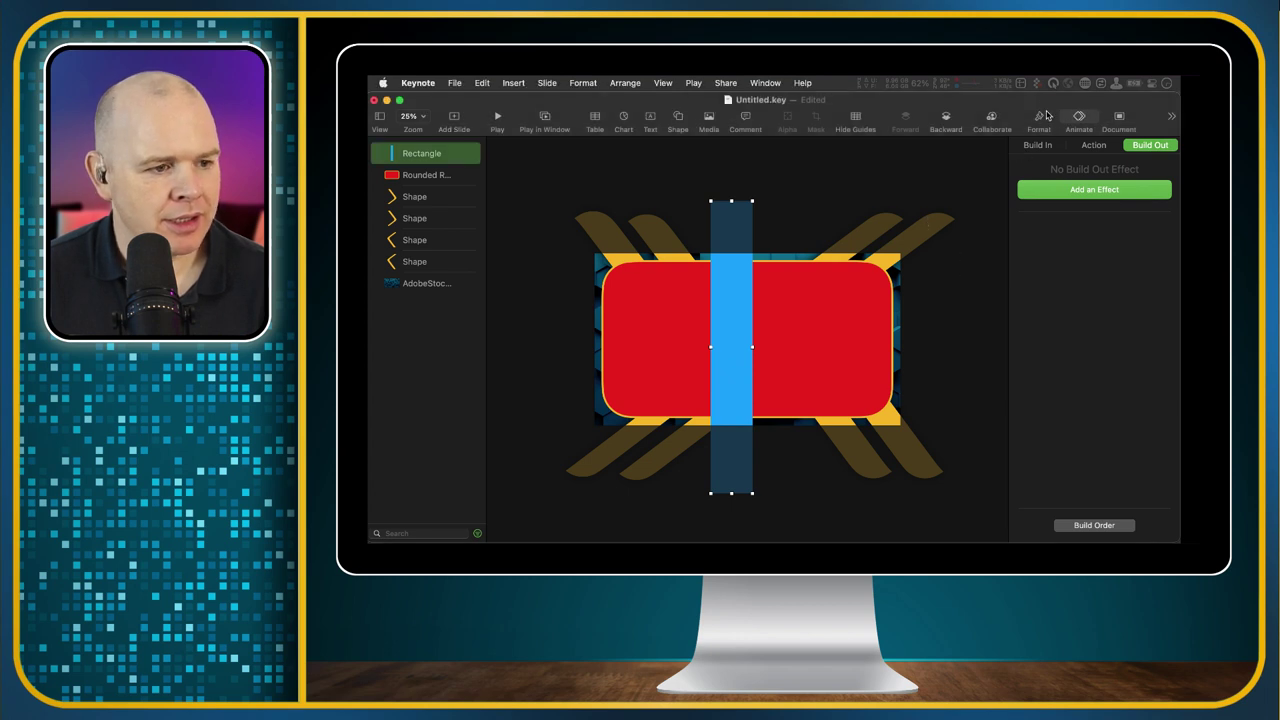
pyautogui.click(1040, 118)
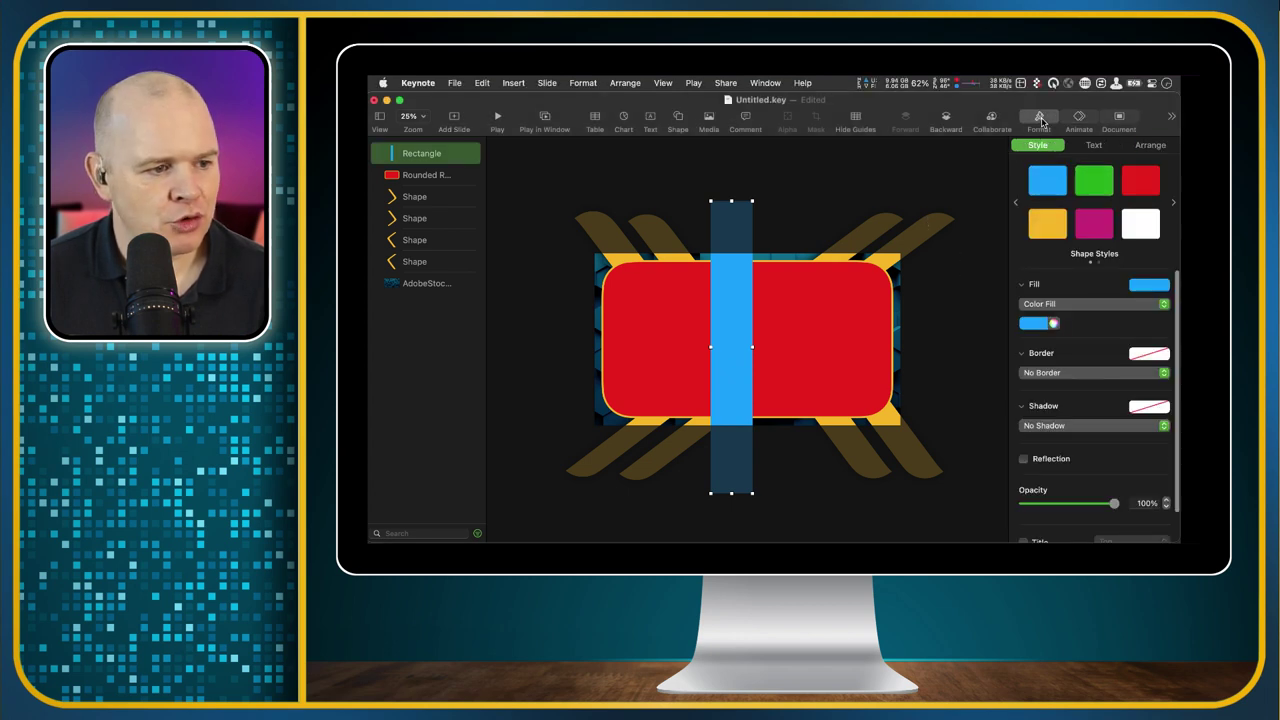
pyautogui.click(1045, 304)
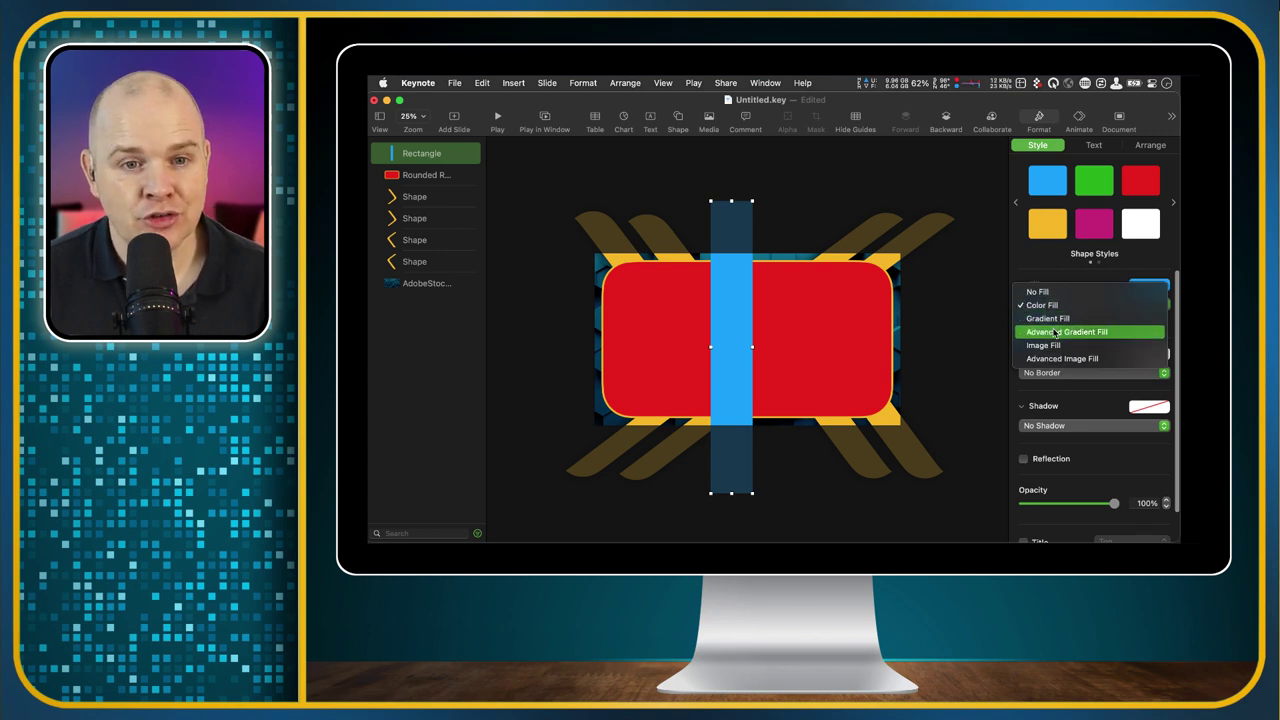
pyautogui.click(1055, 333)
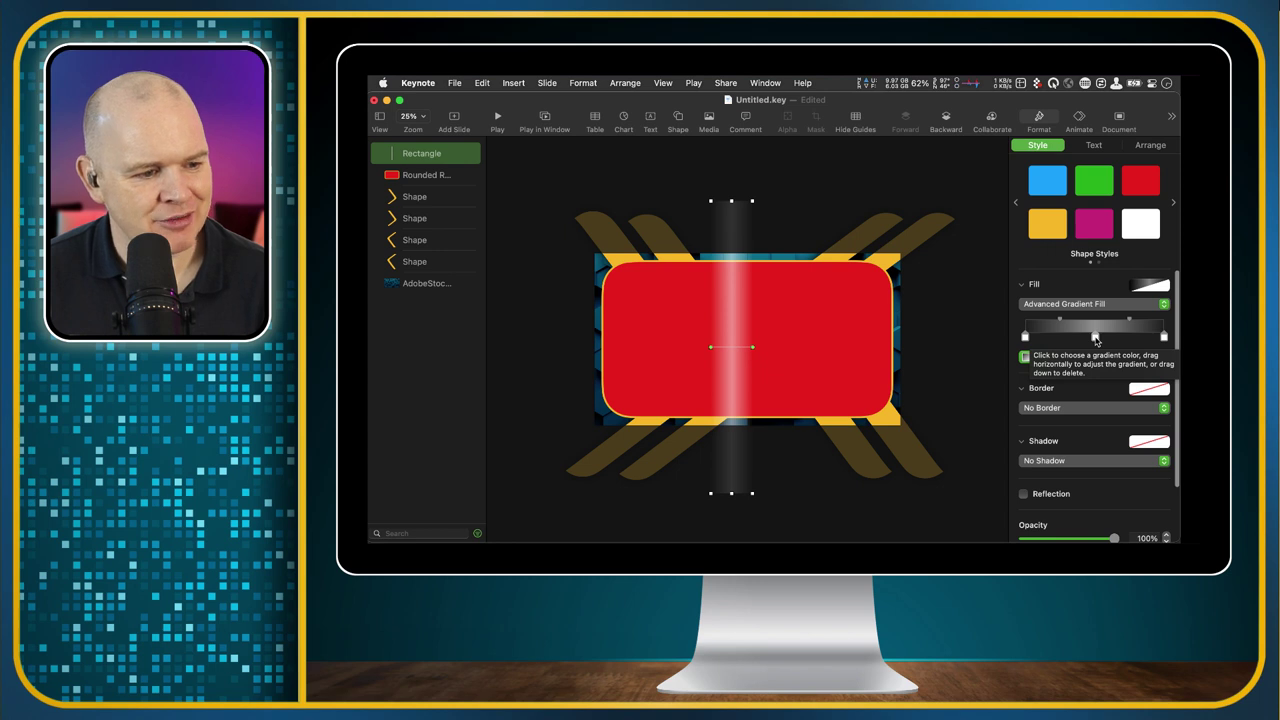
pyautogui.doubleClick(1094, 337)
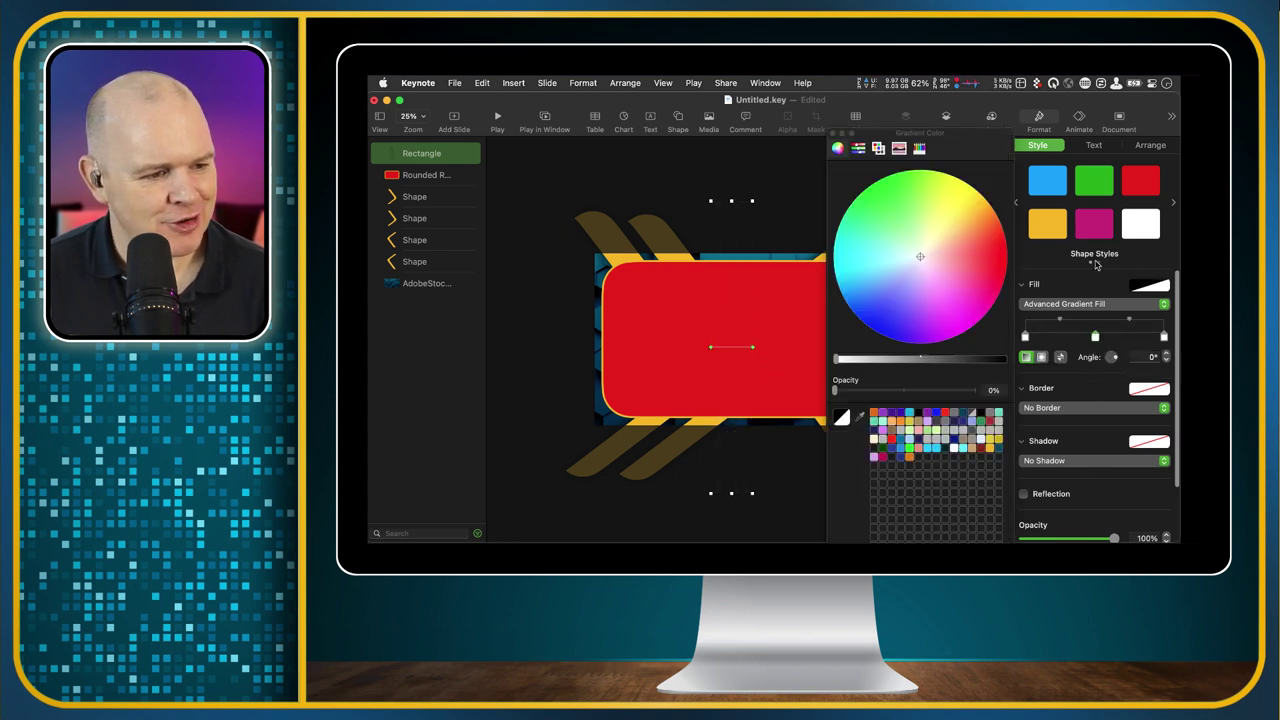
pyautogui.moveTo(1097, 340); pyautogui.dragTo(1098, 382)
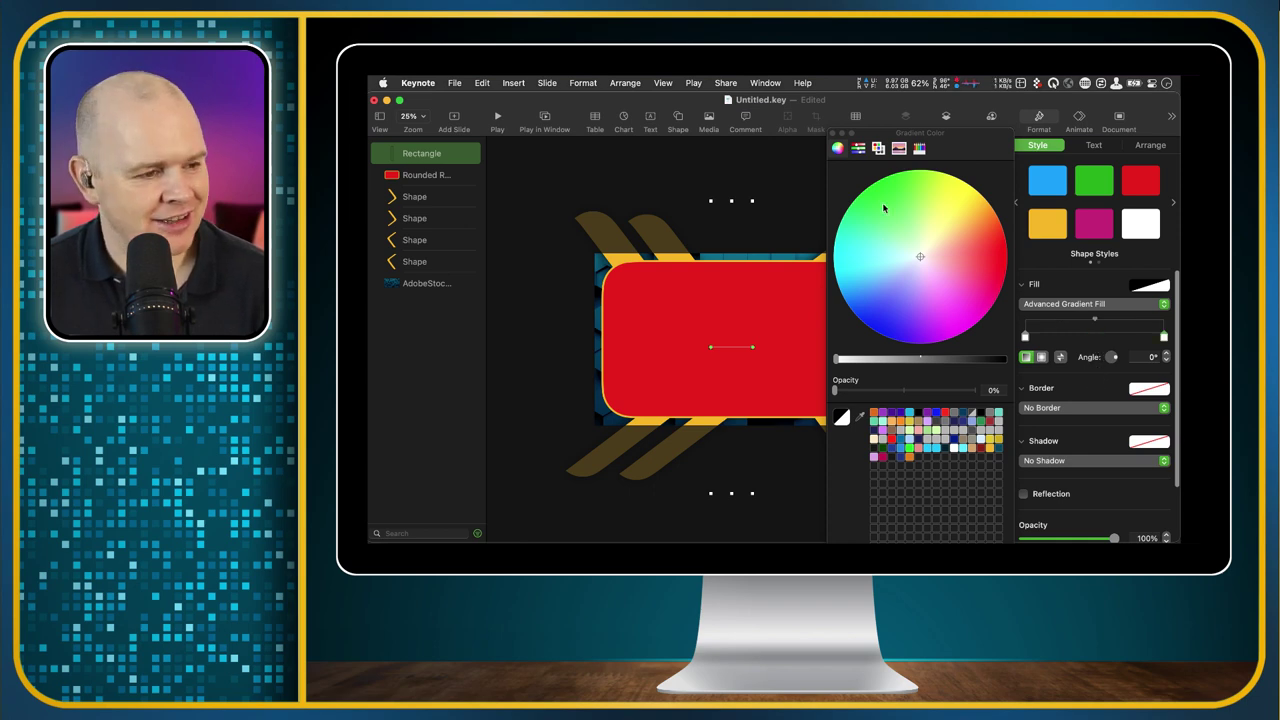
# Step: Colour the rectangle gradient's right stop white and its left stop golden yellow
pyautogui.moveTo(962, 141); pyautogui.dragTo(996, 168)
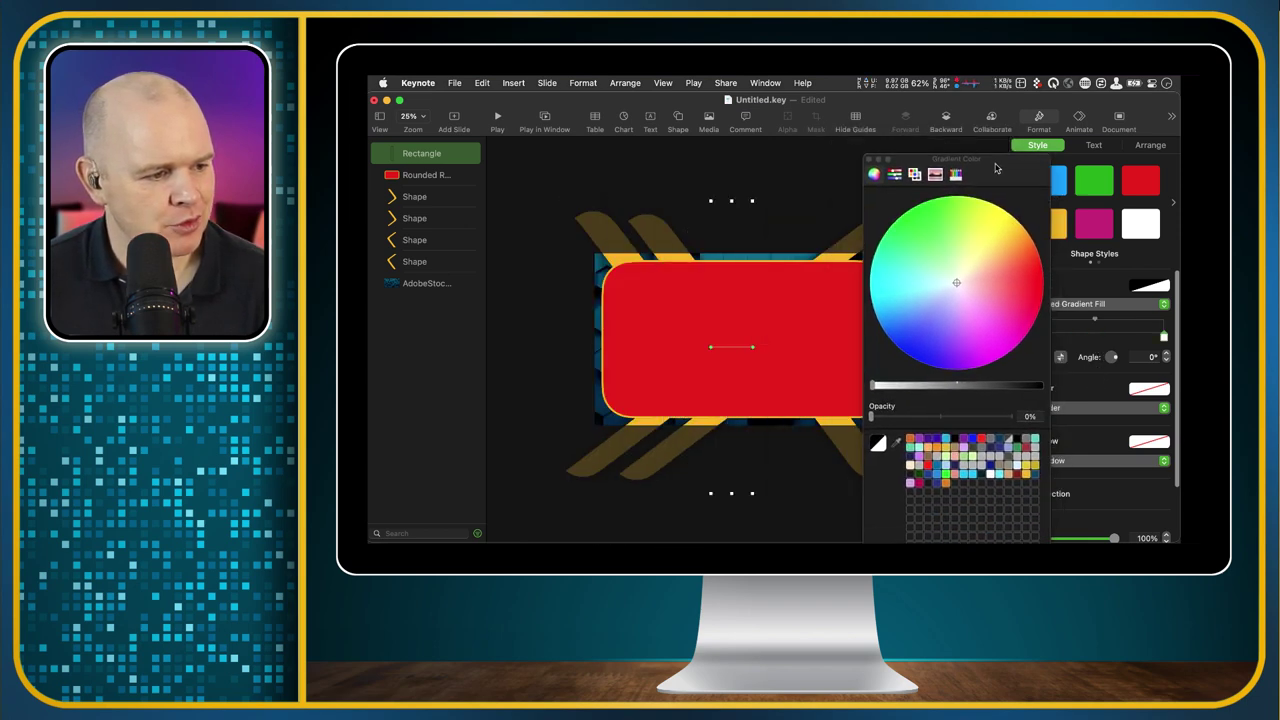
pyautogui.click(993, 475)
pyautogui.moveTo(1005, 161); pyautogui.dragTo(714, 169)
pyautogui.click(1025, 338)
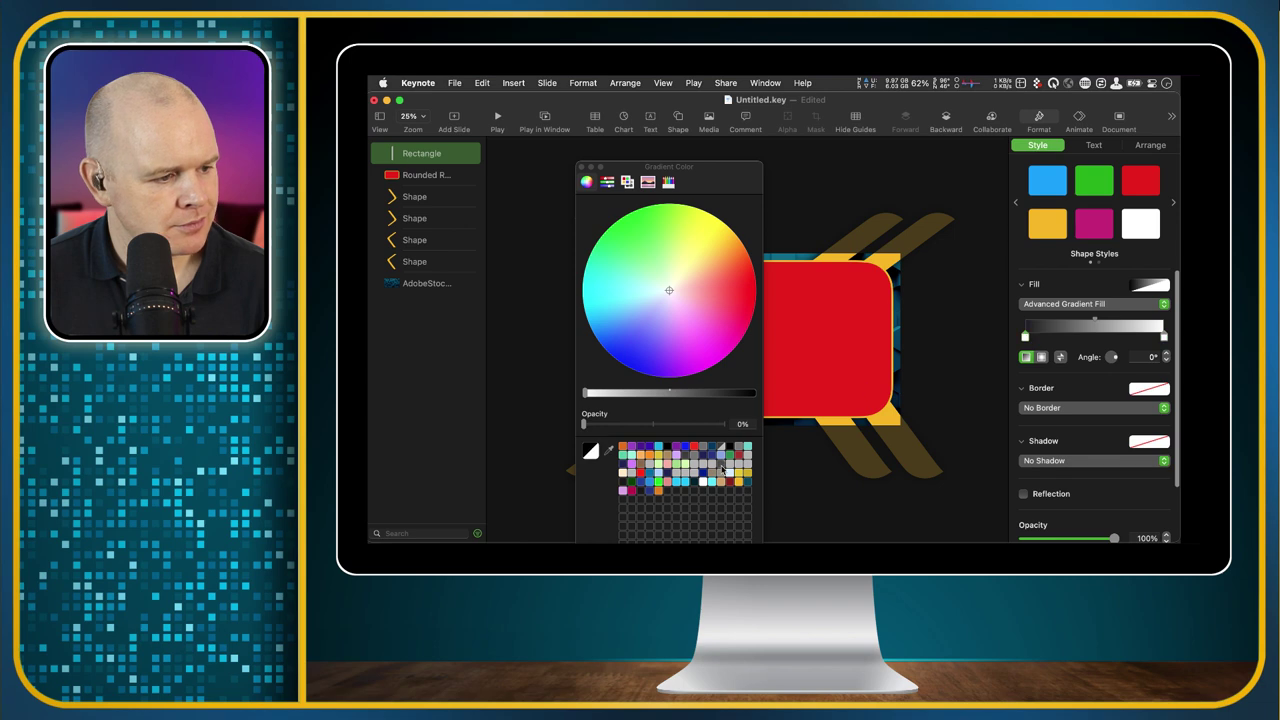
pyautogui.click(739, 484)
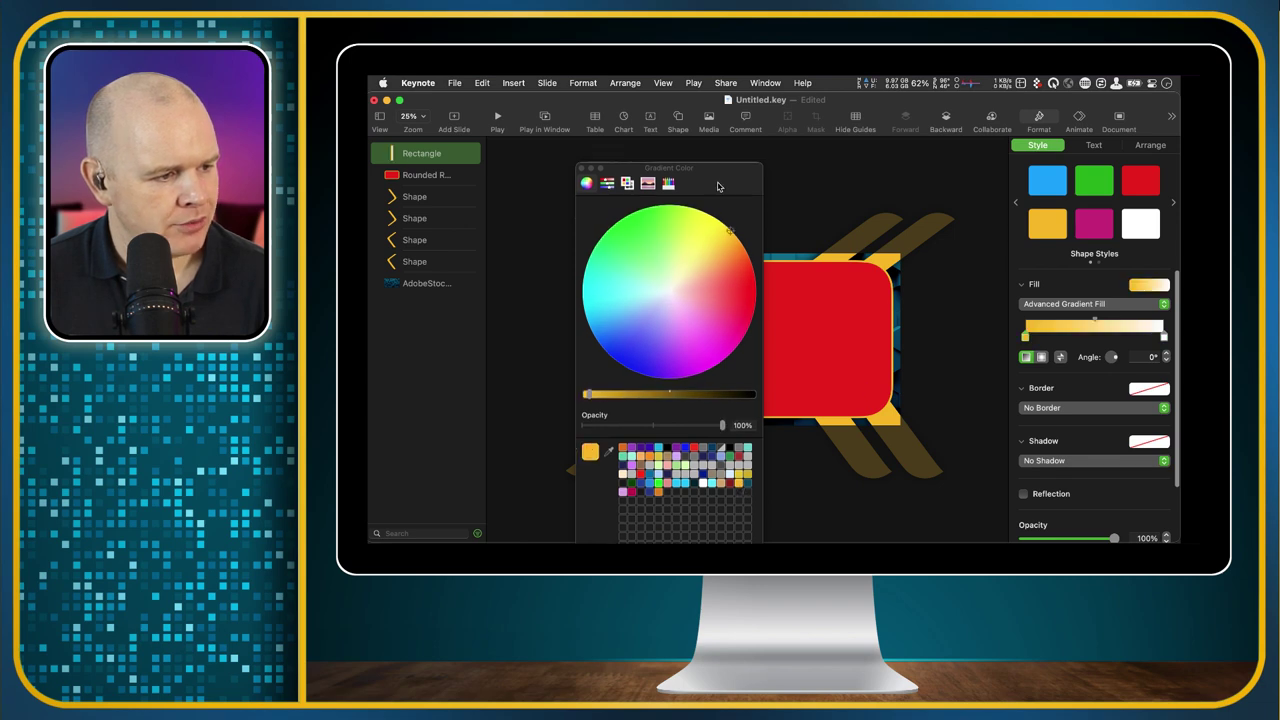
# Step: Colour the rectangle gradient's left stop white and add a white middle stop halfway between the two end stops
pyautogui.moveTo(717, 183); pyautogui.dragTo(967, 307)
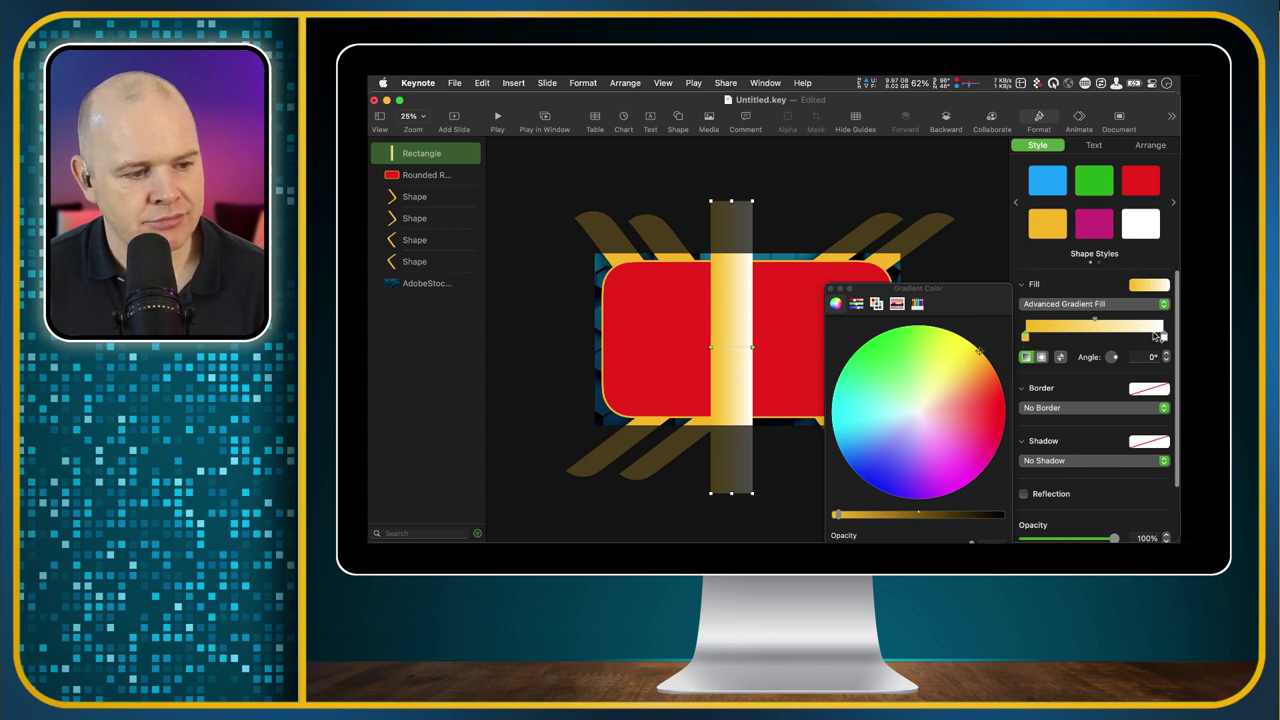
pyautogui.moveTo(977, 304); pyautogui.dragTo(952, 223)
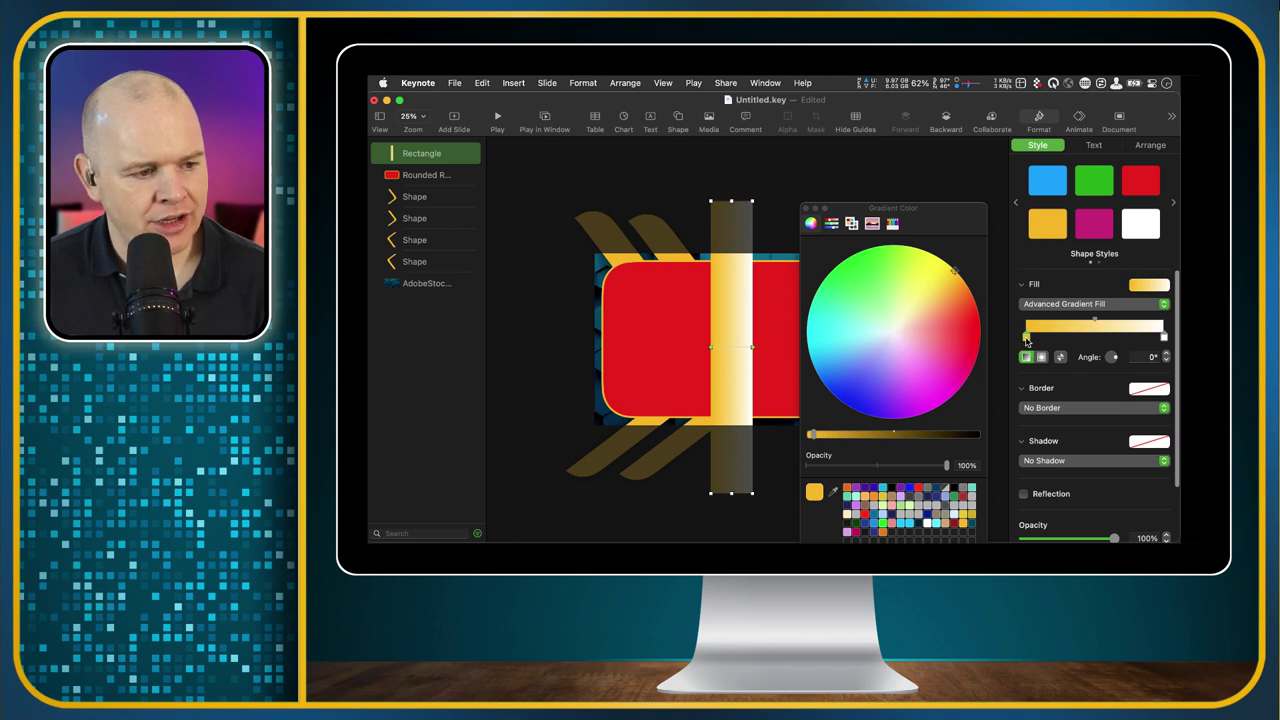
pyautogui.click(928, 524)
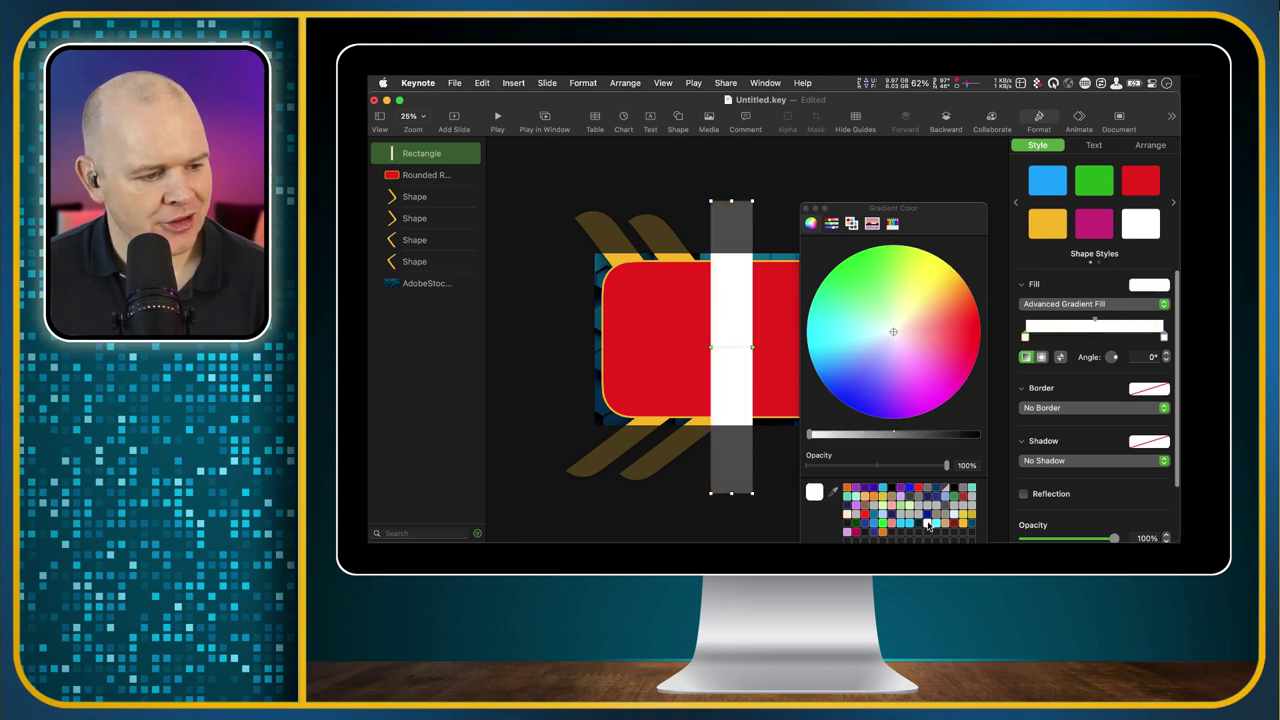
pyautogui.click(1164, 337)
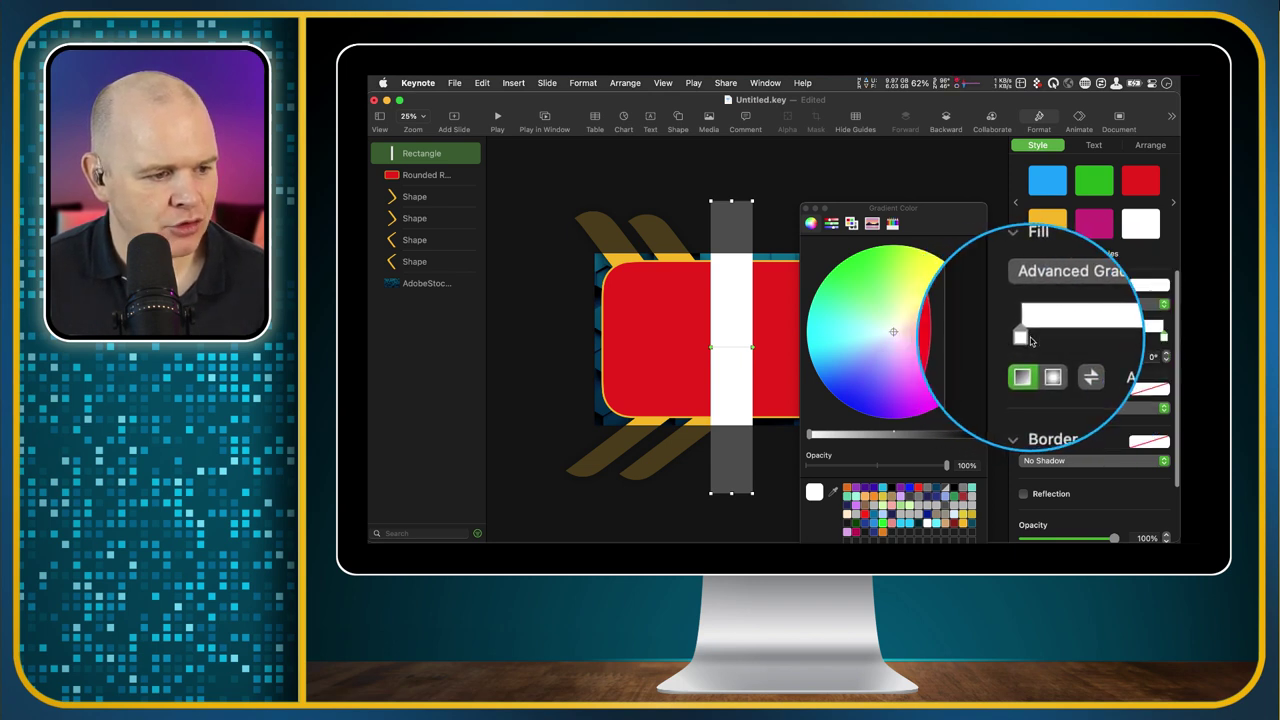
pyautogui.click(1099, 339)
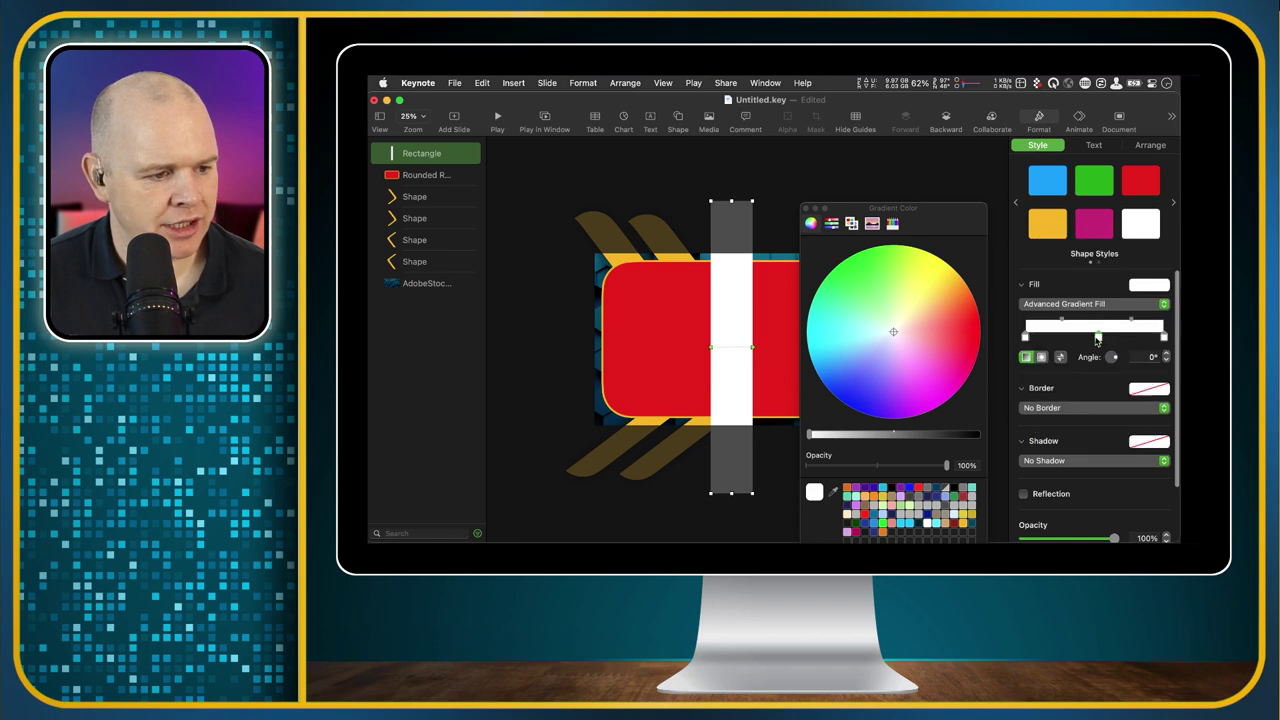
pyautogui.moveTo(1097, 340); pyautogui.dragTo(1022, 343)
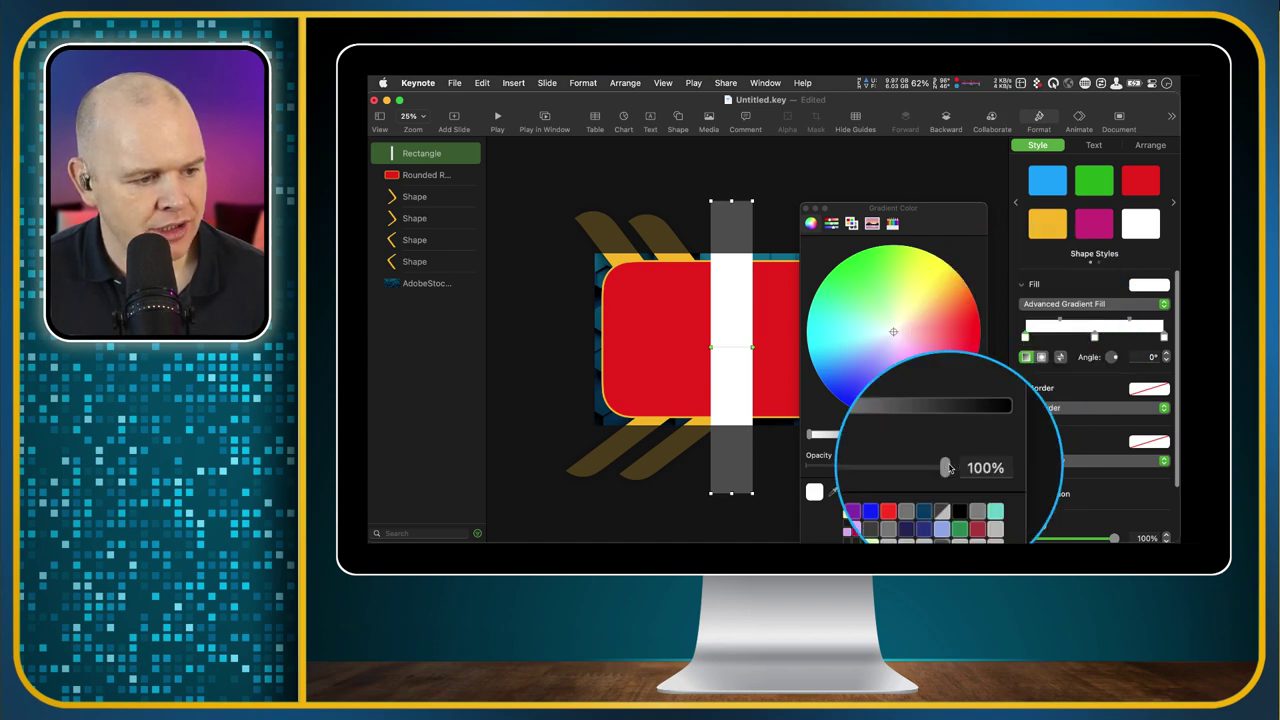
# Step: Set the gradient's left and right stops to 0% opacity and the middle stop to 53%, and close the colour window
pyautogui.moveTo(950, 467); pyautogui.dragTo(800, 468)
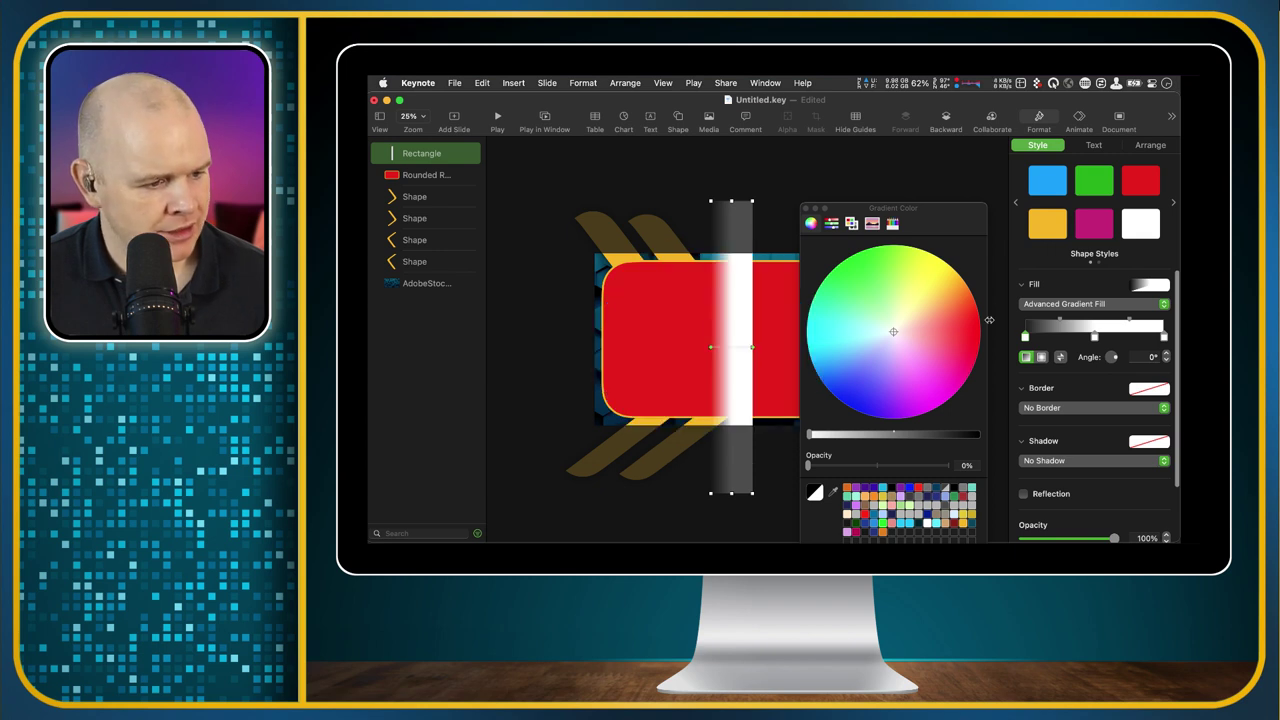
pyautogui.click(1164, 337)
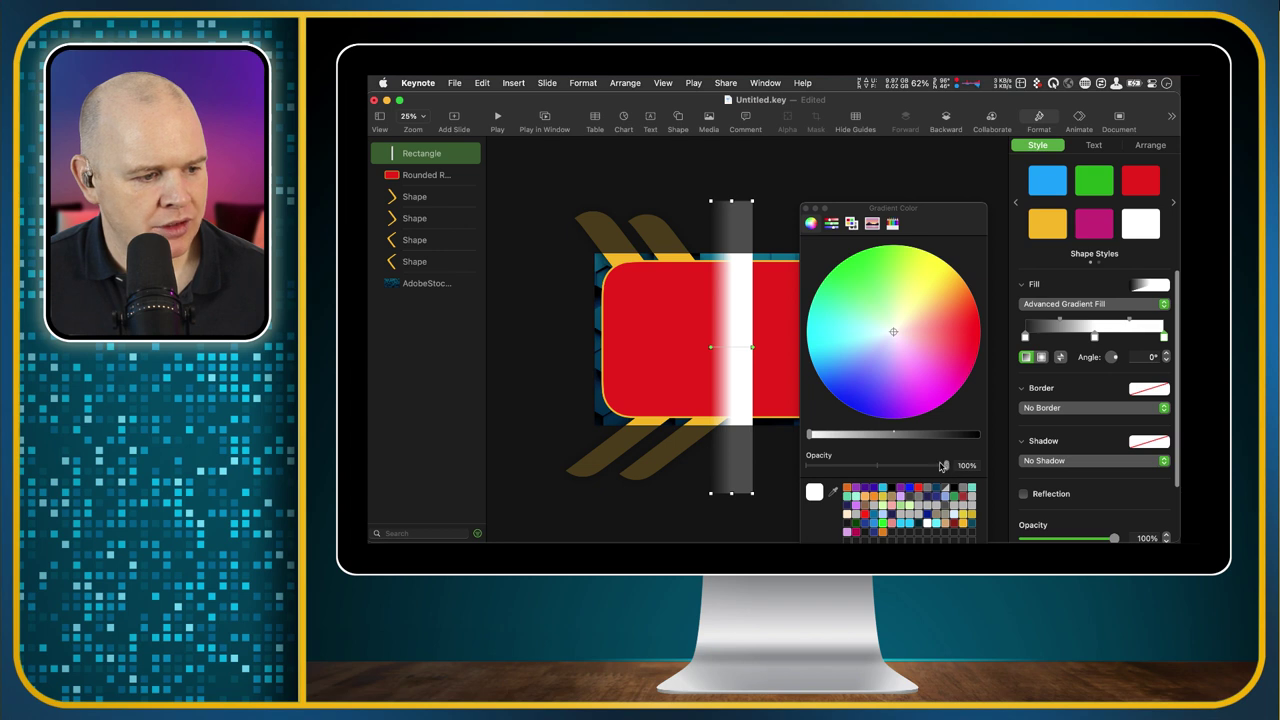
pyautogui.moveTo(946, 465); pyautogui.dragTo(806, 467)
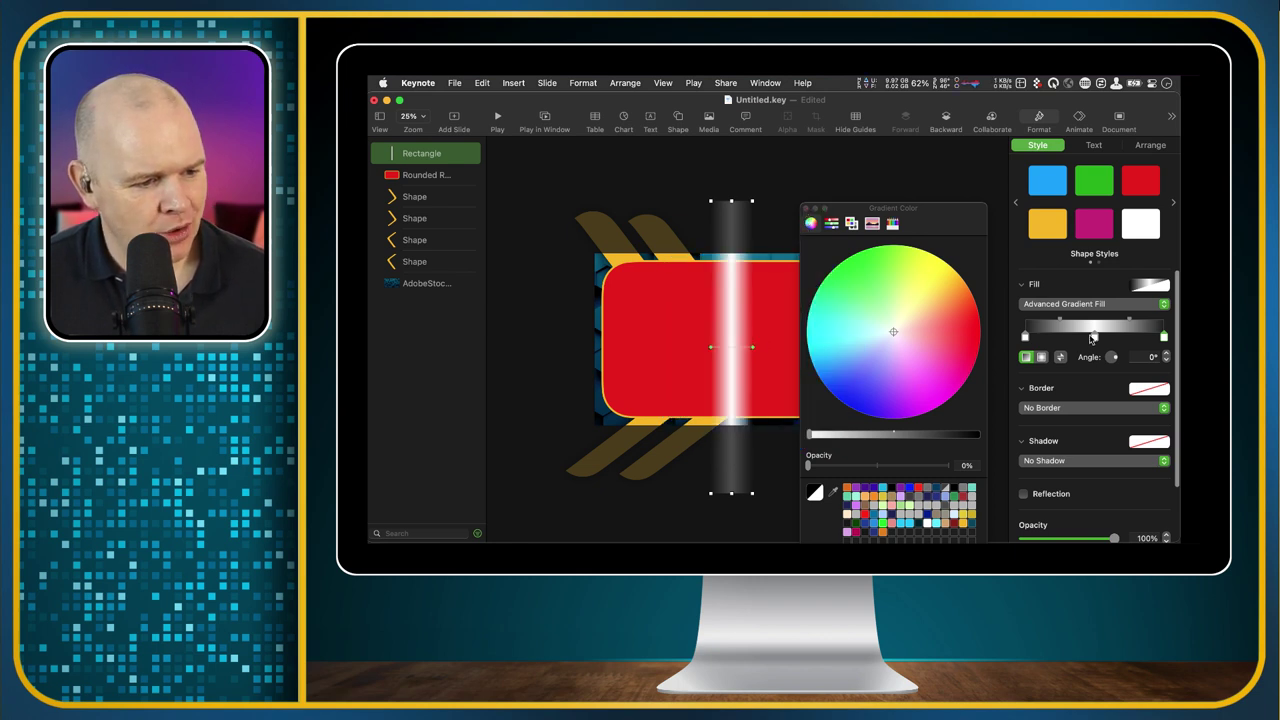
pyautogui.moveTo(808, 465); pyautogui.dragTo(881, 470)
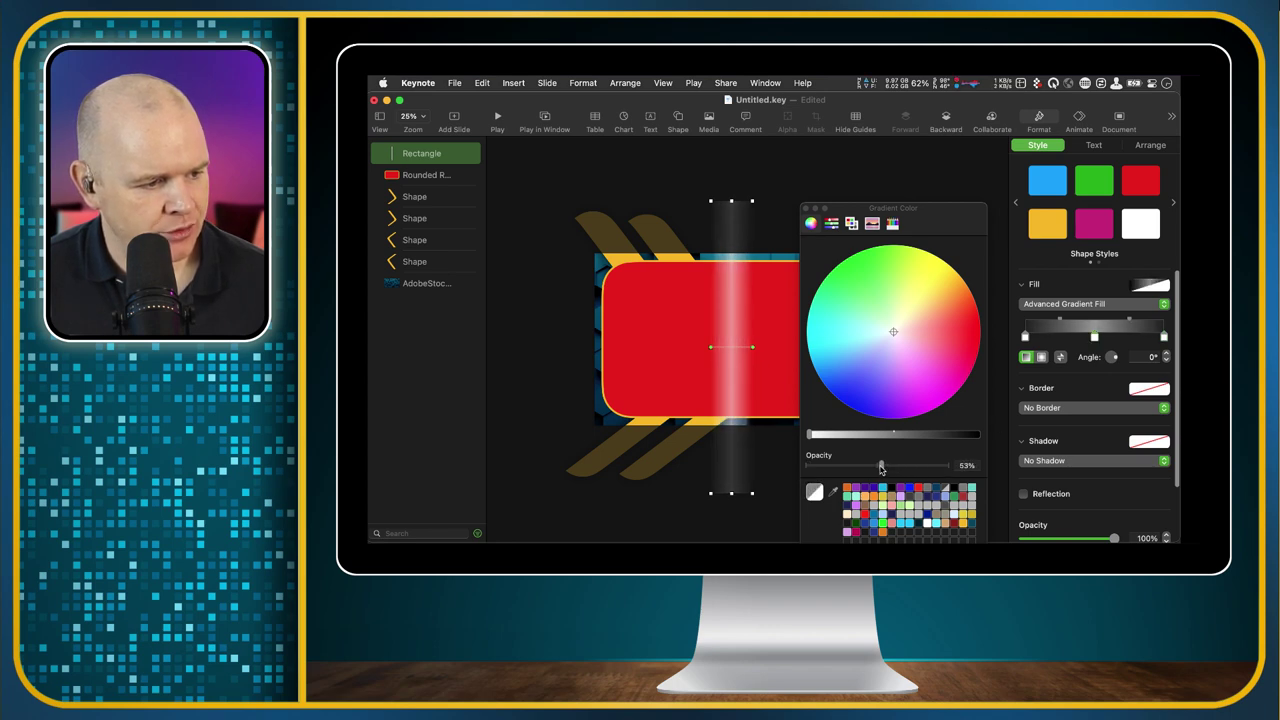
pyautogui.click(808, 210)
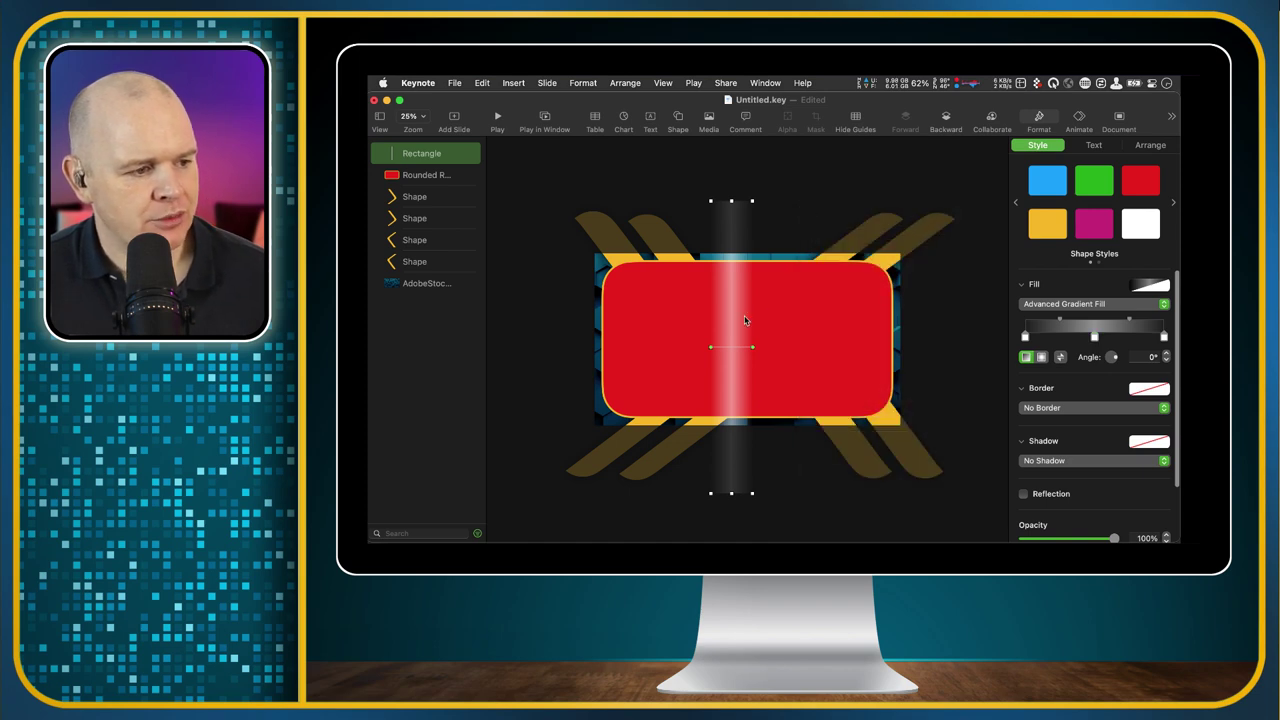
# Step: Reposition the translucent bar near the slide's centre and rotate it so its upper end leans left
pyautogui.moveTo(729, 323); pyautogui.dragTo(752, 315)
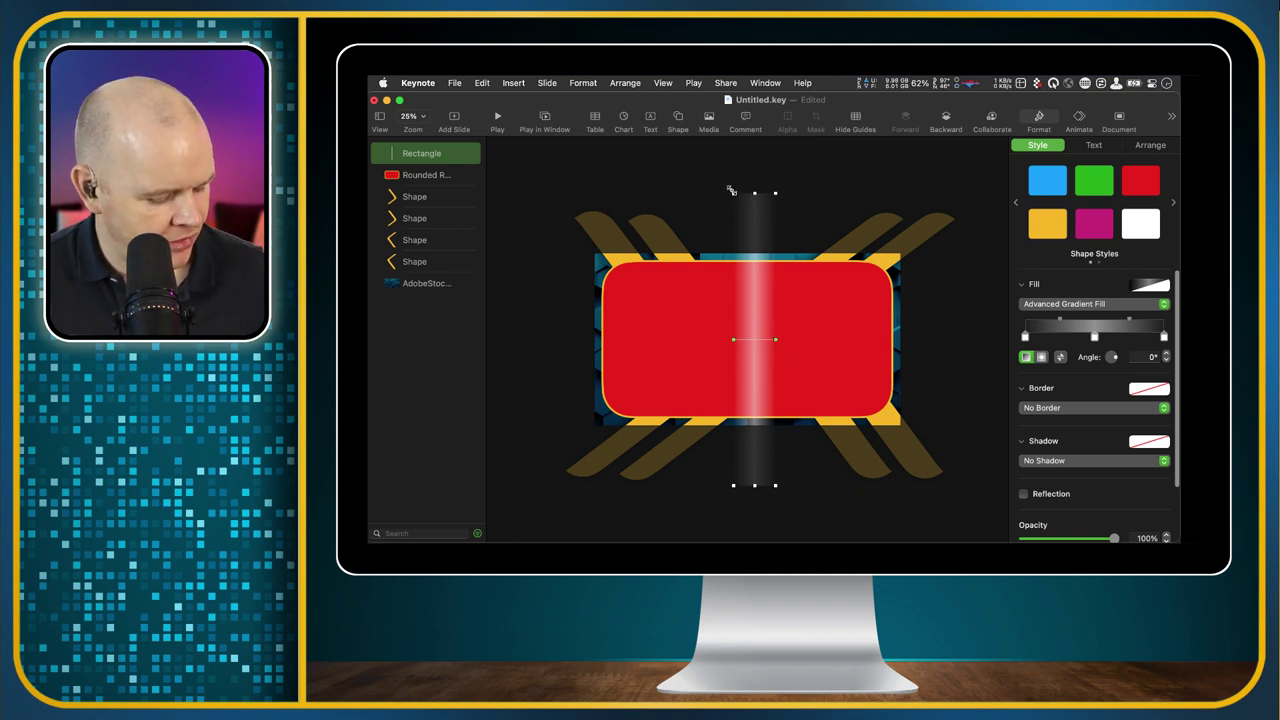
pyautogui.moveTo(733, 193); pyautogui.dragTo(676, 200)
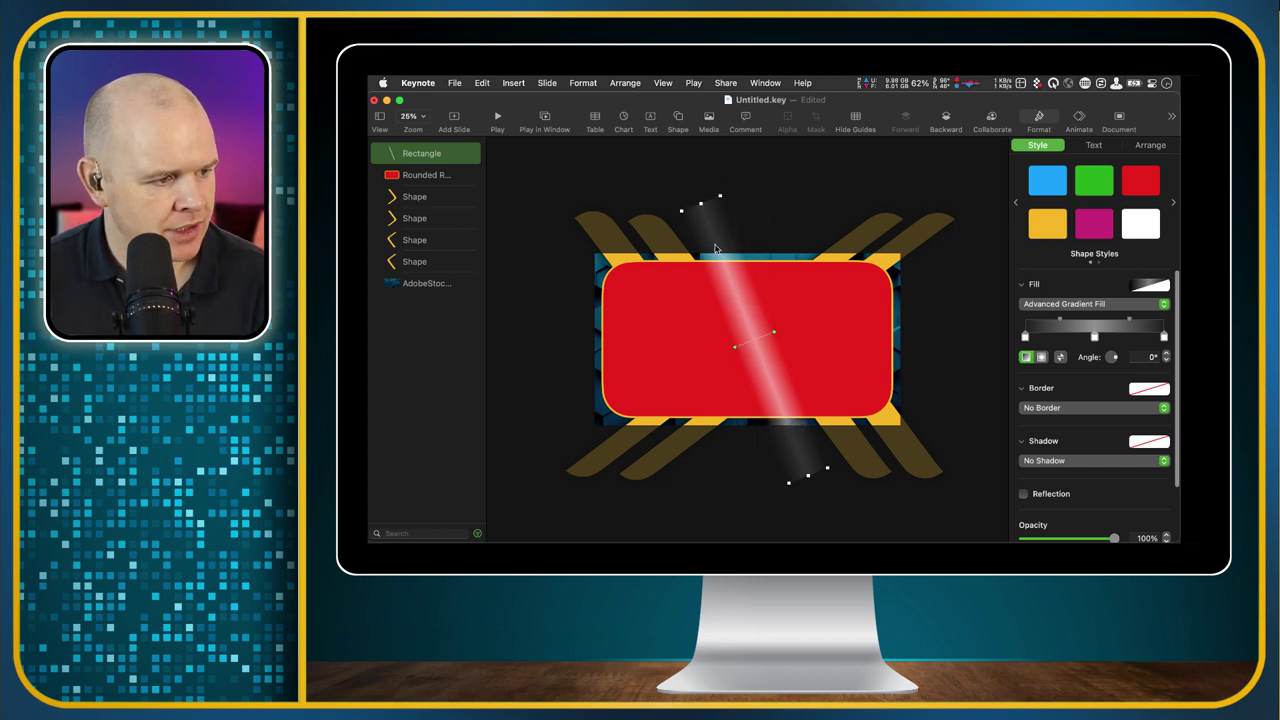
pyautogui.moveTo(718, 248); pyautogui.dragTo(753, 246)
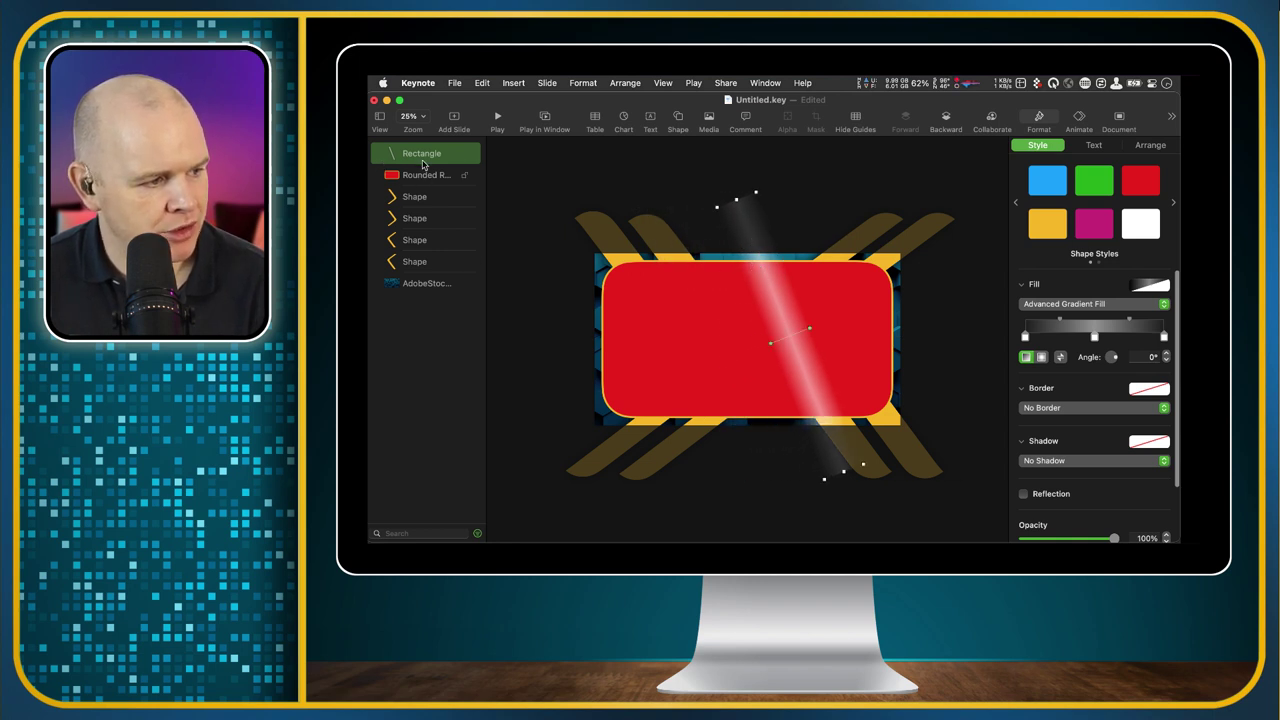
# Step: Stack the red rounded rectangle above the slanted bar and duplicate the bar so two parallel bars cross the slide's centre
pyautogui.moveTo(425, 181); pyautogui.dragTo(423, 148)
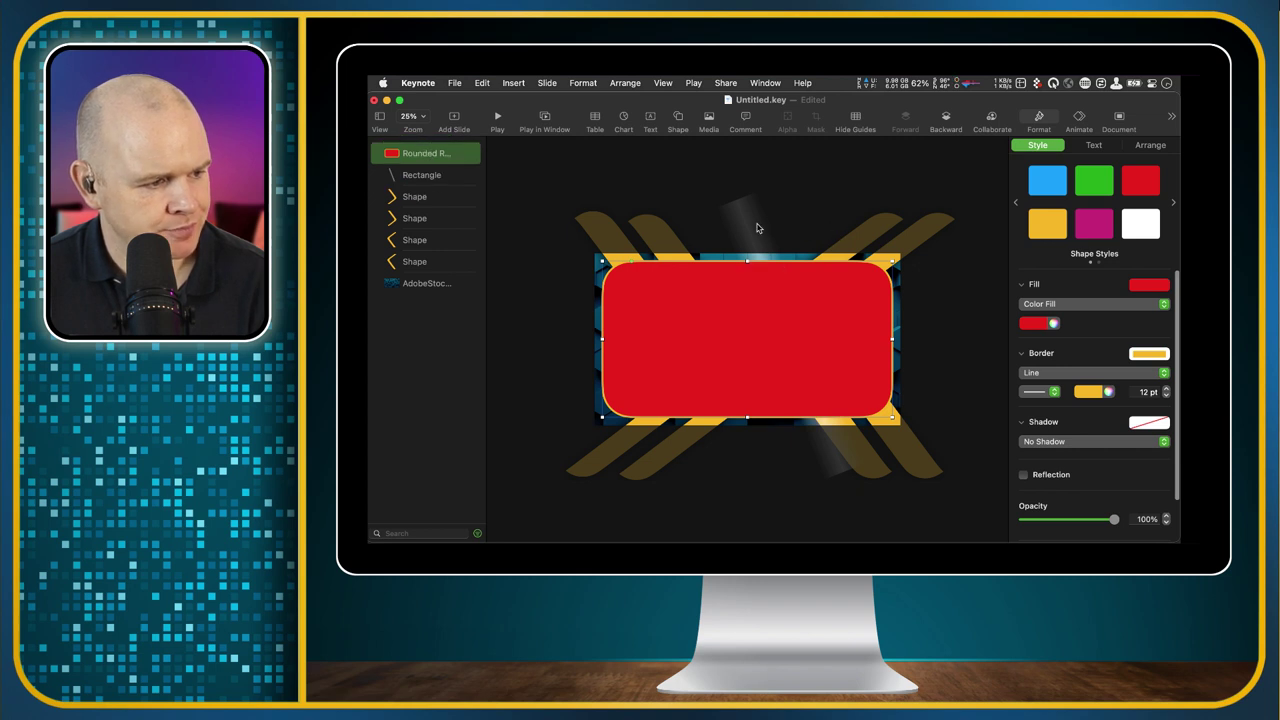
pyautogui.moveTo(745, 225)
pyautogui.mouseDown()
pyautogui.moveTo(625, 233)
pyautogui.moveTo(785, 228)
pyautogui.moveTo(490, 248)
pyautogui.moveTo(510, 250)
pyautogui.mouseUp()
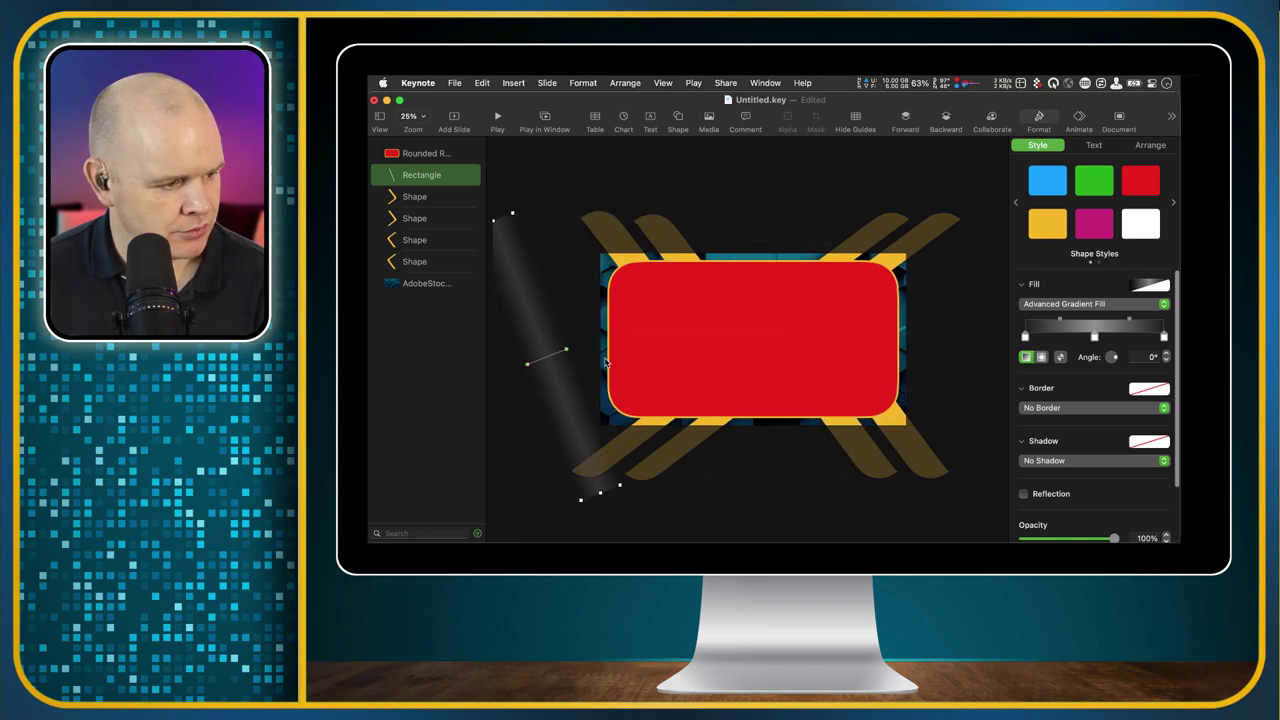
pyautogui.moveTo(552, 410)
pyautogui.mouseDown()
pyautogui.moveTo(501, 406)
pyautogui.moveTo(766, 380)
pyautogui.moveTo(866, 385)
pyautogui.moveTo(791, 374)
pyautogui.moveTo(756, 388)
pyautogui.mouseUp()
pyautogui.keyDown('shift'); pyautogui.click(557, 396); pyautogui.keyUp('shift')
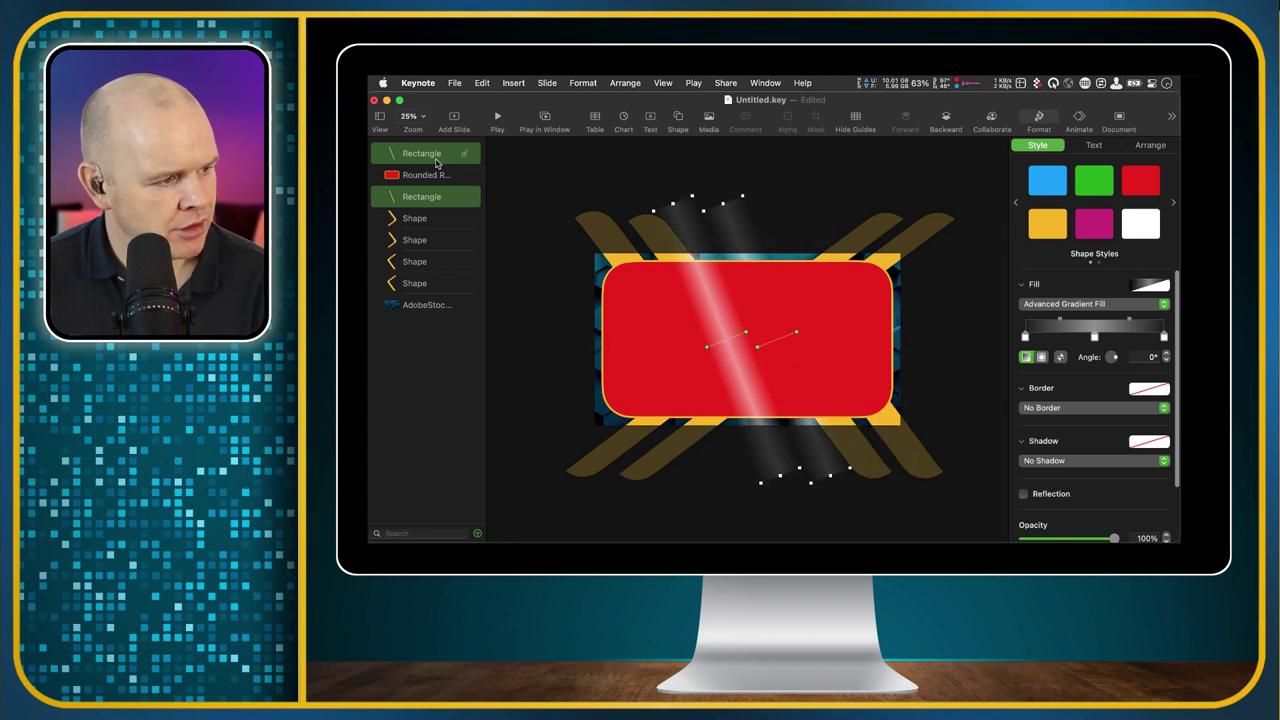
# Step: Group the two slanted bars and place the group directly behind the red rounded rectangle in the object list
pyautogui.click(455, 220)
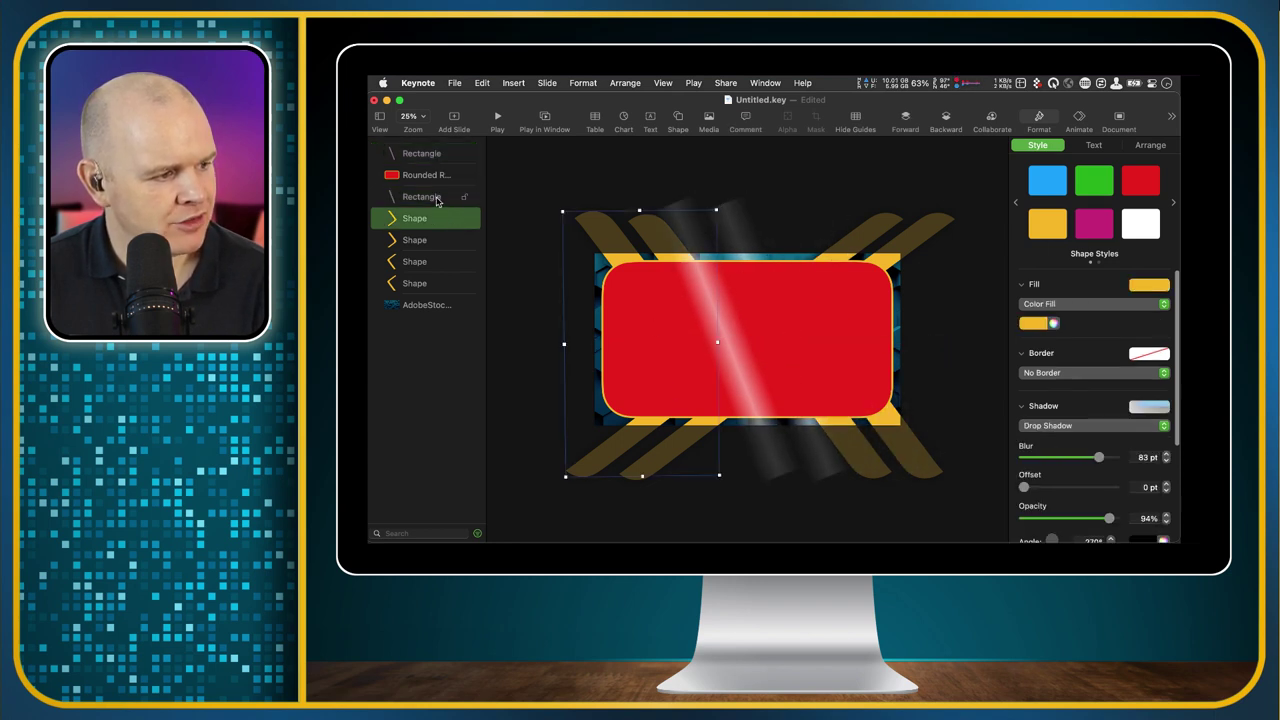
pyautogui.click(440, 196)
pyautogui.moveTo(438, 155); pyautogui.dragTo(440, 165)
pyautogui.keyDown('shift'); pyautogui.click(440, 153); pyautogui.keyUp('shift')
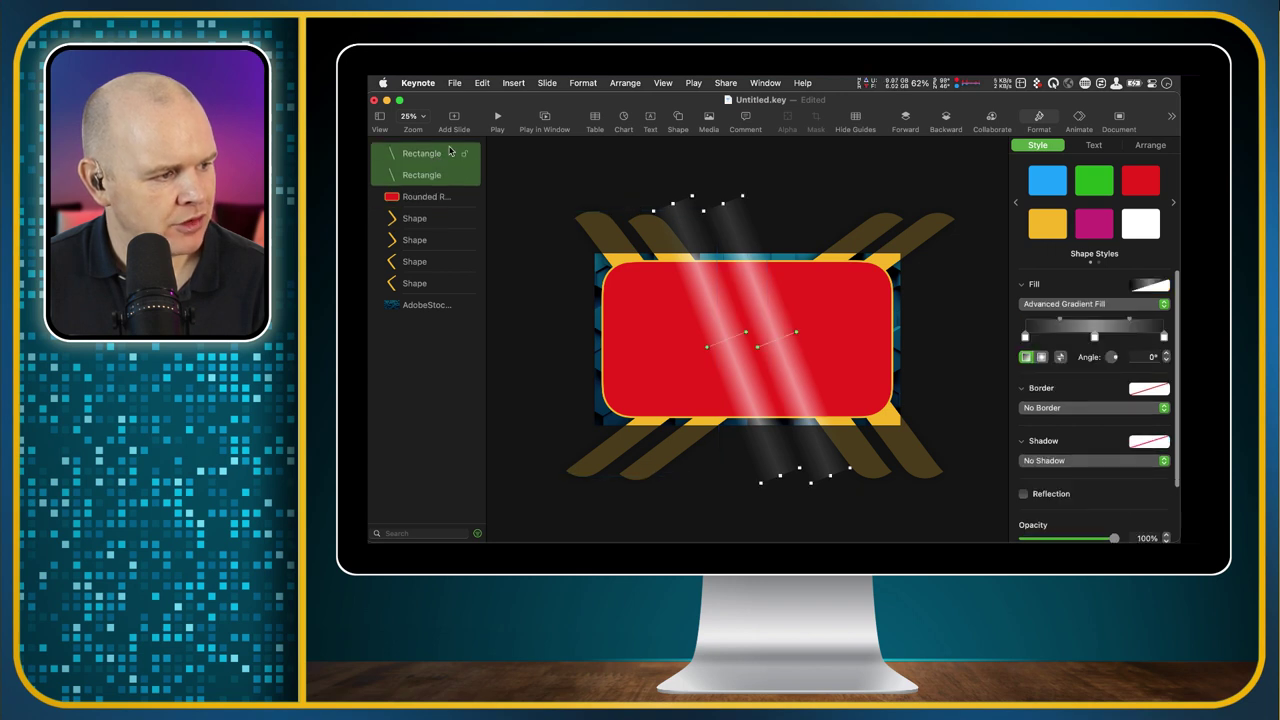
pyautogui.rightClick(436, 156)
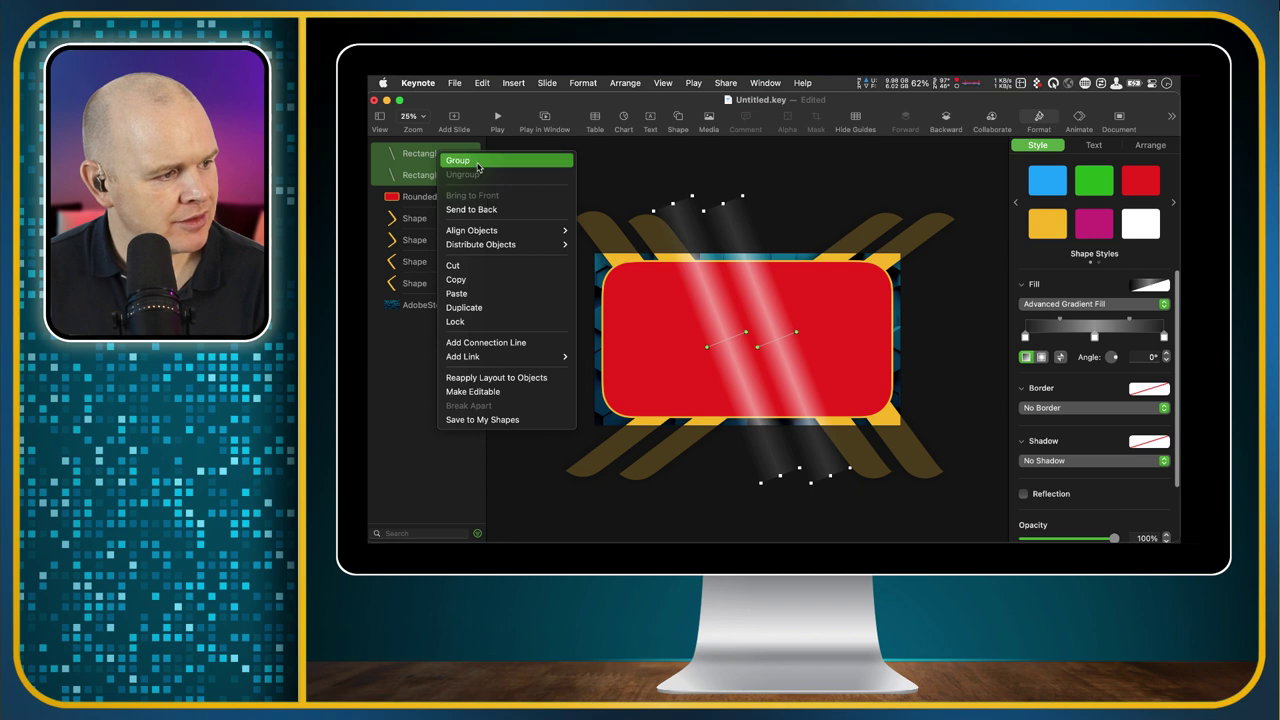
pyautogui.click(458, 160)
pyautogui.moveTo(420, 157); pyautogui.dragTo(425, 190)
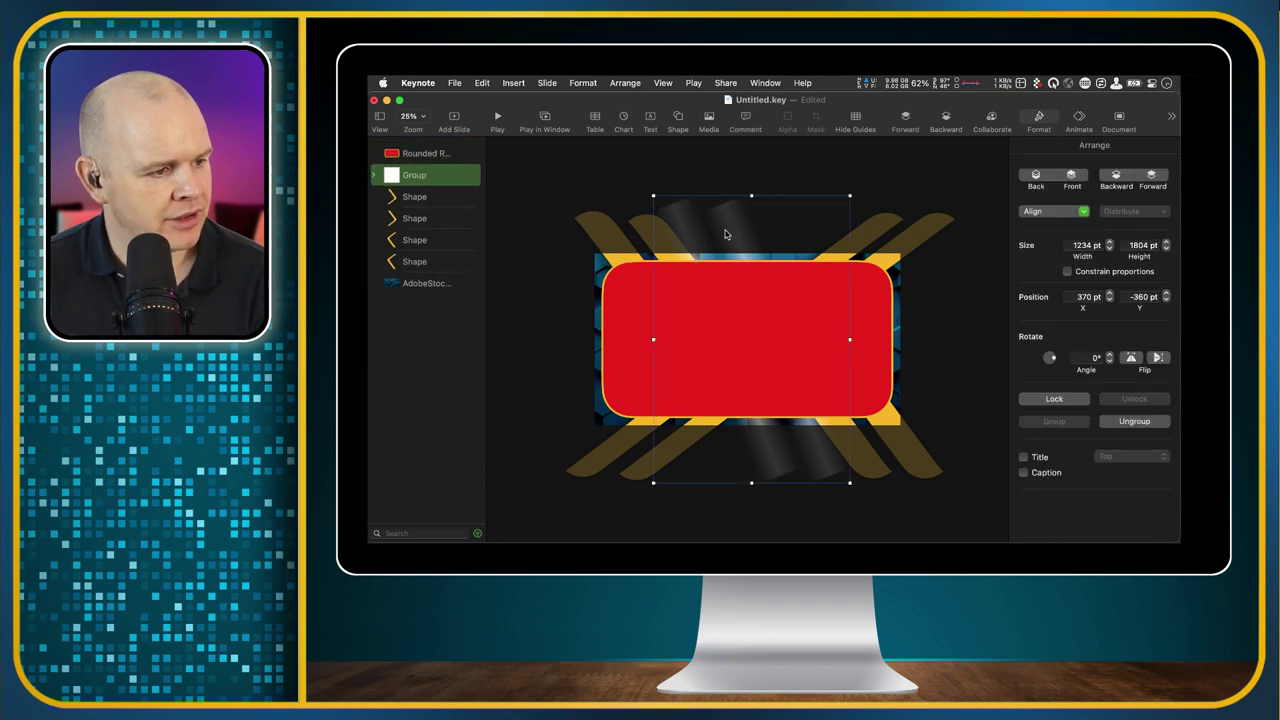
# Step: Move the bar group off the slide's left side to about X -1154 pt, Y -282 pt, and add a Move action to it
pyautogui.moveTo(728, 235); pyautogui.dragTo(484, 245)
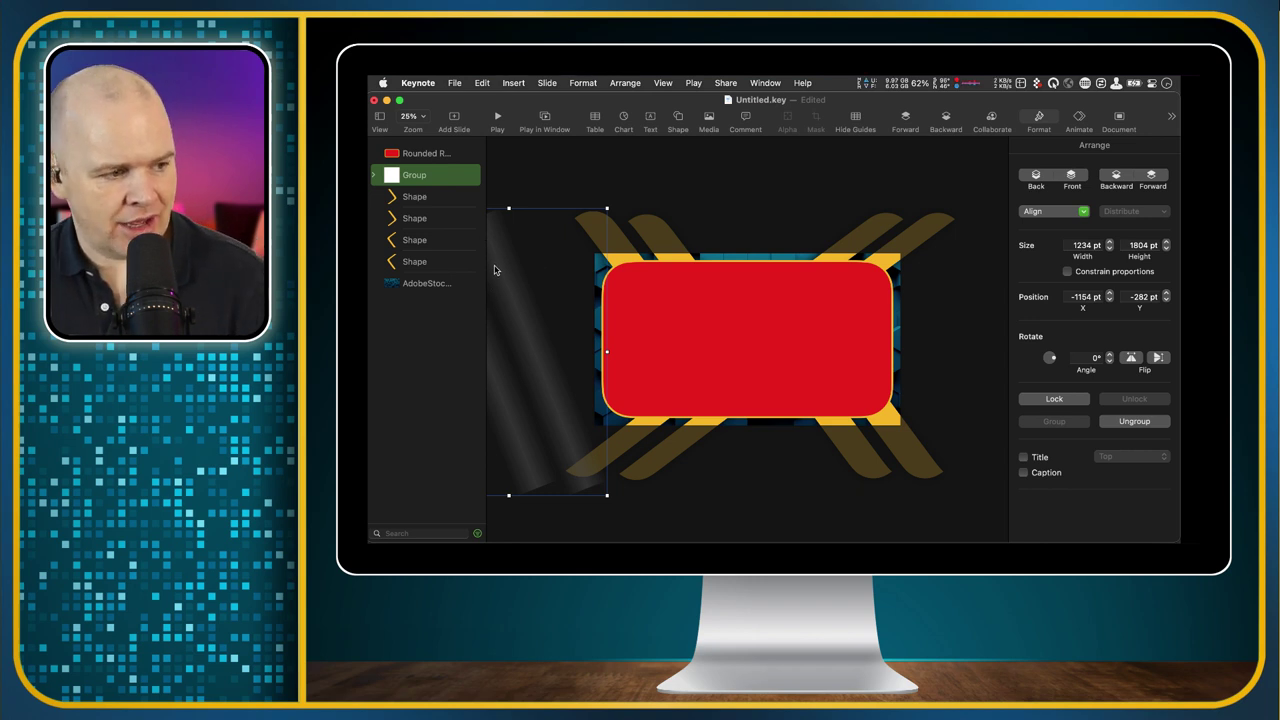
pyautogui.click(1080, 116)
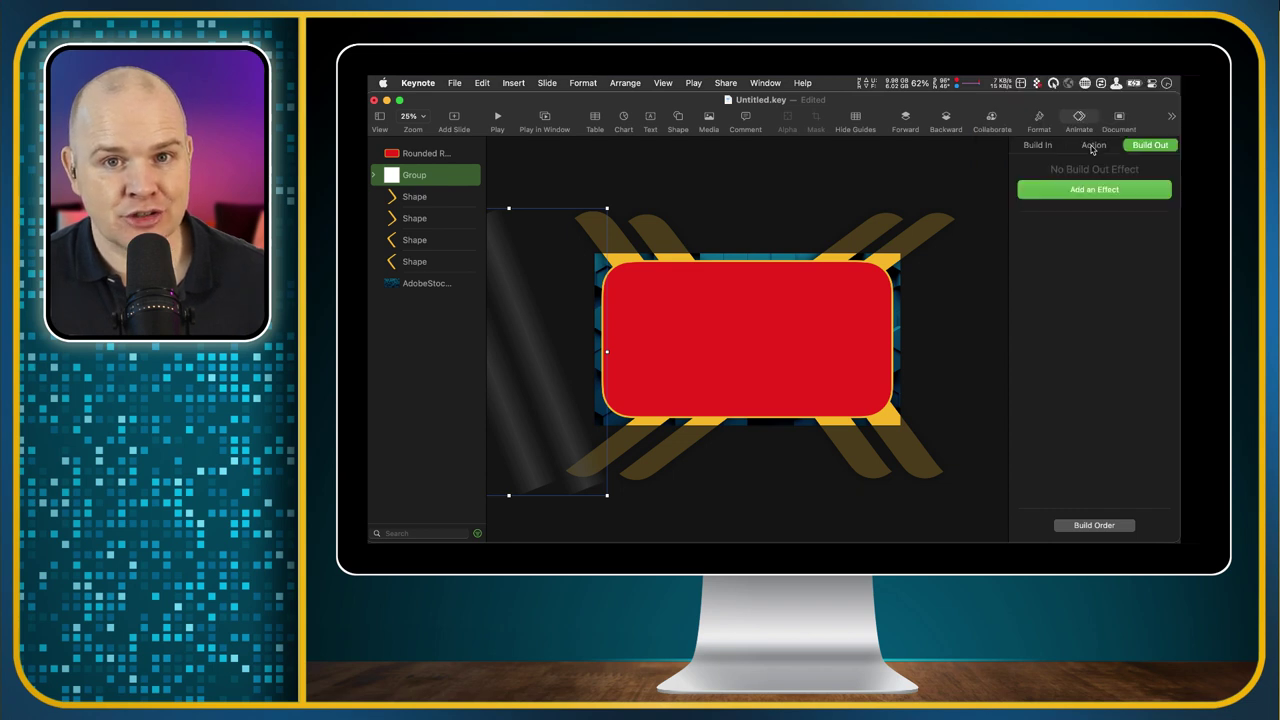
pyautogui.click(1093, 146)
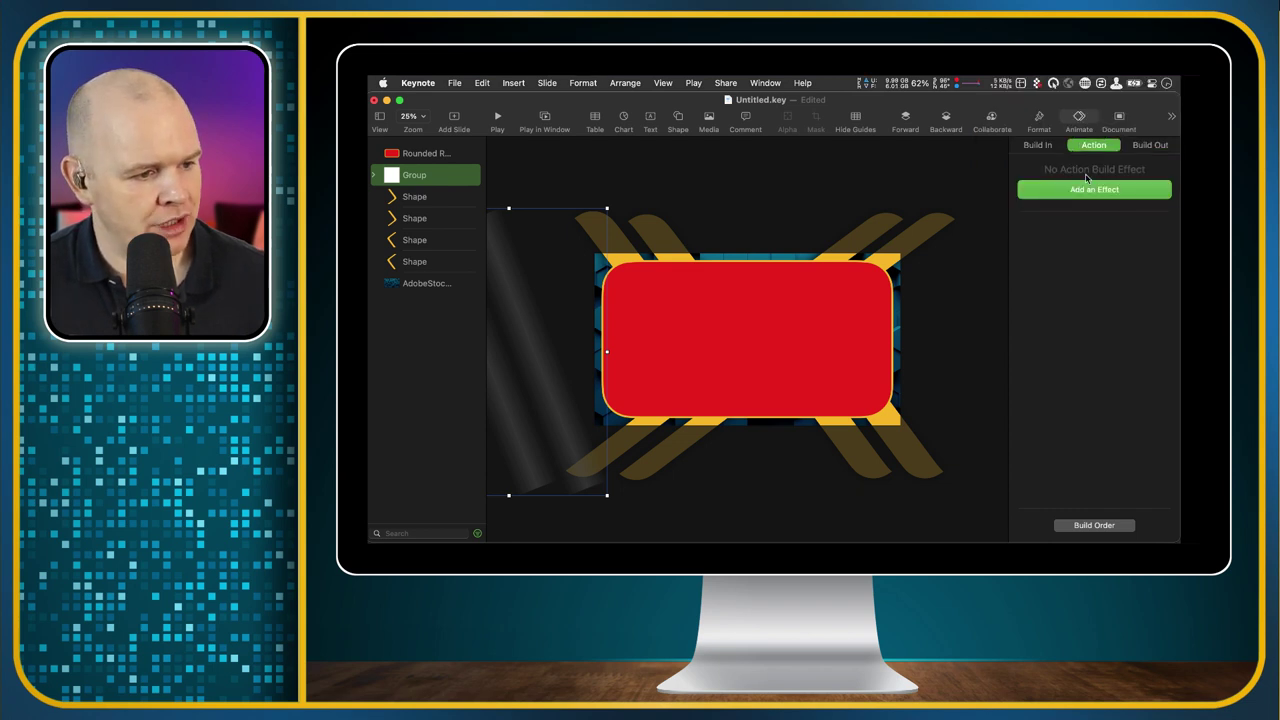
pyautogui.click(1103, 189)
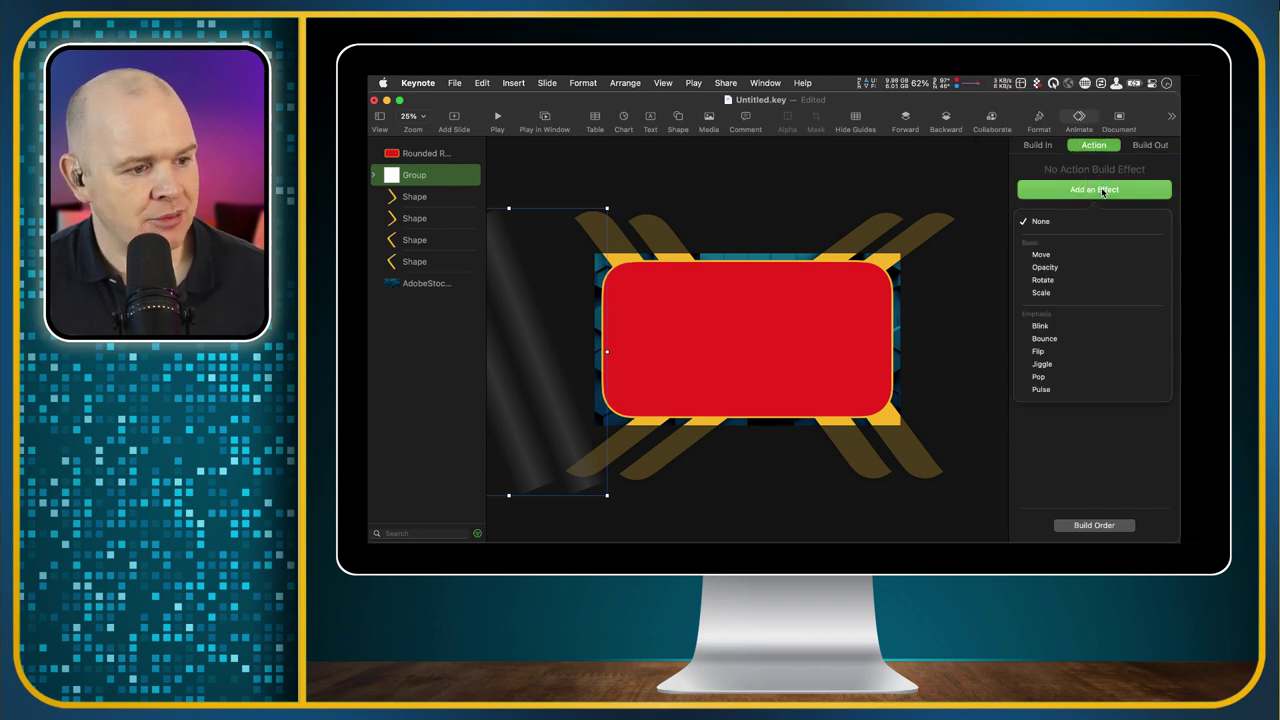
pyautogui.click(1074, 259)
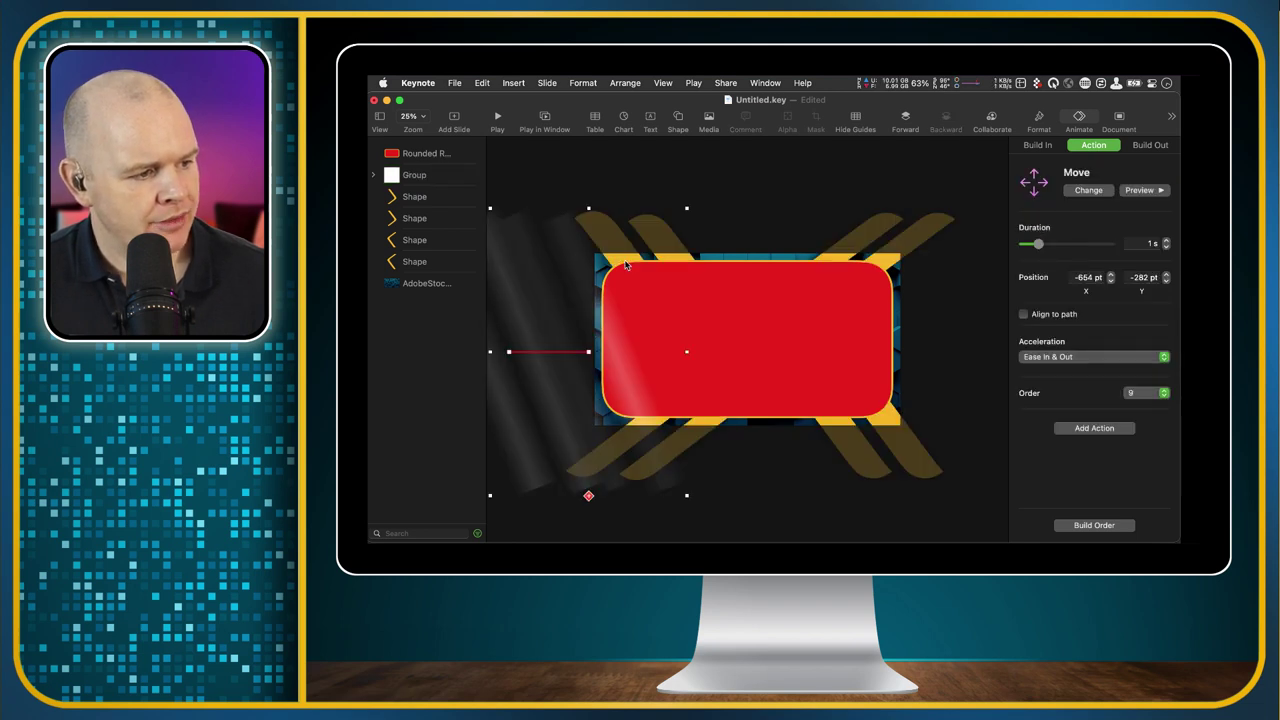
# Step: Extend the Move action horizontally to end past the slide's right edge at about X 1922 pt, and nudge the path's midpoint slightly right
pyautogui.click(509, 352)
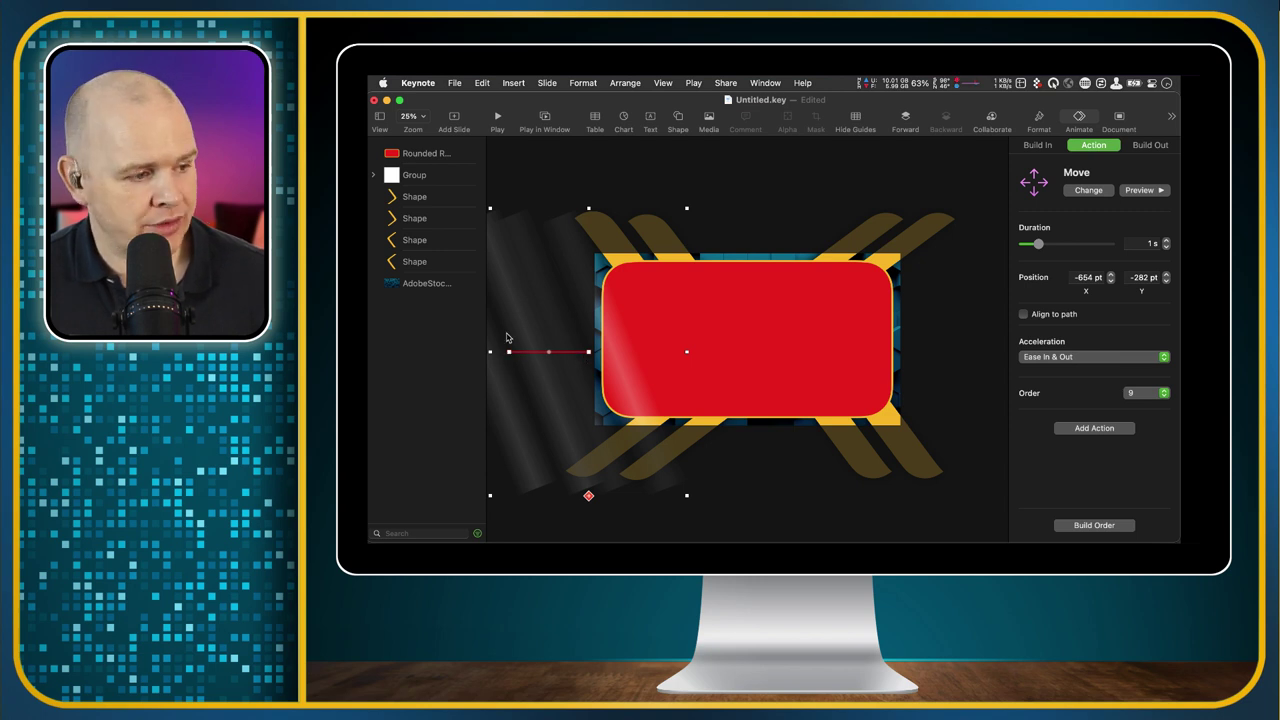
pyautogui.moveTo(568, 248); pyautogui.dragTo(930, 277)
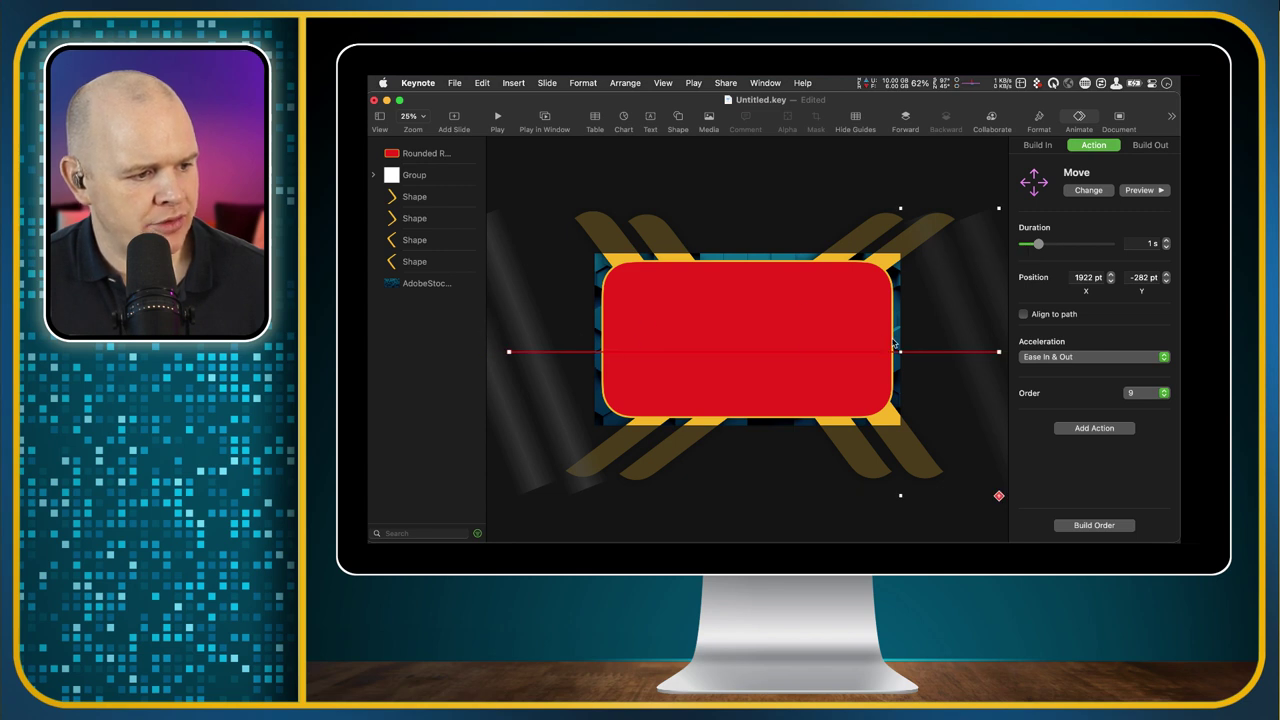
pyautogui.moveTo(903, 352)
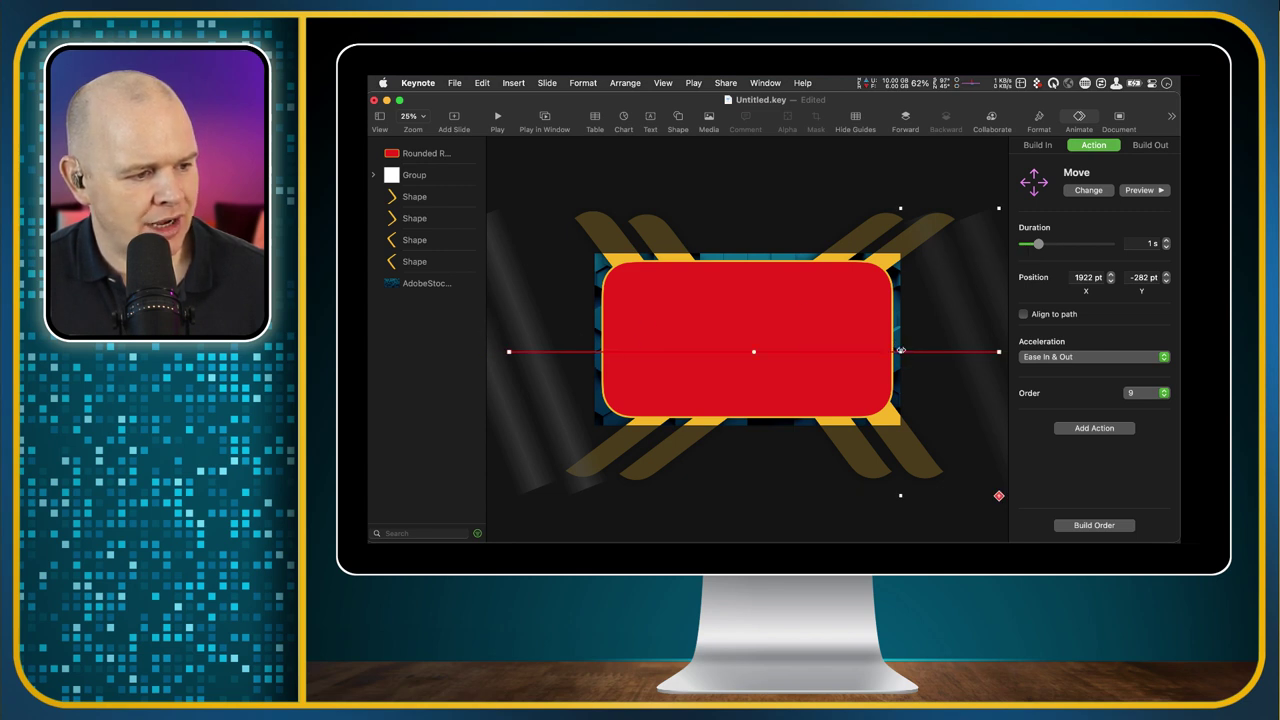
pyautogui.moveTo(755, 355)
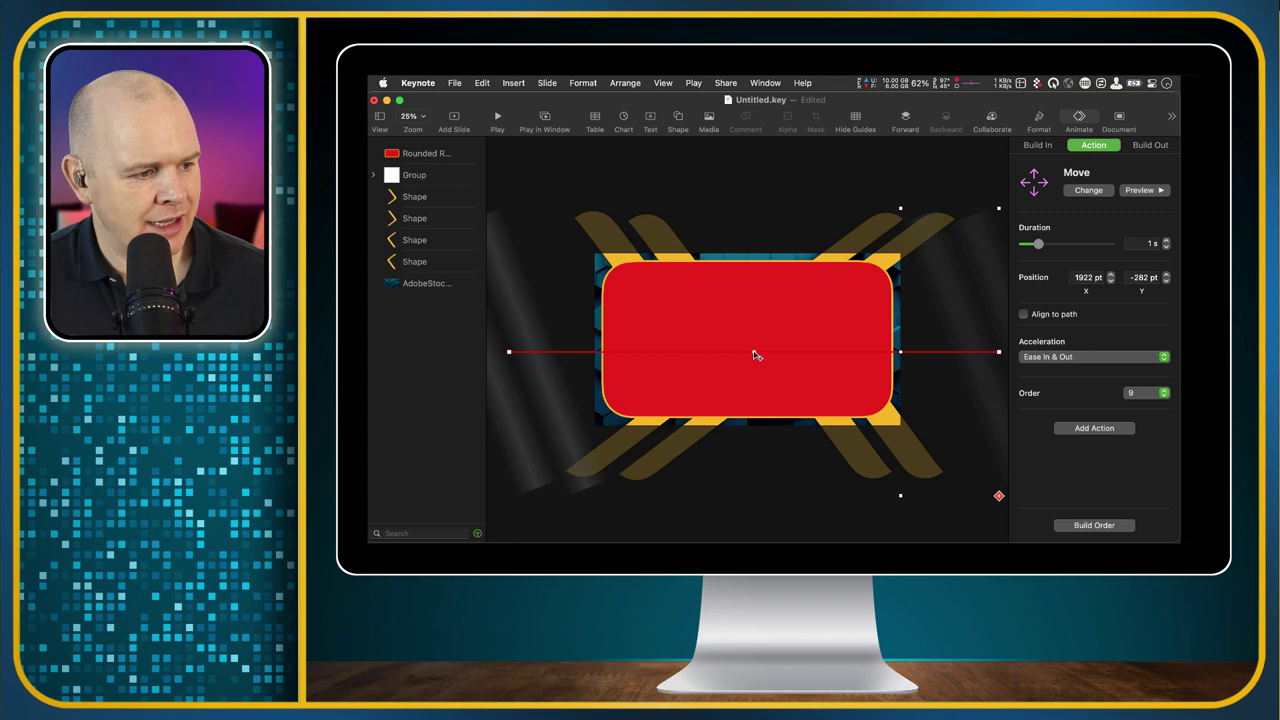
pyautogui.moveTo(756, 355)
pyautogui.mouseDown()
pyautogui.moveTo(756, 279)
pyautogui.moveTo(766, 354)
pyautogui.mouseUp()
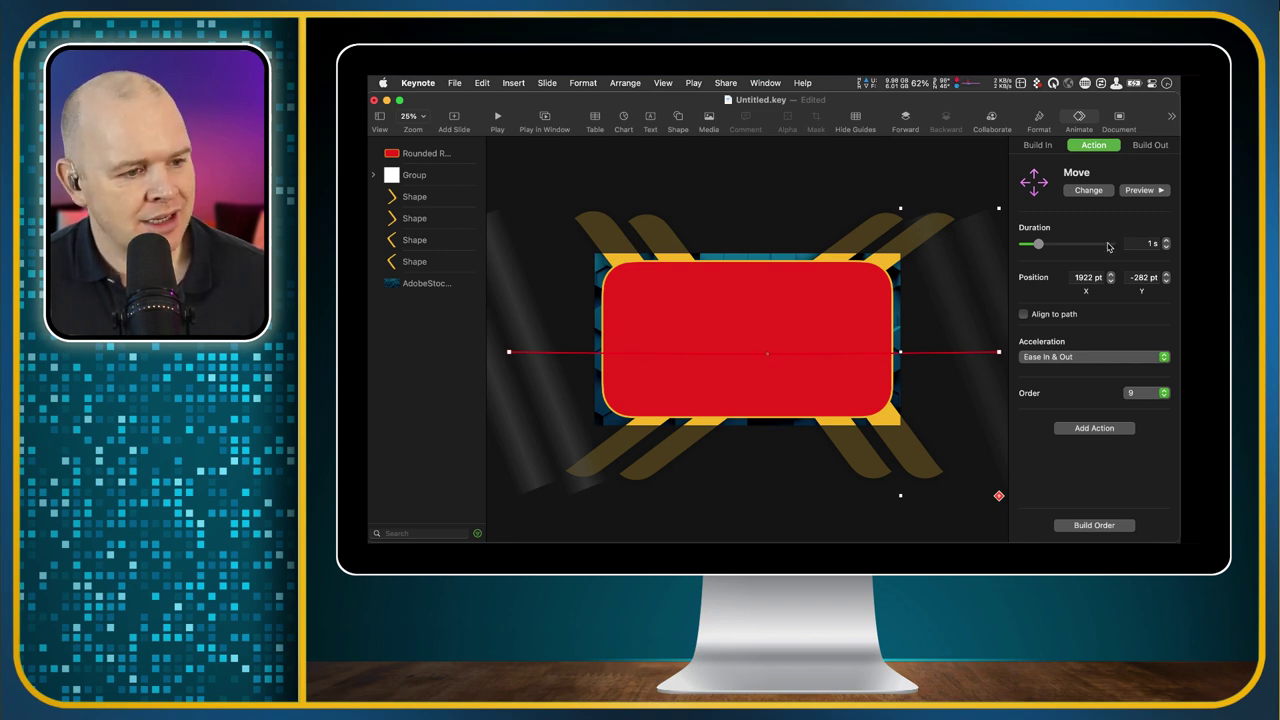
# Step: Set the Move action's duration to 0.5 s, preview it and select the bar group again
pyautogui.click(1166, 247)
pyautogui.click(1166, 247)
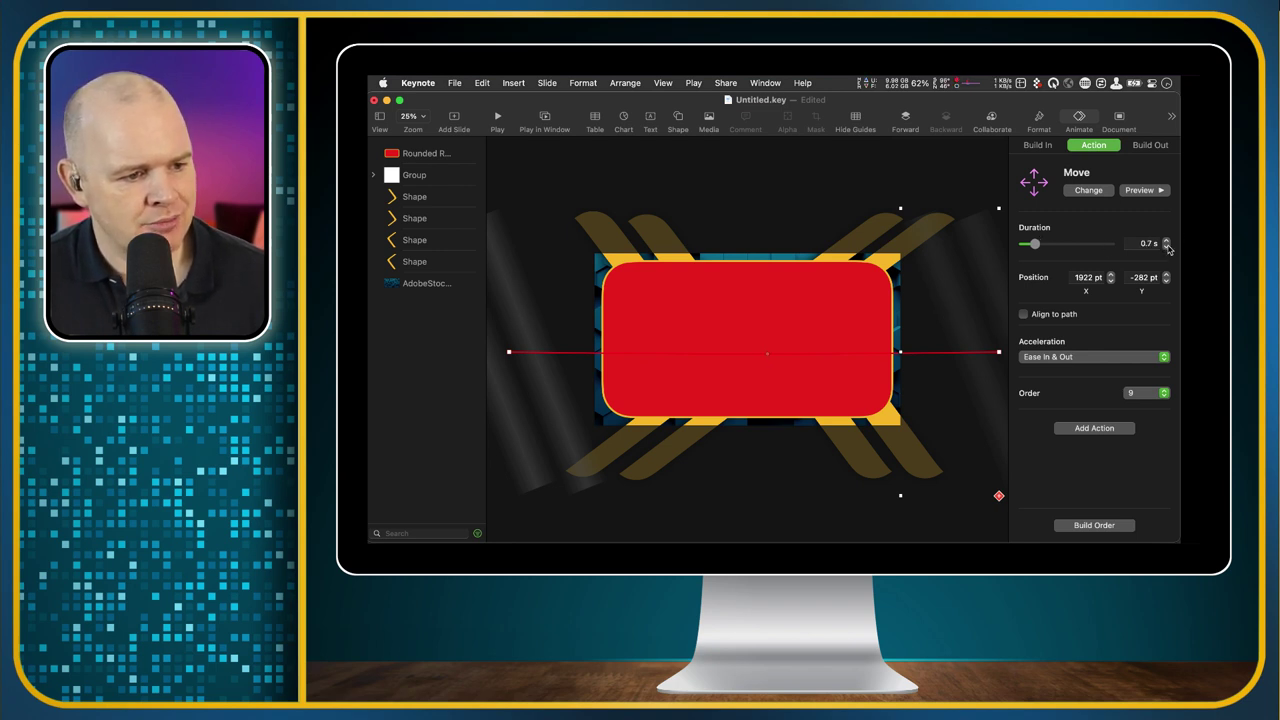
pyautogui.click(1166, 247)
pyautogui.click(1166, 247)
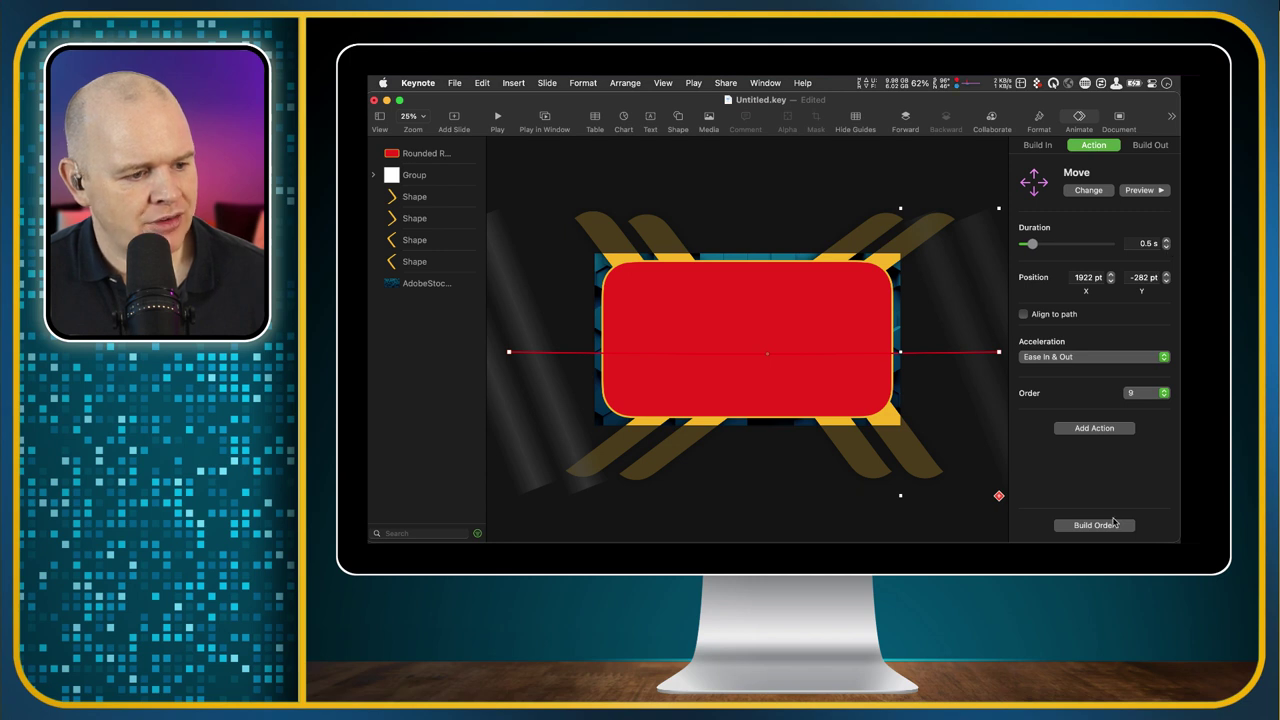
pyautogui.click(1152, 190)
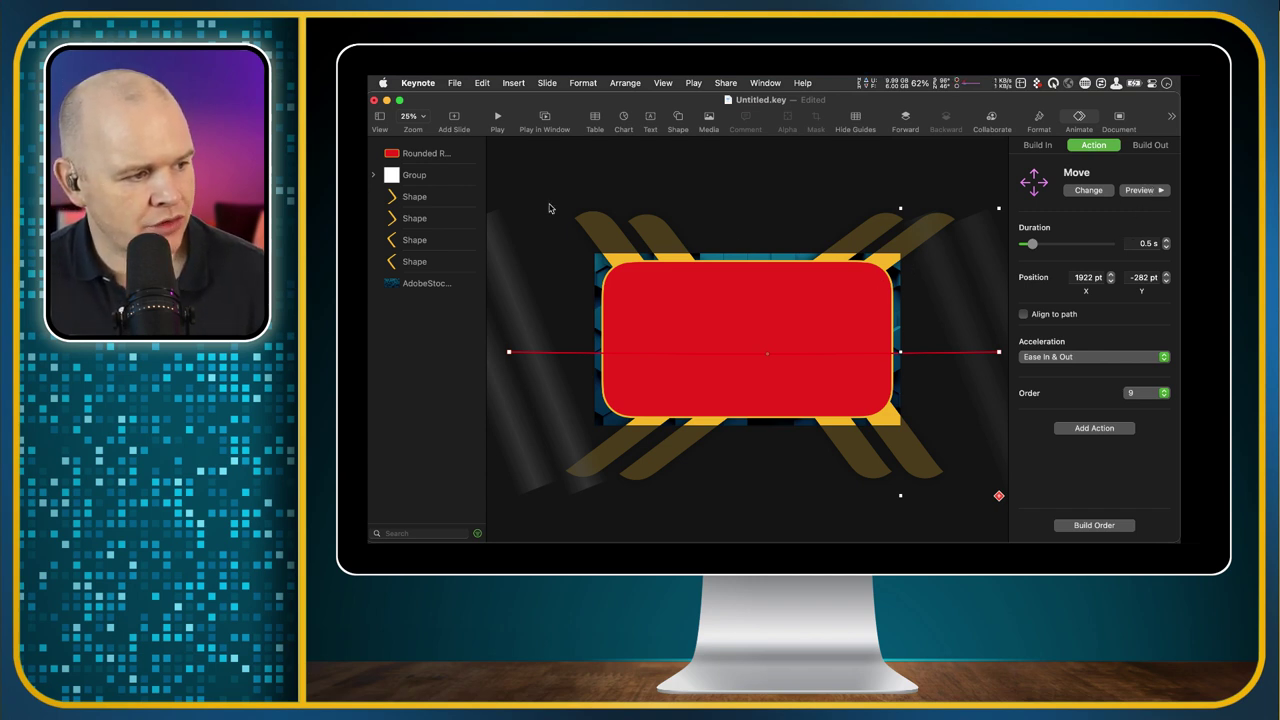
pyautogui.click(423, 176)
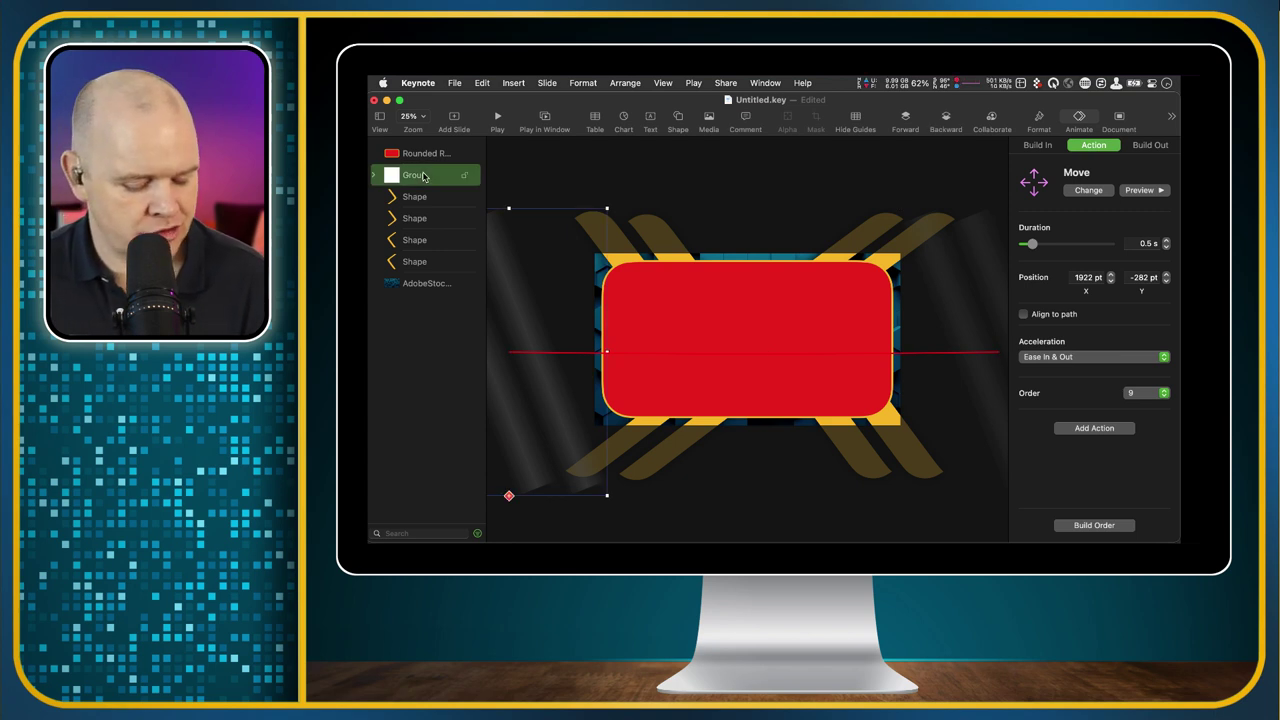
# Step: Duplicate the bar group and place the copy directly behind the red rounded rectangle in the object list
pyautogui.rightClick(423, 176)
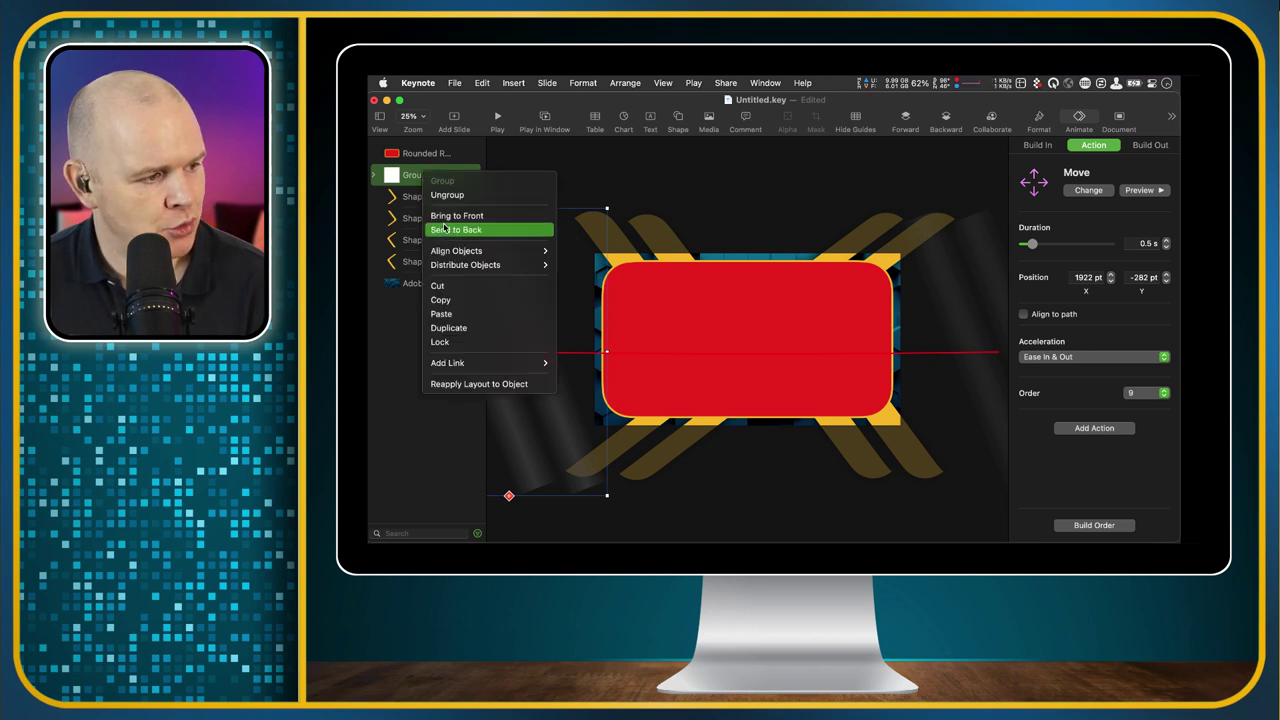
pyautogui.click(453, 332)
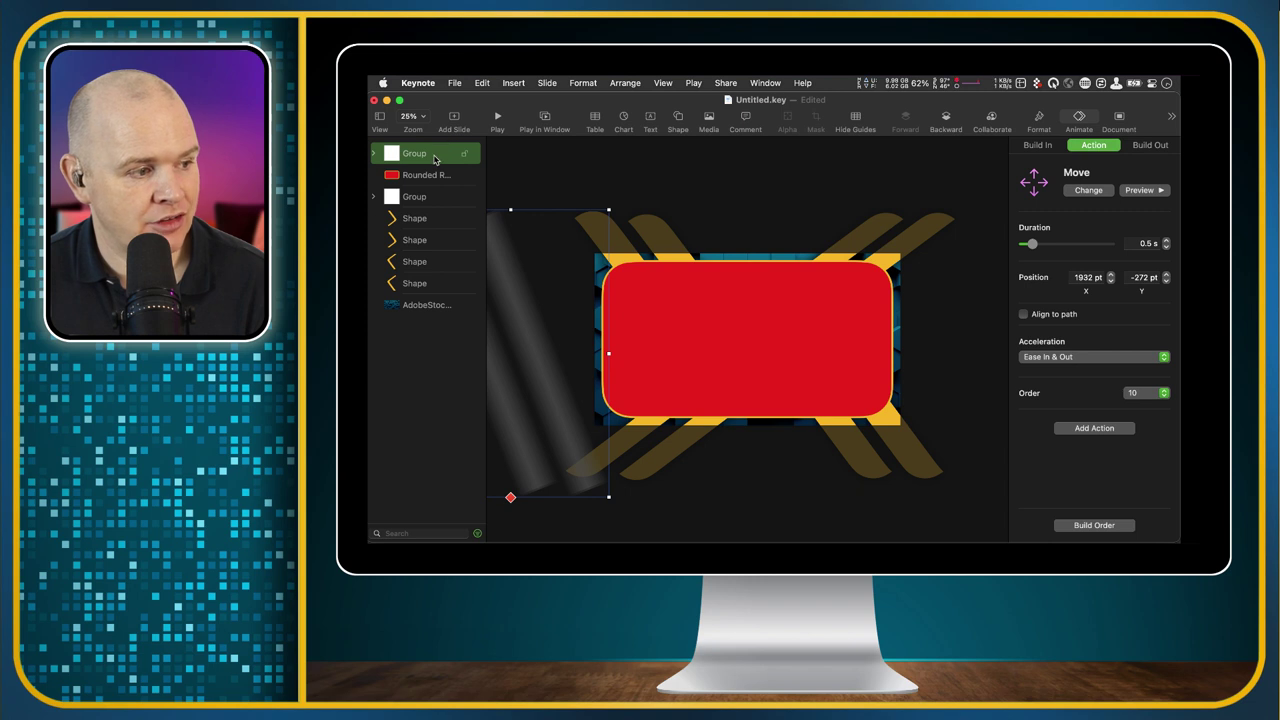
pyautogui.moveTo(434, 158); pyautogui.dragTo(429, 182)
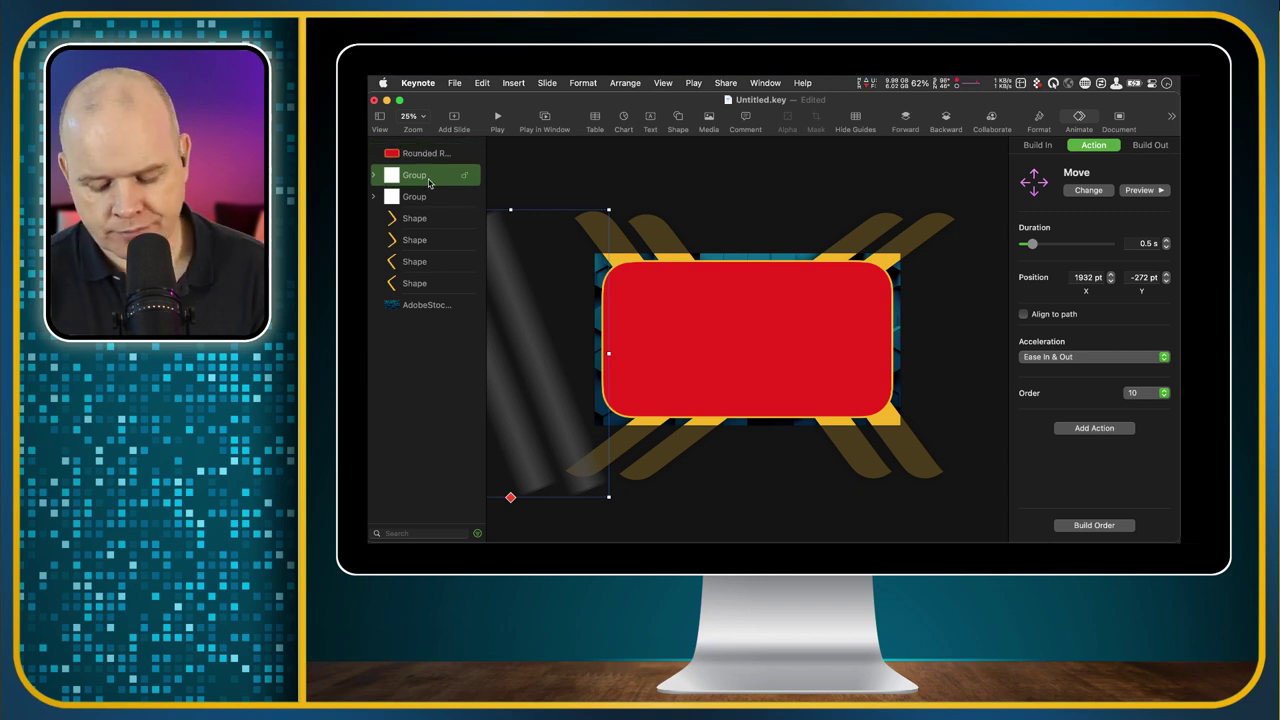
# Step: Open the build order and place the original bar group's Move action directly after the four chevron Move In builds
pyautogui.press('super+minus')
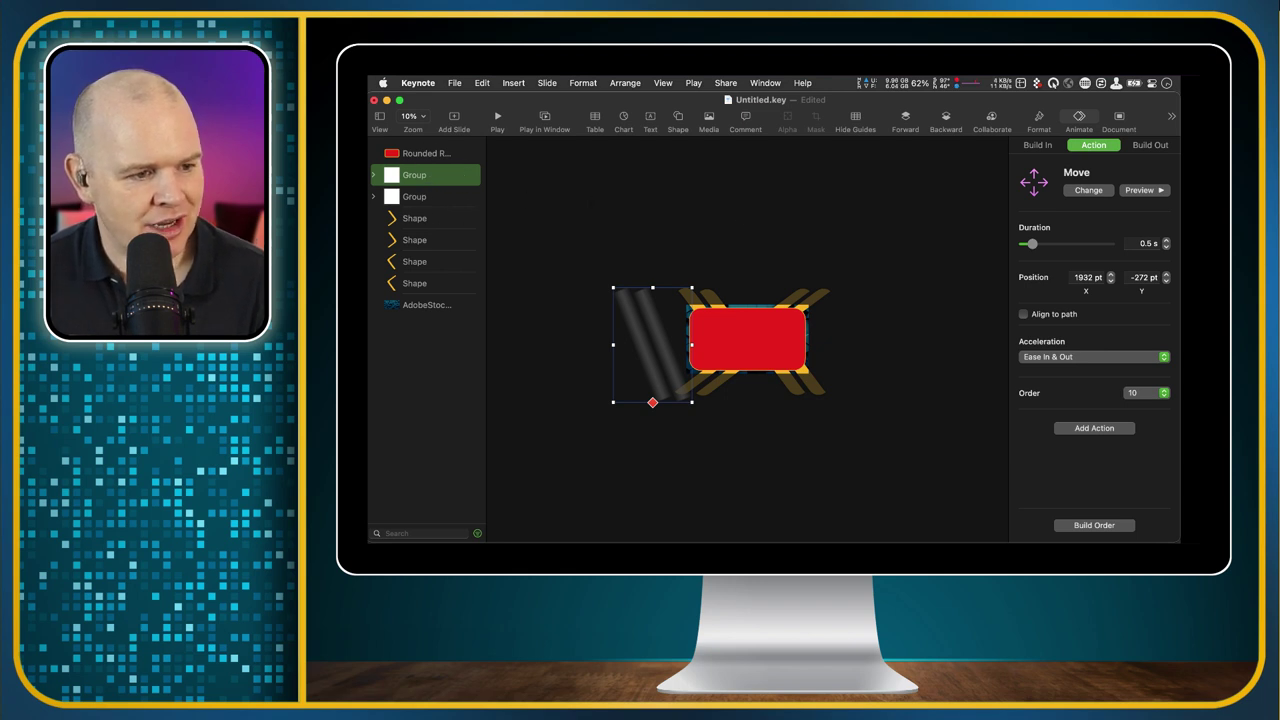
pyautogui.click(1094, 525)
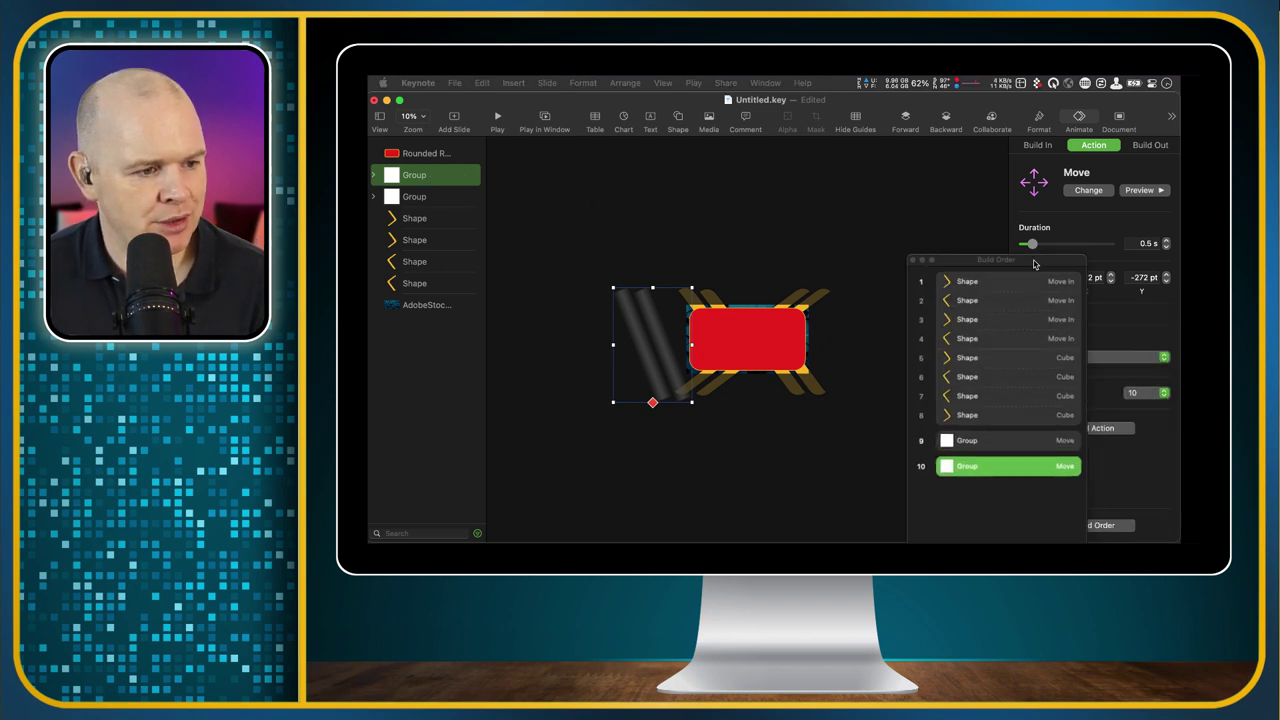
pyautogui.moveTo(1032, 265); pyautogui.dragTo(982, 183)
pyautogui.moveTo(950, 290); pyautogui.dragTo(952, 395)
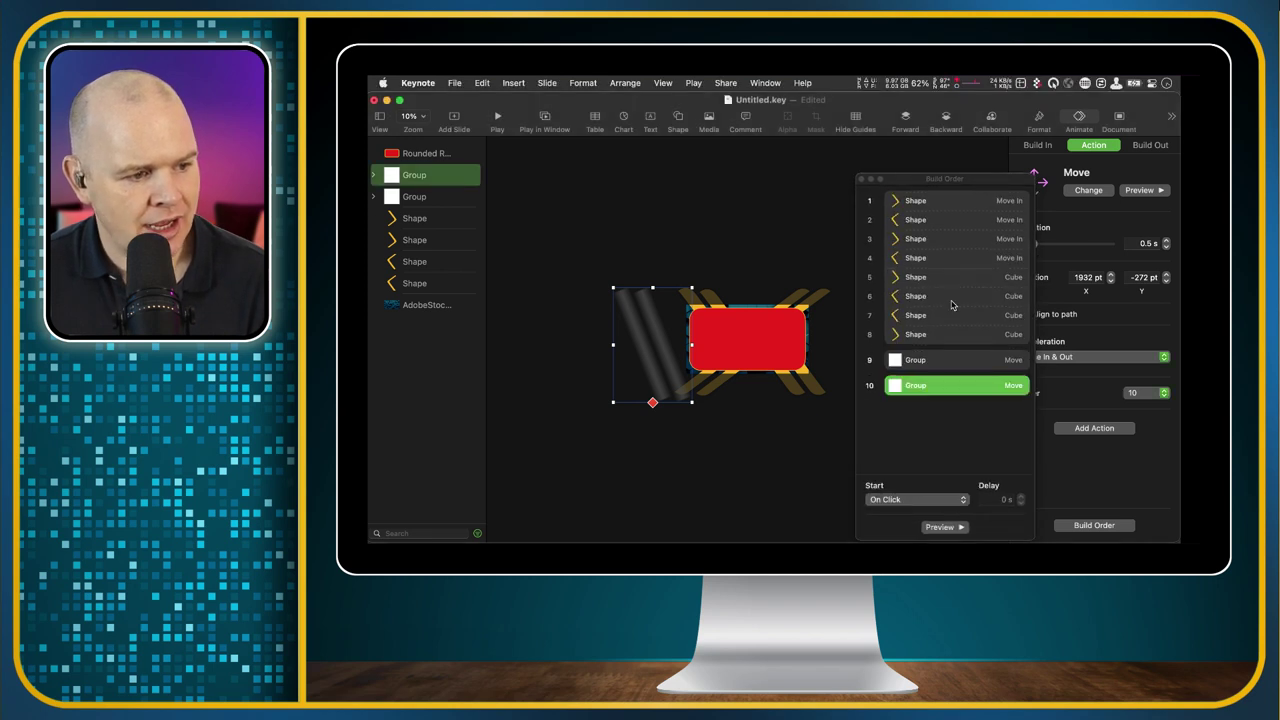
pyautogui.click(931, 362)
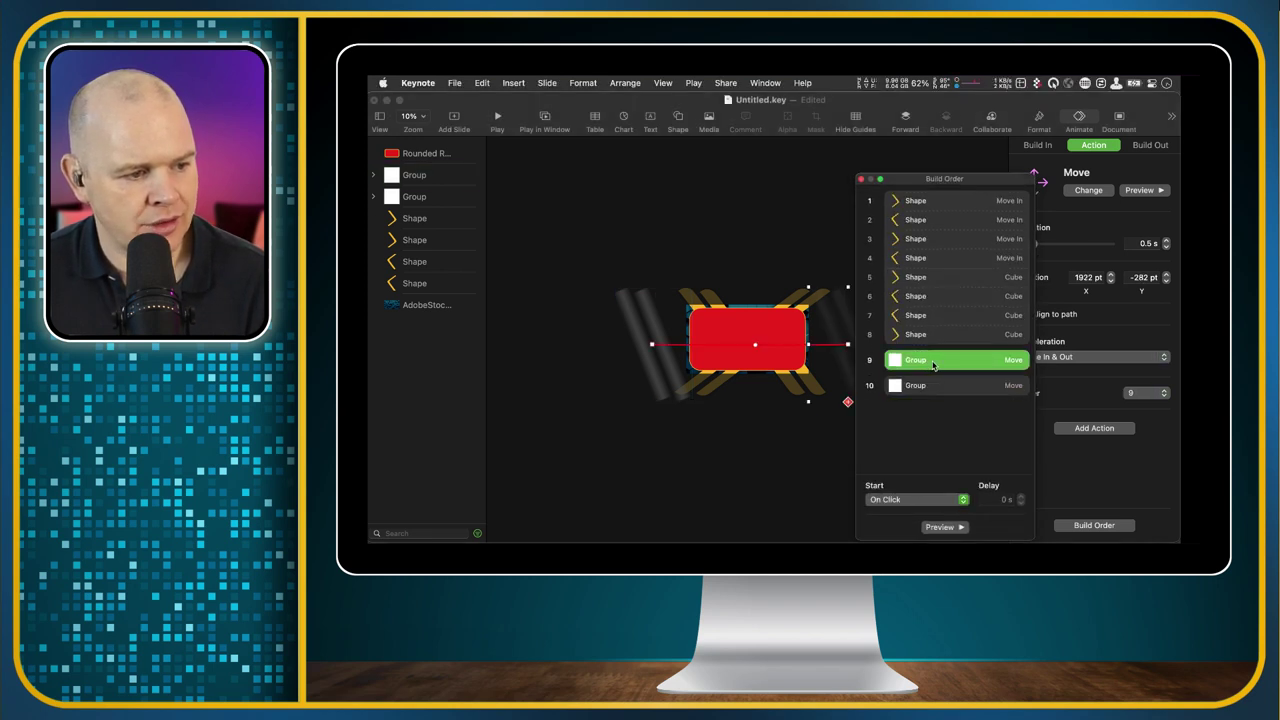
pyautogui.click(934, 388)
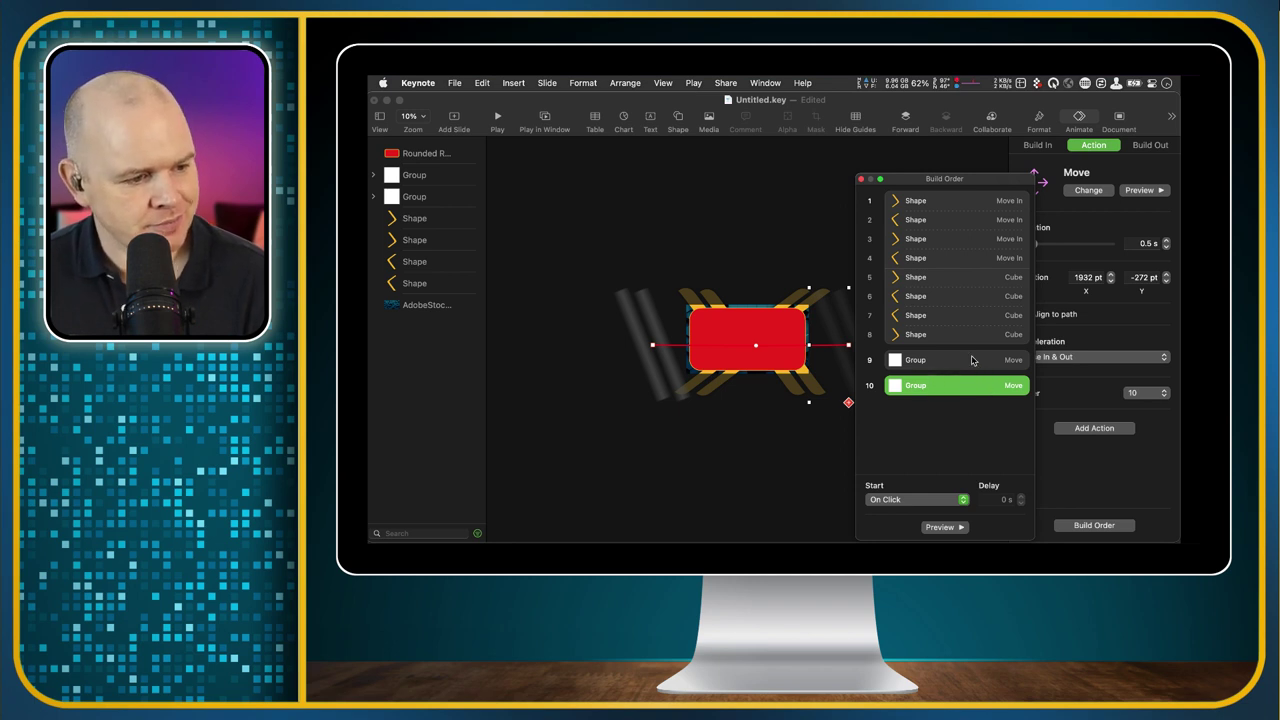
pyautogui.click(972, 360)
pyautogui.moveTo(962, 362); pyautogui.dragTo(956, 270)
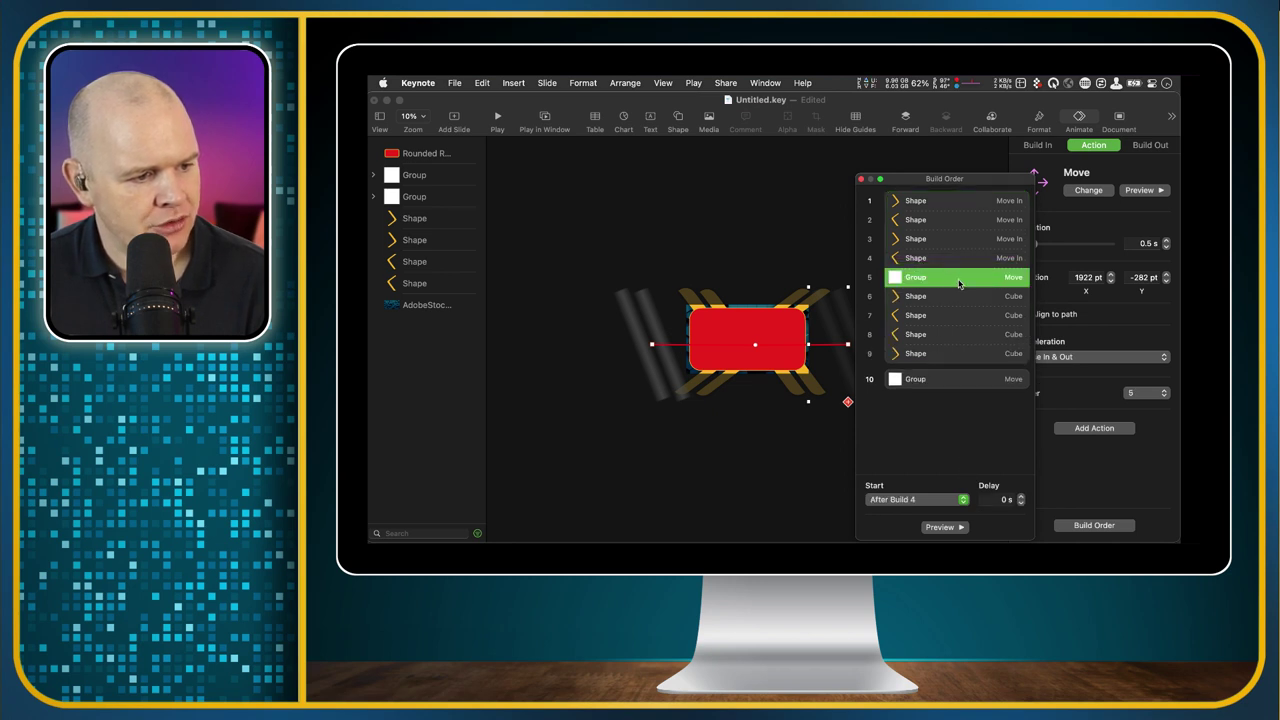
# Step: Set the original bar group's Move action to start With Build 1 with a 0.40 s delay
pyautogui.click(963, 500)
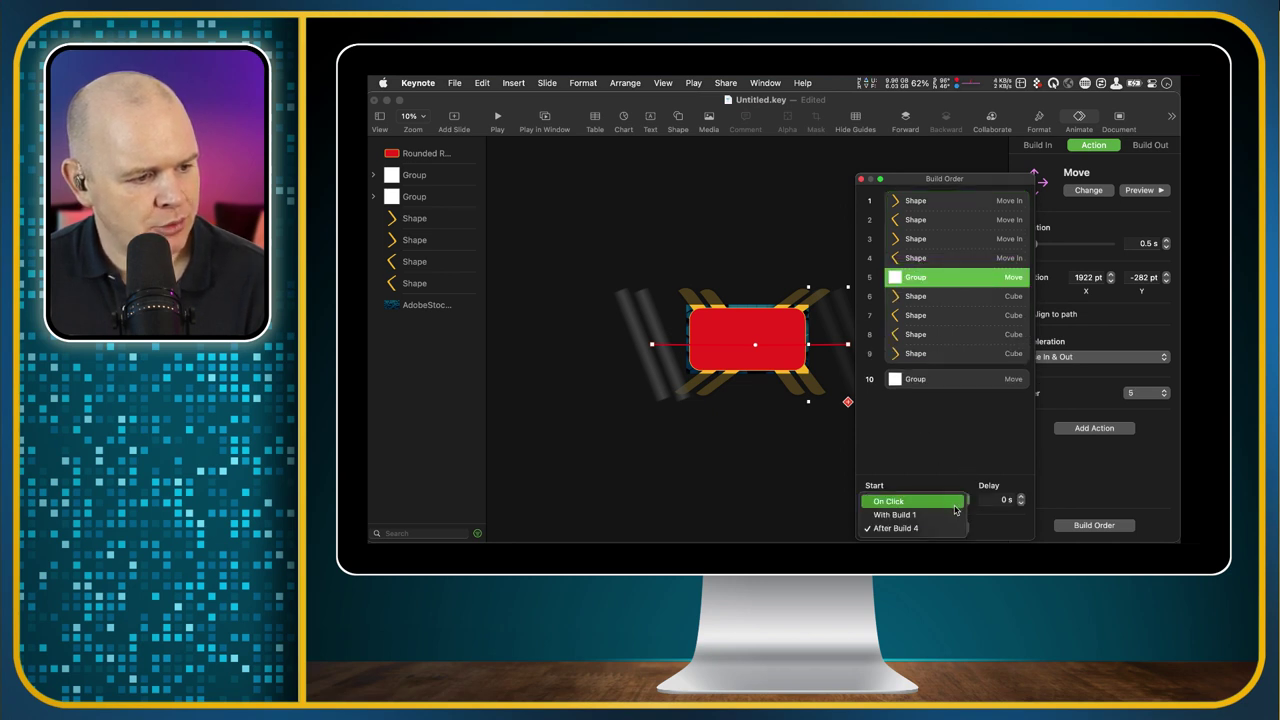
pyautogui.click(952, 514)
pyautogui.click(1021, 497)
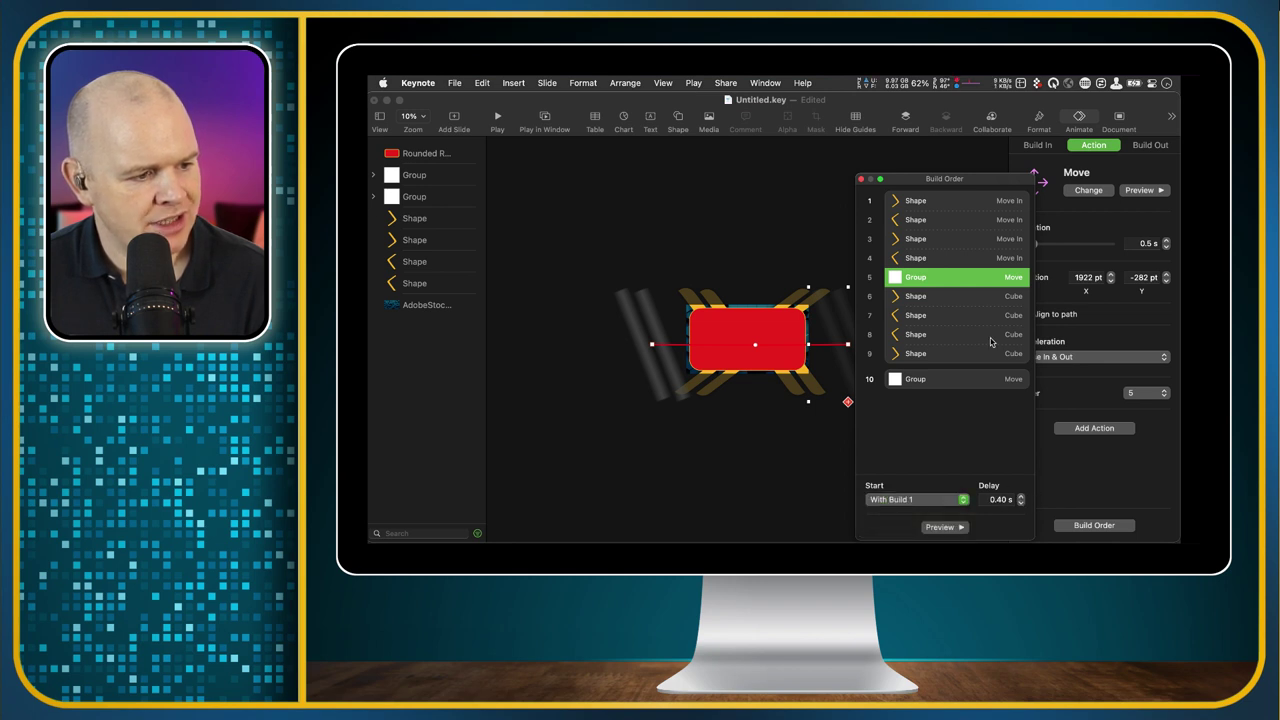
# Step: Place the duplicate bar group's Move action directly after the original group's Move and set its delay to 2.00 s
pyautogui.moveTo(929, 384); pyautogui.dragTo(918, 298)
pyautogui.click(916, 300)
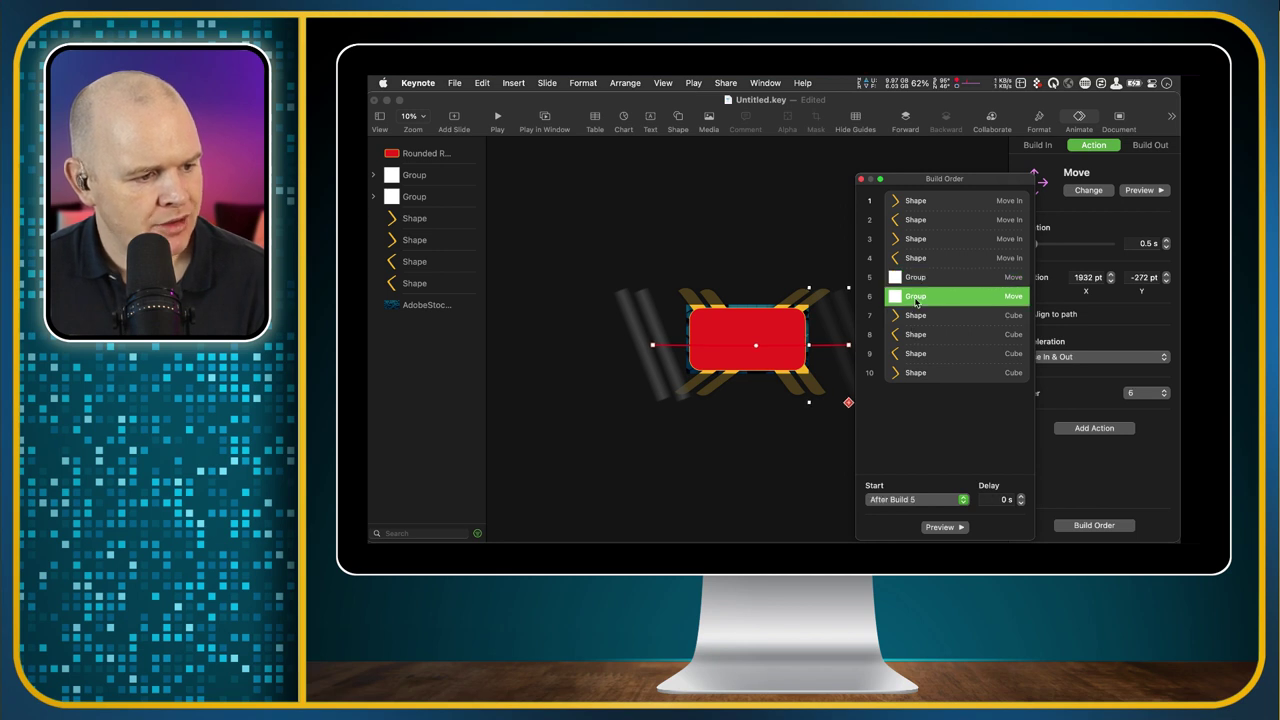
pyautogui.click(1021, 497)
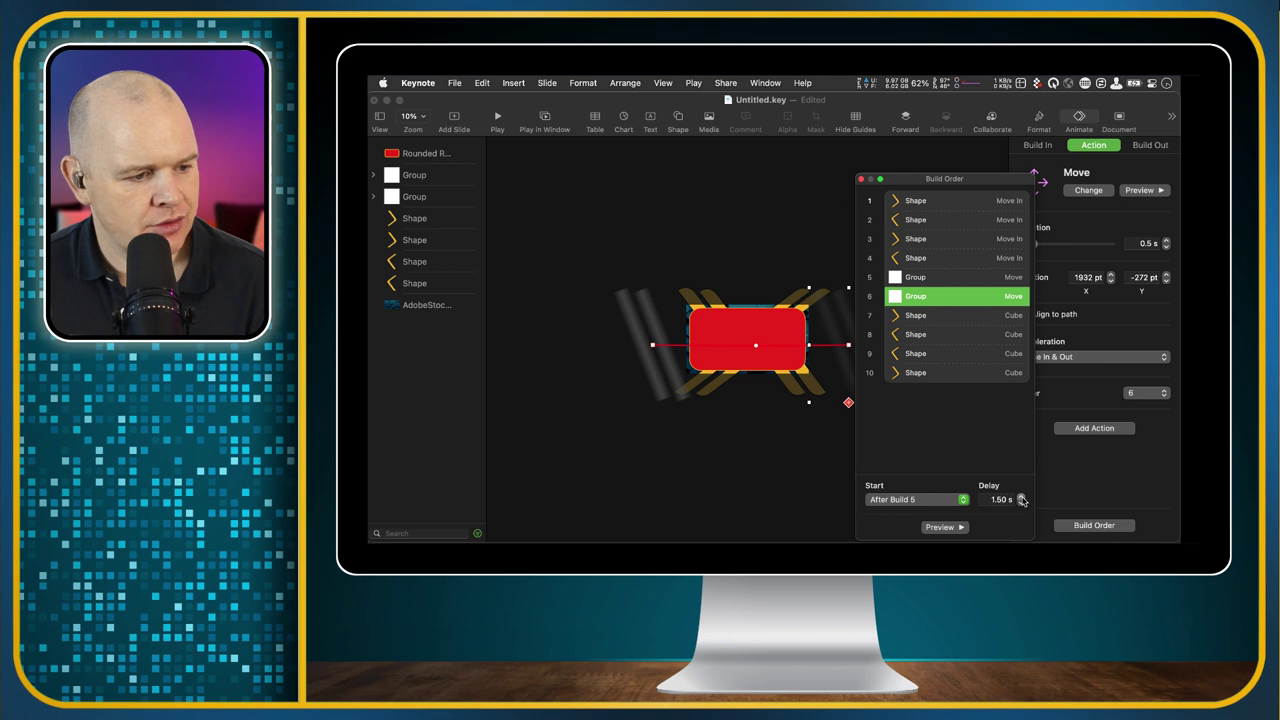
pyautogui.click(1021, 497)
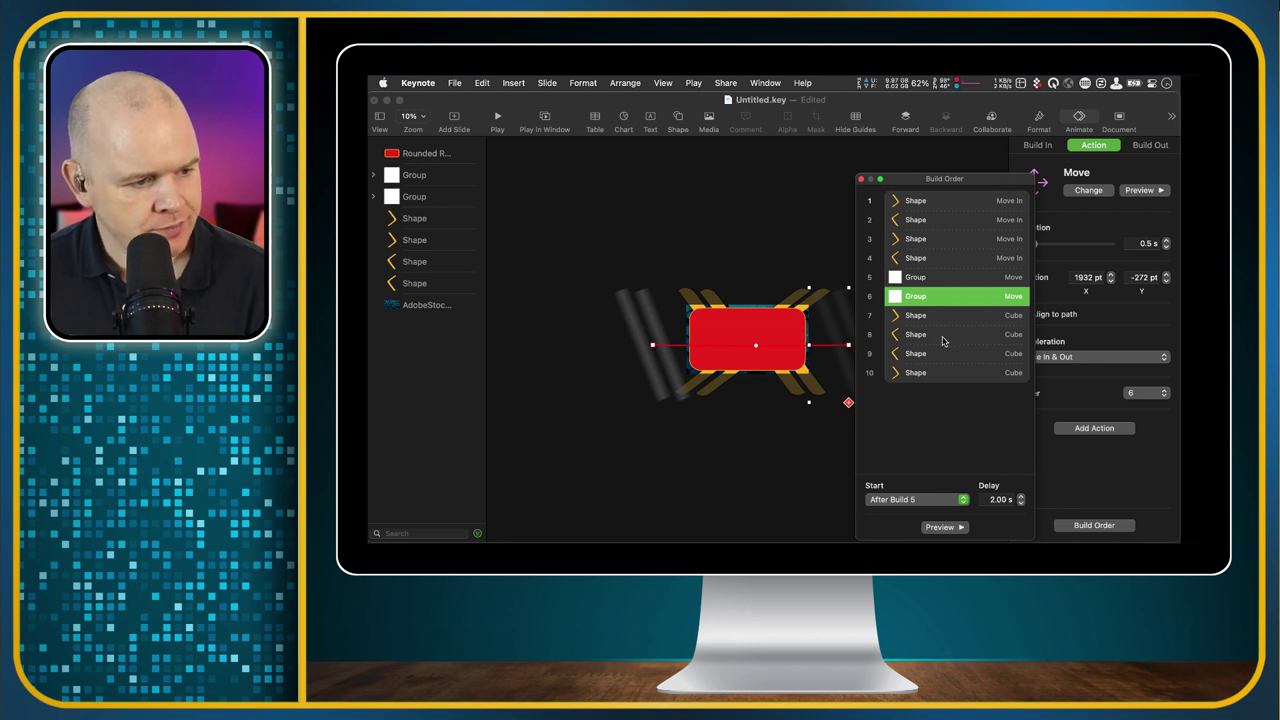
# Step: Set the first chevron's Cube build-out to start With Build 6
pyautogui.click(921, 280)
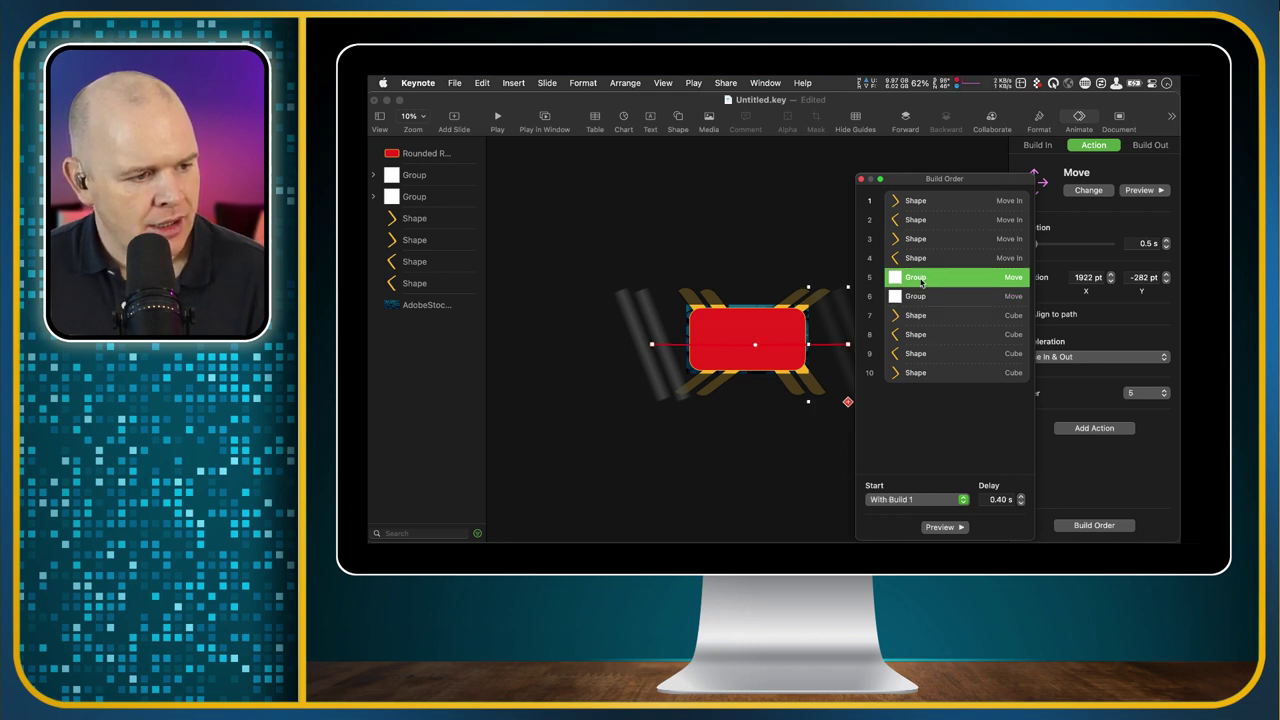
pyautogui.click(917, 315)
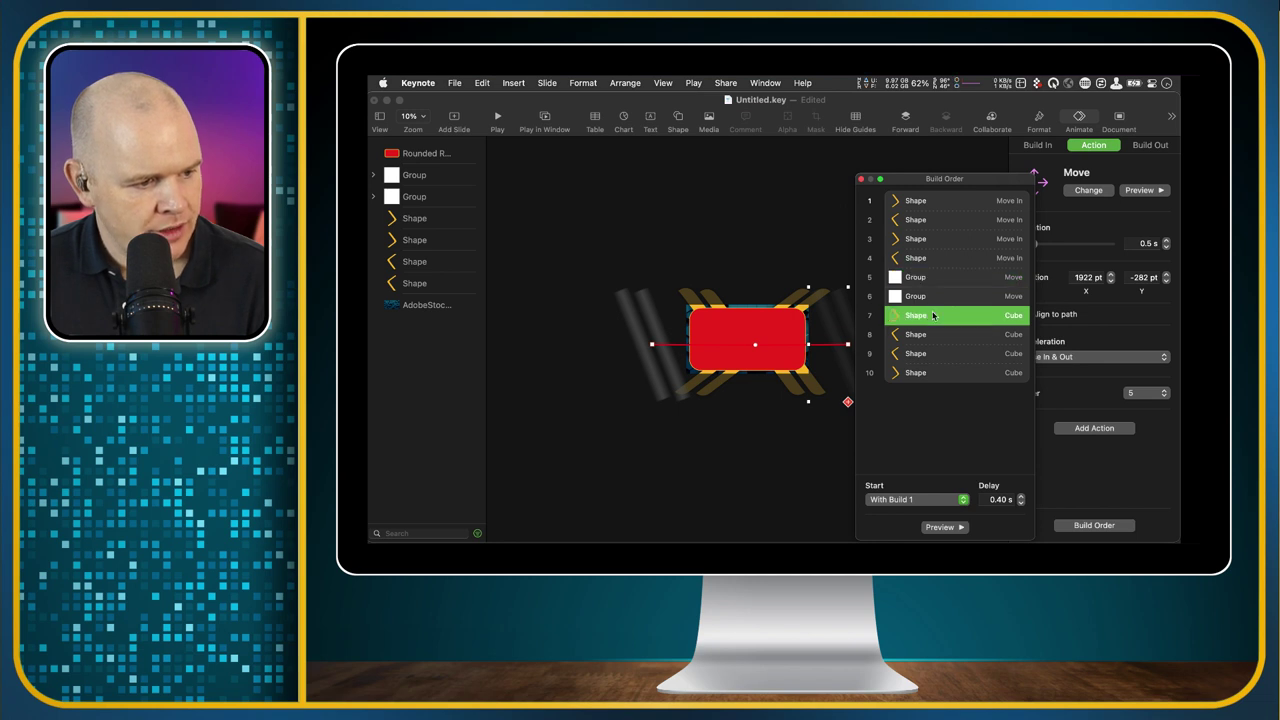
pyautogui.click(964, 501)
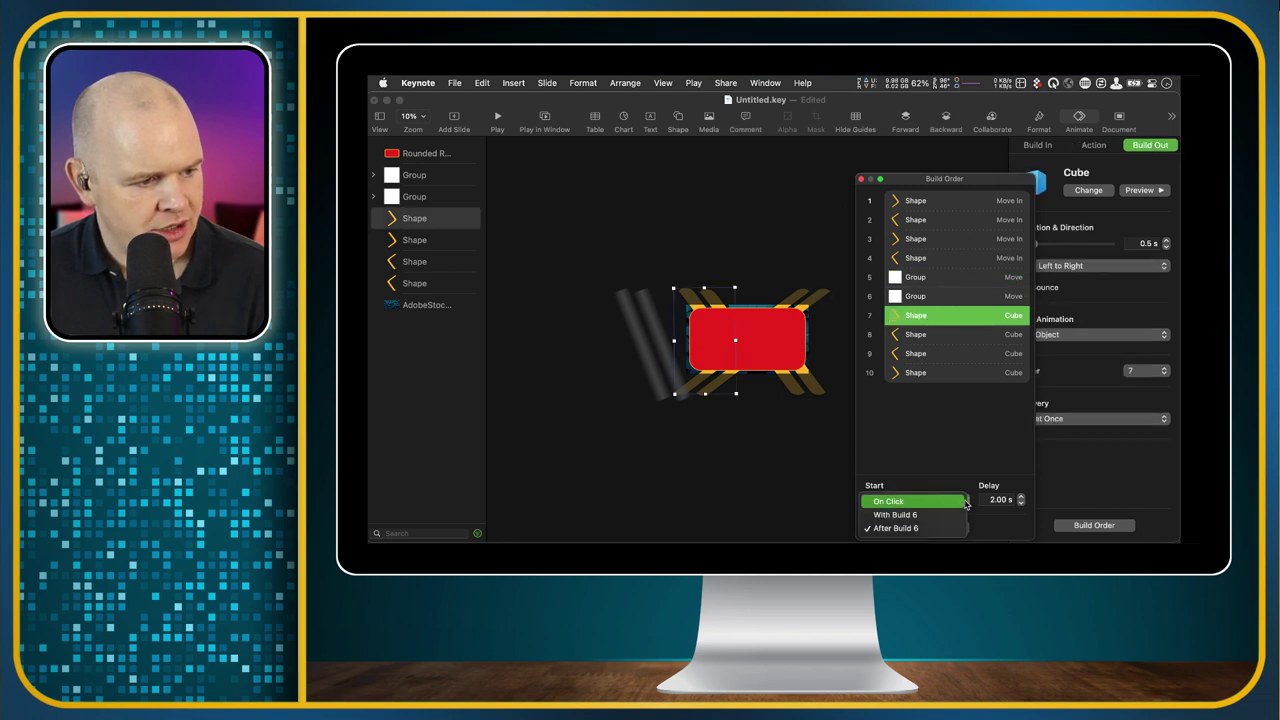
pyautogui.click(924, 517)
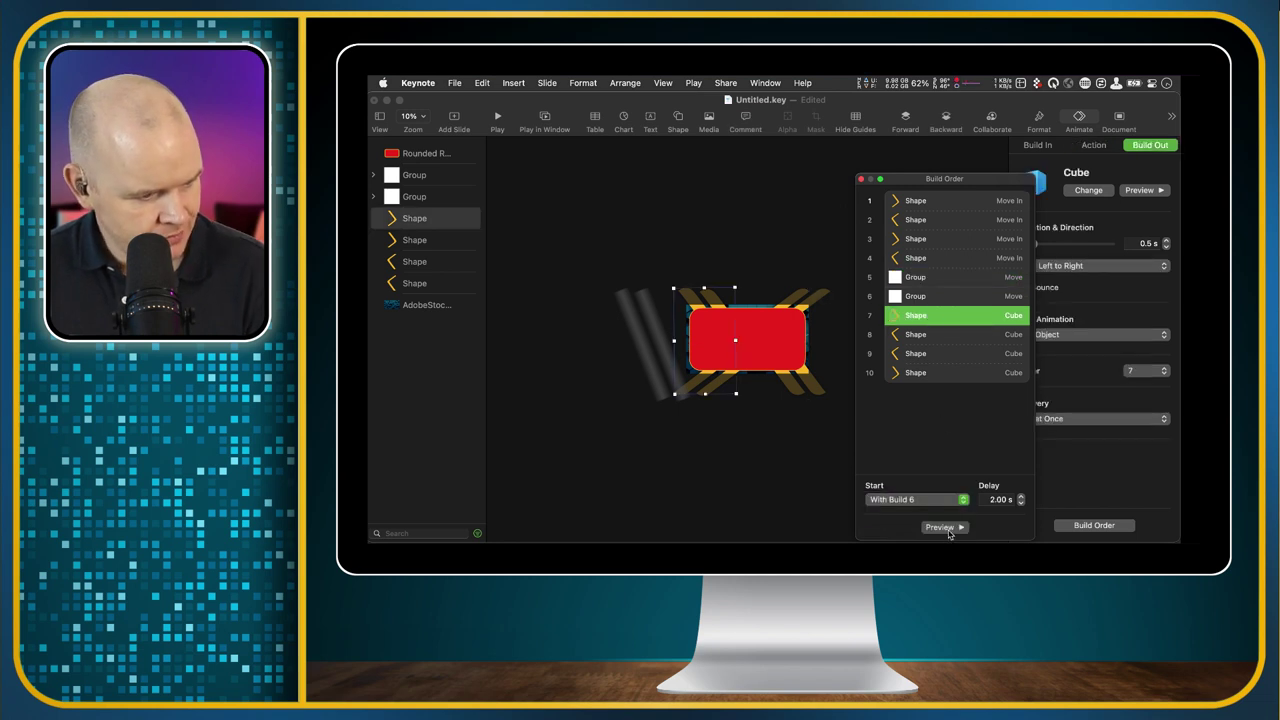
# Step: Uncover the whole slide and preview the complete build sequence
pyautogui.moveTo(943, 178); pyautogui.dragTo(989, 177)
pyautogui.press('super+shift+period')
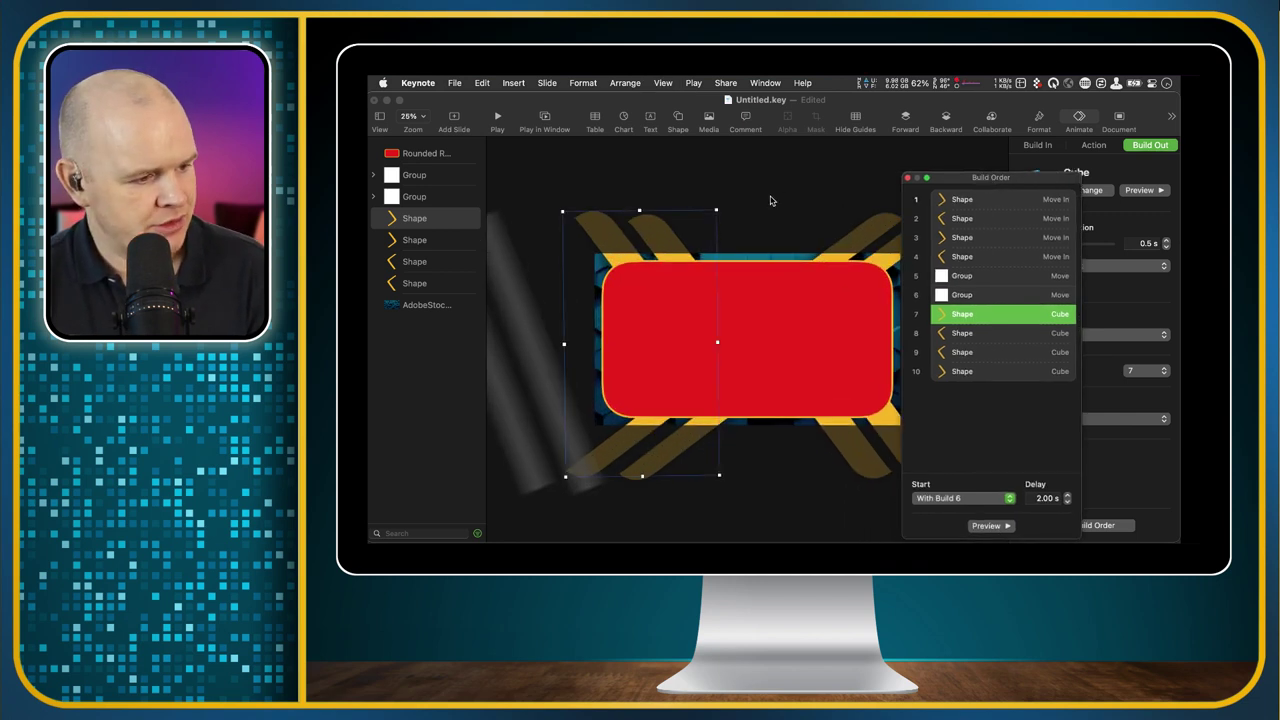
pyautogui.moveTo(954, 186); pyautogui.dragTo(1030, 177)
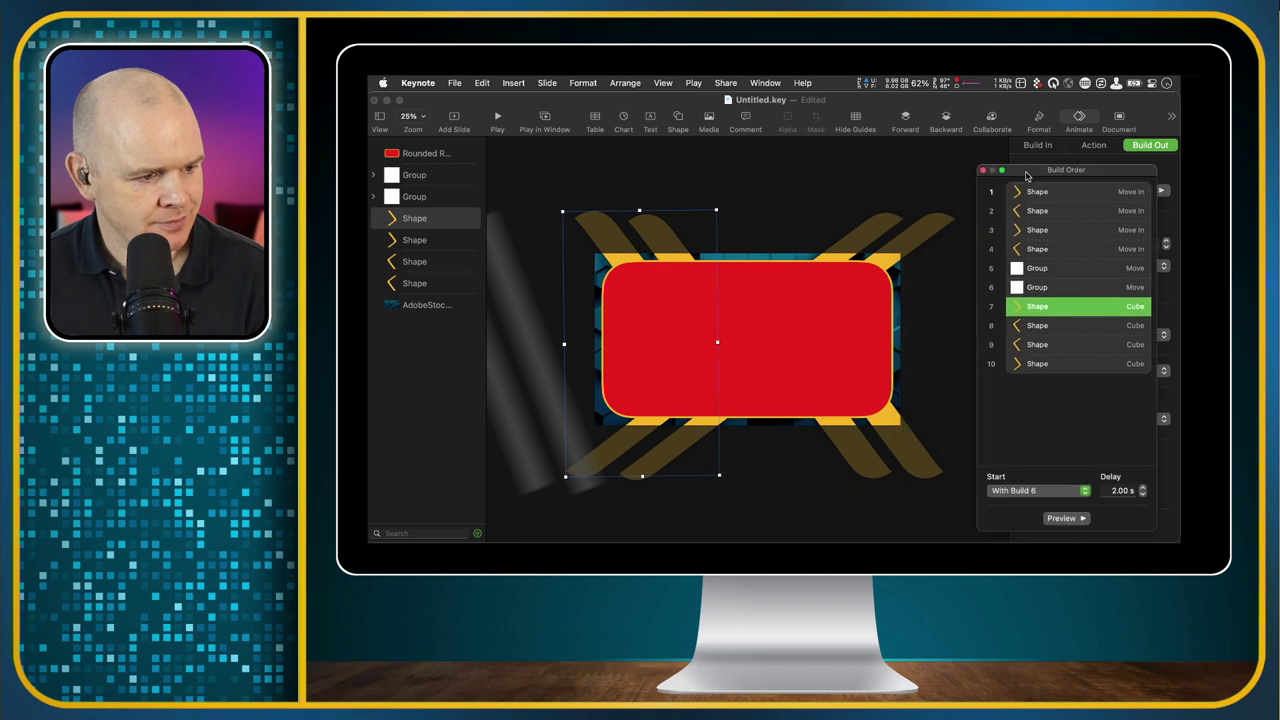
pyautogui.click(1064, 517)
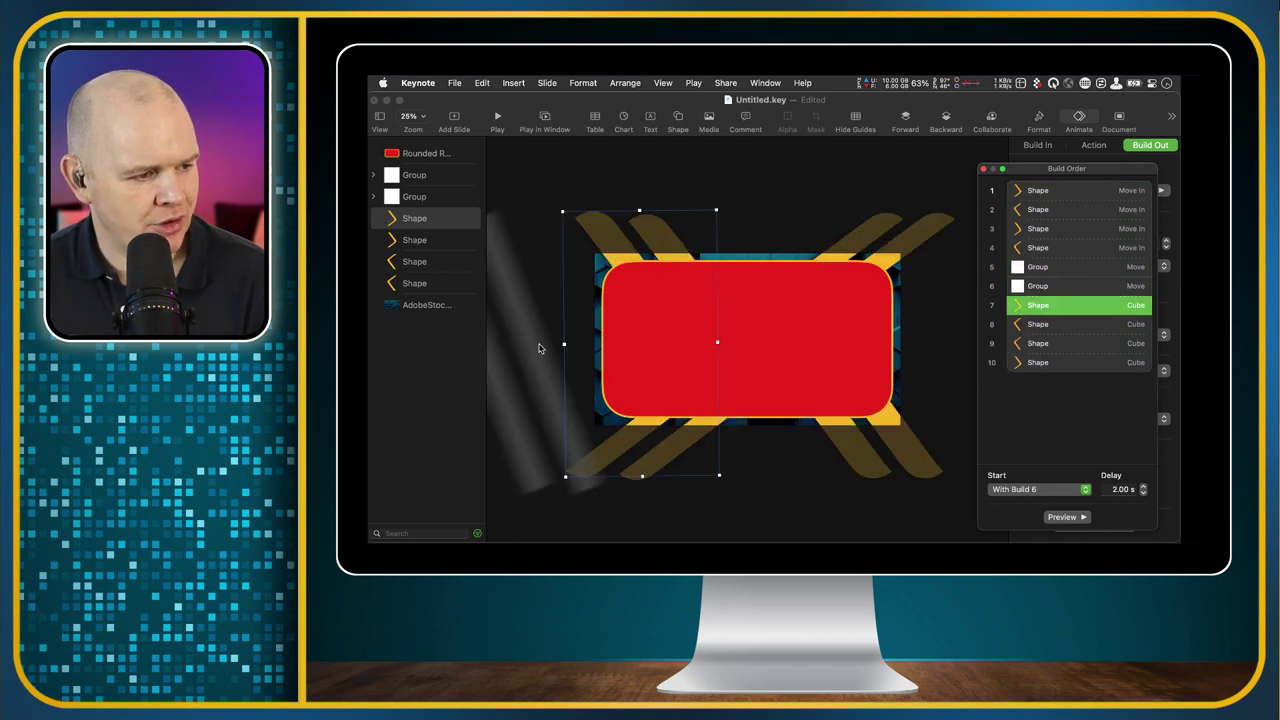
# Step: Set the delay of the original bar group's Move action to 0.20 s and preview the builds
pyautogui.click(1036, 288)
pyautogui.click(1054, 266)
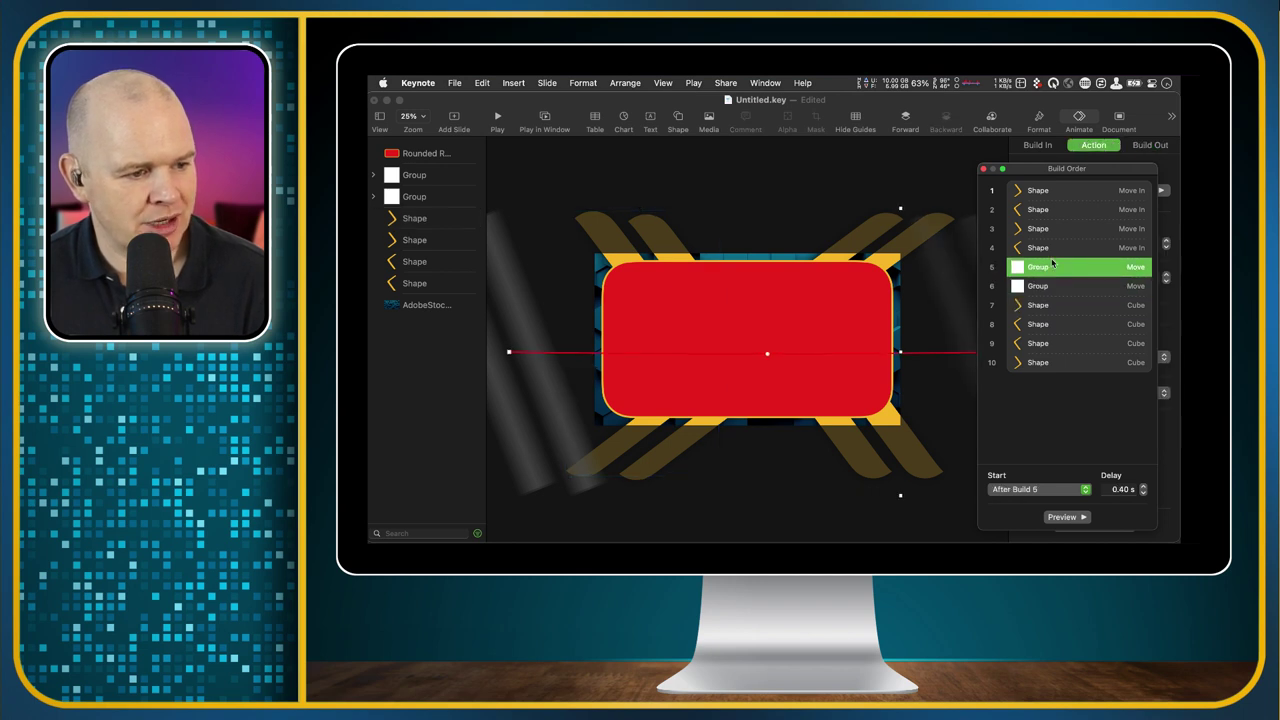
pyautogui.click(1143, 485)
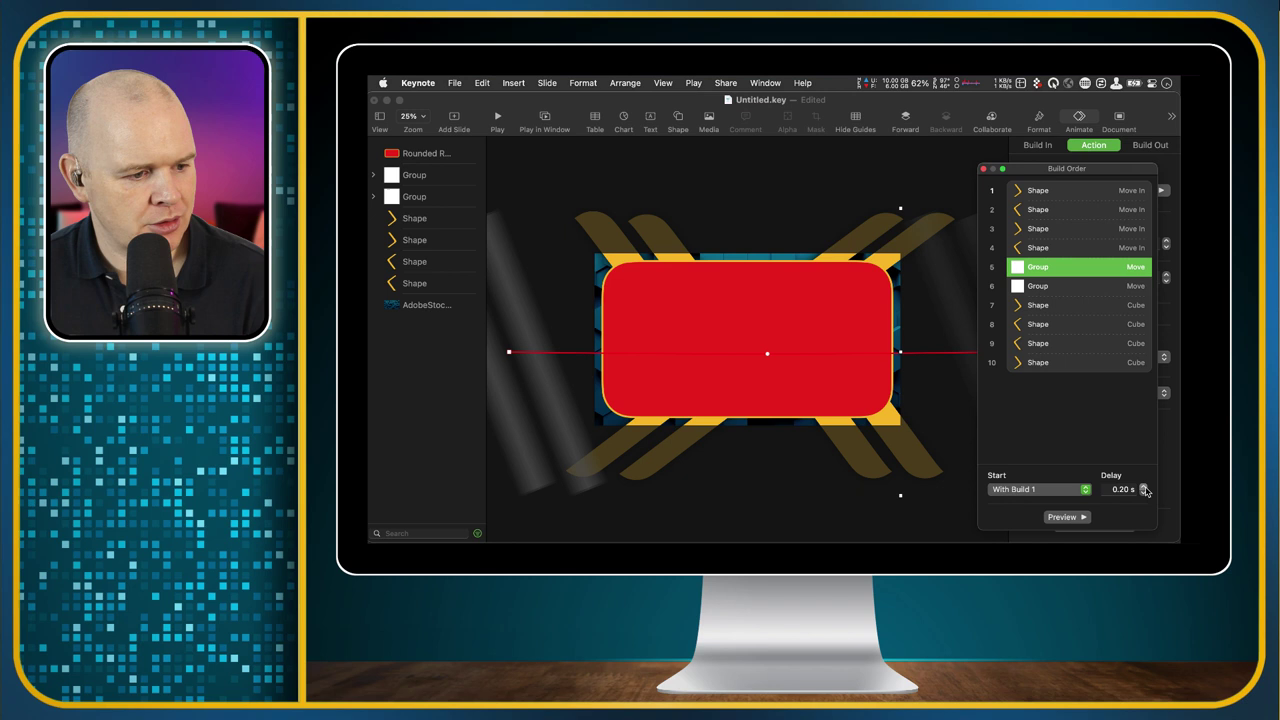
pyautogui.click(1066, 517)
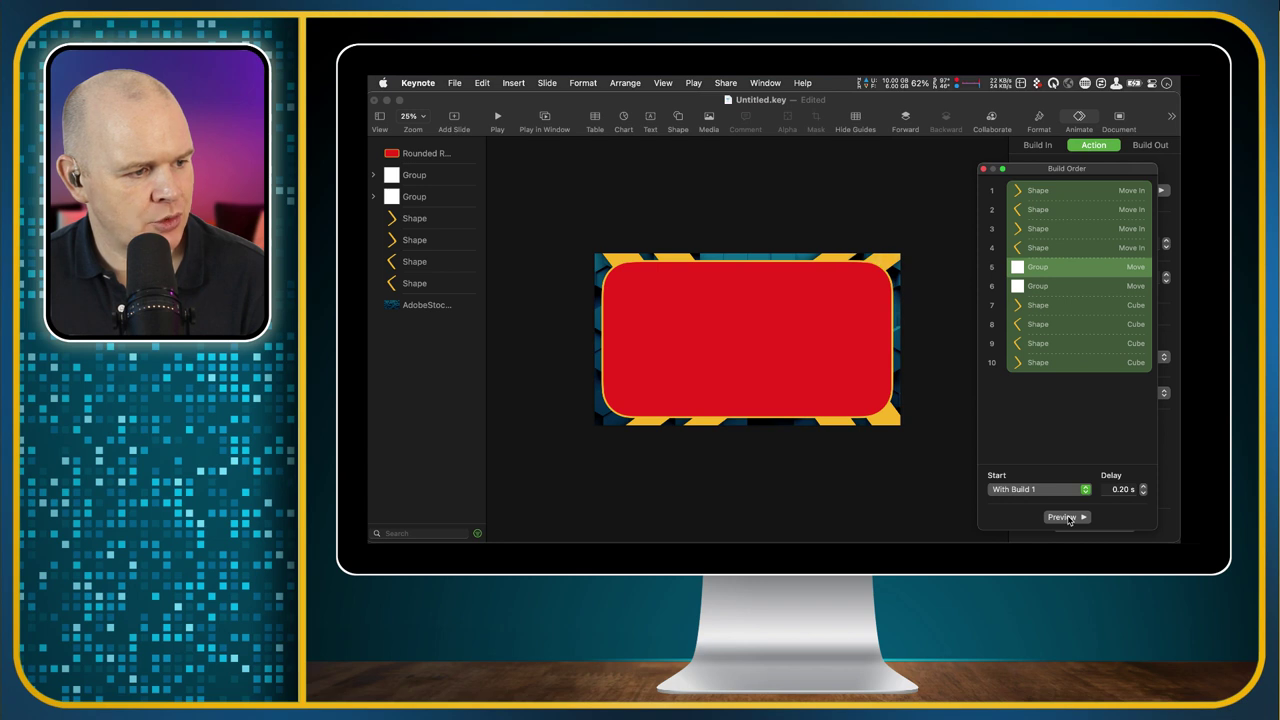
# Step: Set the delay of the first chevron's Cube build-out to 0 s and preview the builds
pyautogui.click(1055, 303)
pyautogui.click(1143, 493)
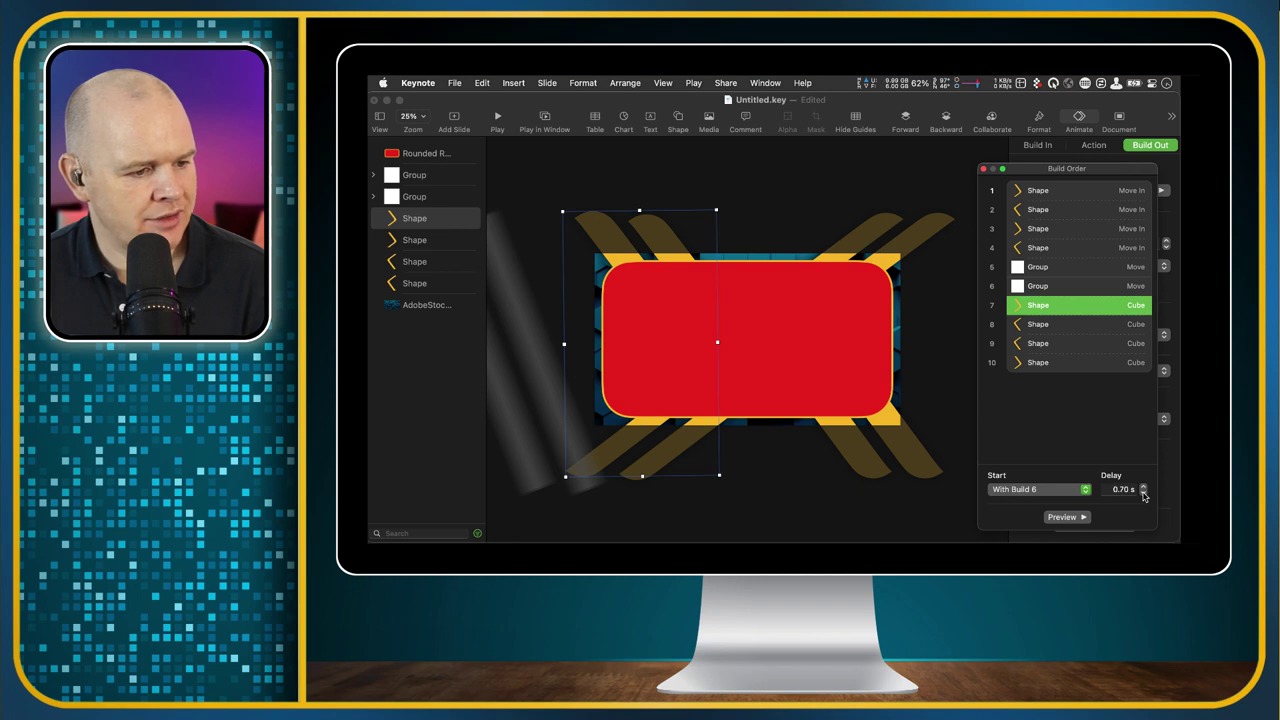
pyautogui.click(1143, 493)
pyautogui.click(1143, 493)
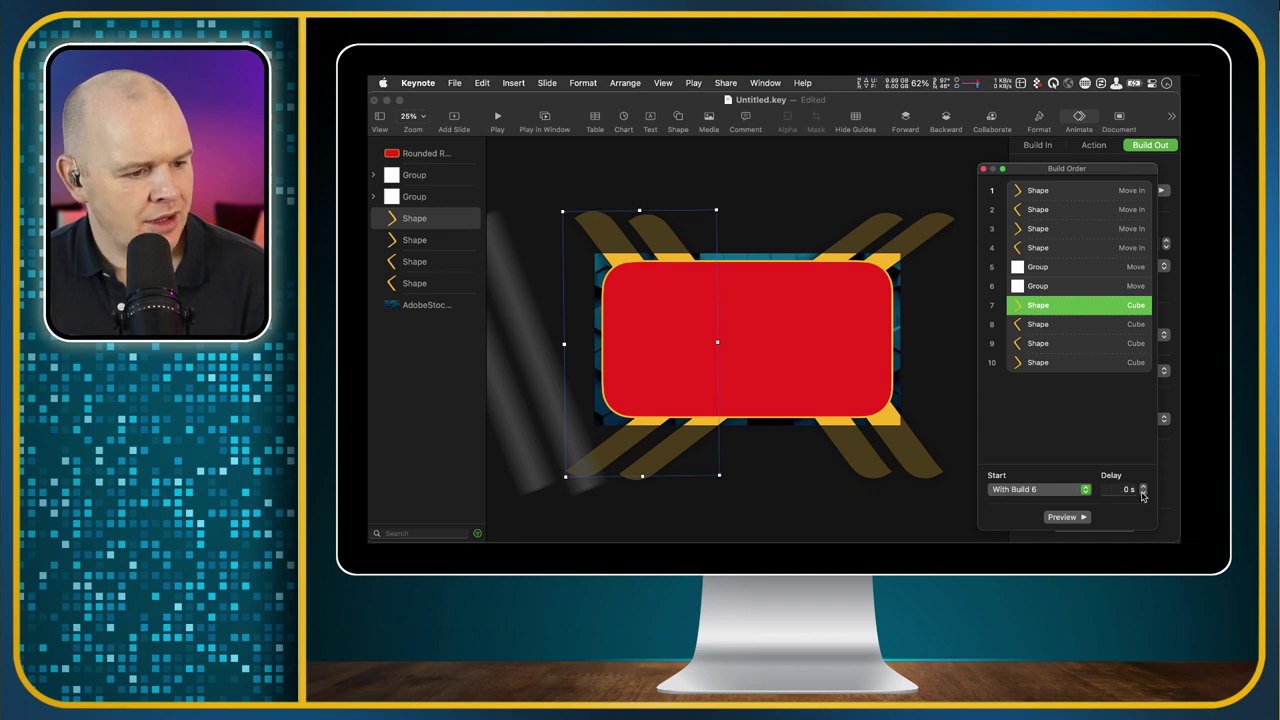
pyautogui.click(1068, 517)
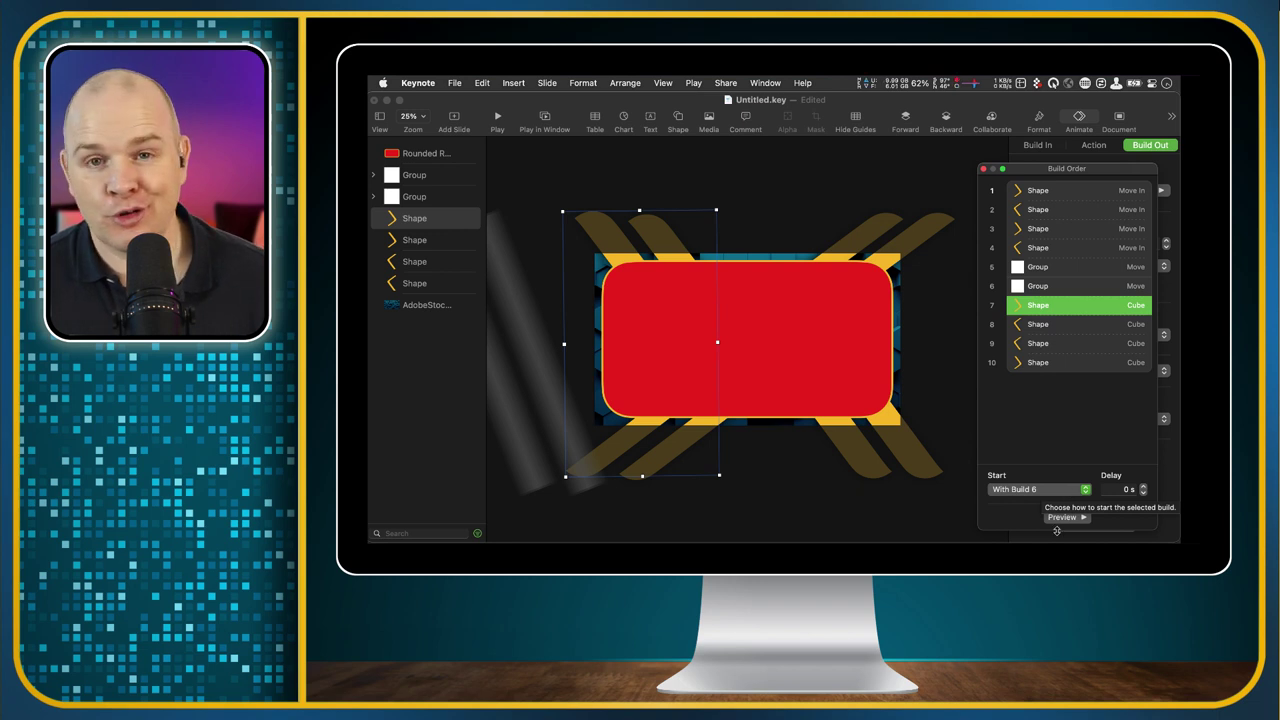
pyautogui.click(786, 163)
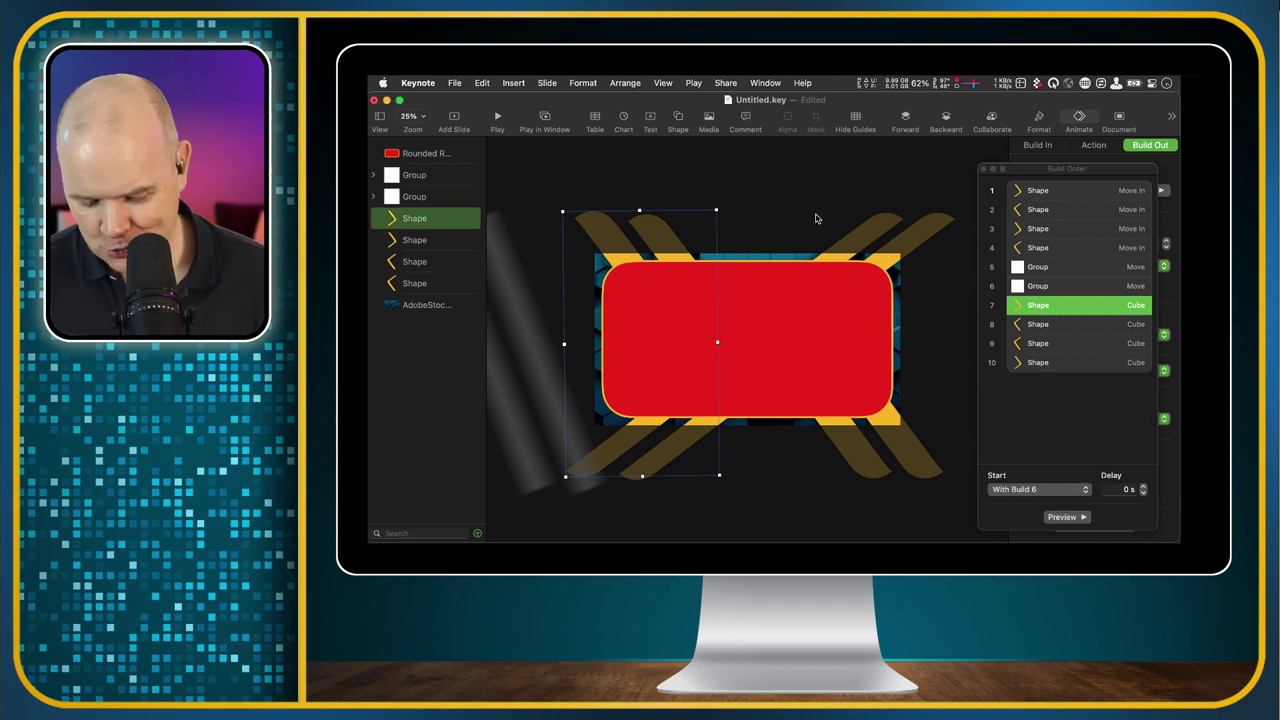
pyautogui.press('super+minus')
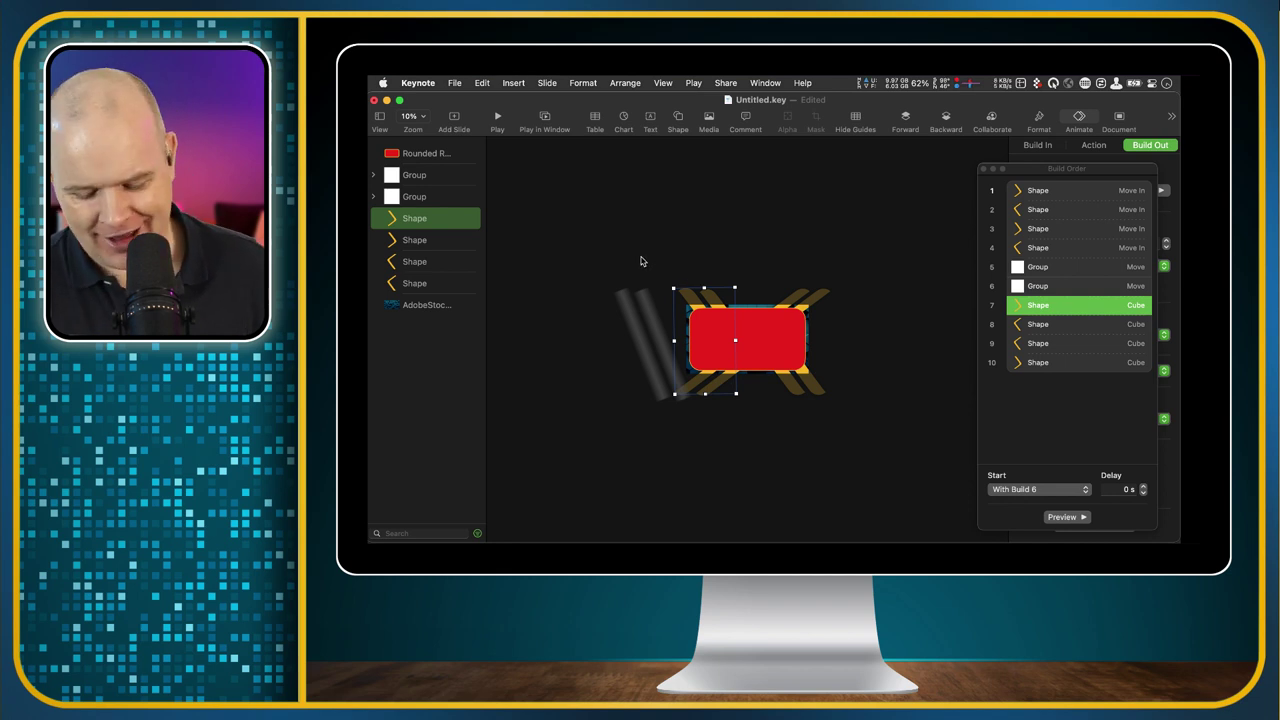
pyautogui.press('super+shift+period')
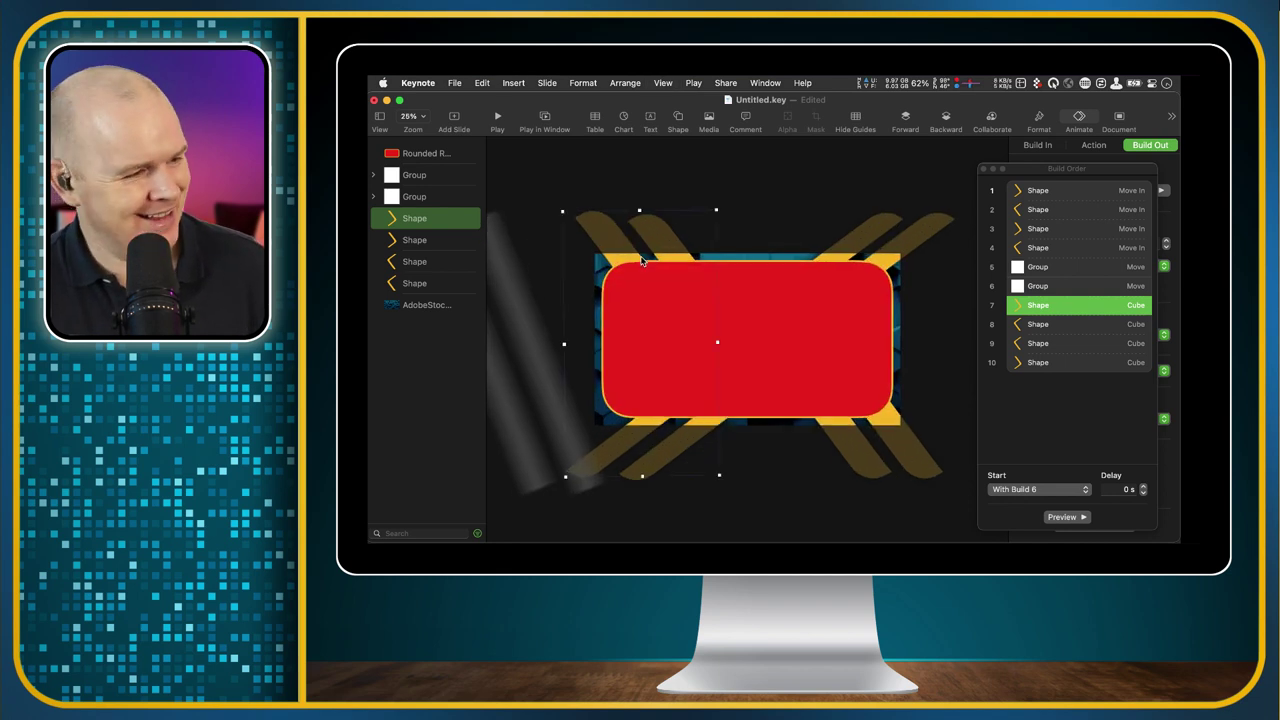
# Step: Open the movie export settings for the presentation and look through the available compression types, keeping H.264
pyautogui.click(455, 84)
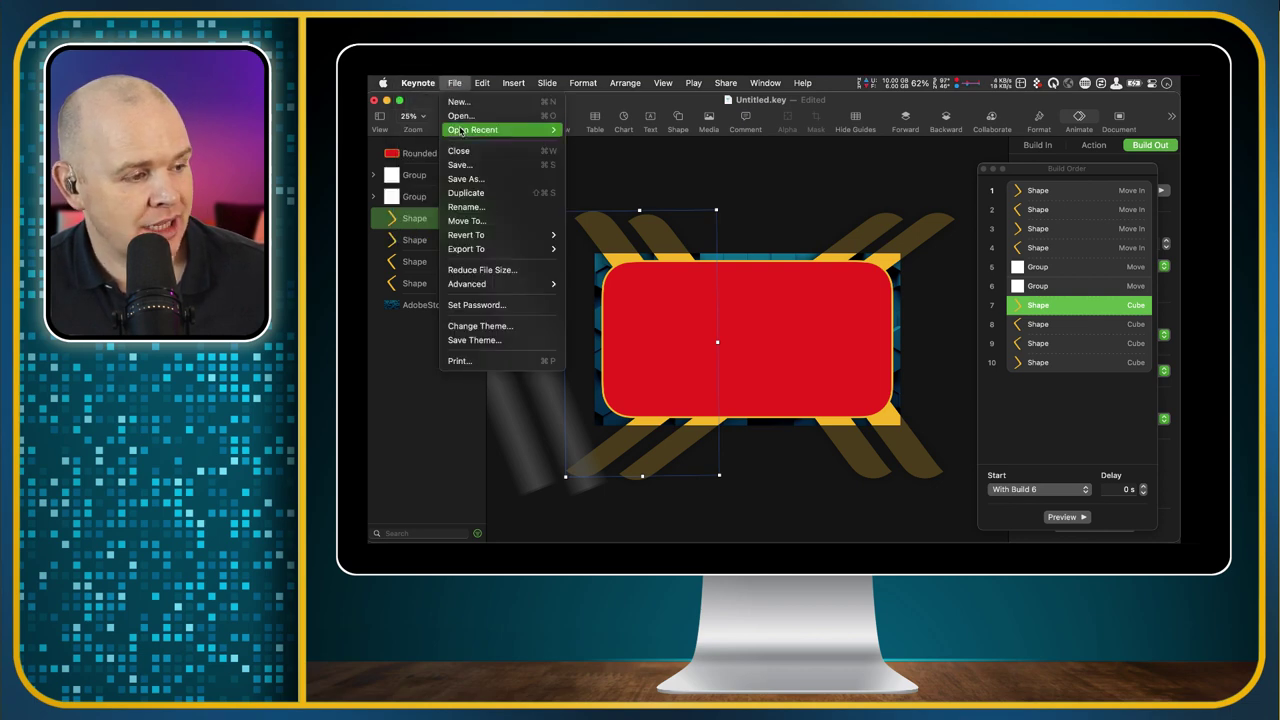
pyautogui.moveTo(485, 249)
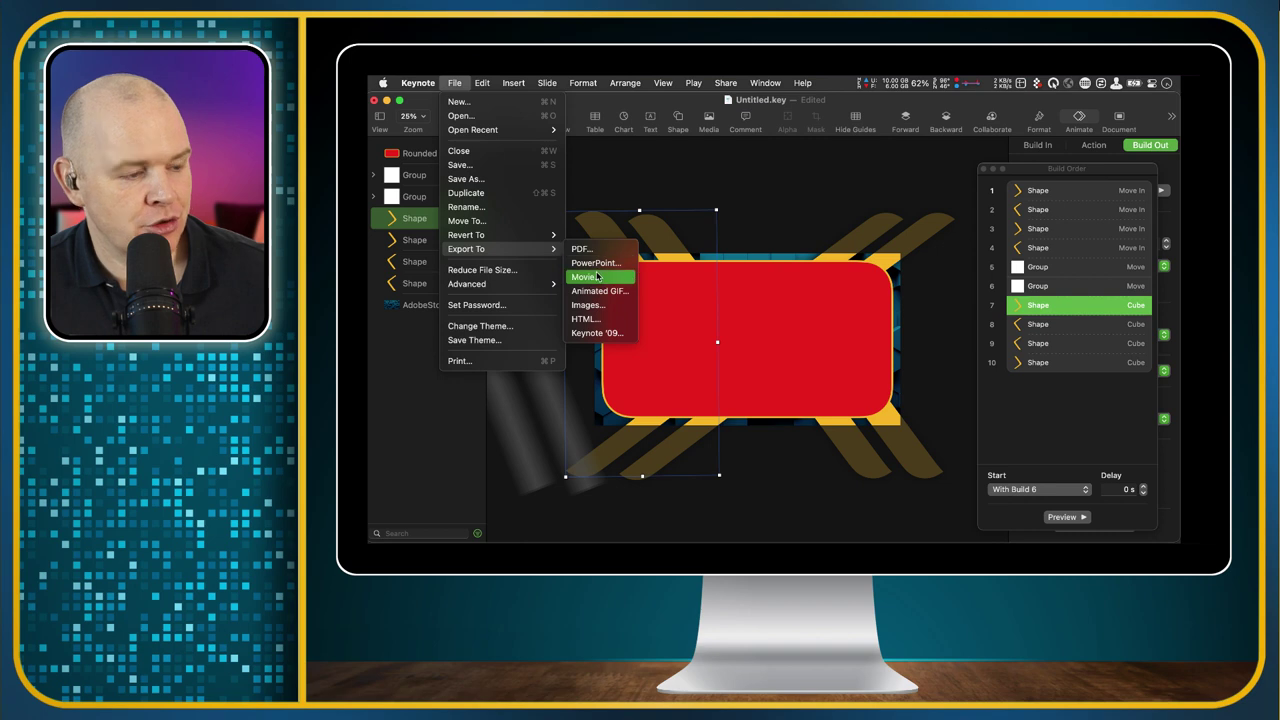
pyautogui.click(597, 277)
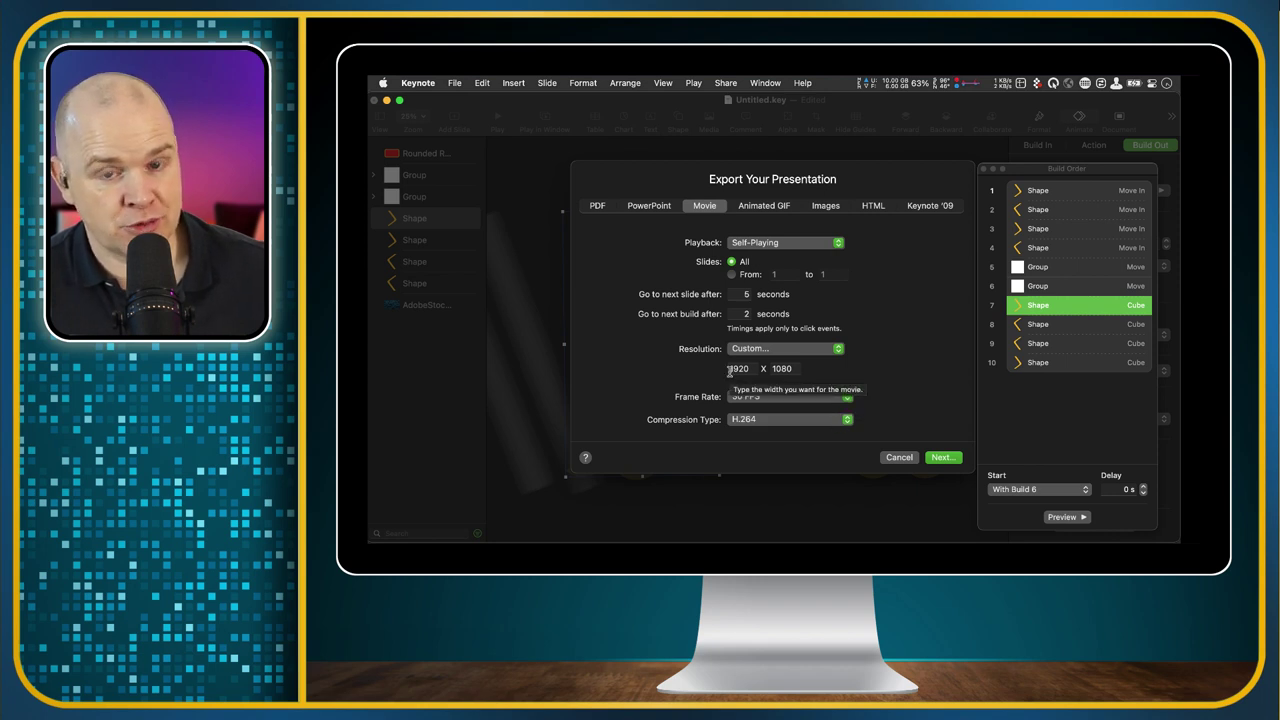
pyautogui.click(770, 420)
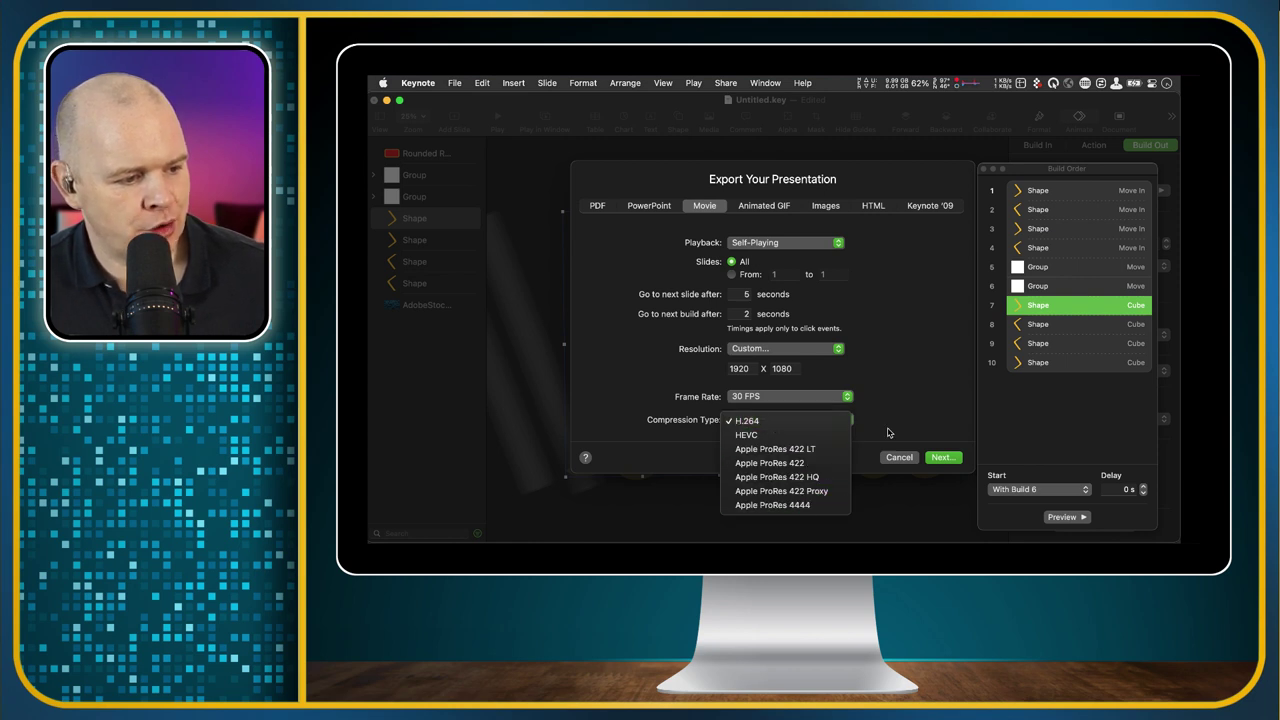
pyautogui.click(925, 368)
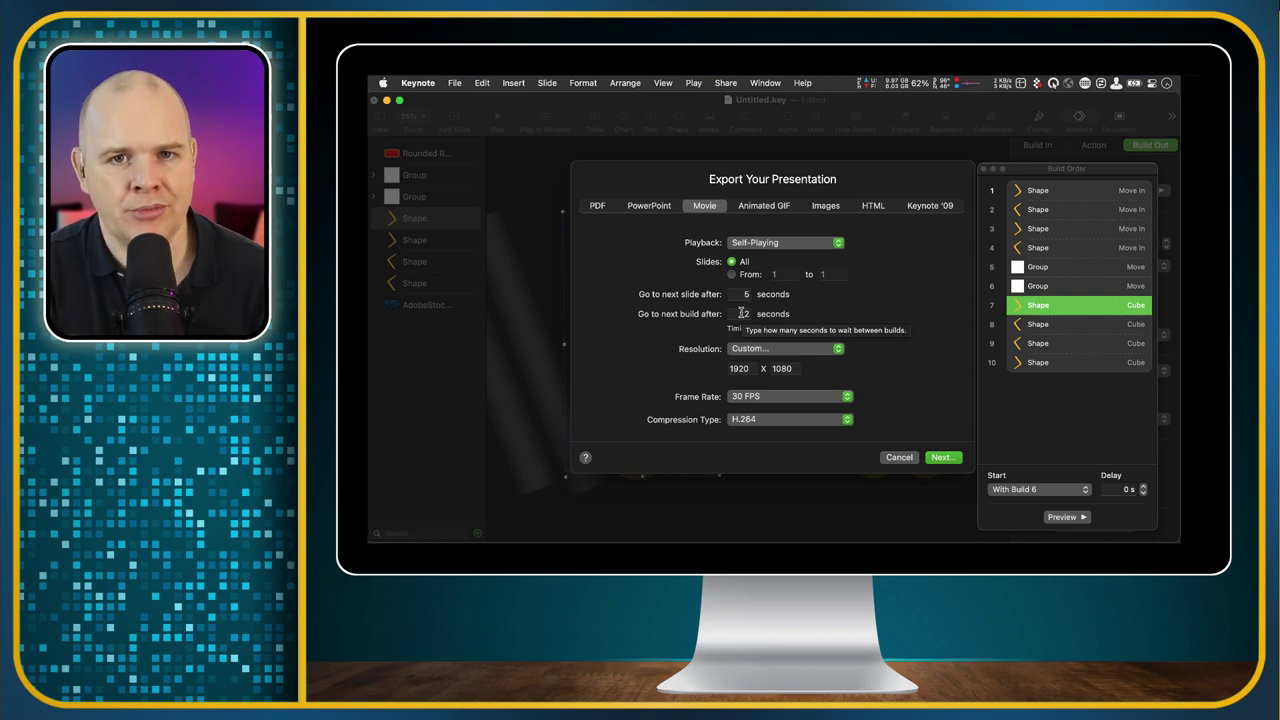
# Step: Set the movie export to go to the next slide after 5 seconds and clear the wait before the next build
pyautogui.doubleClick(740, 313)
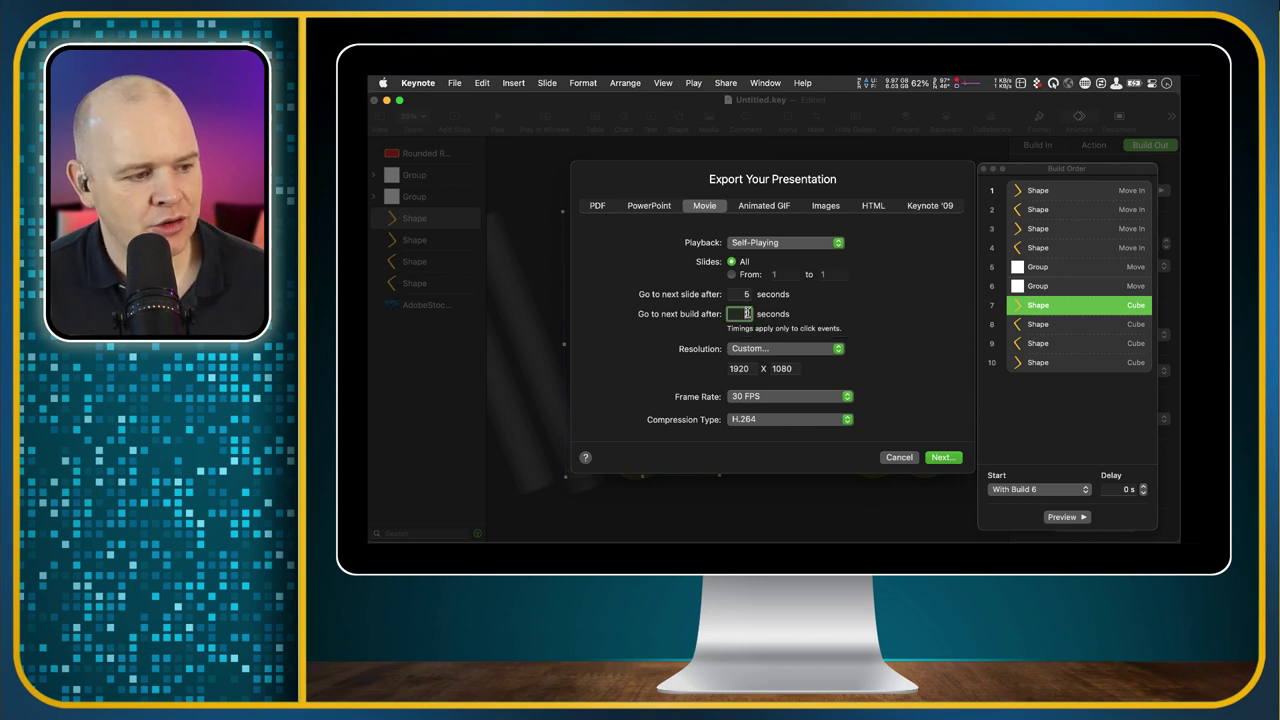
pyautogui.press('BackSpace')
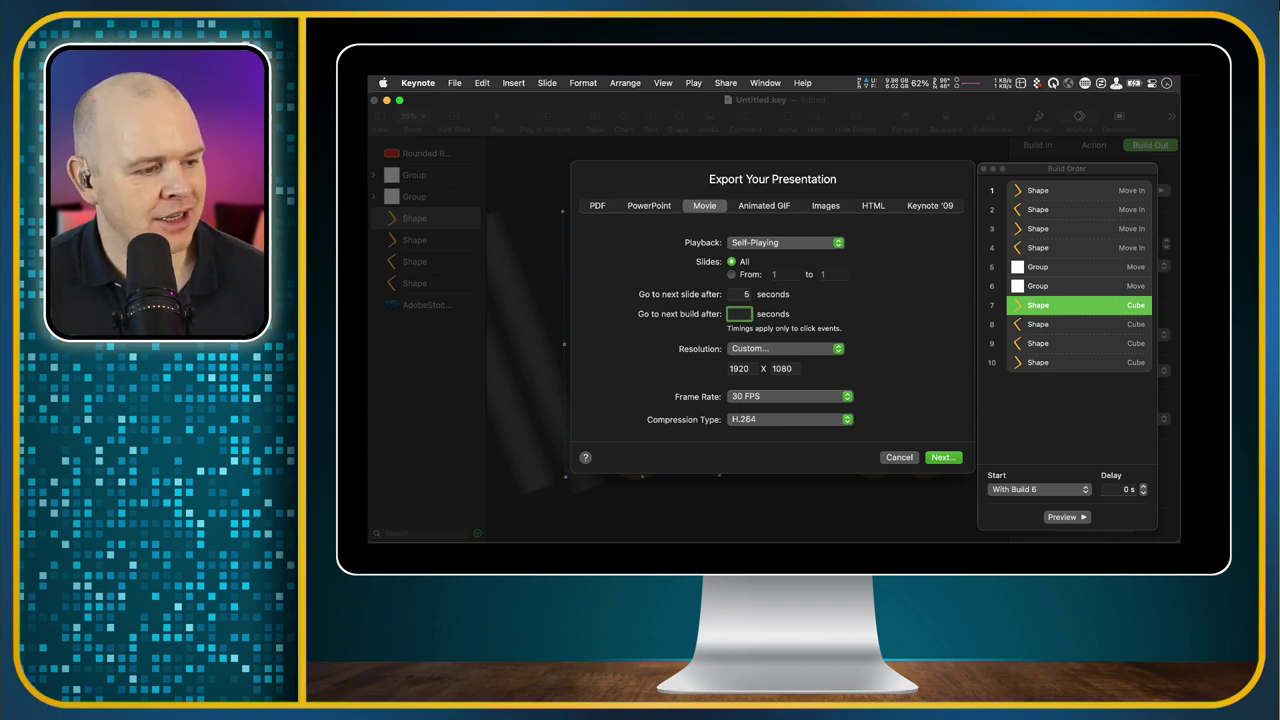
pyautogui.click(741, 293)
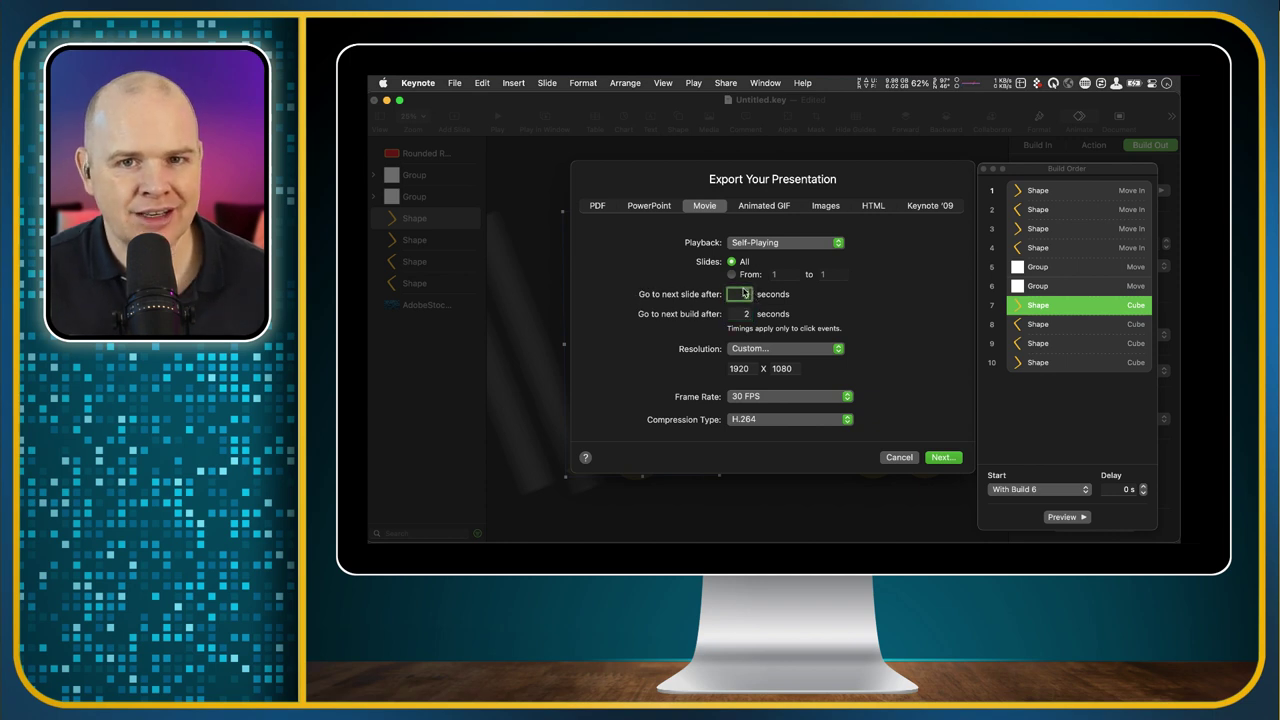
pyautogui.press('BackSpace')
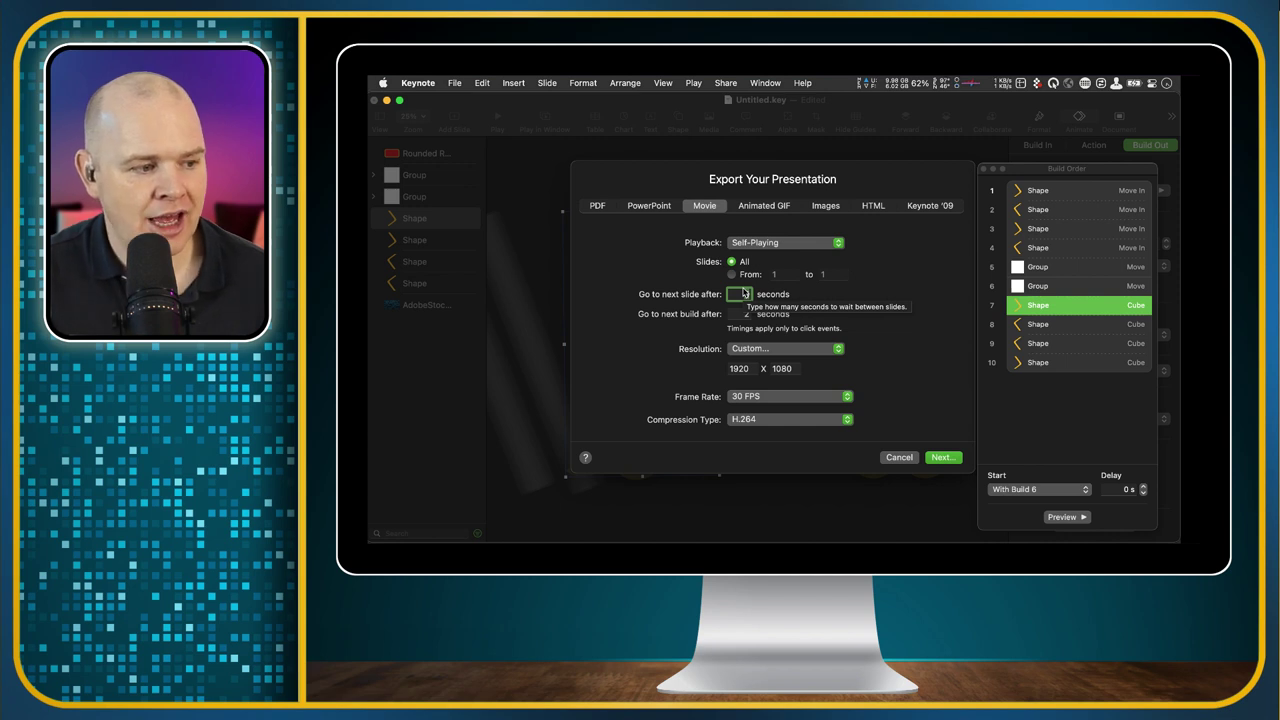
pyautogui.write('5')
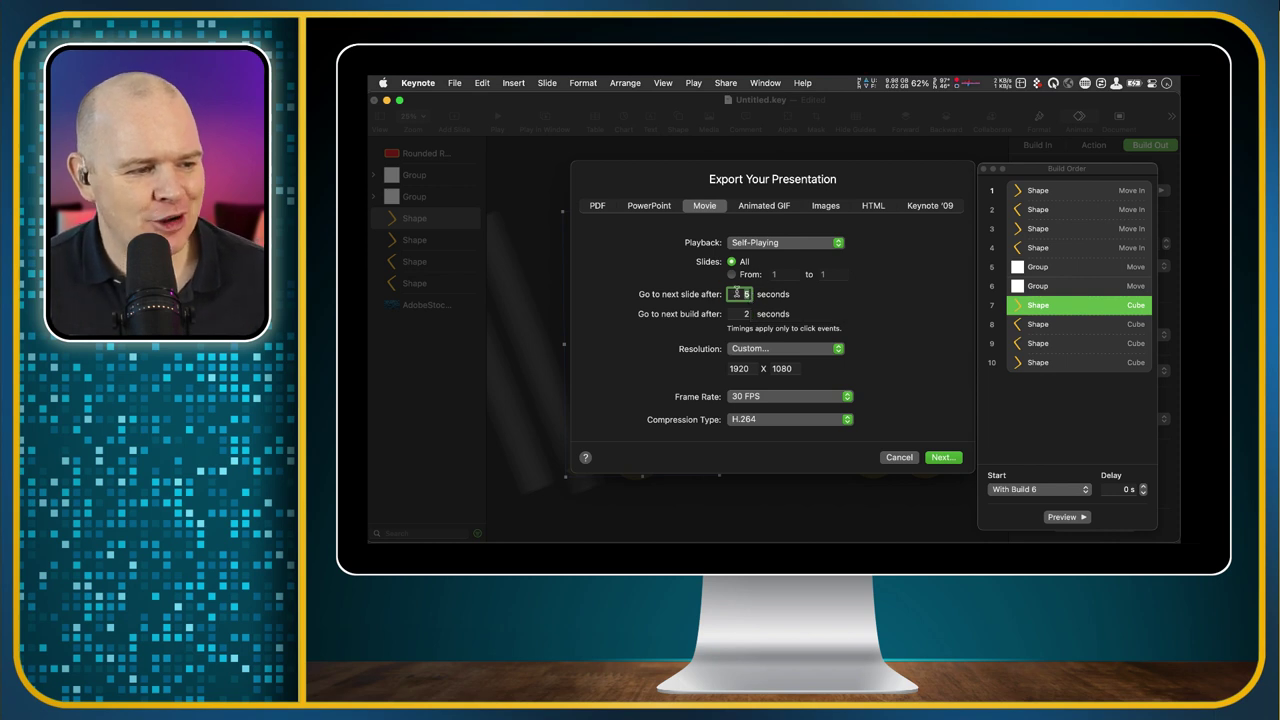
pyautogui.click(750, 314)
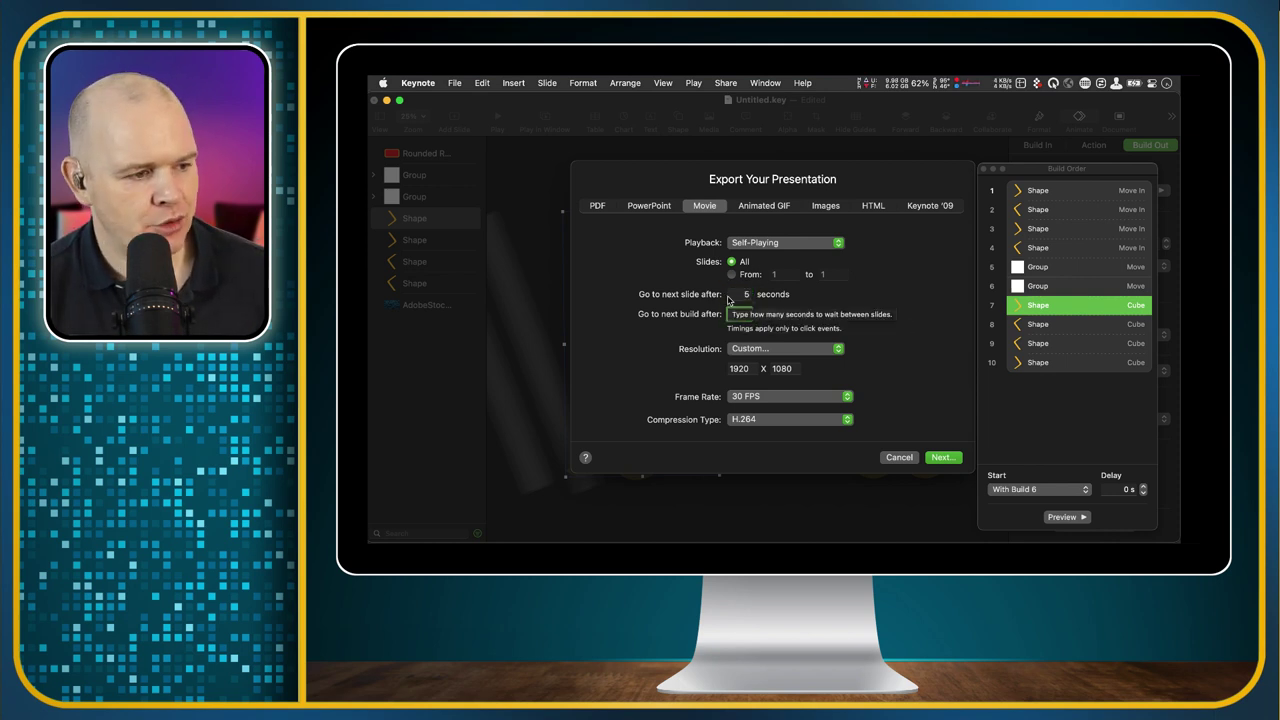
pyautogui.press('BackSpace')
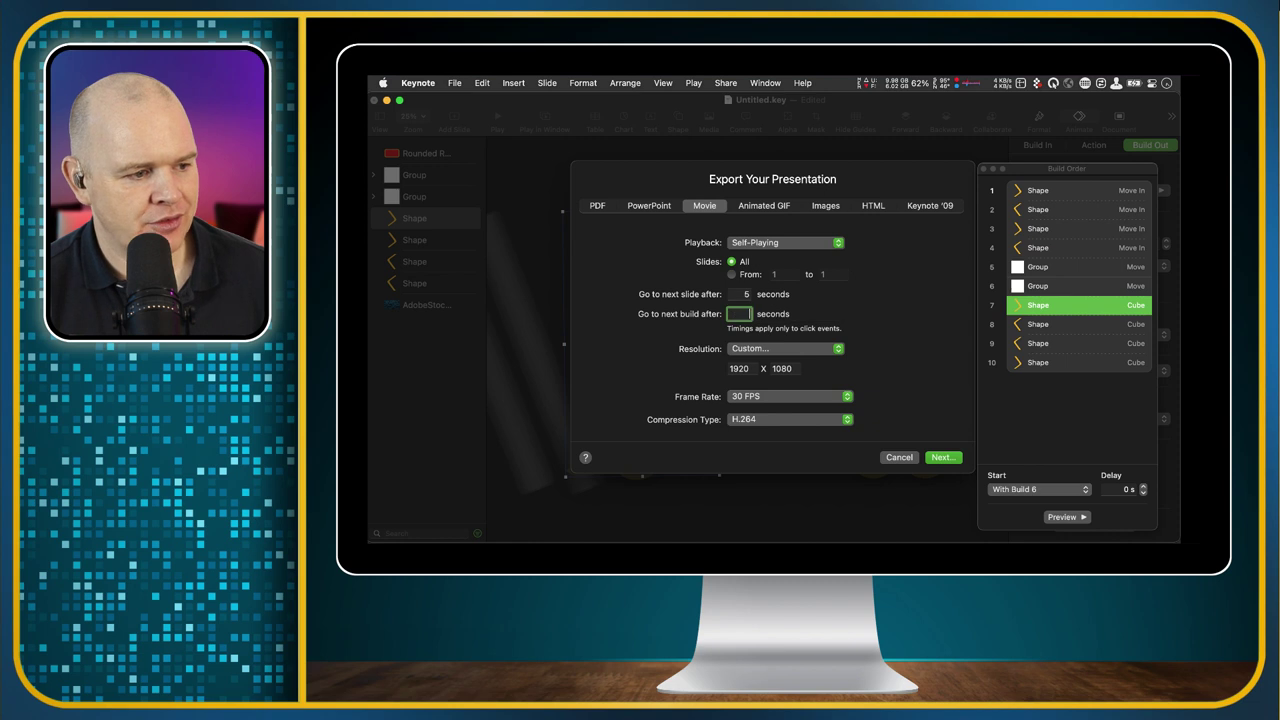
# Step: Export the movie to the Keynote Demo folder under the name Overlay demo
pyautogui.click(941, 457)
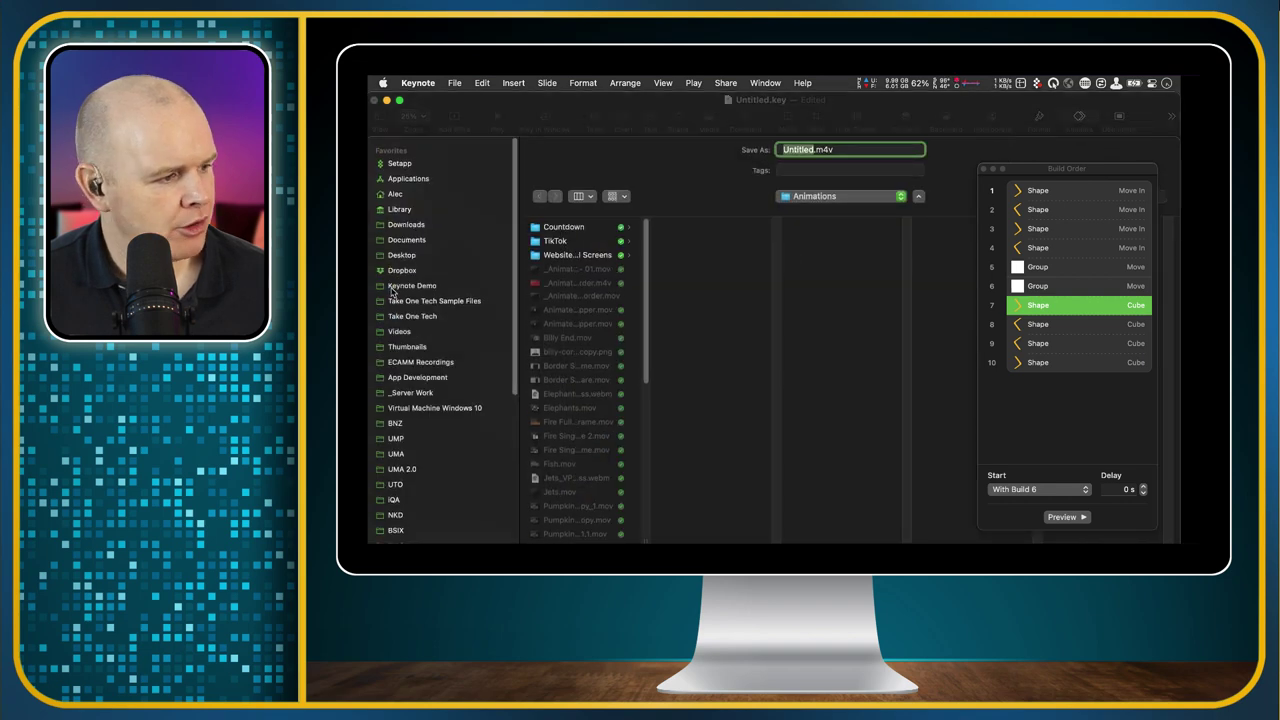
pyautogui.click(403, 288)
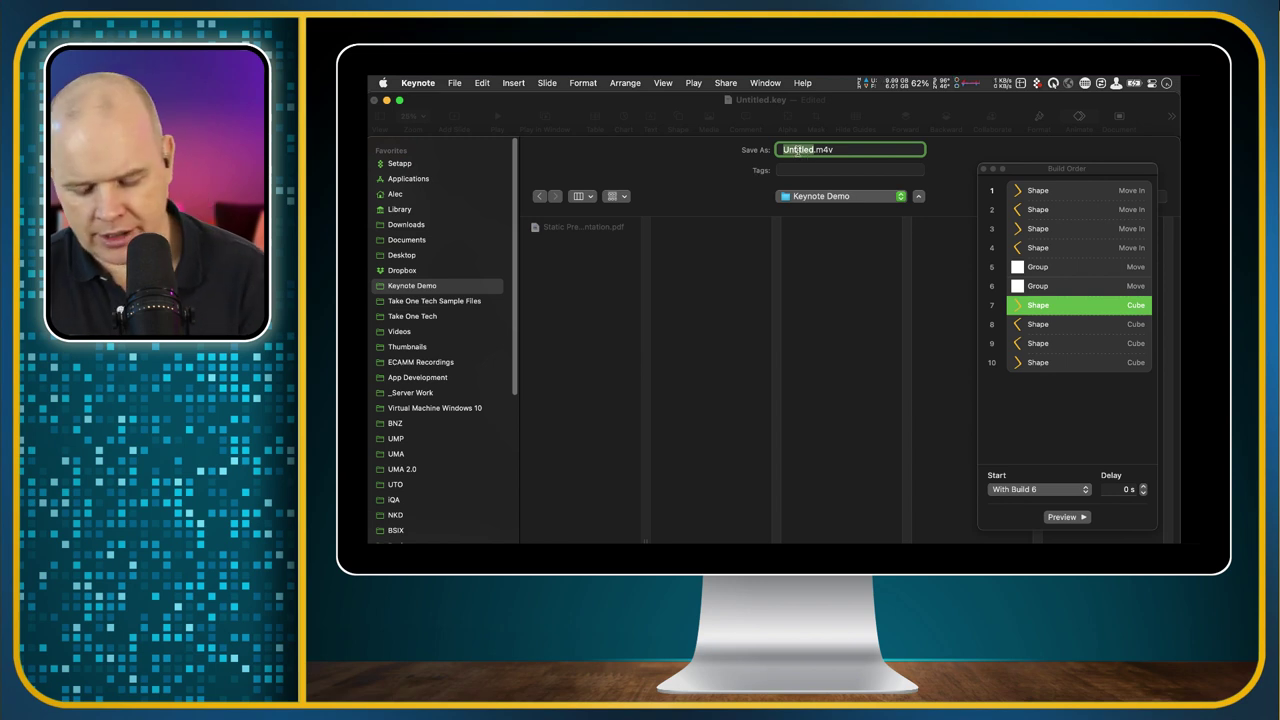
pyautogui.write('Overlay')
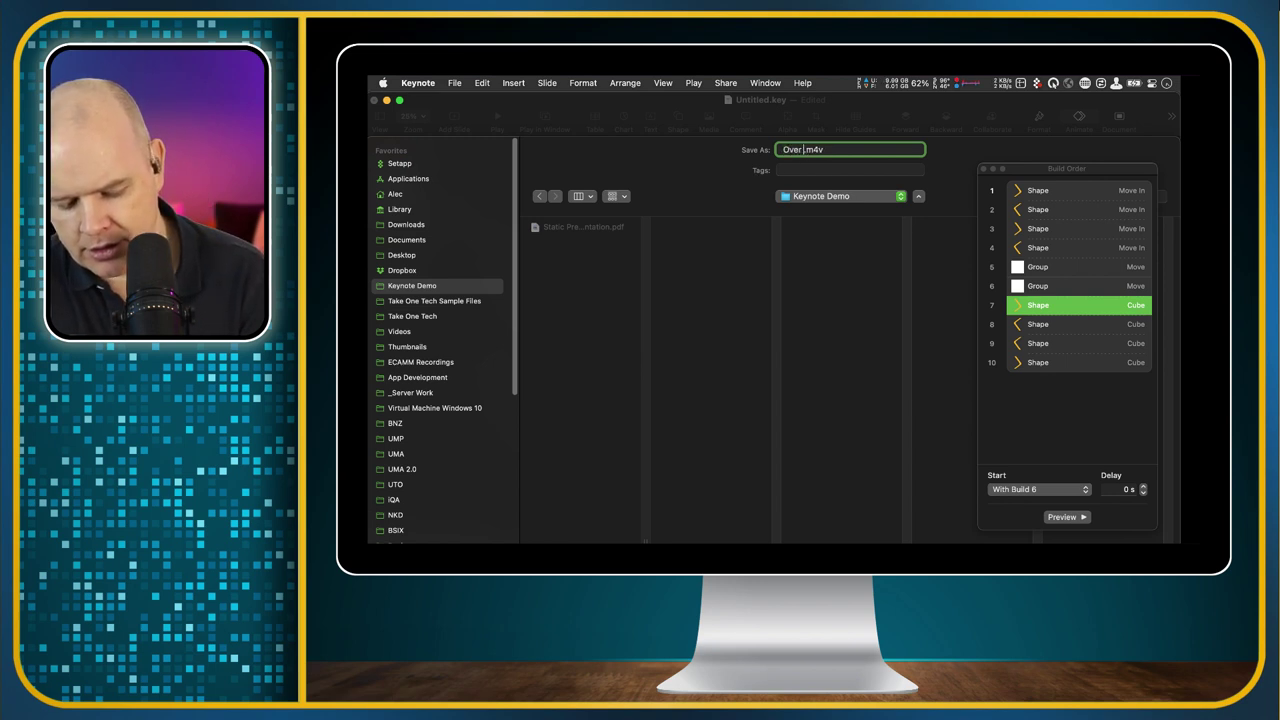
pyautogui.write(' demo')
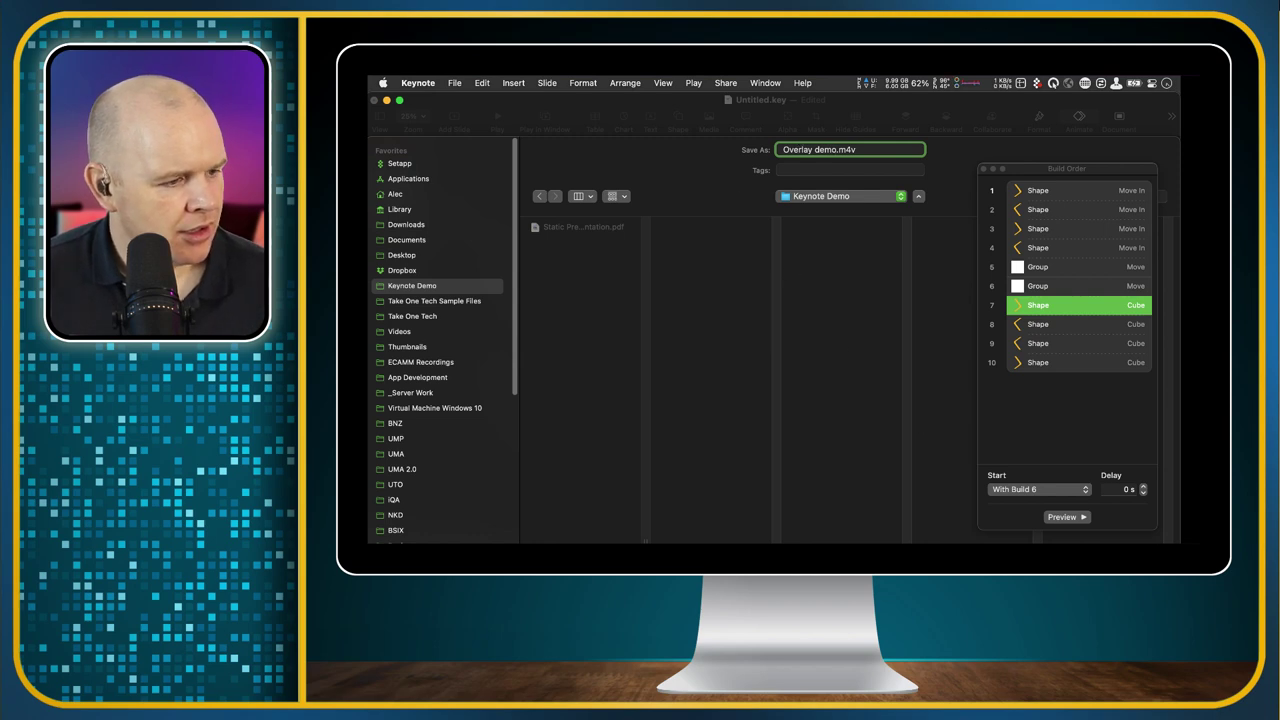
pyautogui.press('Return')
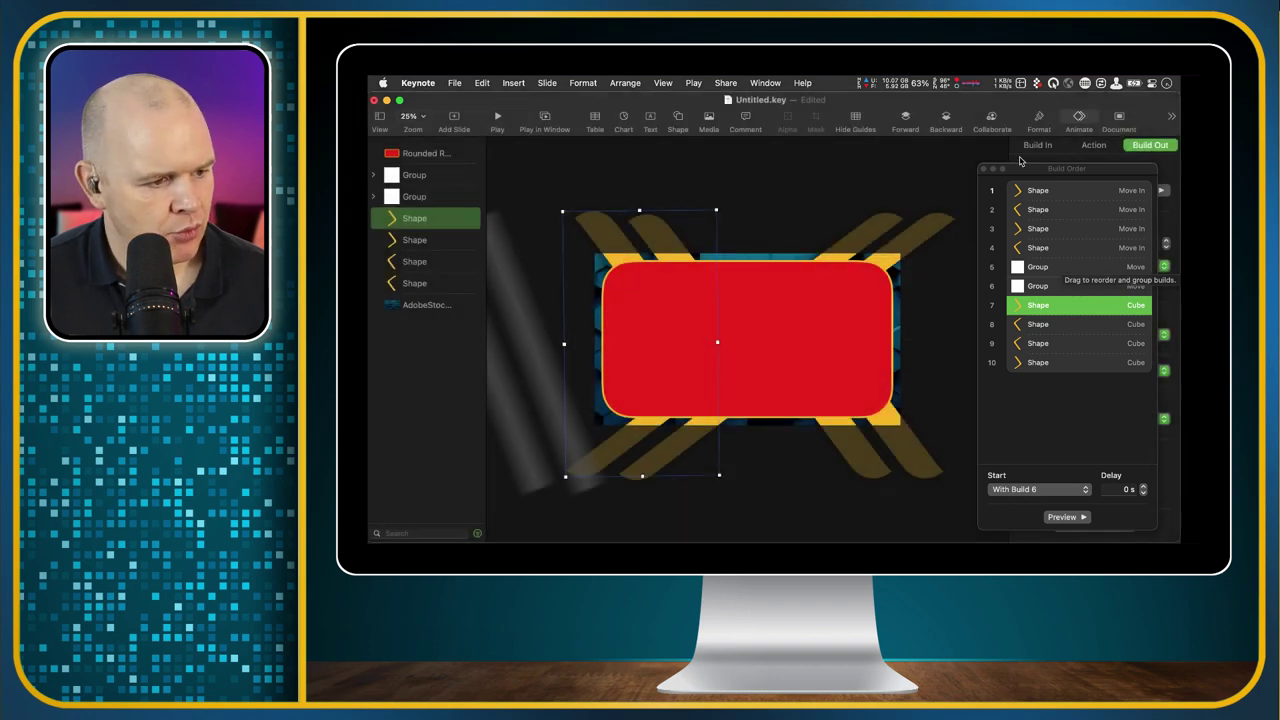
# Step: Switch to Permute and add the exported Overlay demo movie as a conversion
pyautogui.click(537, 113)
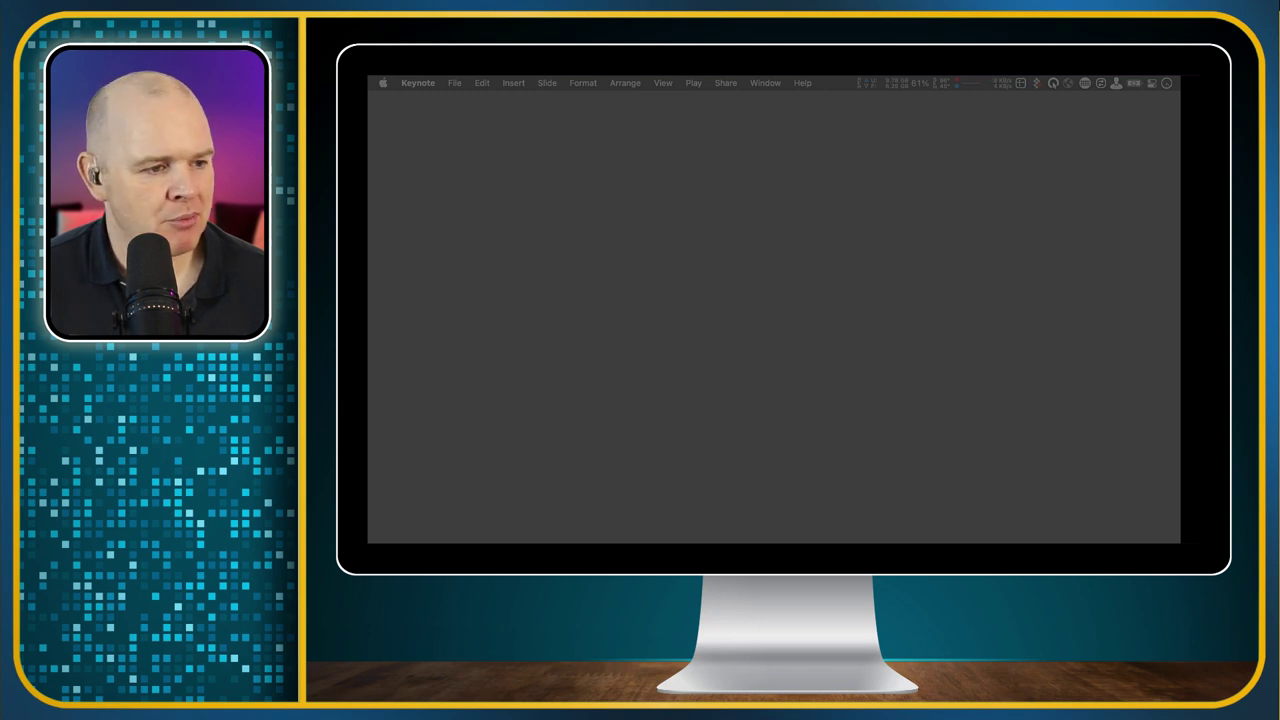
pyautogui.moveTo(1178, 540); pyautogui.dragTo(582, 130)
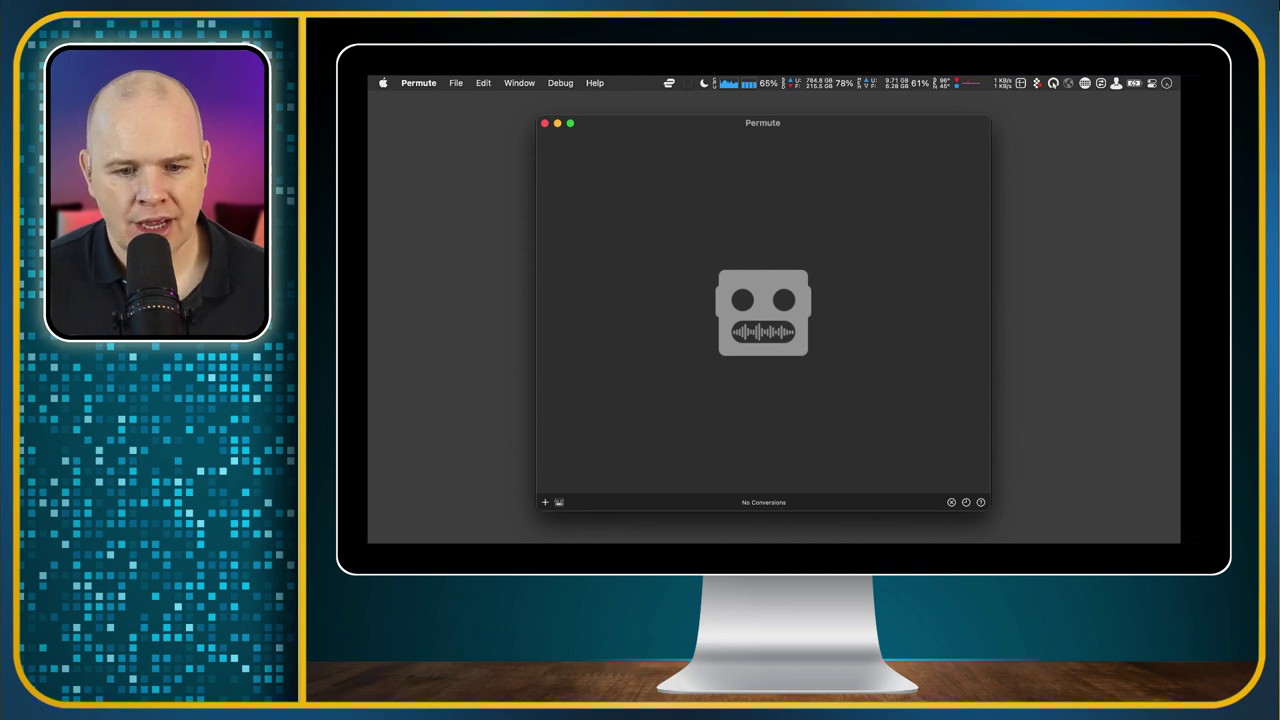
pyautogui.moveTo(1179, 337); pyautogui.dragTo(760, 293)
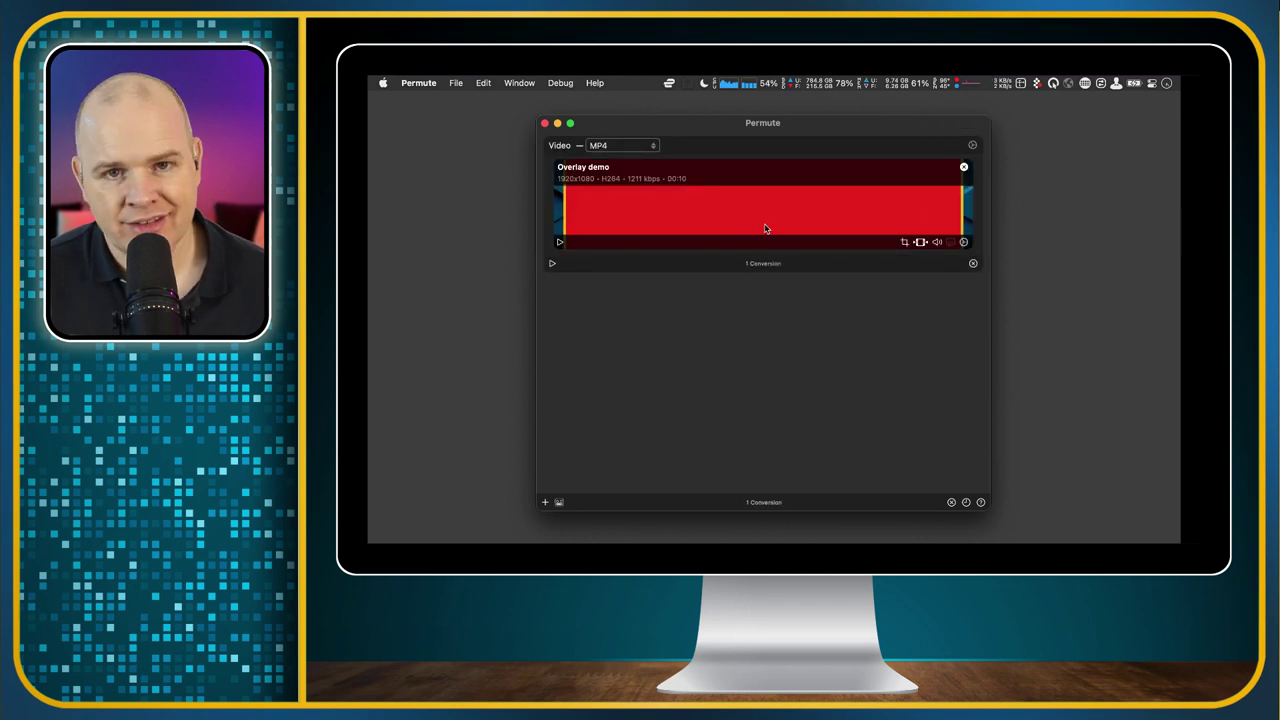
# Step: Look through the available video output presets, keeping MP4, and remove the Overlay demo movie from the conversions
pyautogui.click(653, 146)
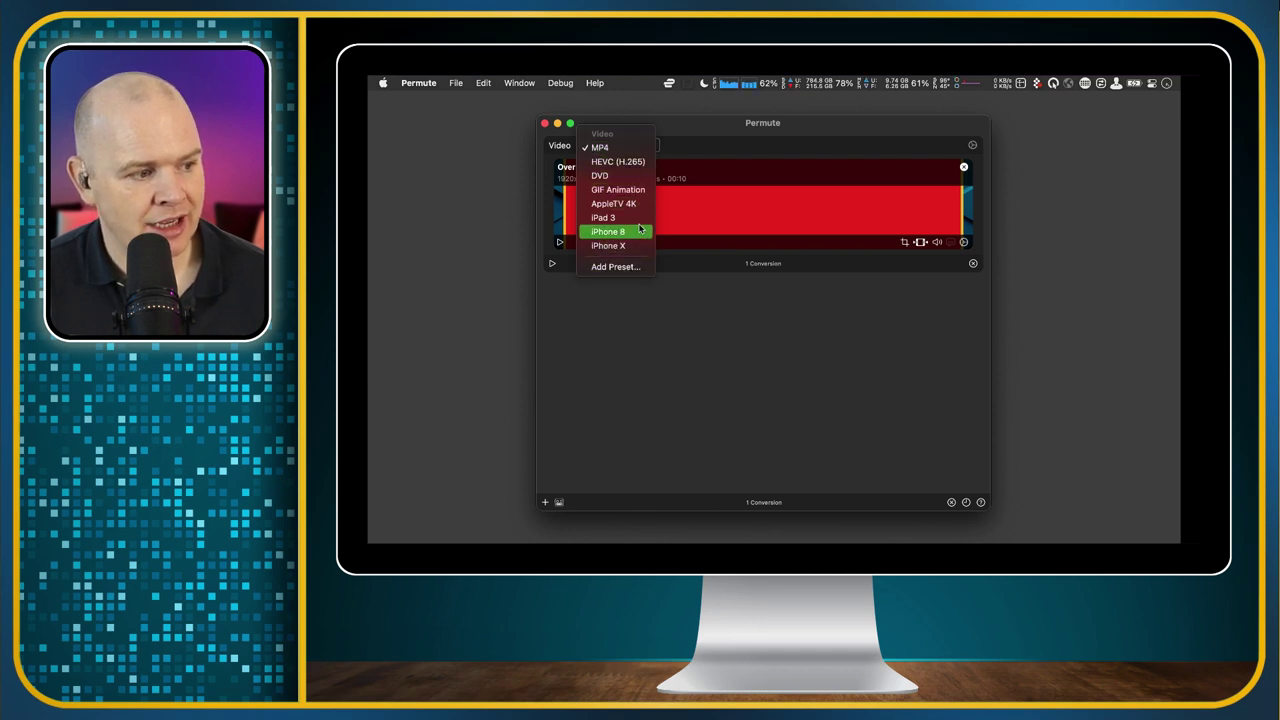
pyautogui.click(686, 134)
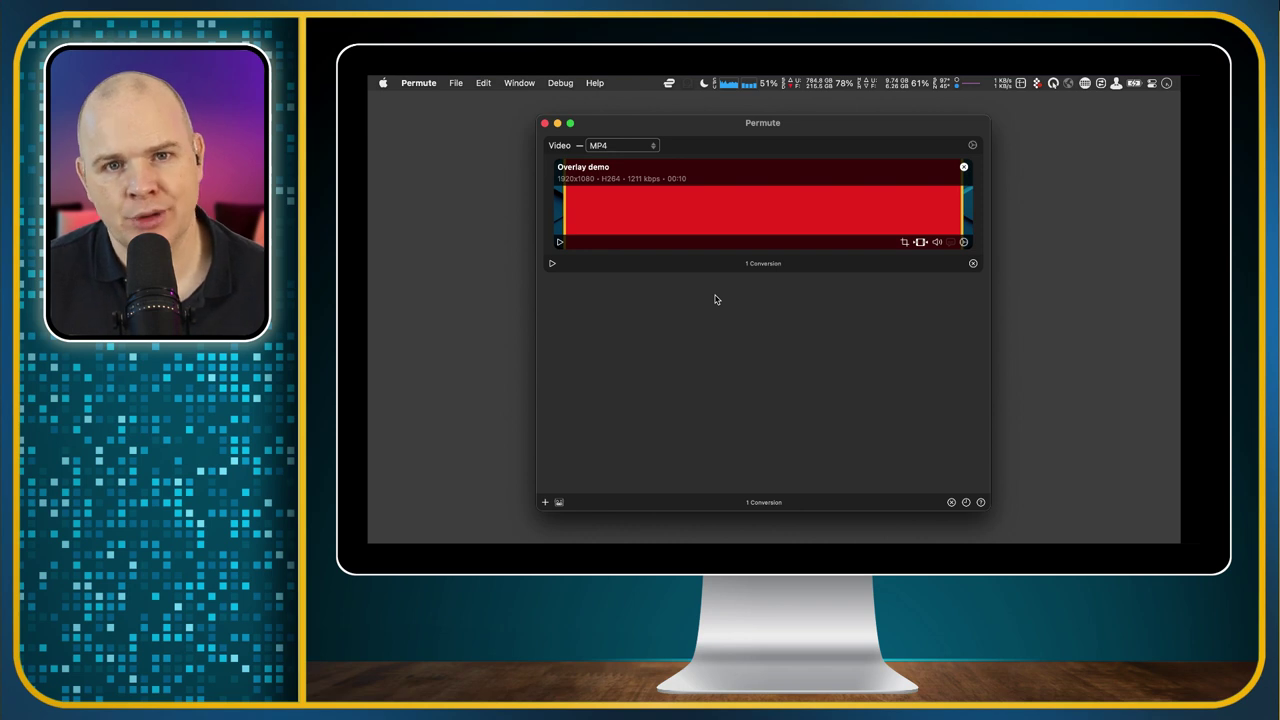
pyautogui.click(964, 169)
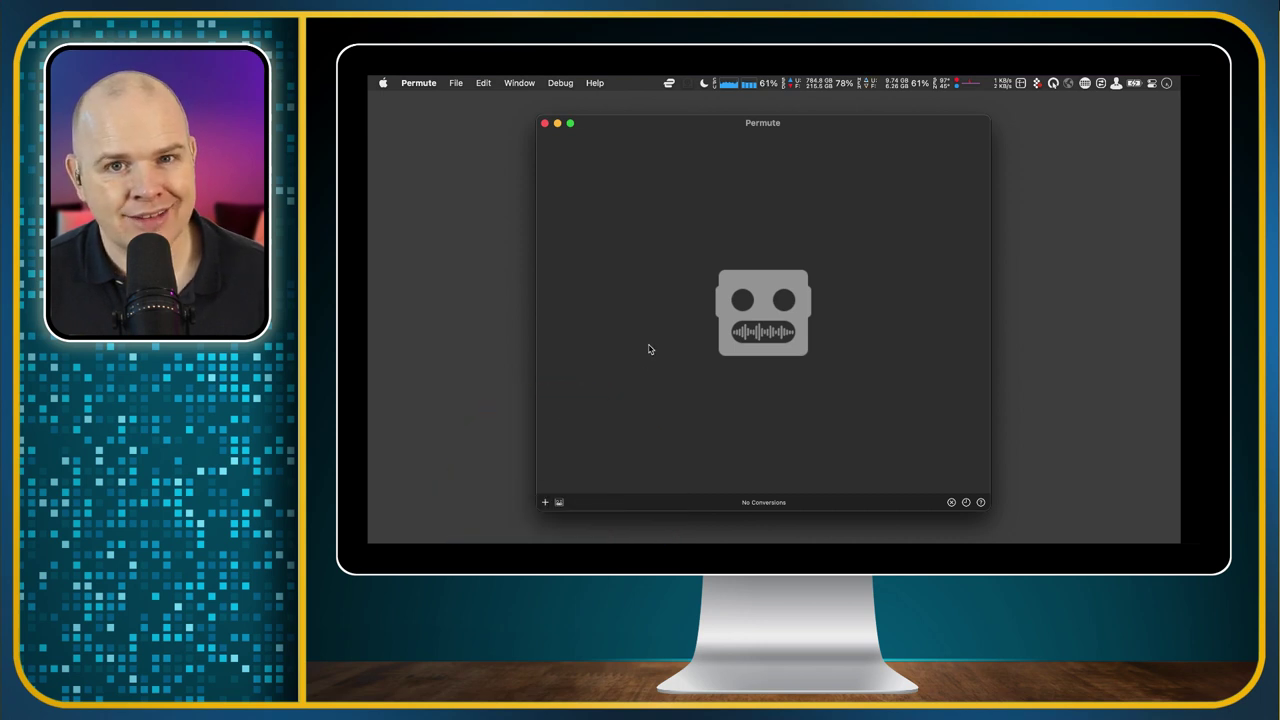
# Step: Open the Workshop preferences, look through the whole list of available tools, and close the preferences
pyautogui.click(431, 86)
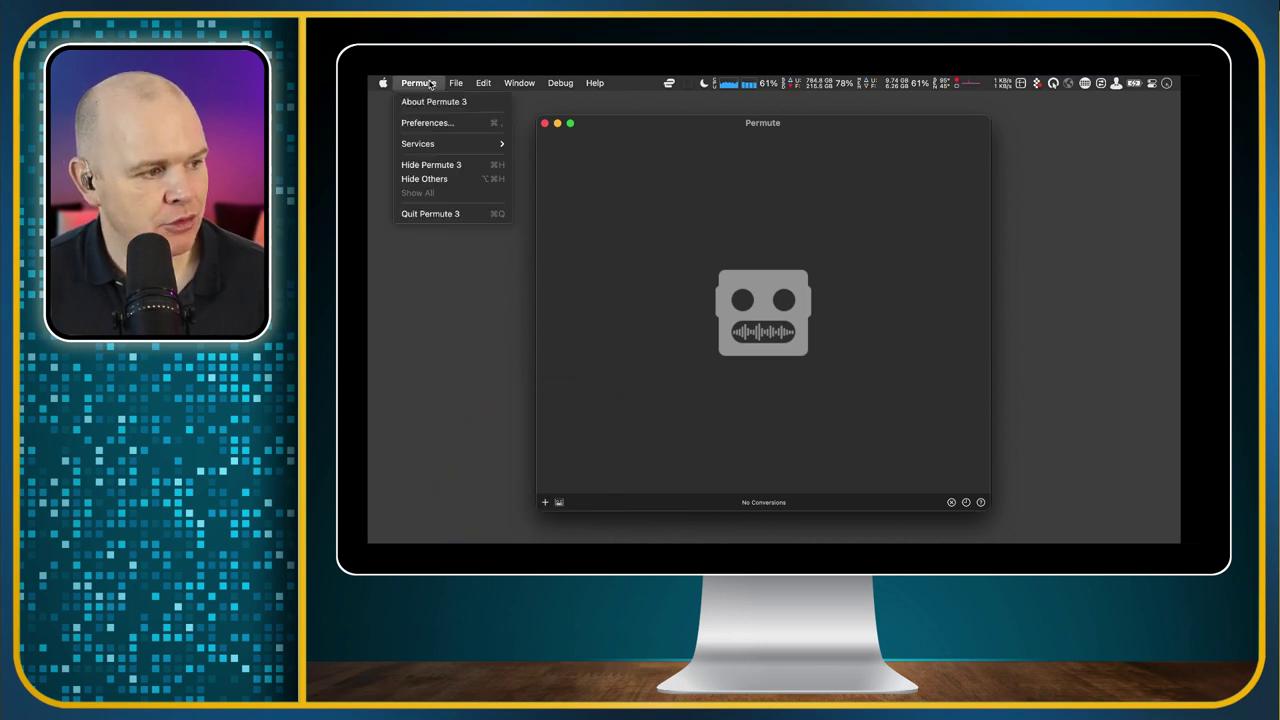
pyautogui.click(423, 122)
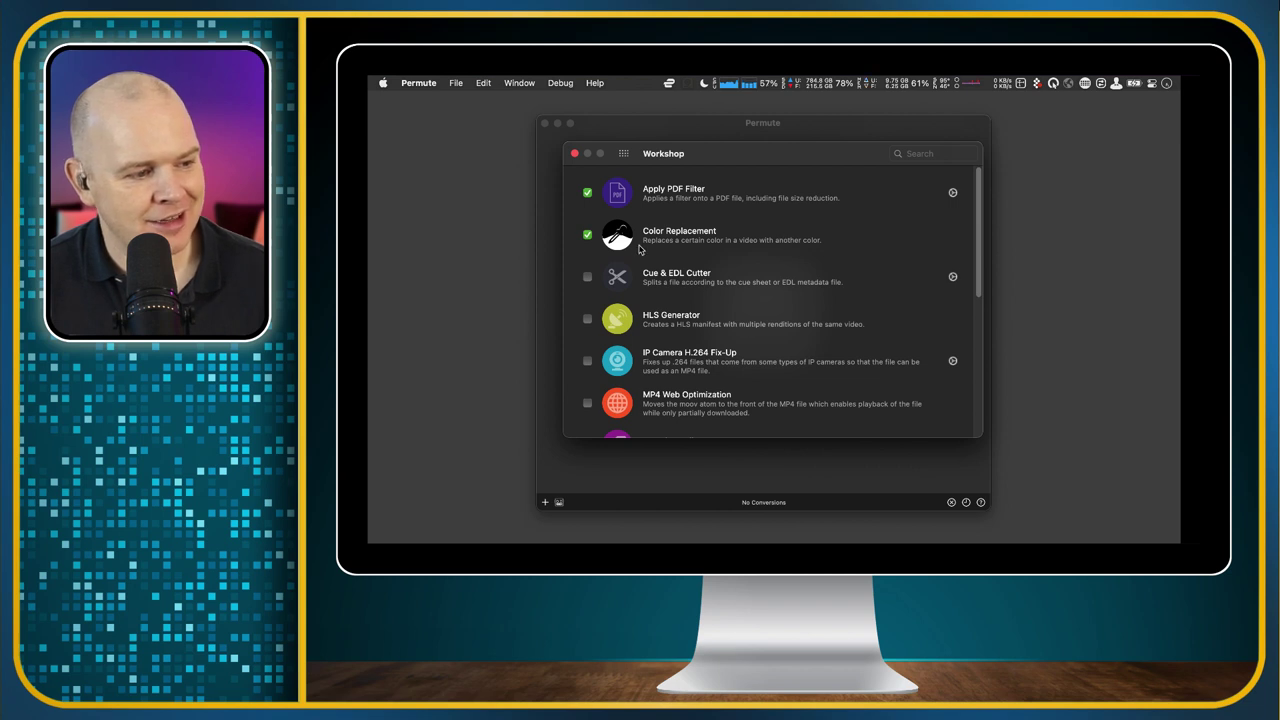
pyautogui.scroll(-2, 640, 250)
pyautogui.scroll(-5, 640, 250)
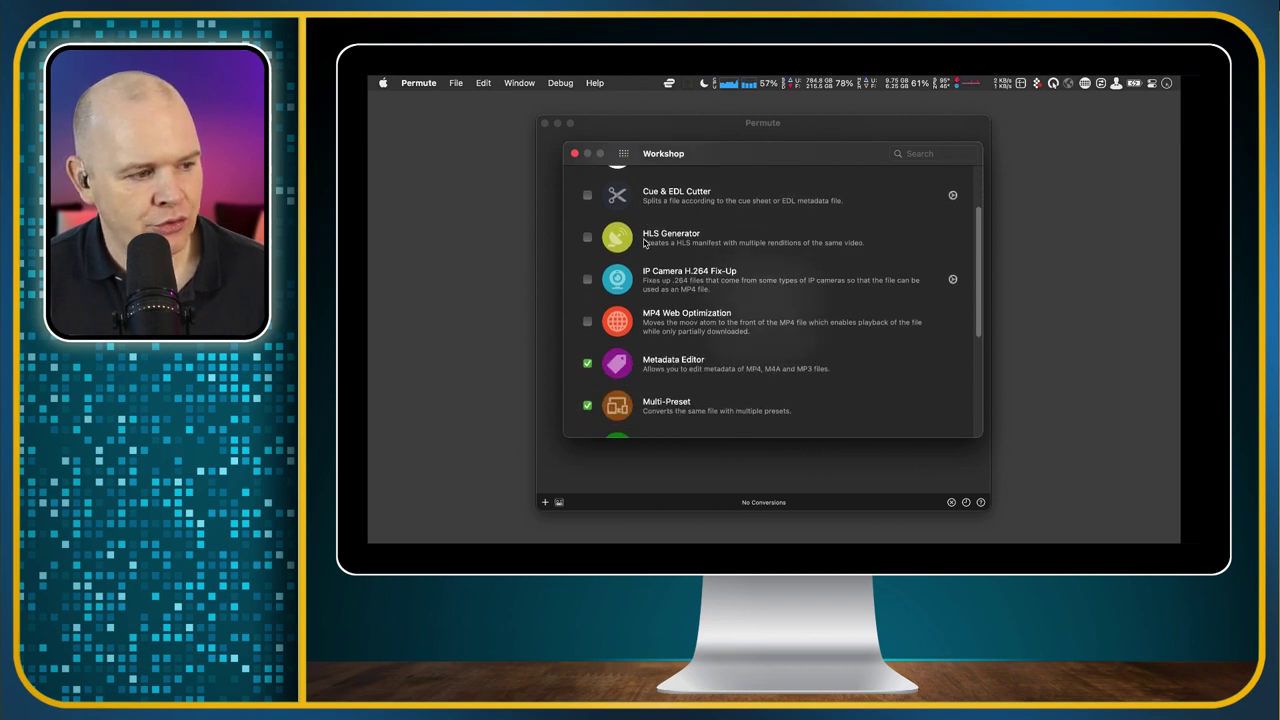
pyautogui.scroll(-7, 648, 202)
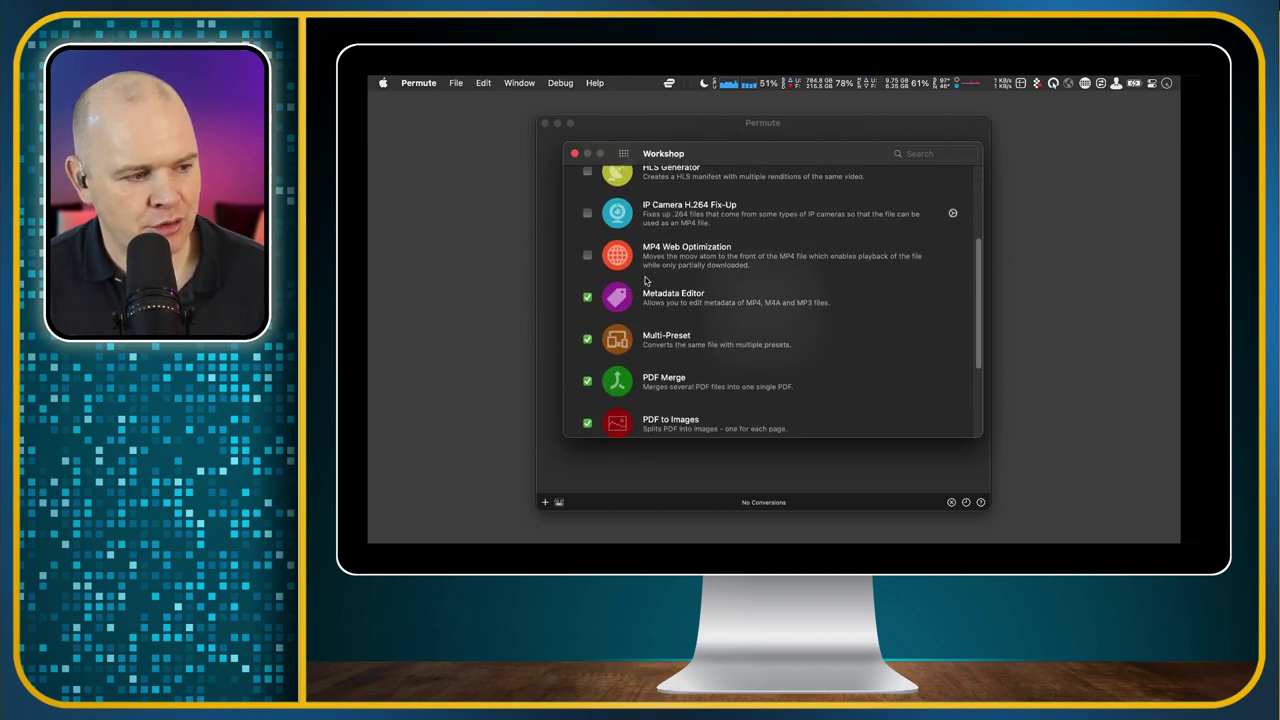
pyautogui.scroll(-6, 646, 281)
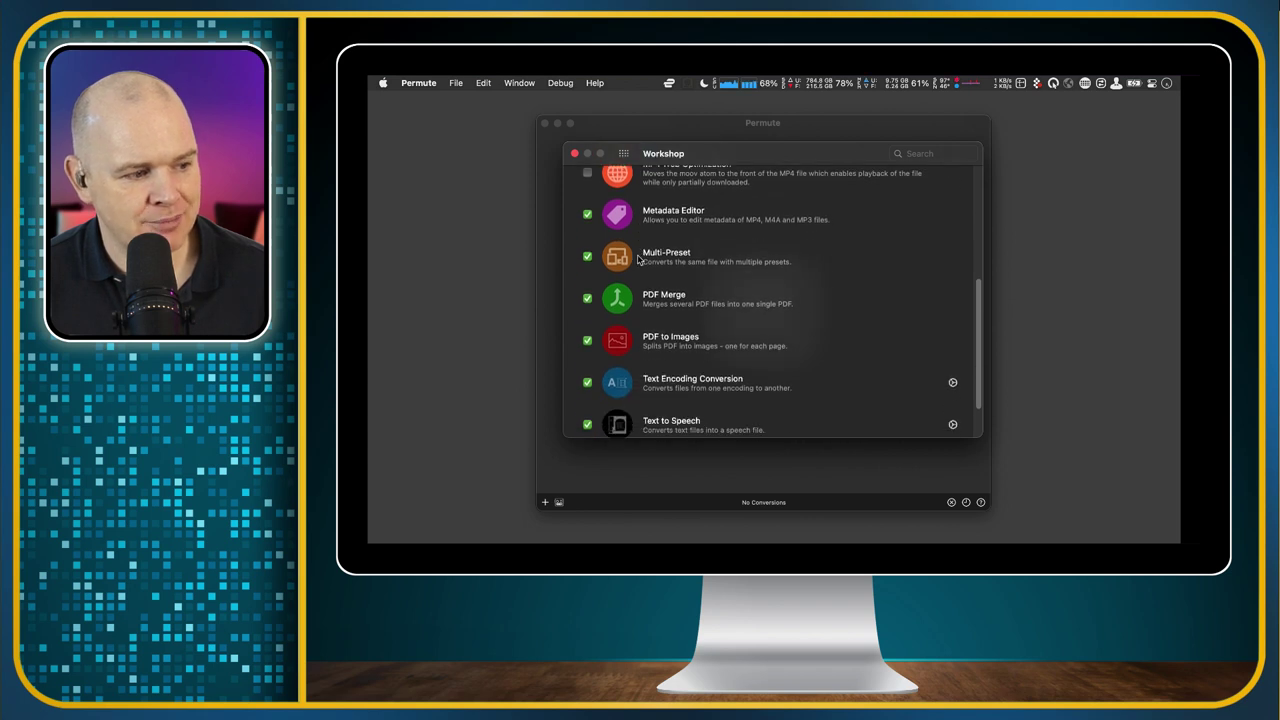
pyautogui.scroll(-2, 637, 259)
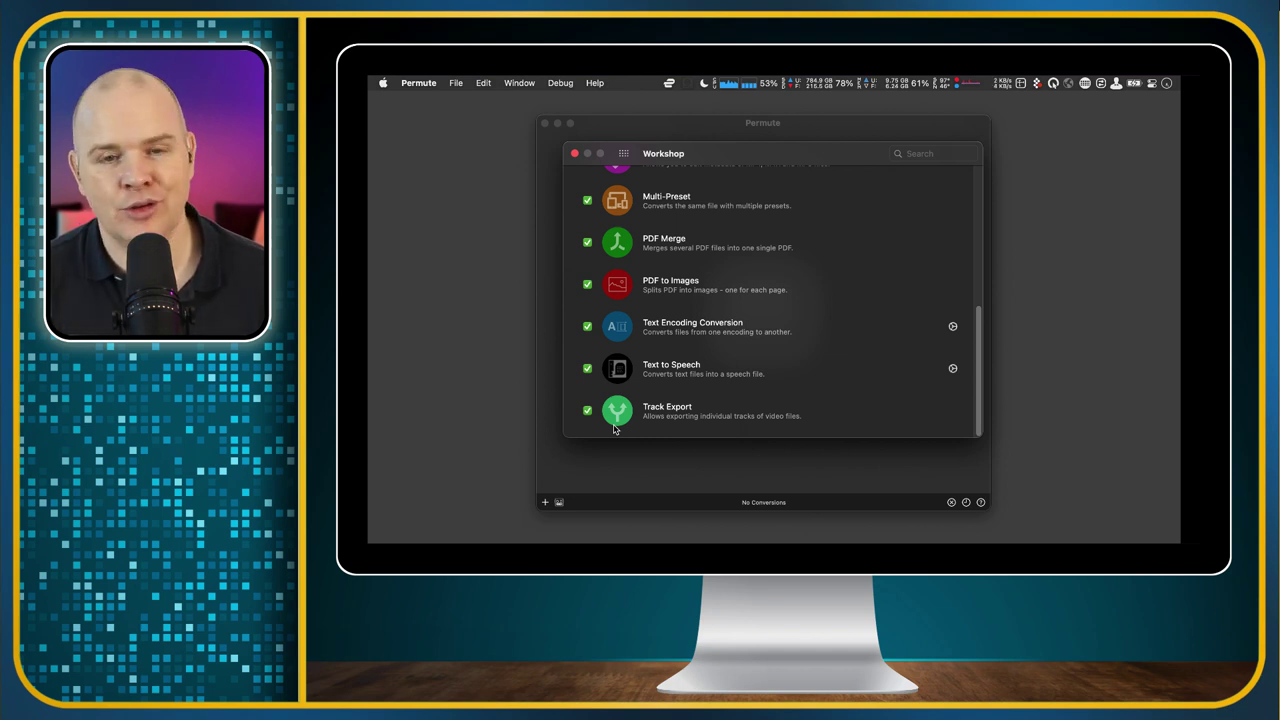
pyautogui.click(575, 154)
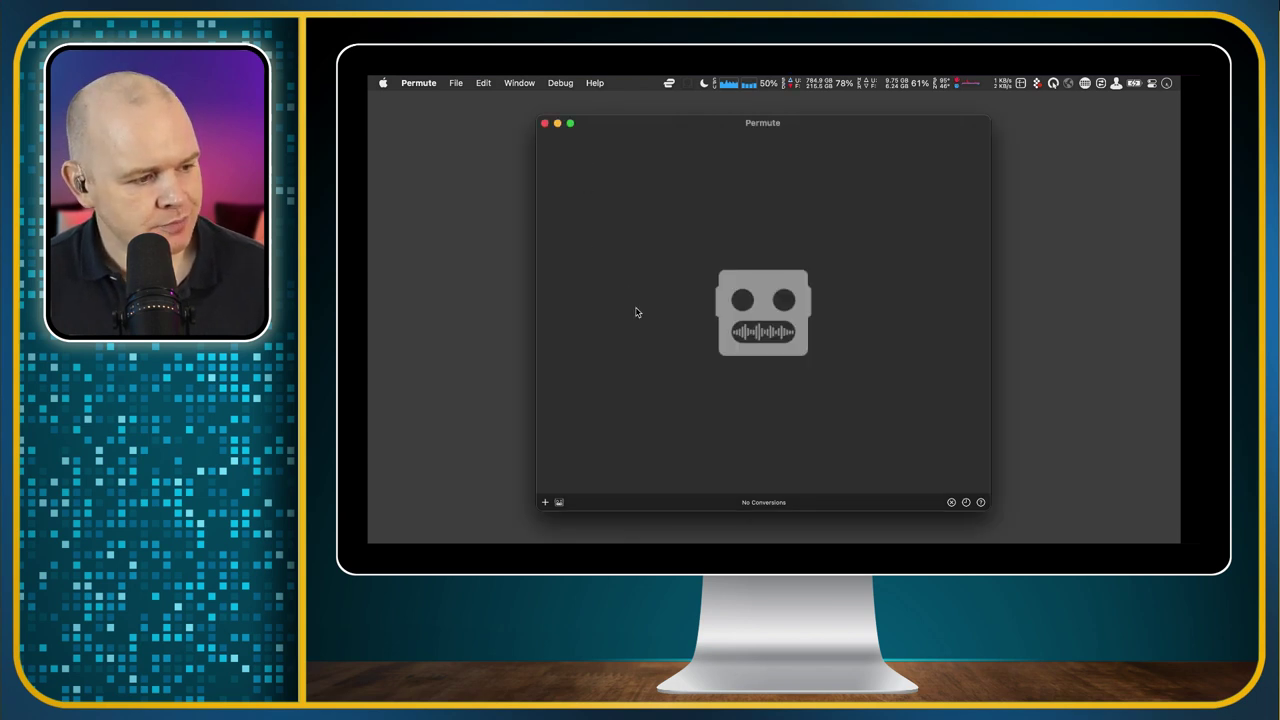
# Step: Check in the Workshop preferences whether the Color Replacement tool is enabled, and close them
pyautogui.click(421, 83)
pyautogui.click(430, 122)
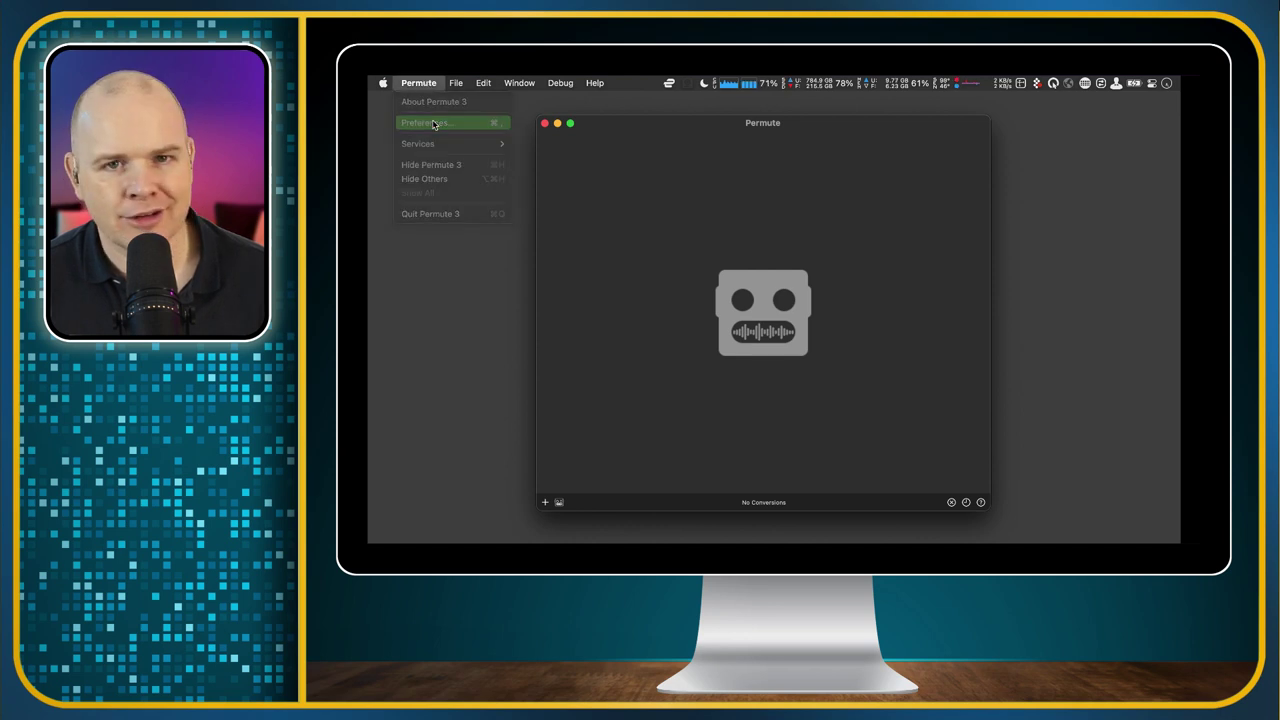
pyautogui.scroll(10, 646, 350)
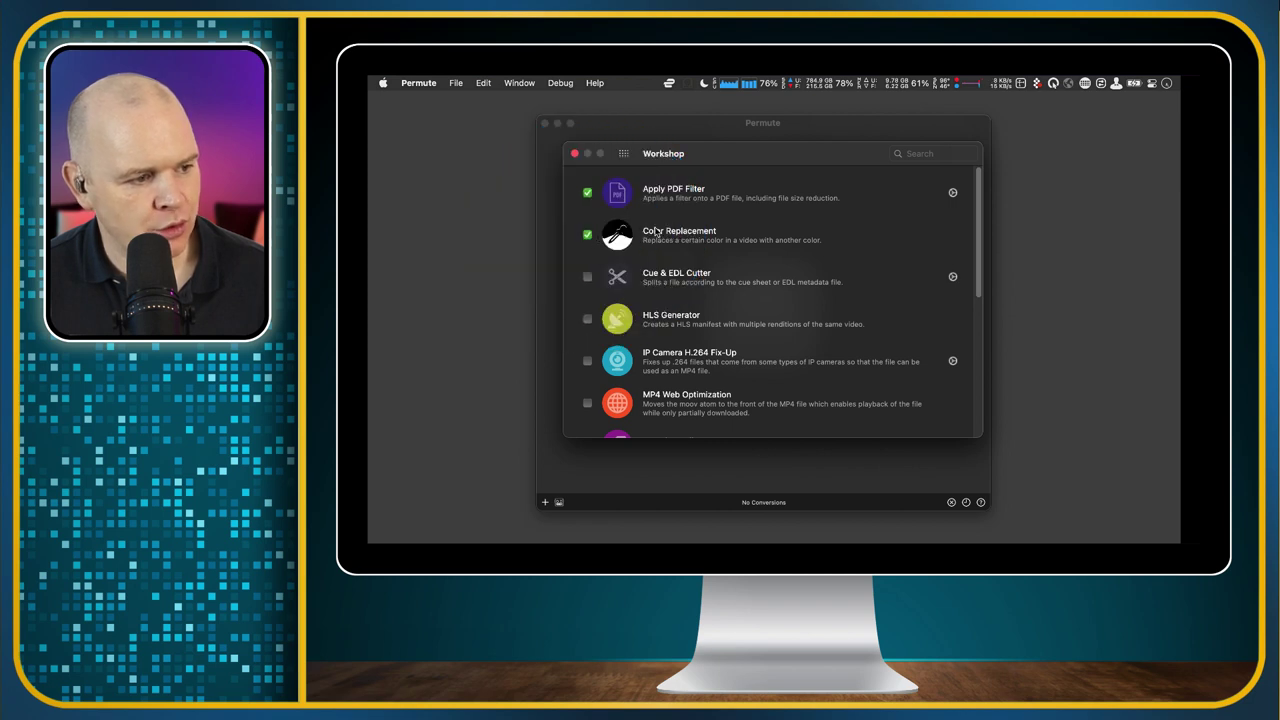
pyautogui.click(576, 155)
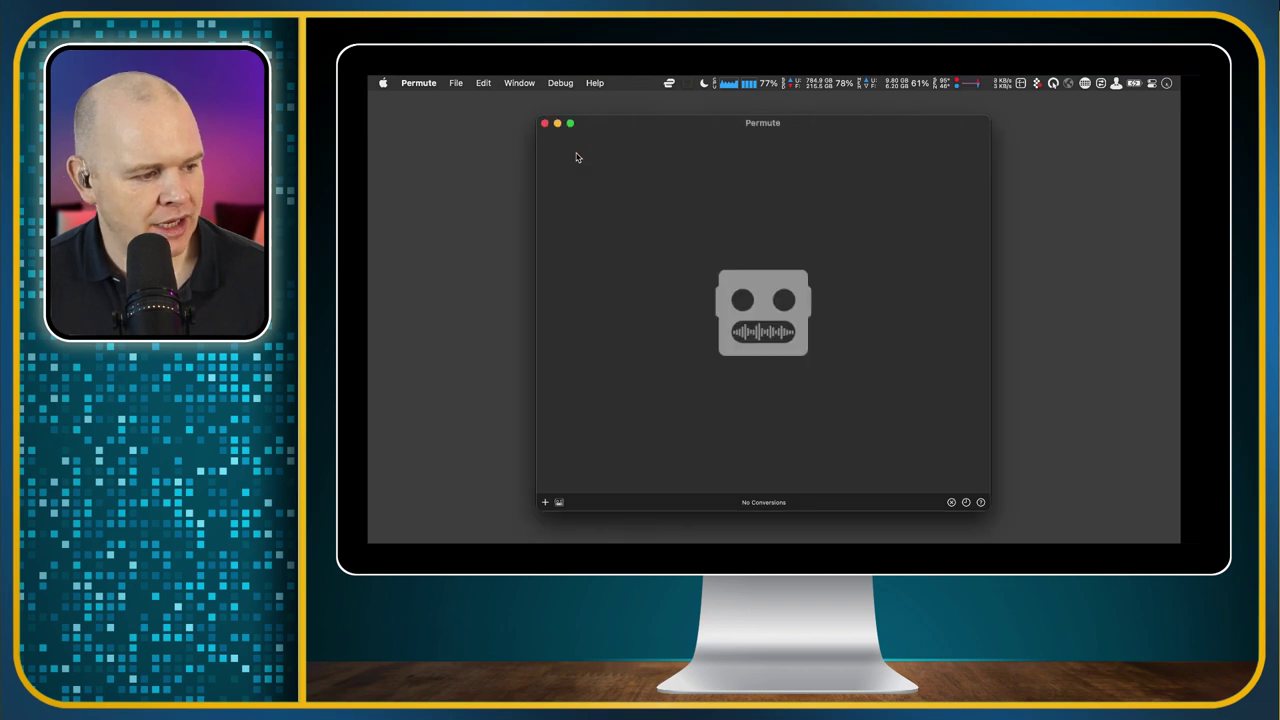
# Step: Open Permute's Workshop and select the Color Replacement tool
pyautogui.click(558, 503)
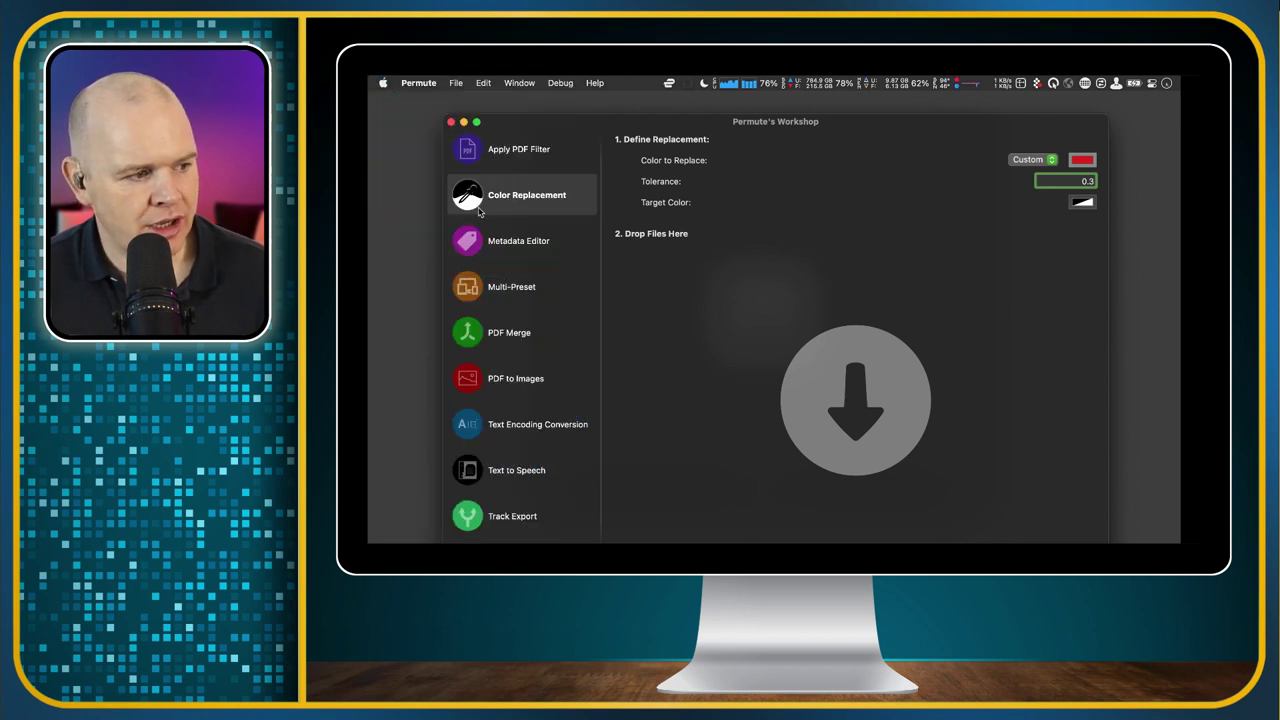
pyautogui.click(508, 152)
pyautogui.click(492, 199)
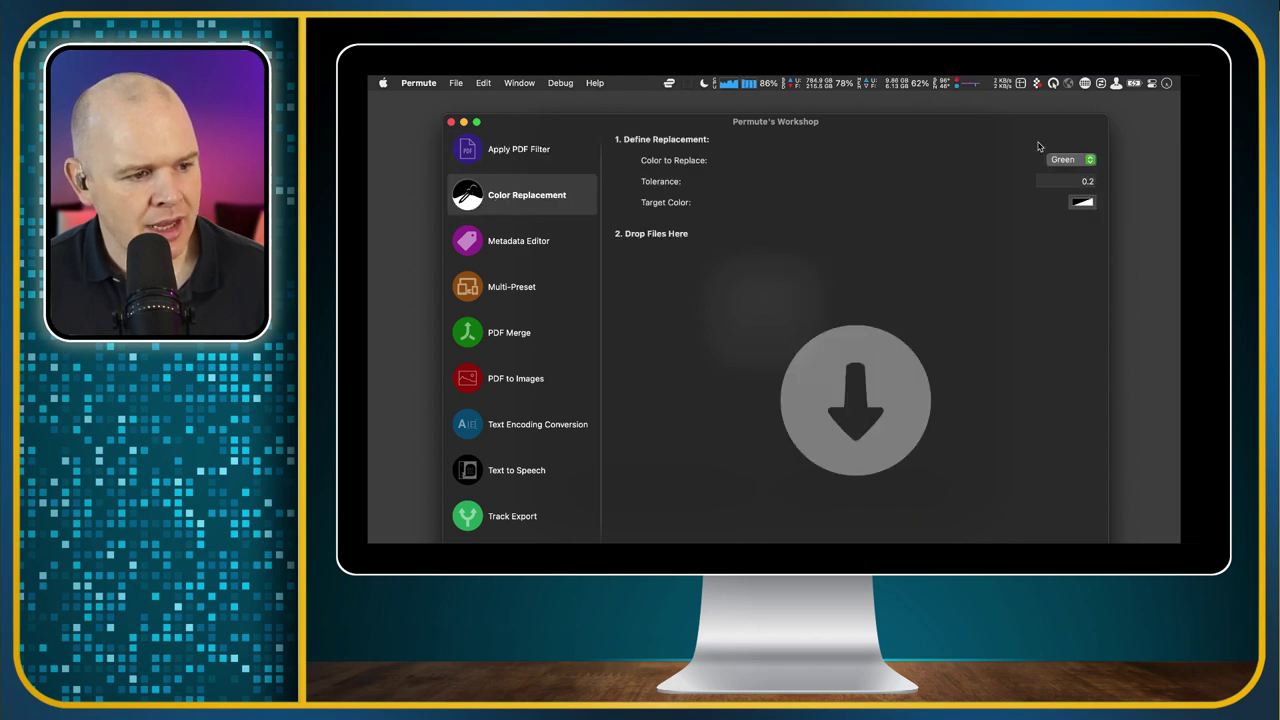
# Step: Set the color to replace to Custom and sample red for it with the color picker's eyedropper
pyautogui.click(1090, 160)
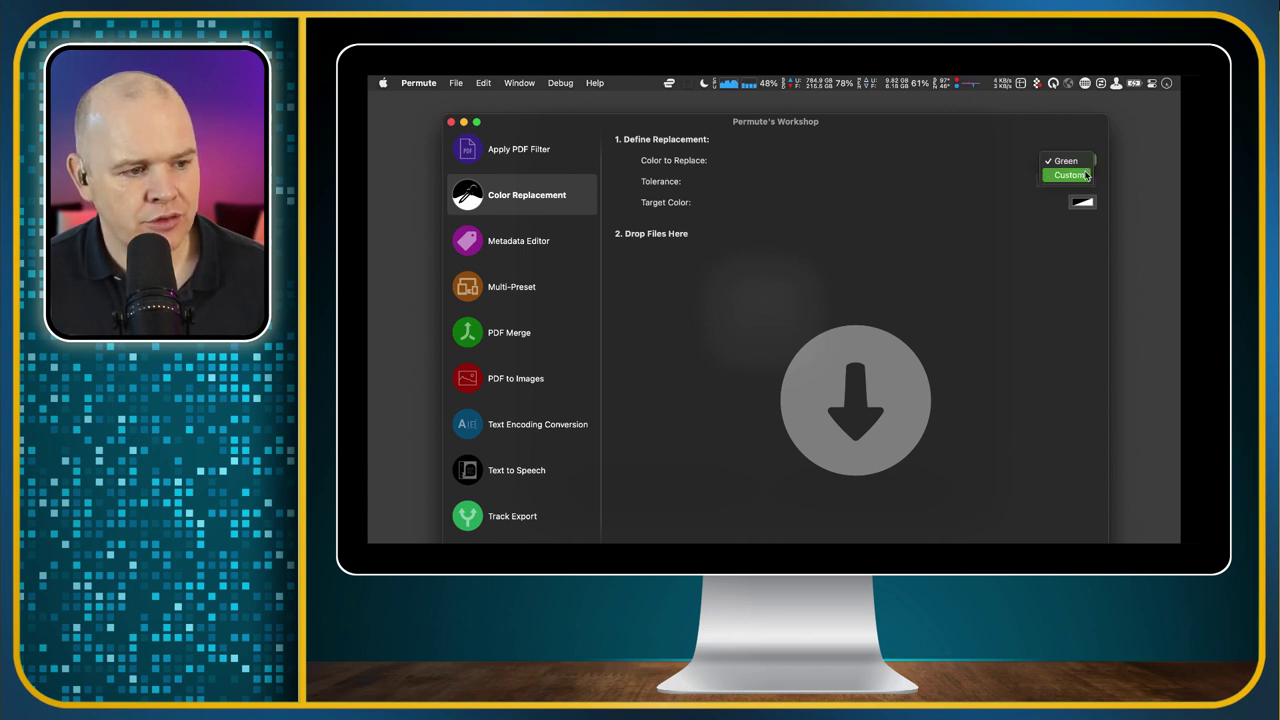
pyautogui.click(1087, 176)
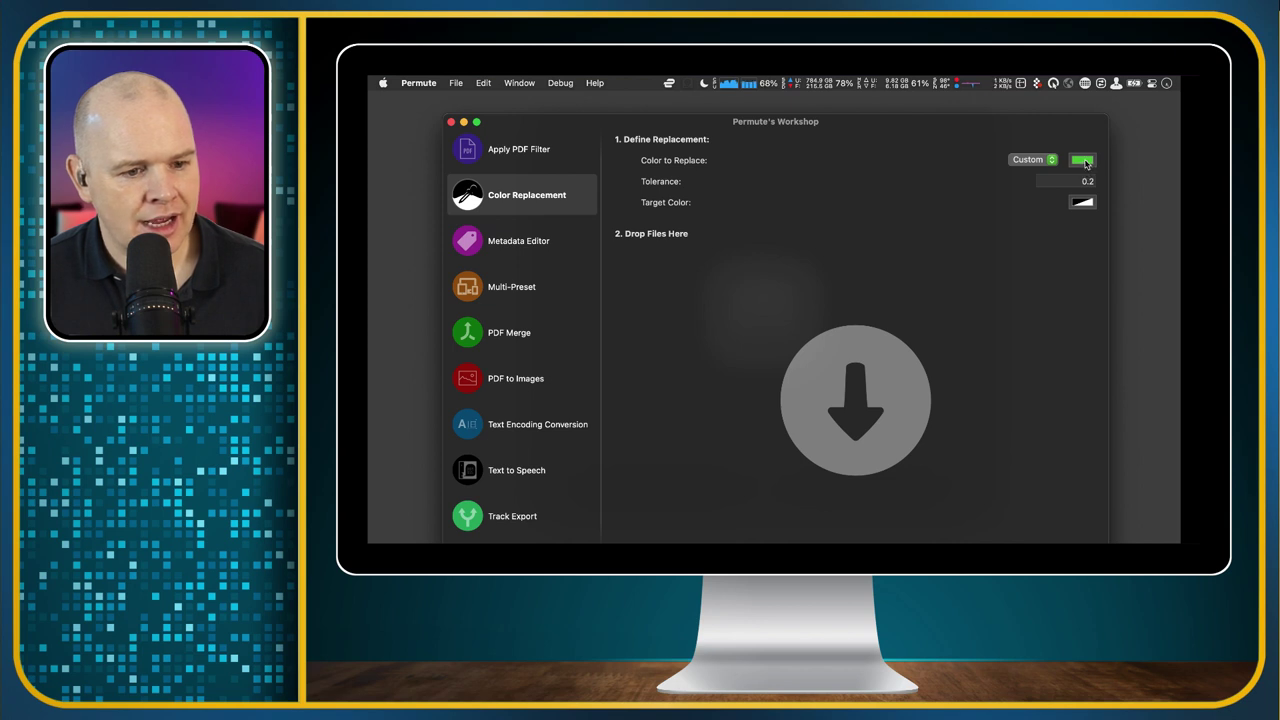
pyautogui.click(1083, 160)
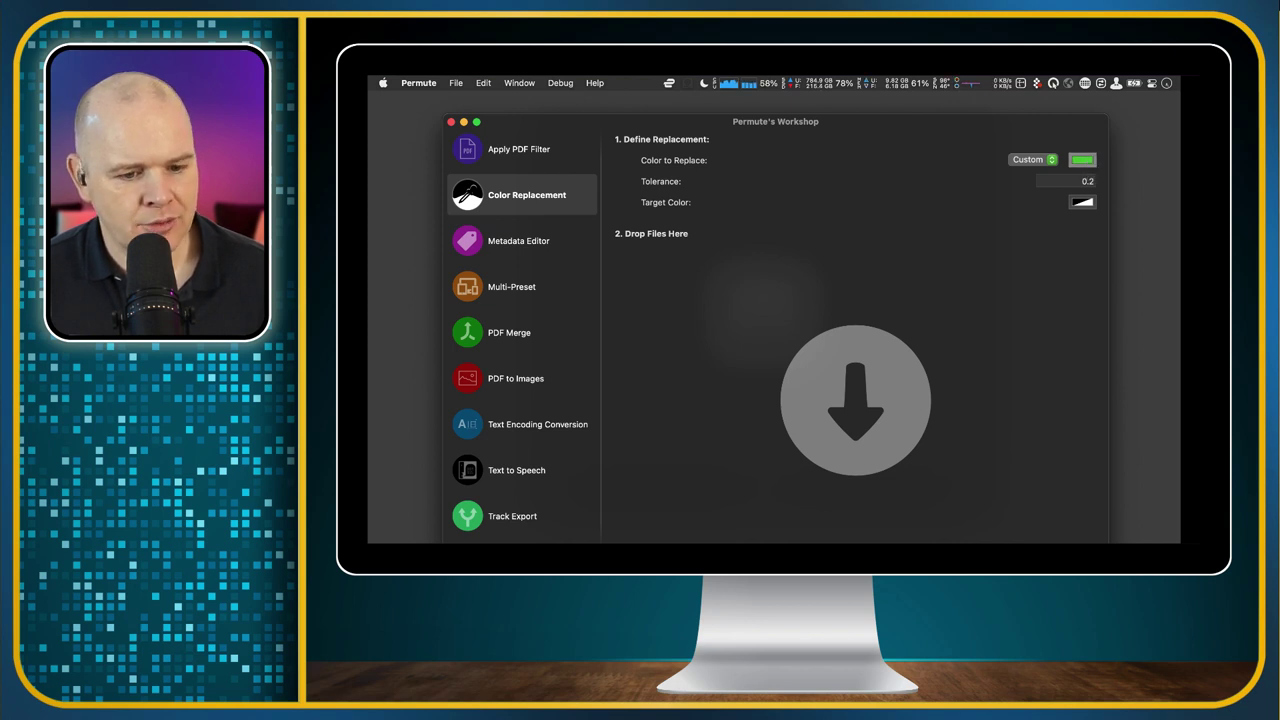
pyautogui.moveTo(1131, 146); pyautogui.dragTo(917, 146)
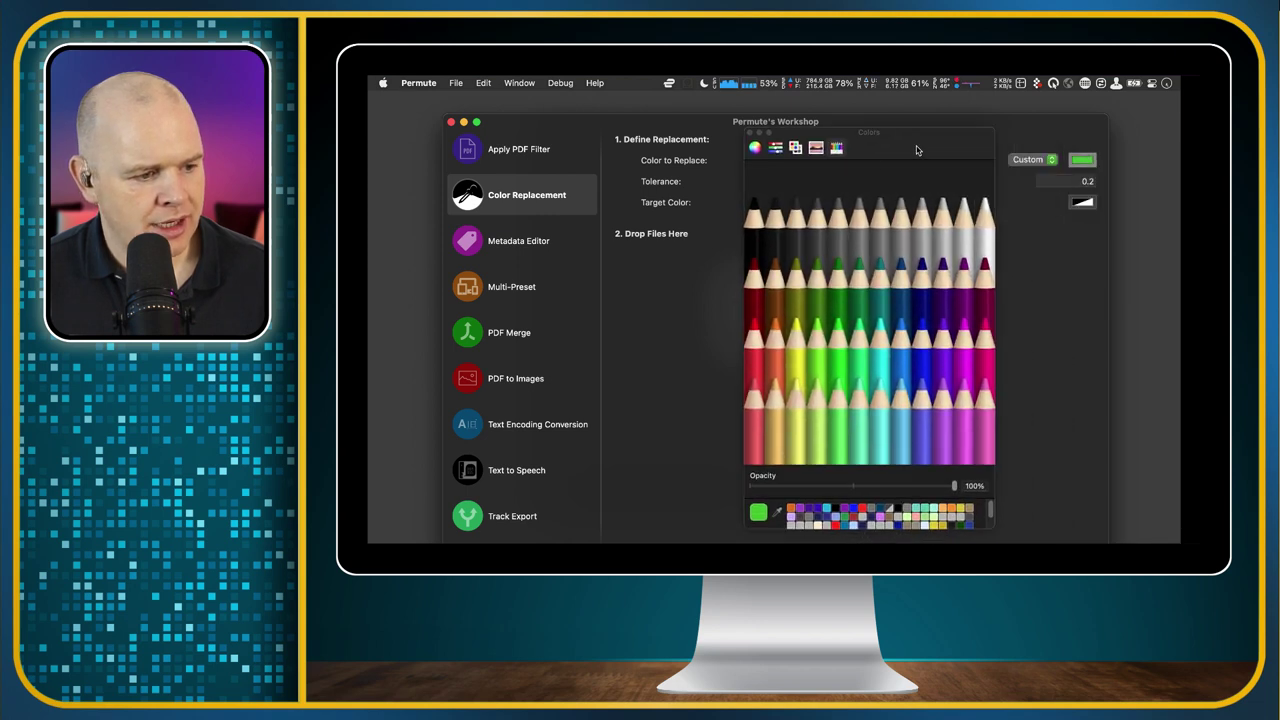
pyautogui.click(777, 512)
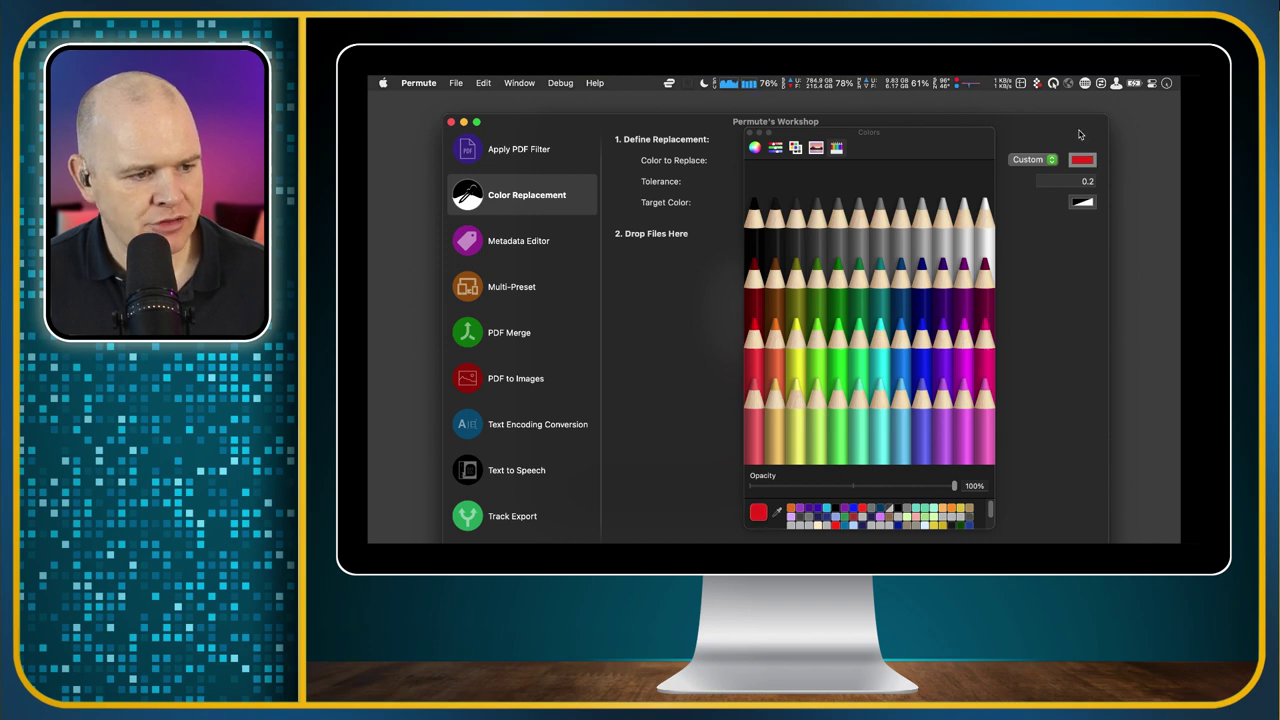
# Step: Set the target color of the replacement to Licorice black at 0% opacity and close the color picker
pyautogui.click(750, 132)
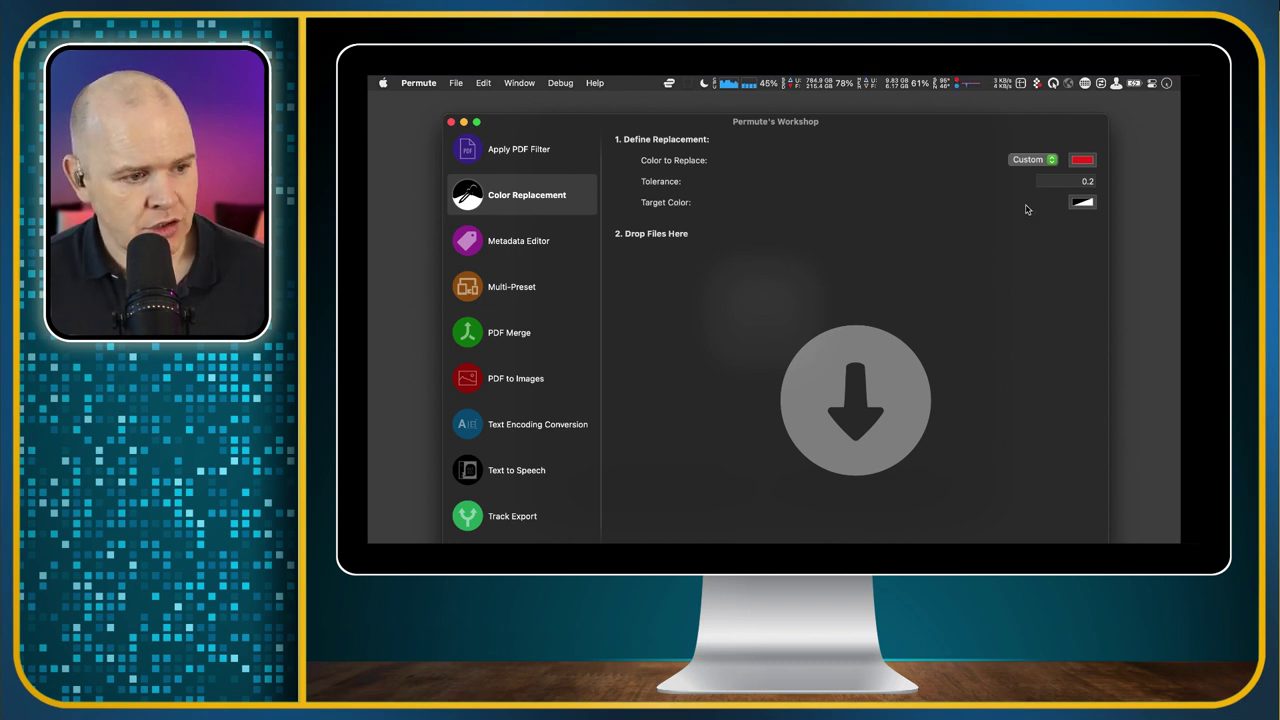
pyautogui.click(1085, 202)
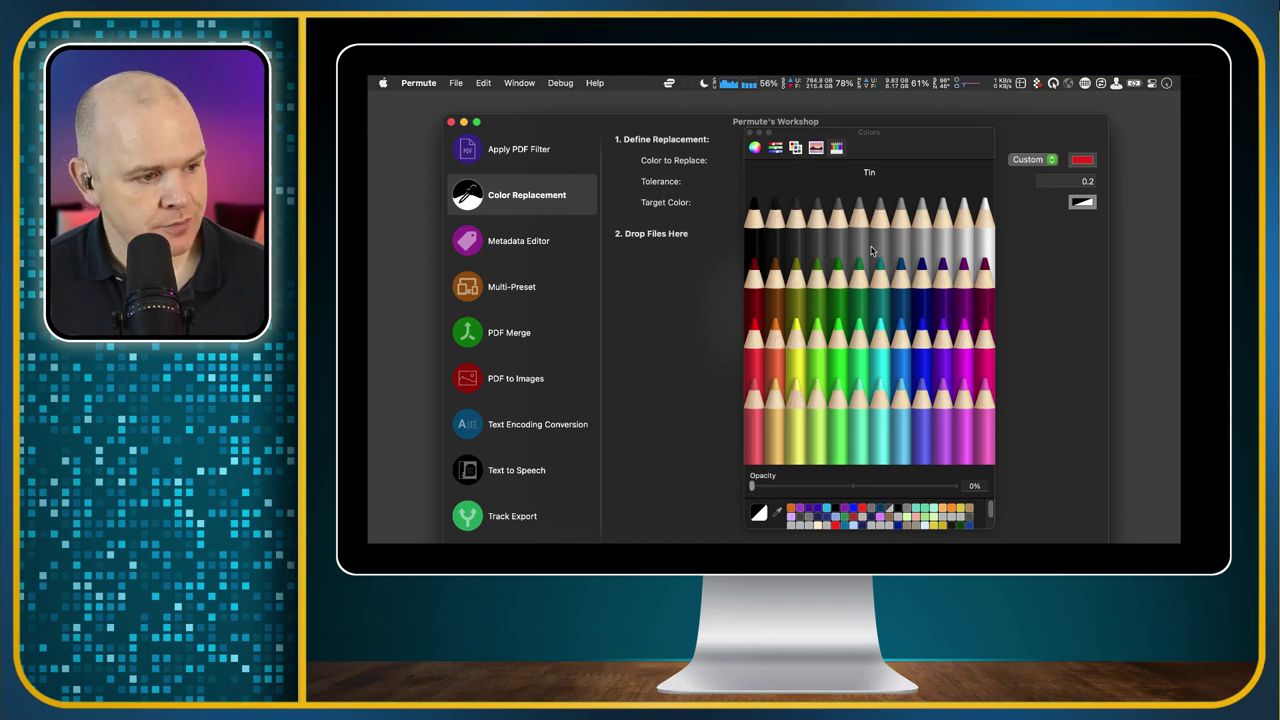
pyautogui.click(753, 222)
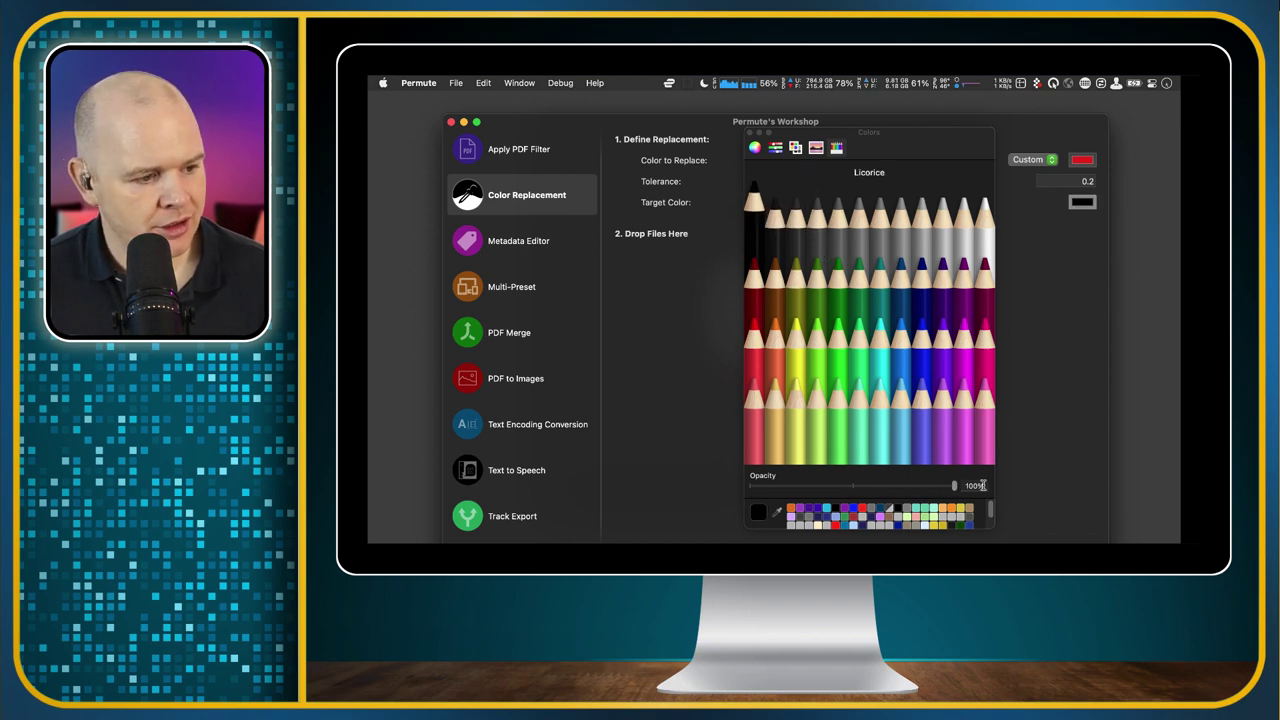
pyautogui.moveTo(955, 486); pyautogui.dragTo(584, 486)
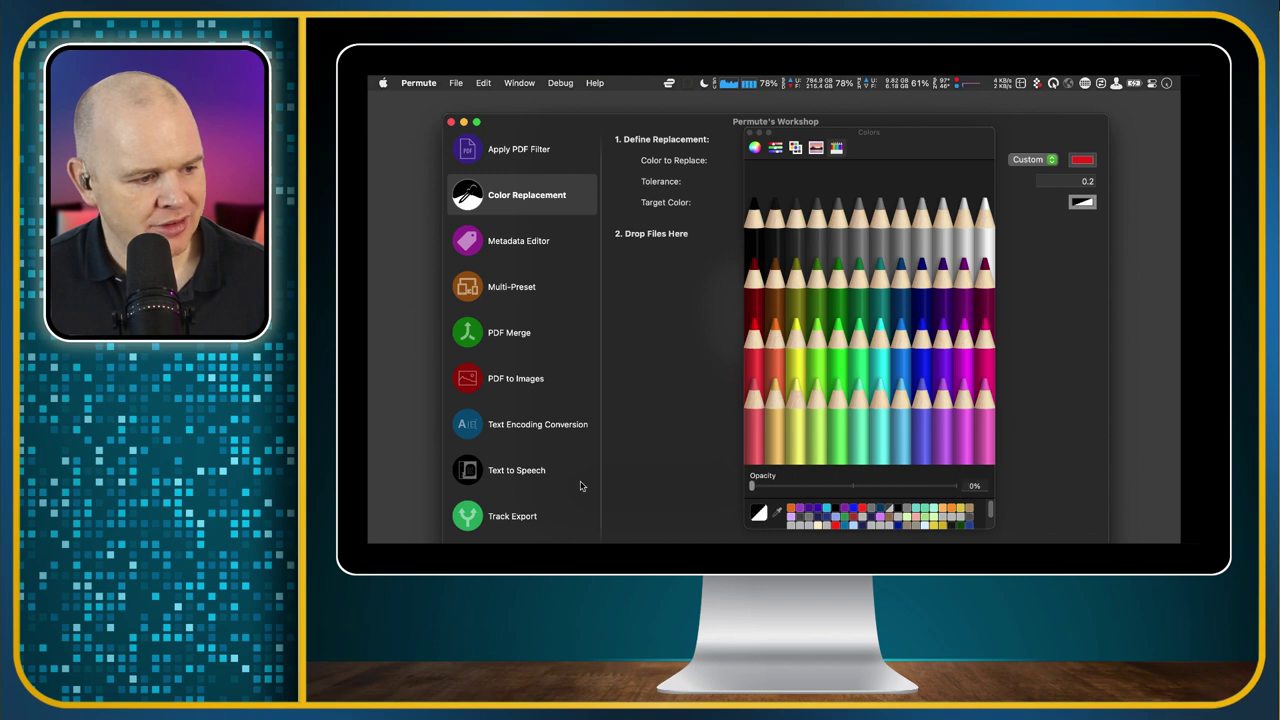
pyautogui.click(750, 133)
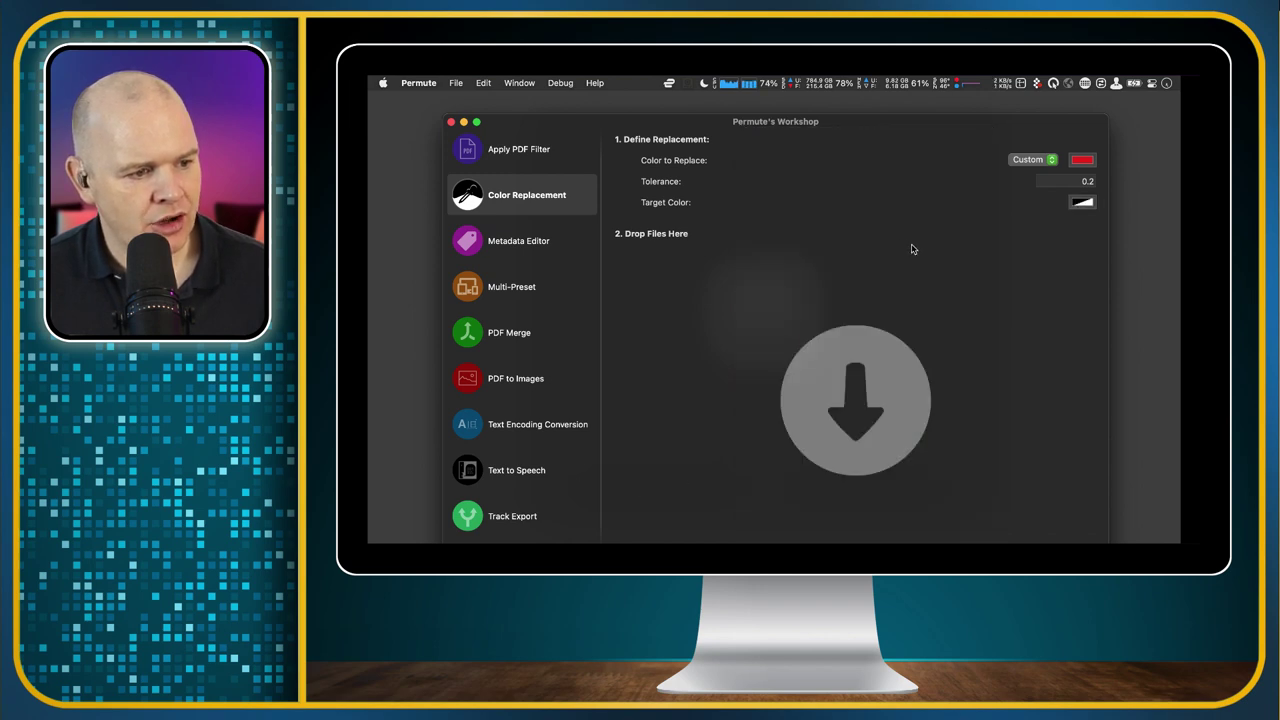
# Step: Set the color replacement tolerance to 0.3
pyautogui.click(1092, 181)
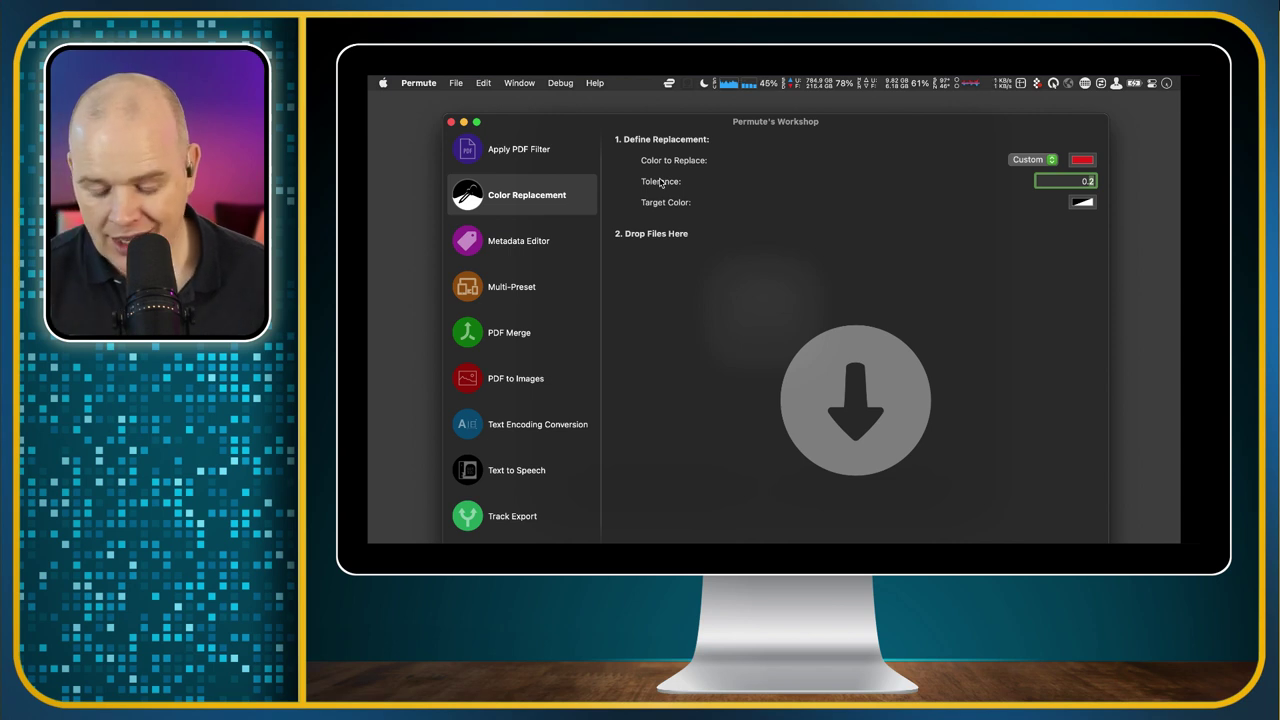
pyautogui.press('BackSpace')
pyautogui.write('3')
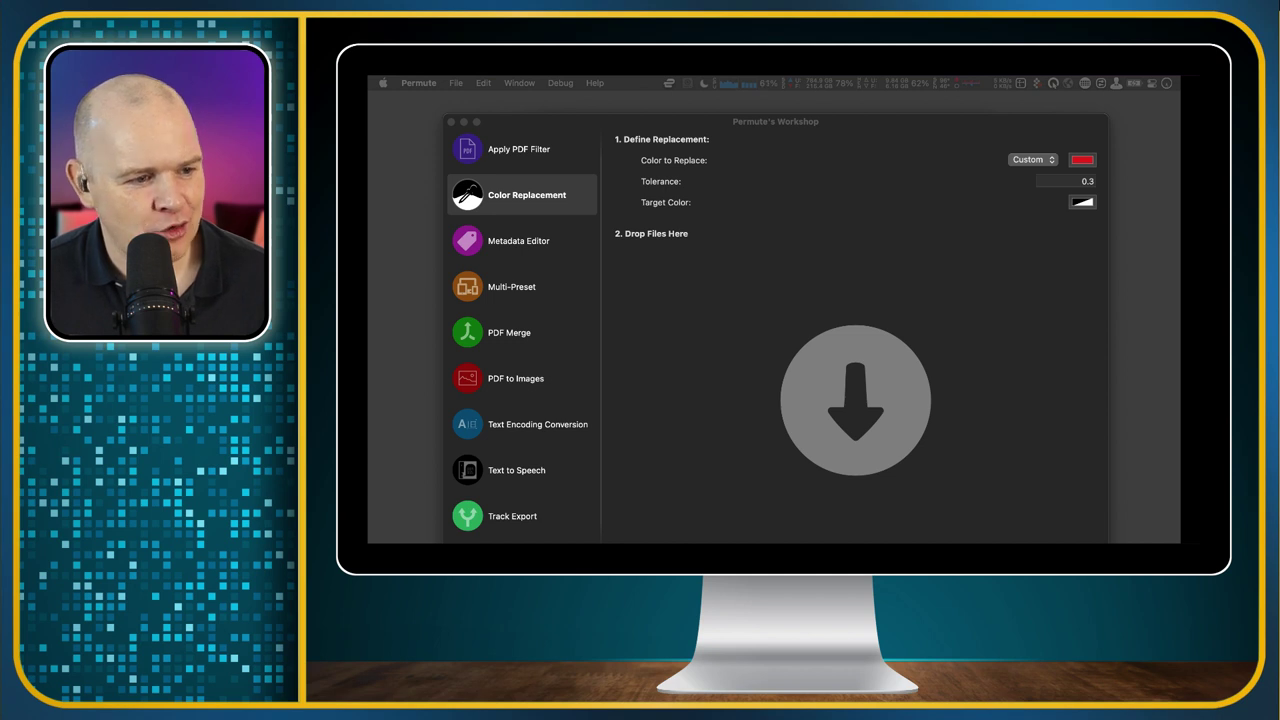
# Step: Add the Overlay demo movie to the Color Replacement tool and start its conversion
pyautogui.moveTo(1175, 330); pyautogui.dragTo(914, 392)
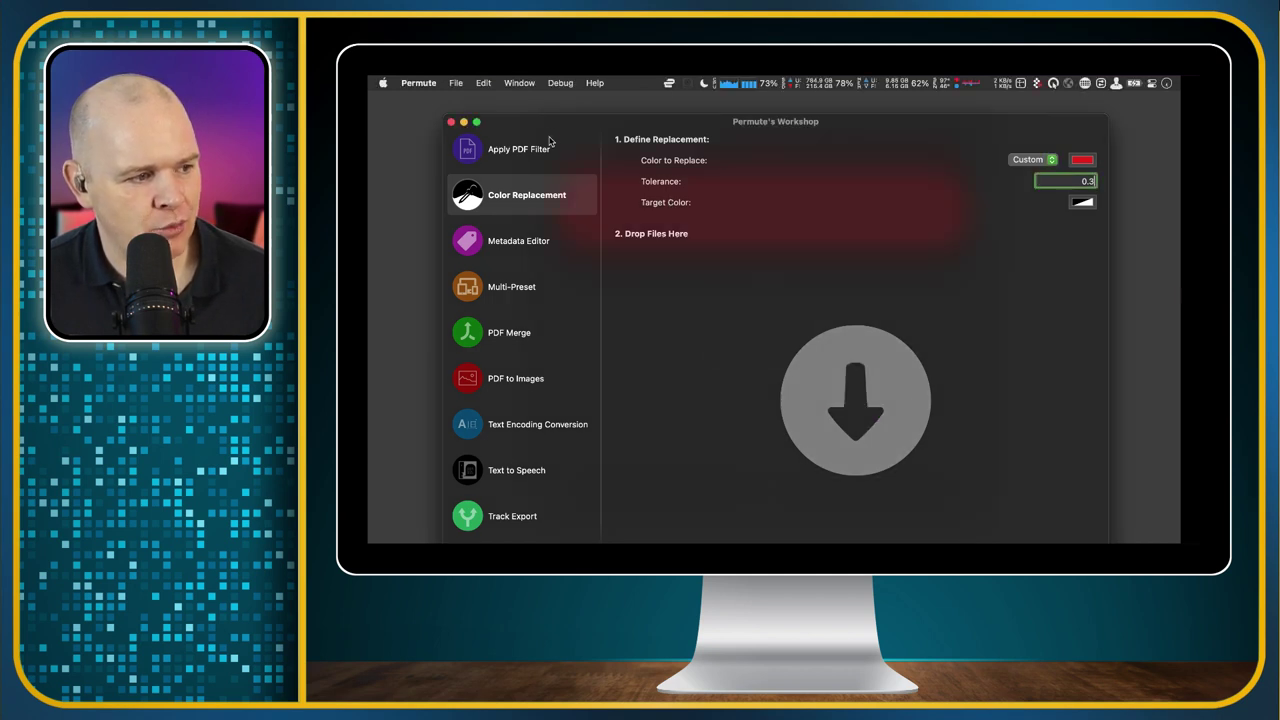
pyautogui.moveTo(562, 128); pyautogui.dragTo(560, 543)
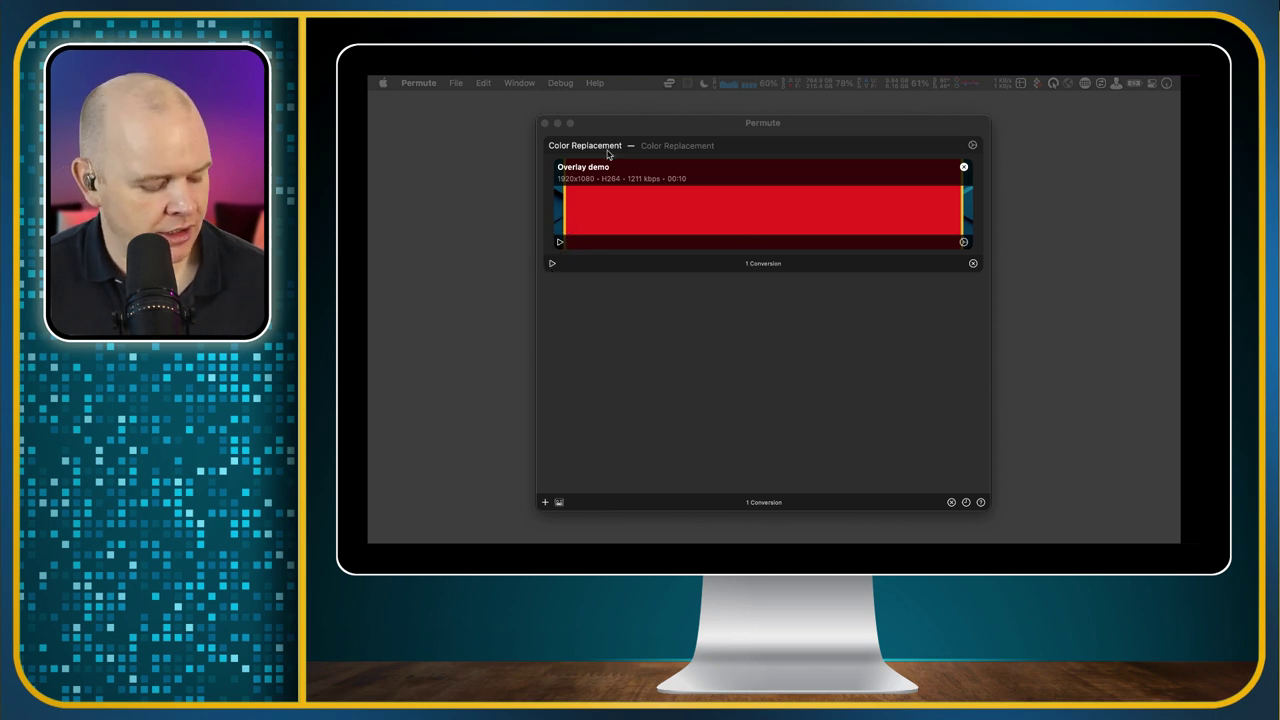
pyautogui.click(552, 265)
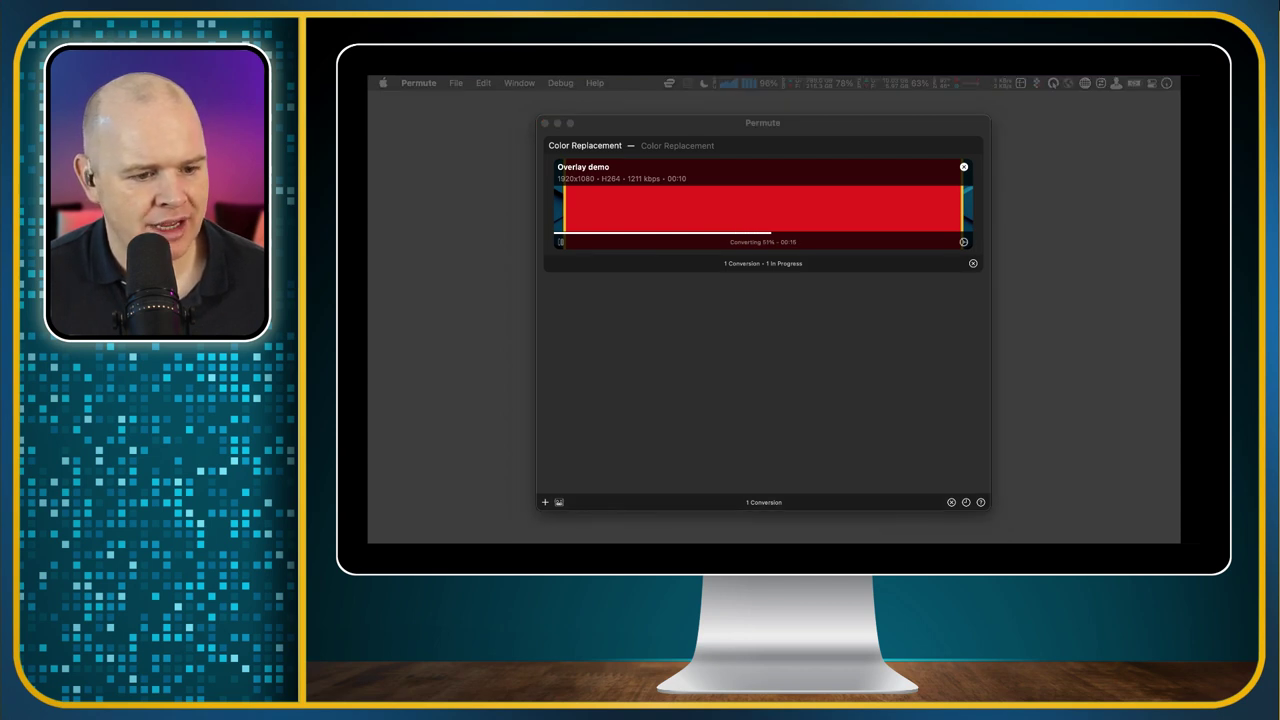
# Step: Preview Overlay demo.m4v and the converted Overlay demo - 01.mov in Finder's Keynote Demo folder, and close the Finder window
pyautogui.hotkey('ctrl', 'Up')
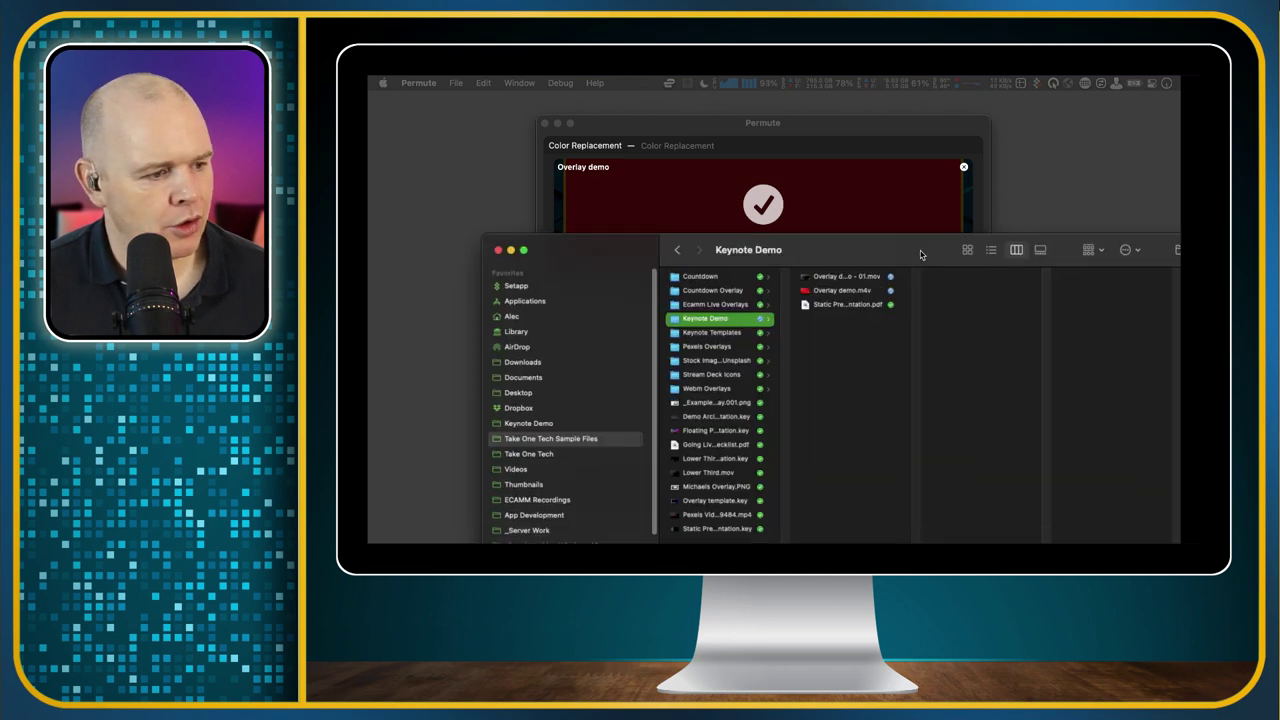
pyautogui.click(771, 233)
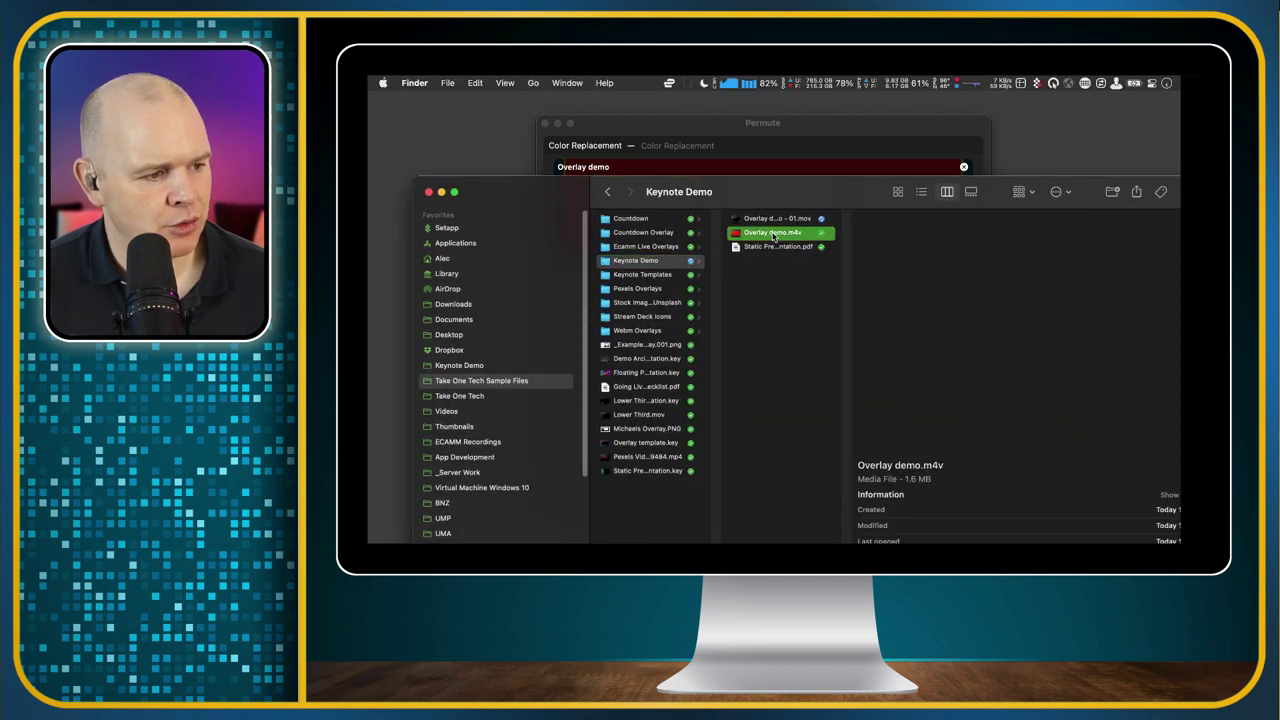
pyautogui.press('space')
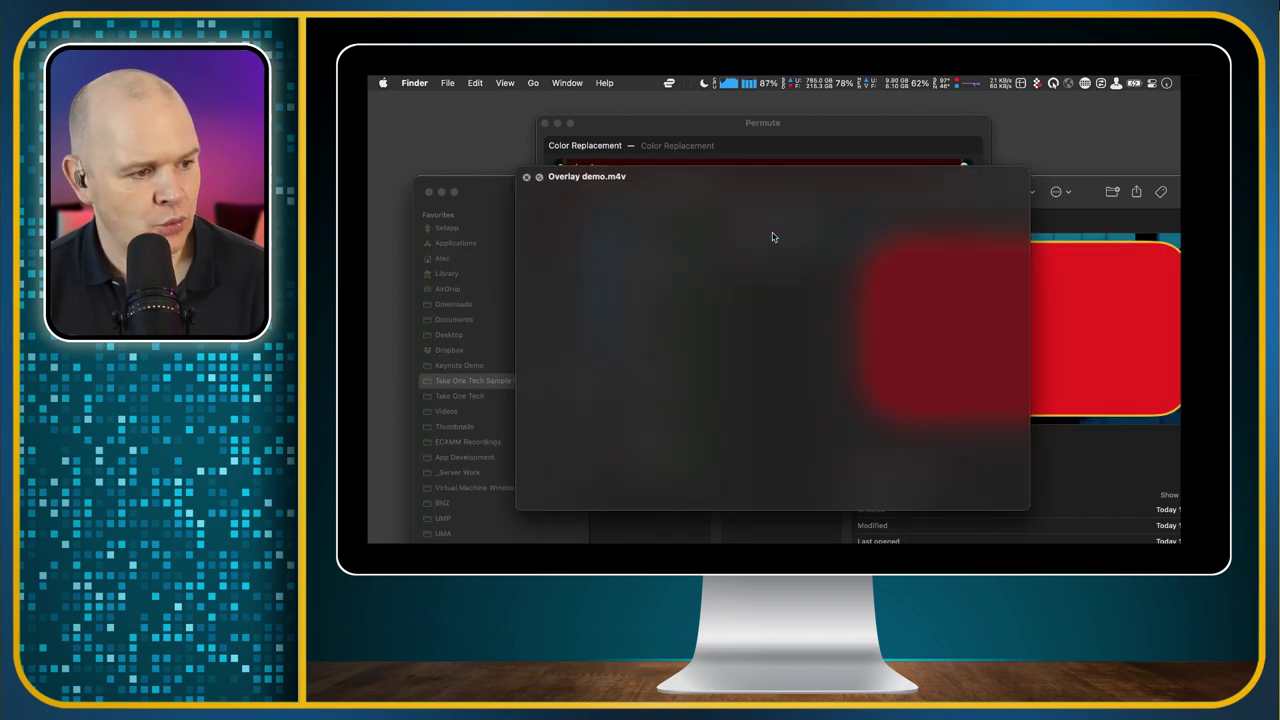
pyautogui.press('space')
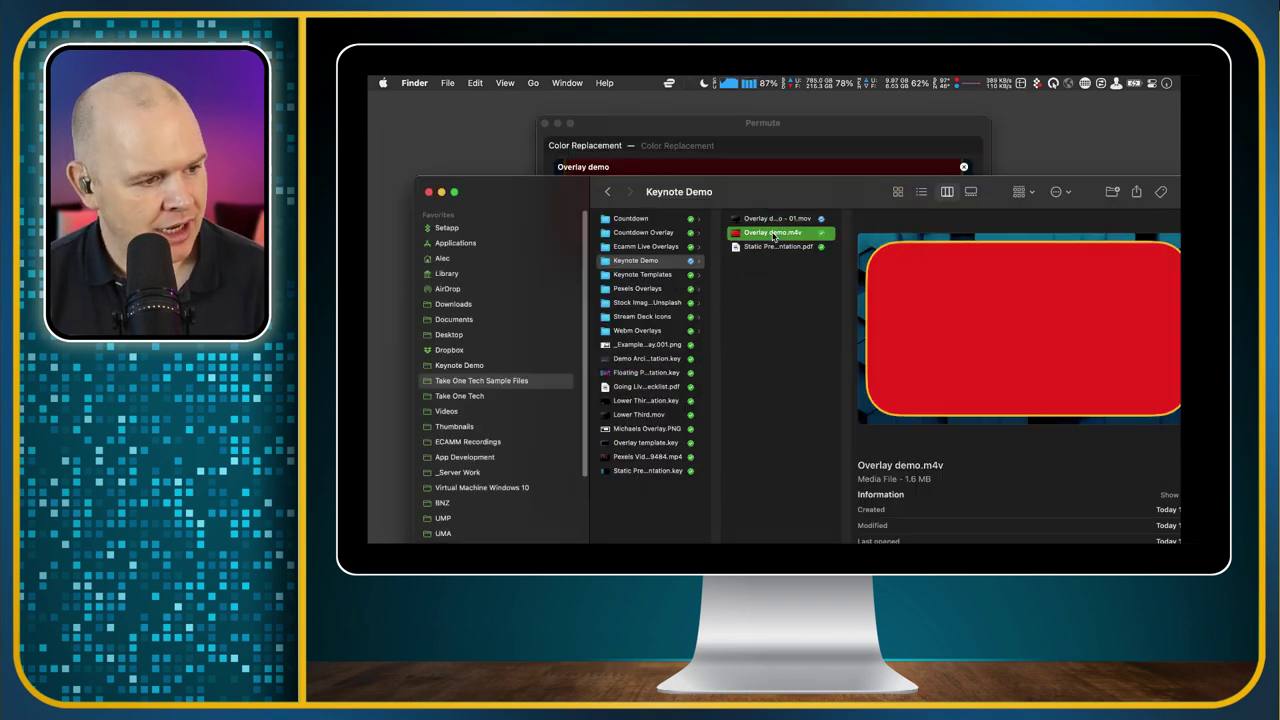
pyautogui.press('Up')
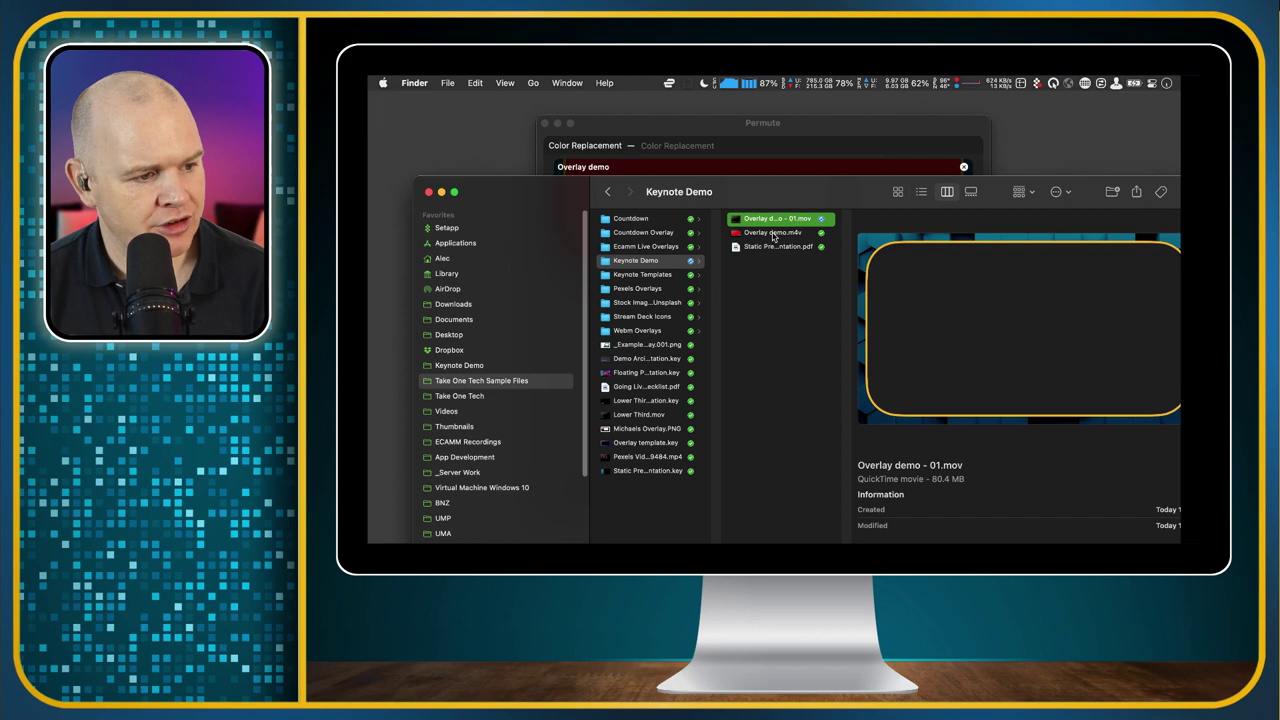
pyautogui.press('space')
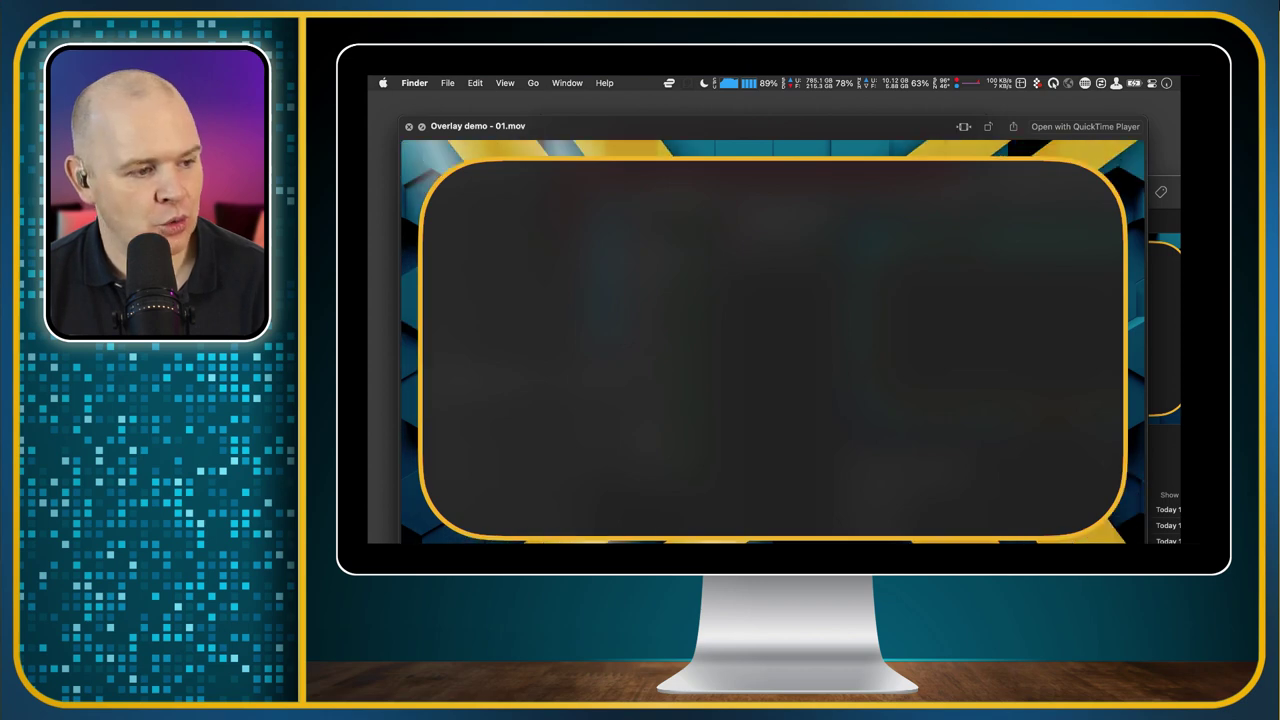
pyautogui.press('space')
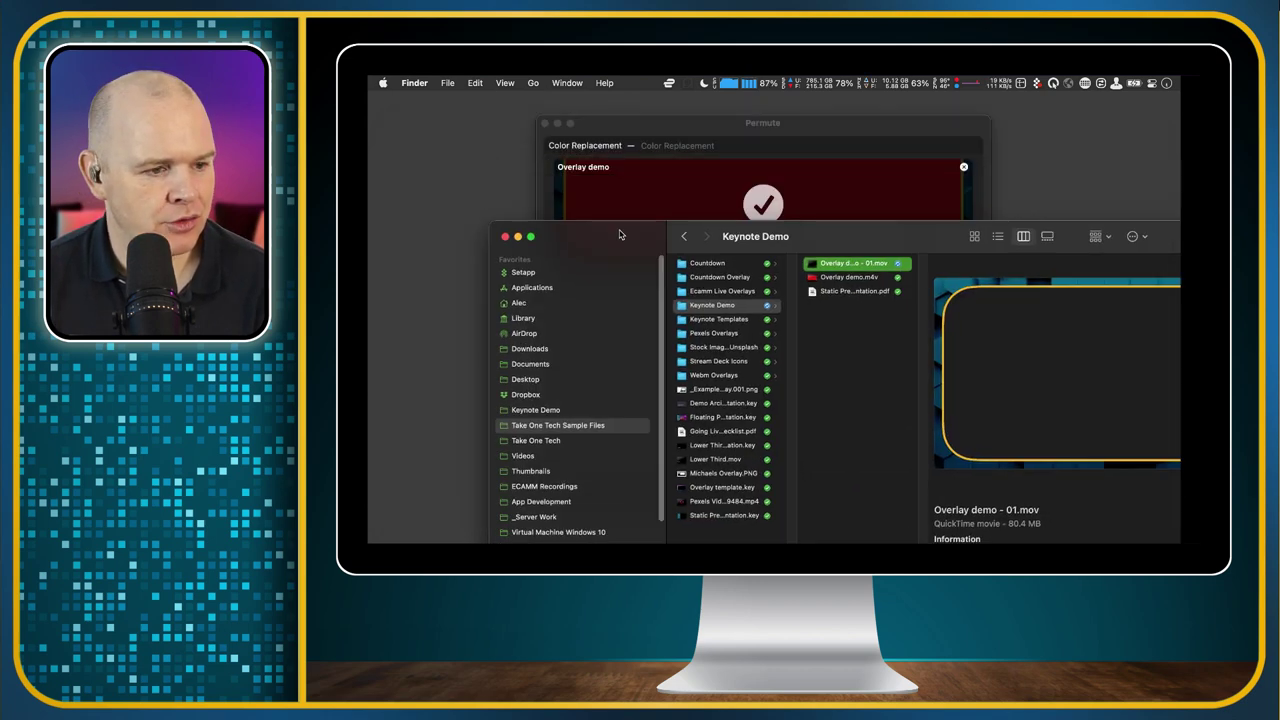
pyautogui.press('super+w')
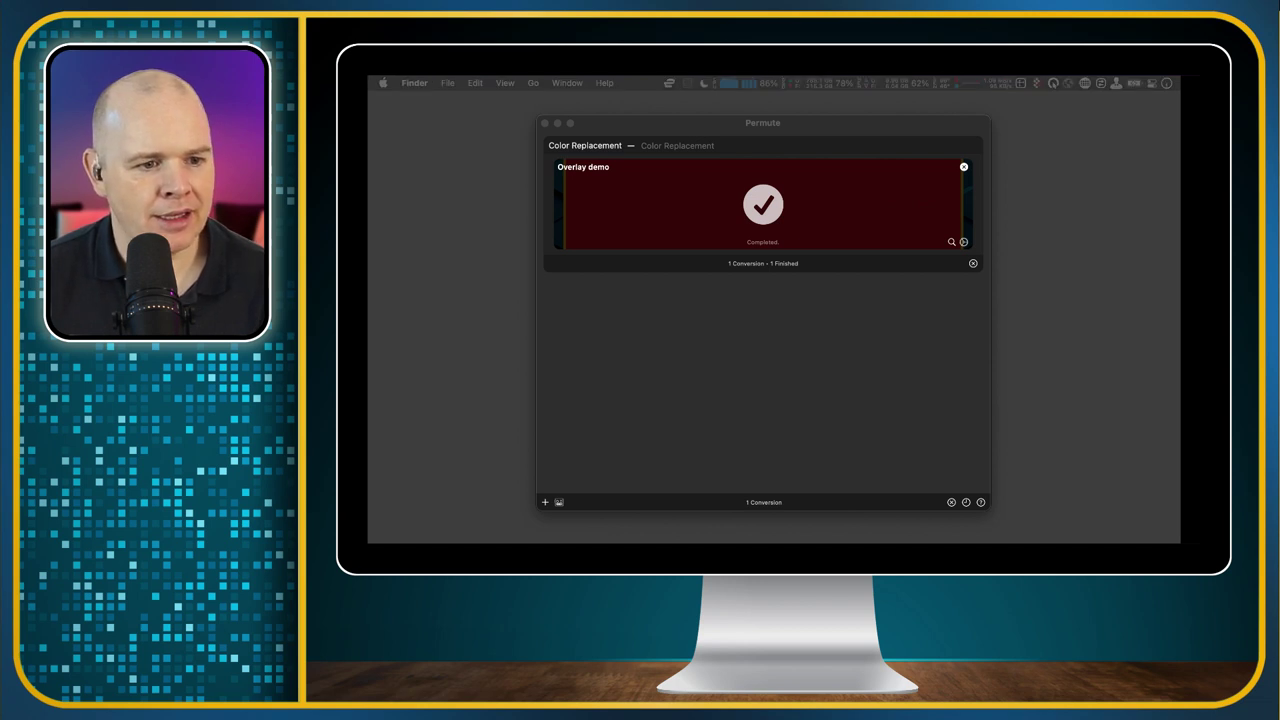